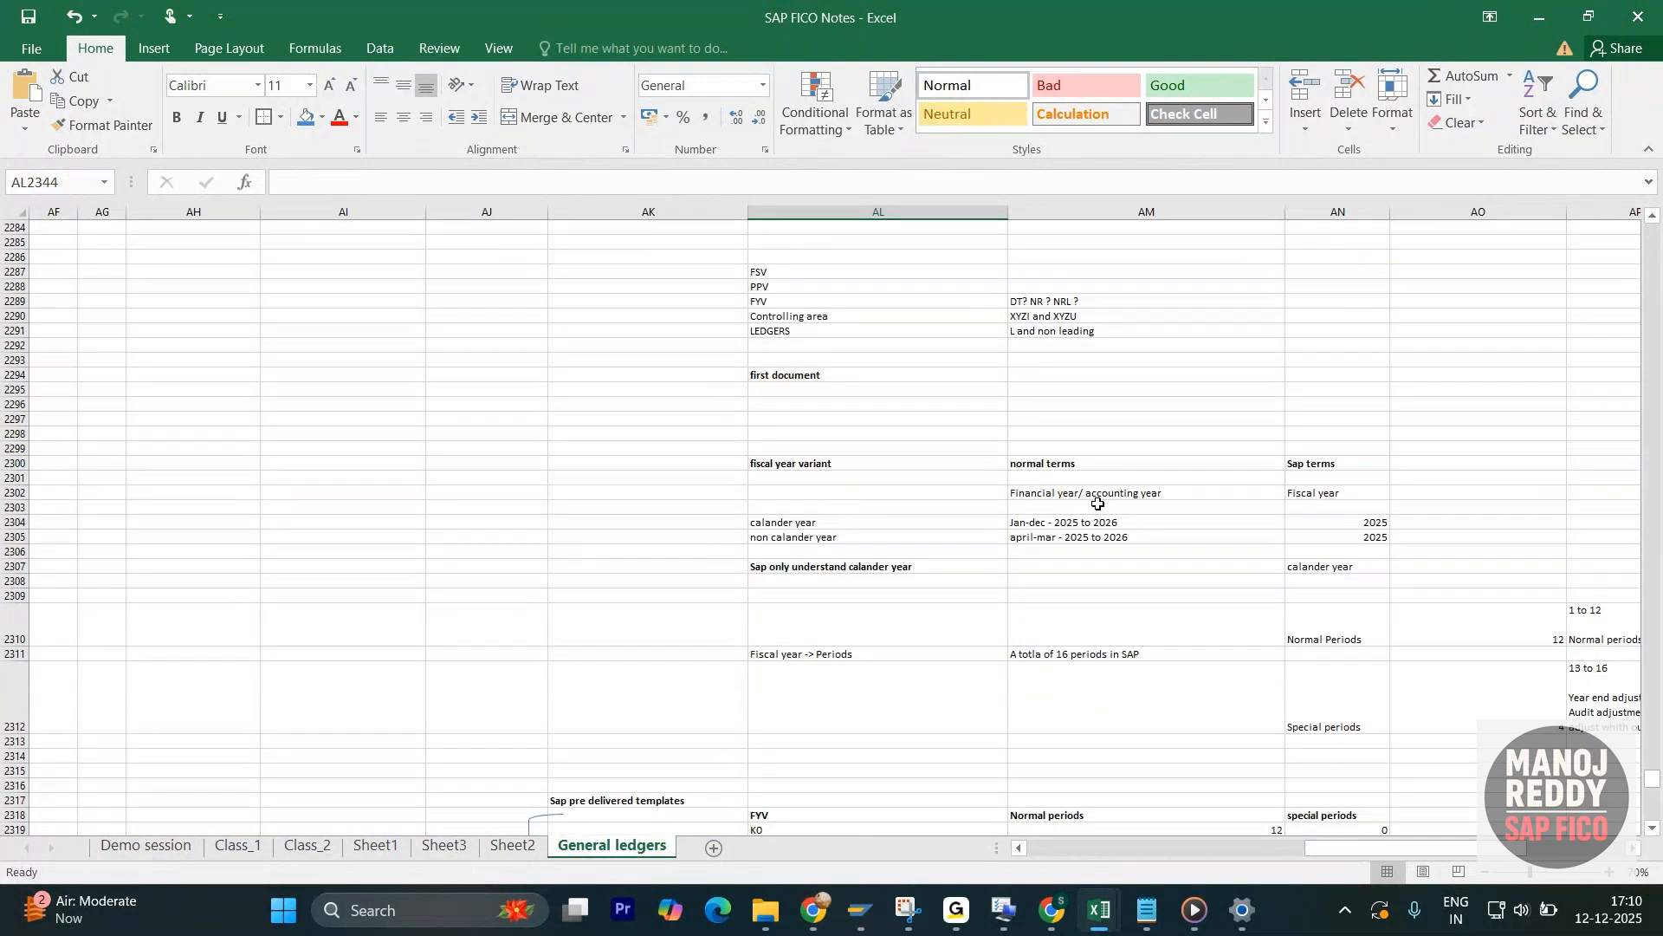
- Review the fiscal year terms in normal and SAP wording, and the pre-delivered fiscal year variant templates below them
click(1102, 494)
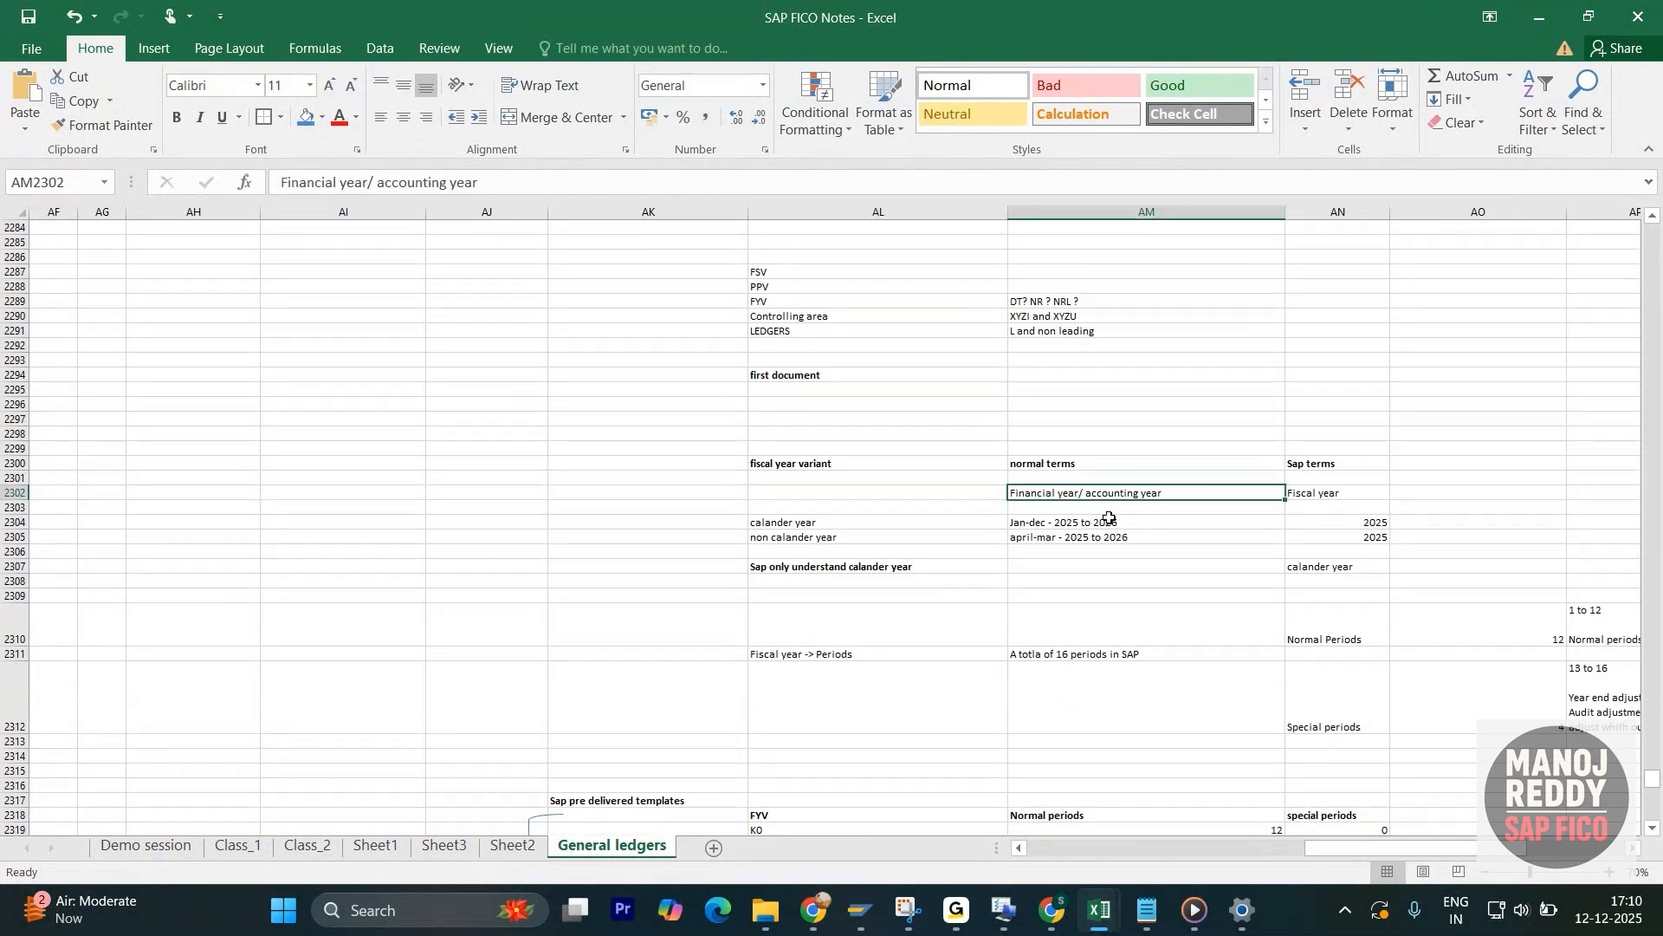
click(1321, 464)
click(1341, 495)
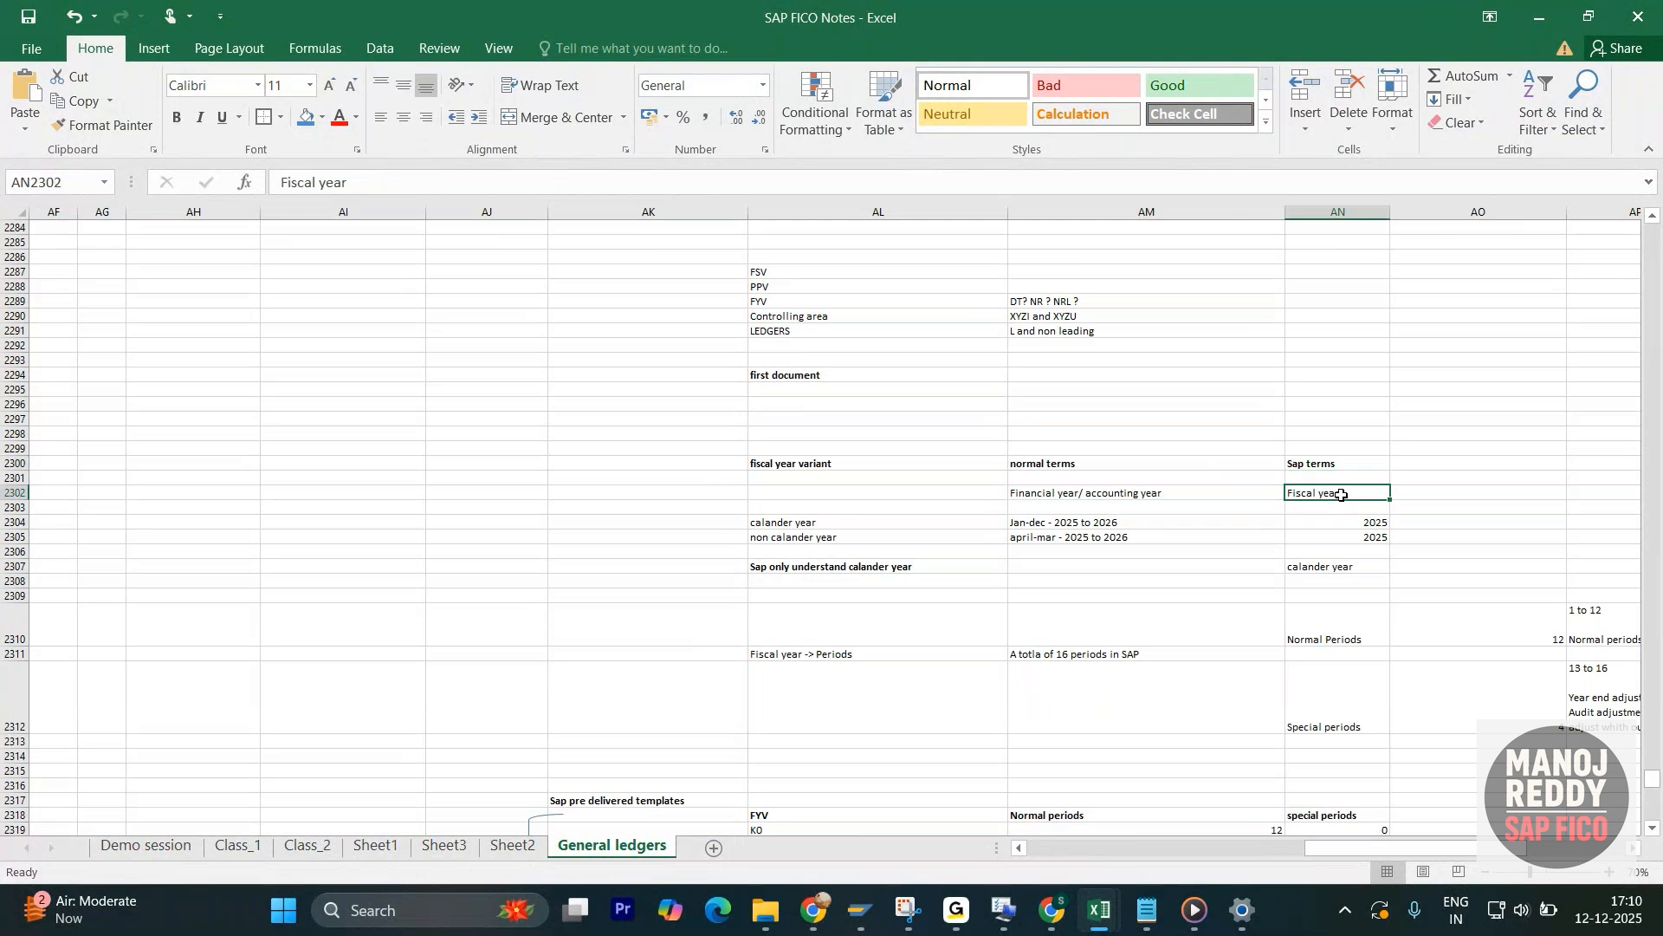
scroll(1377, 564, down, 3)
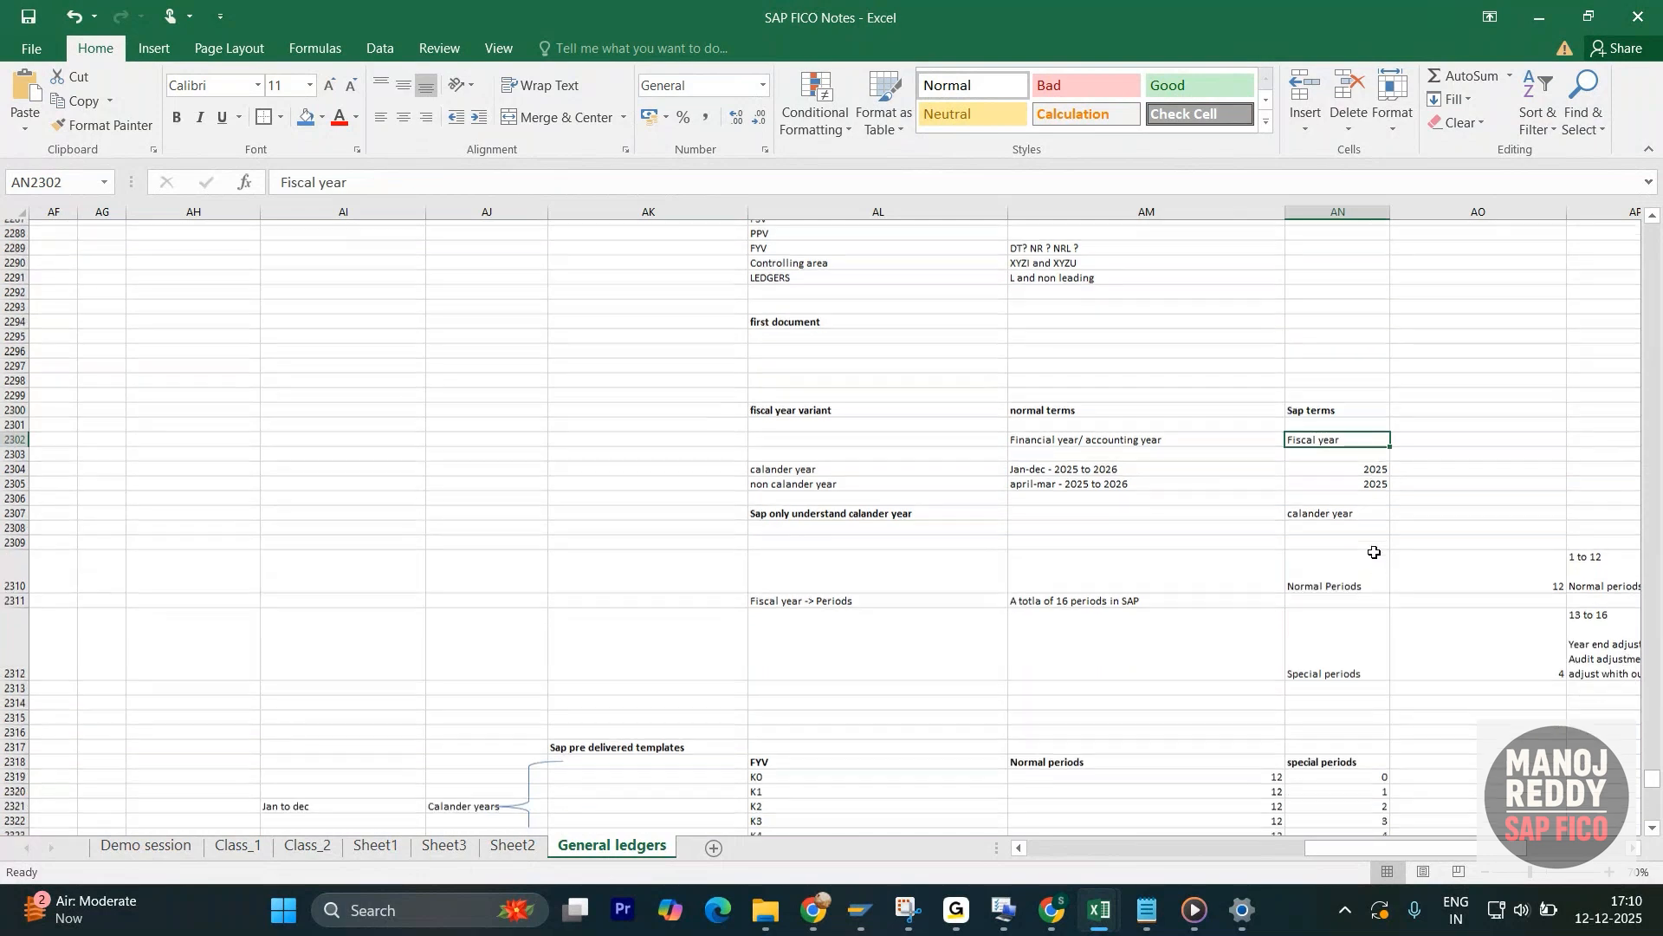
scroll(1290, 565, down, 7)
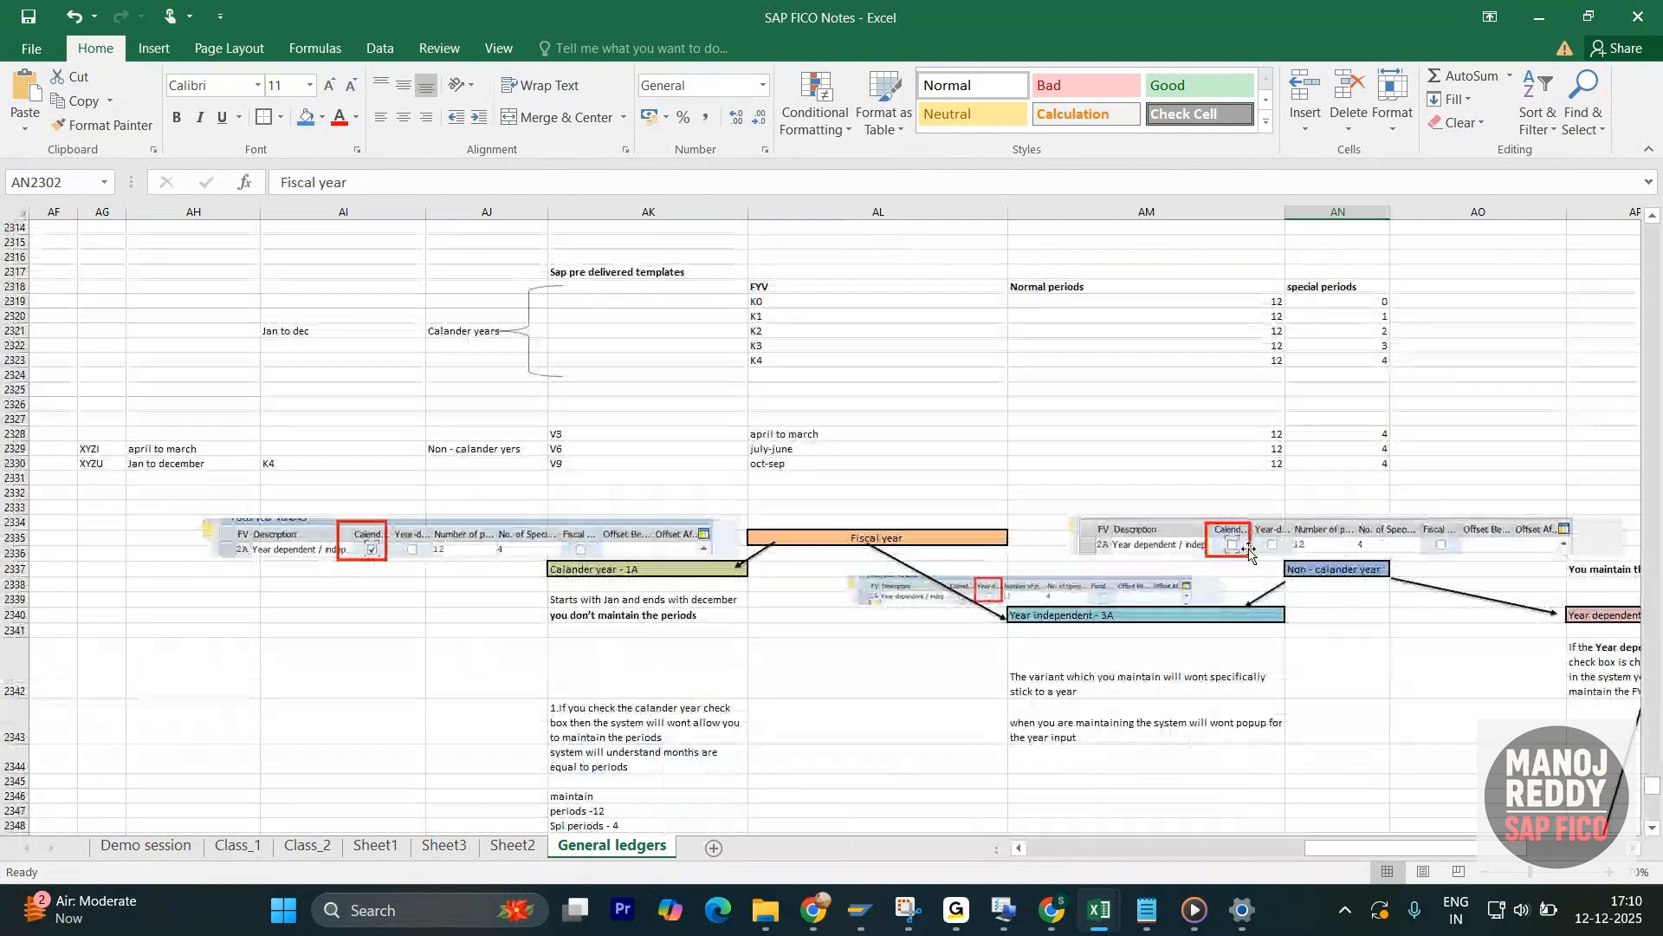
scroll(1245, 554, down, 3)
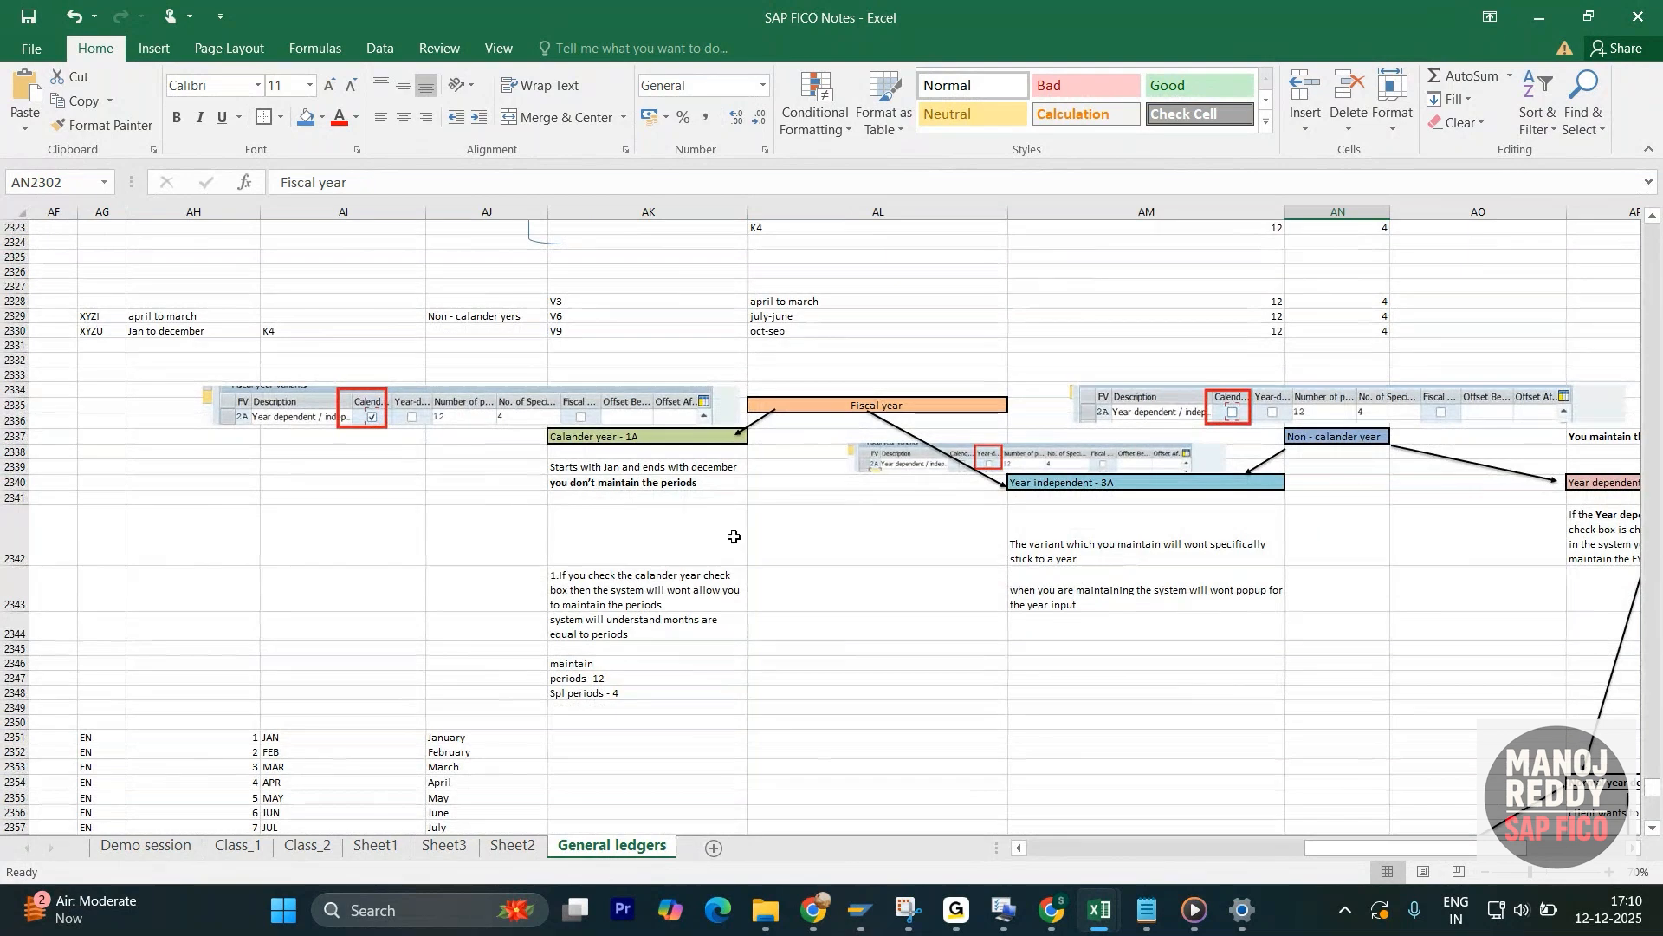
- Examine the Fiscal year diagram and its branches, including the Year independent - 3A variant
click(848, 408)
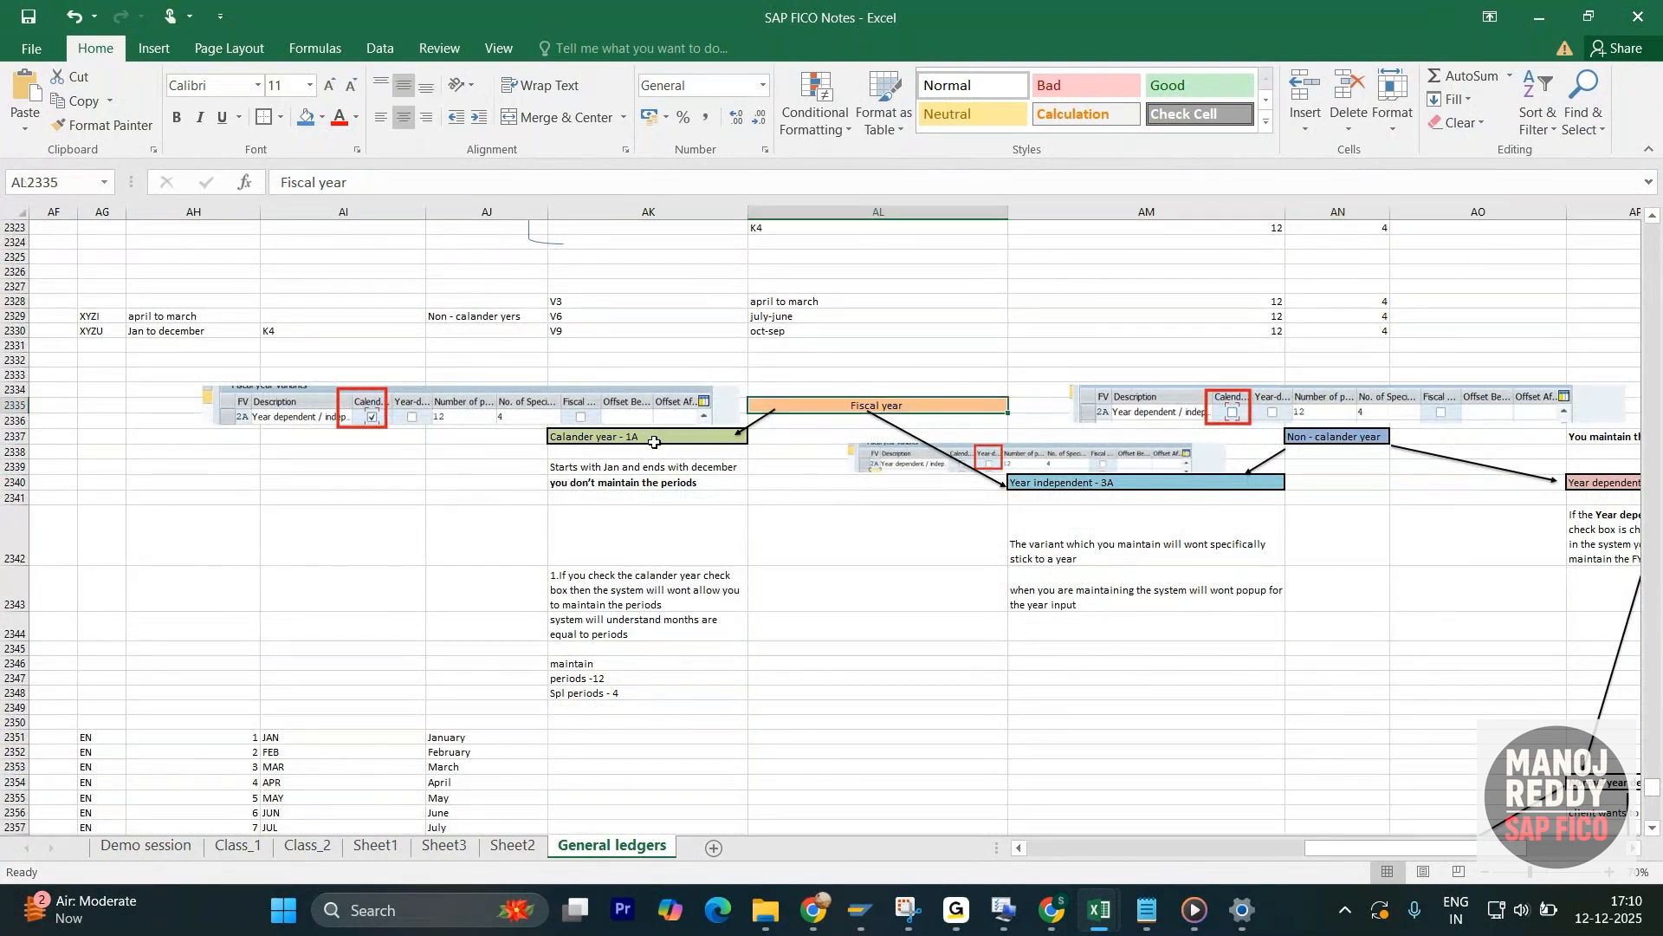
click(1037, 488)
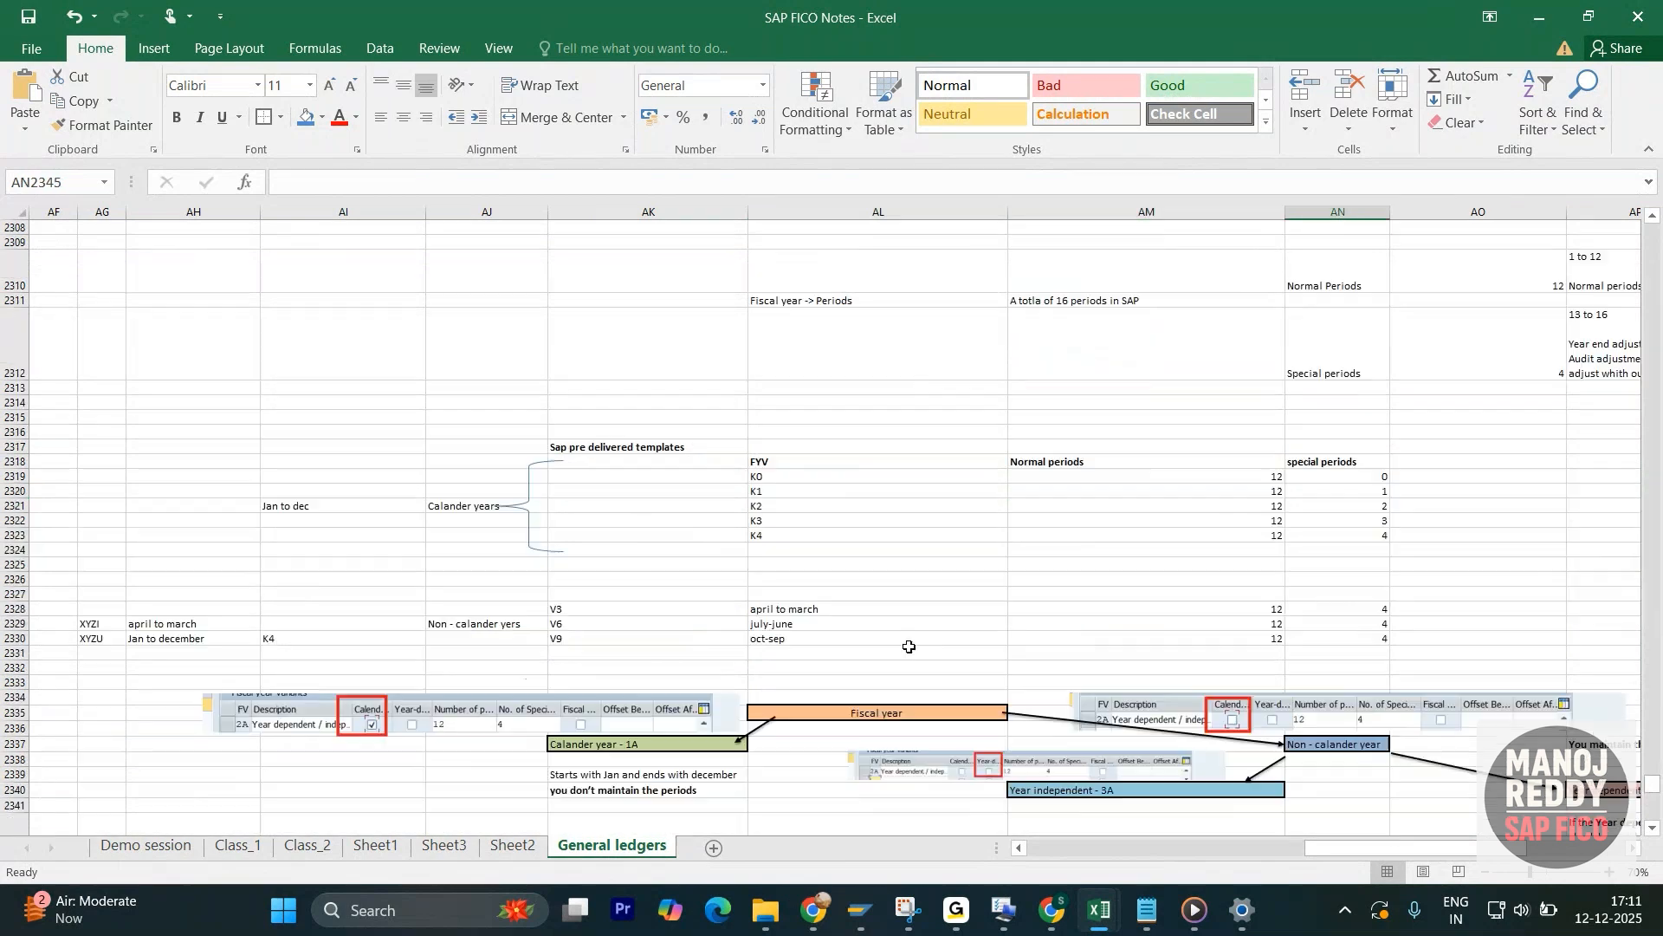
scroll(909, 646, down, 6)
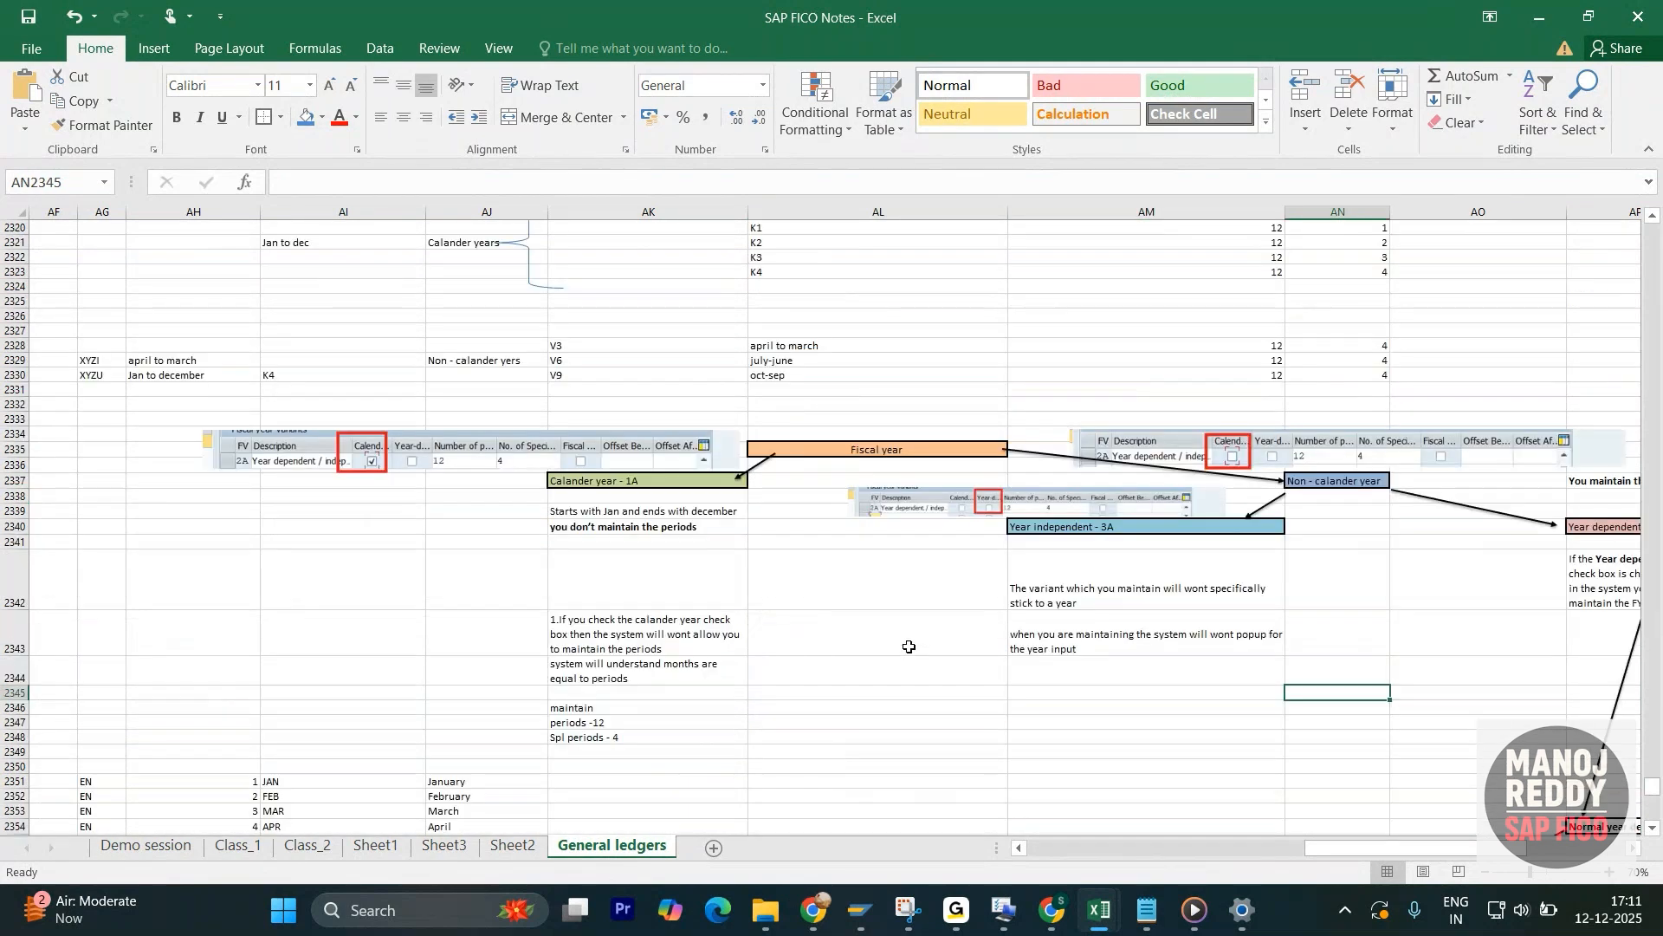
scroll(909, 646, down, 3)
scroll(901, 646, up, 1)
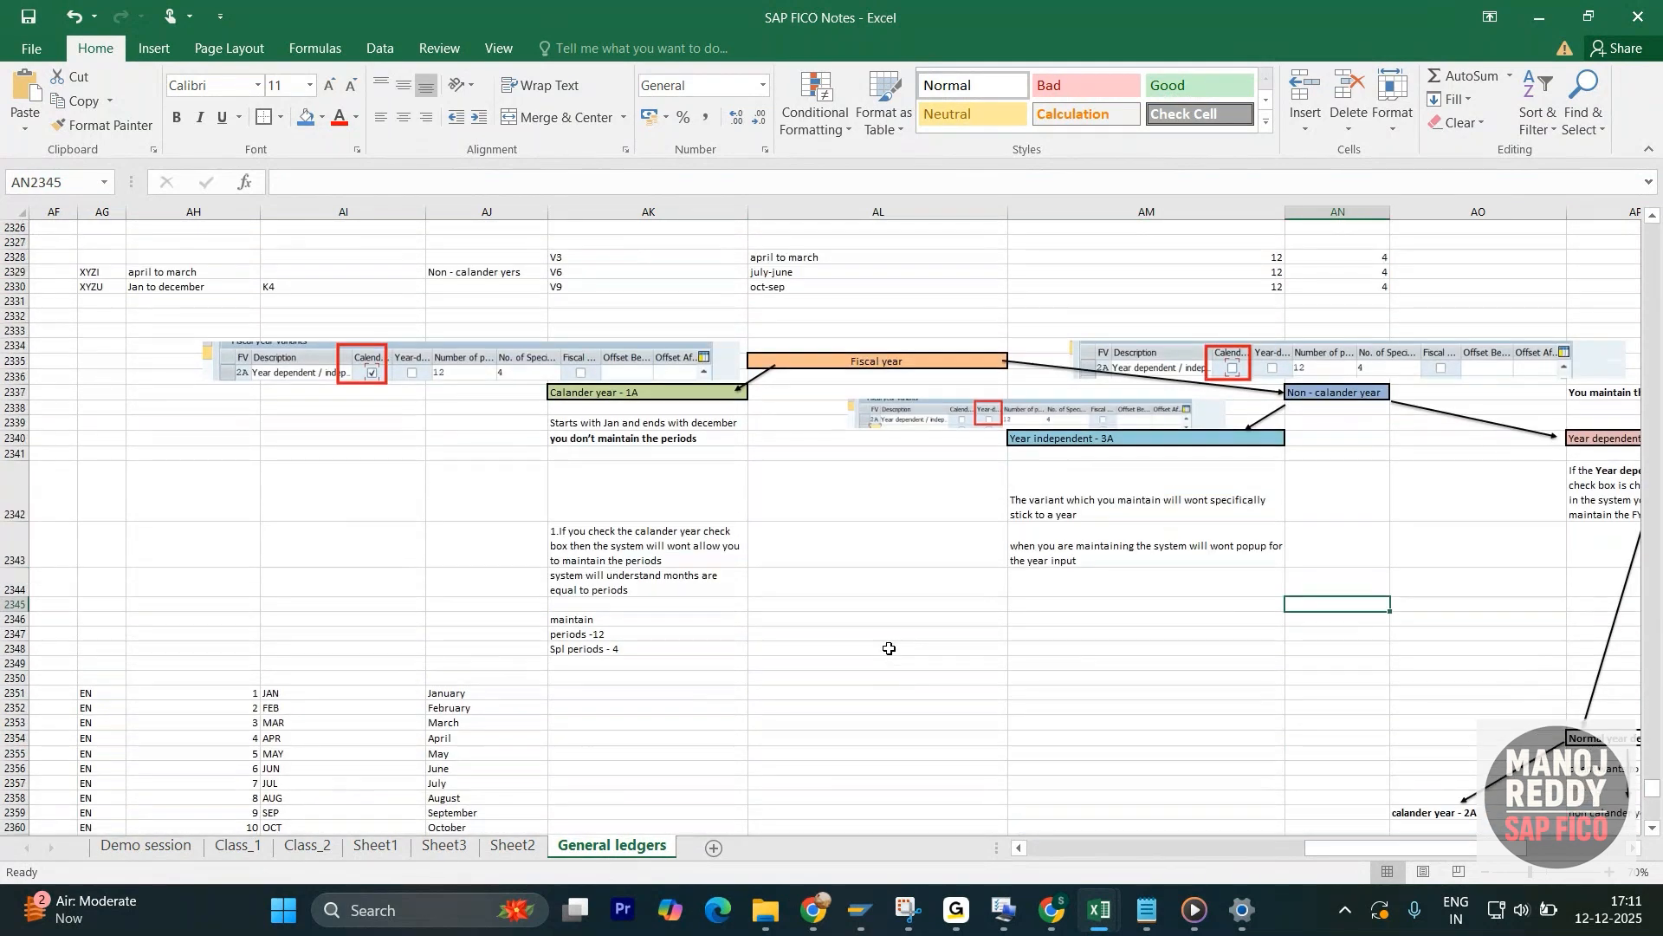
scroll(895, 647, up, 2)
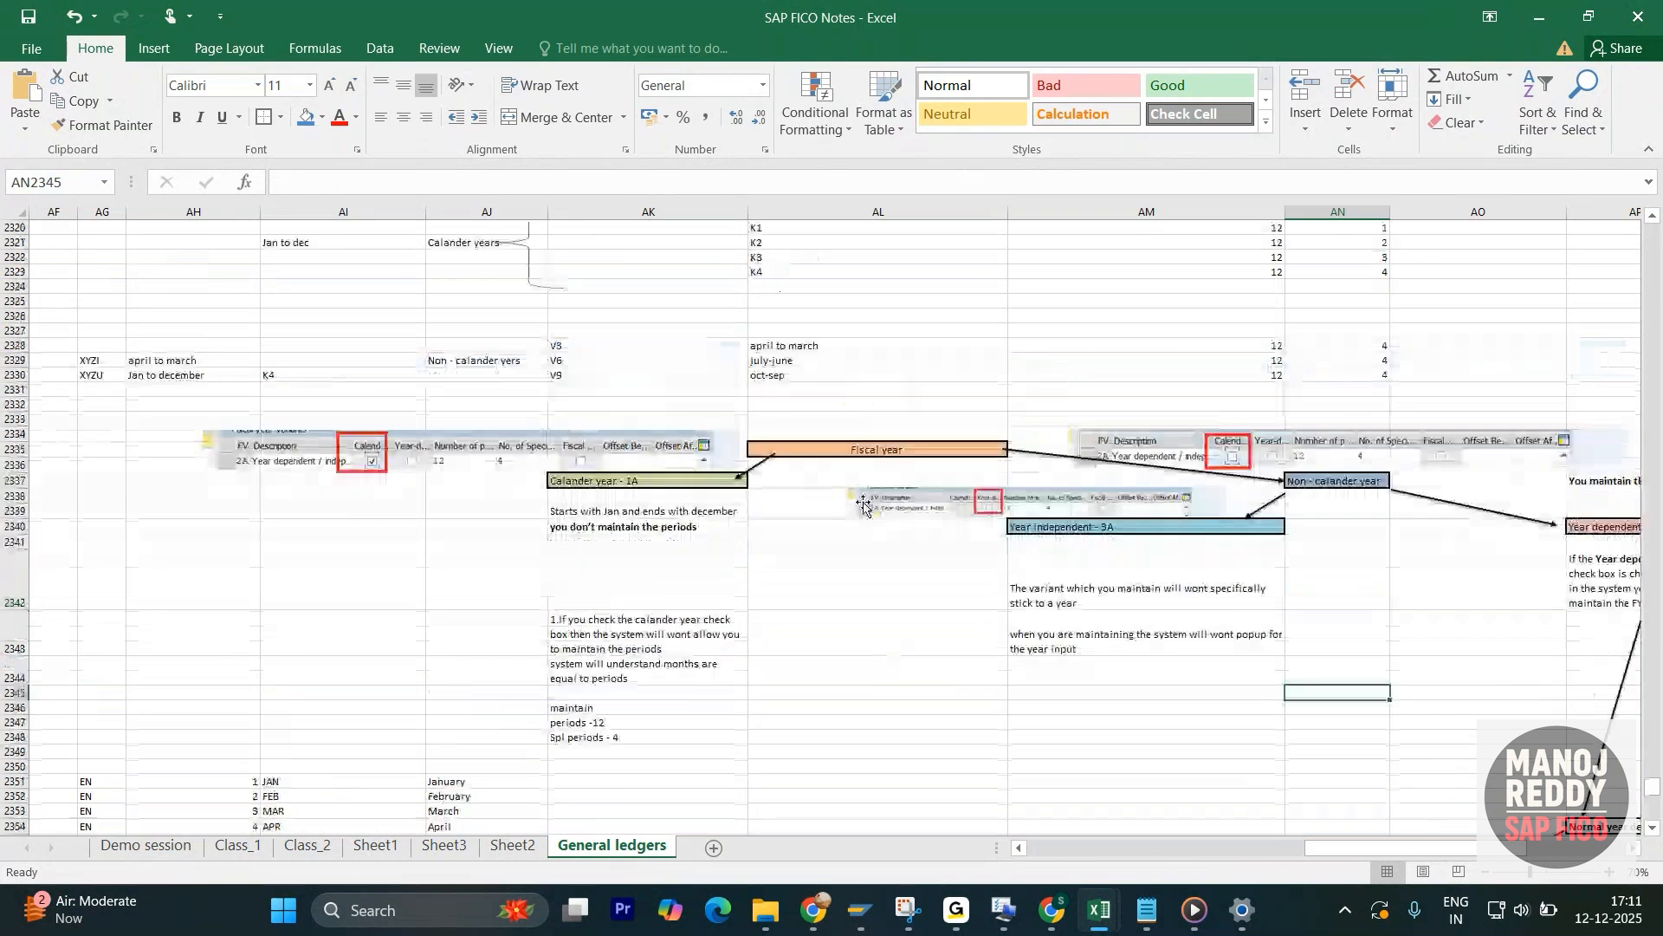
click(892, 449)
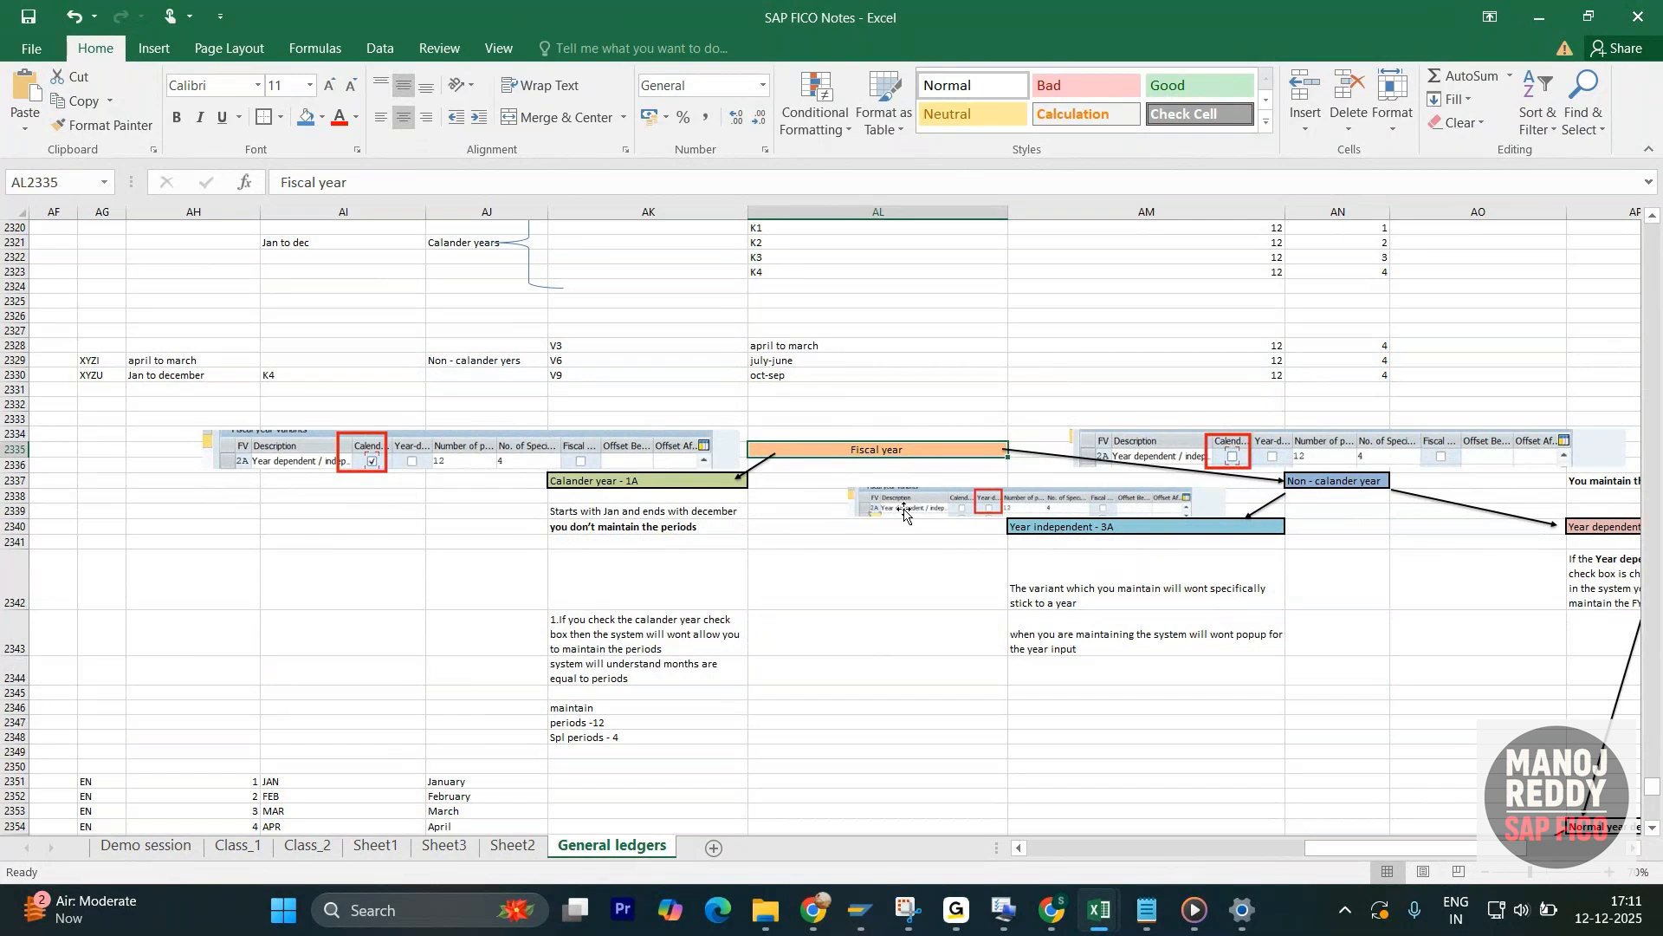
scroll(906, 512, up, 1)
scroll(908, 512, down, 2)
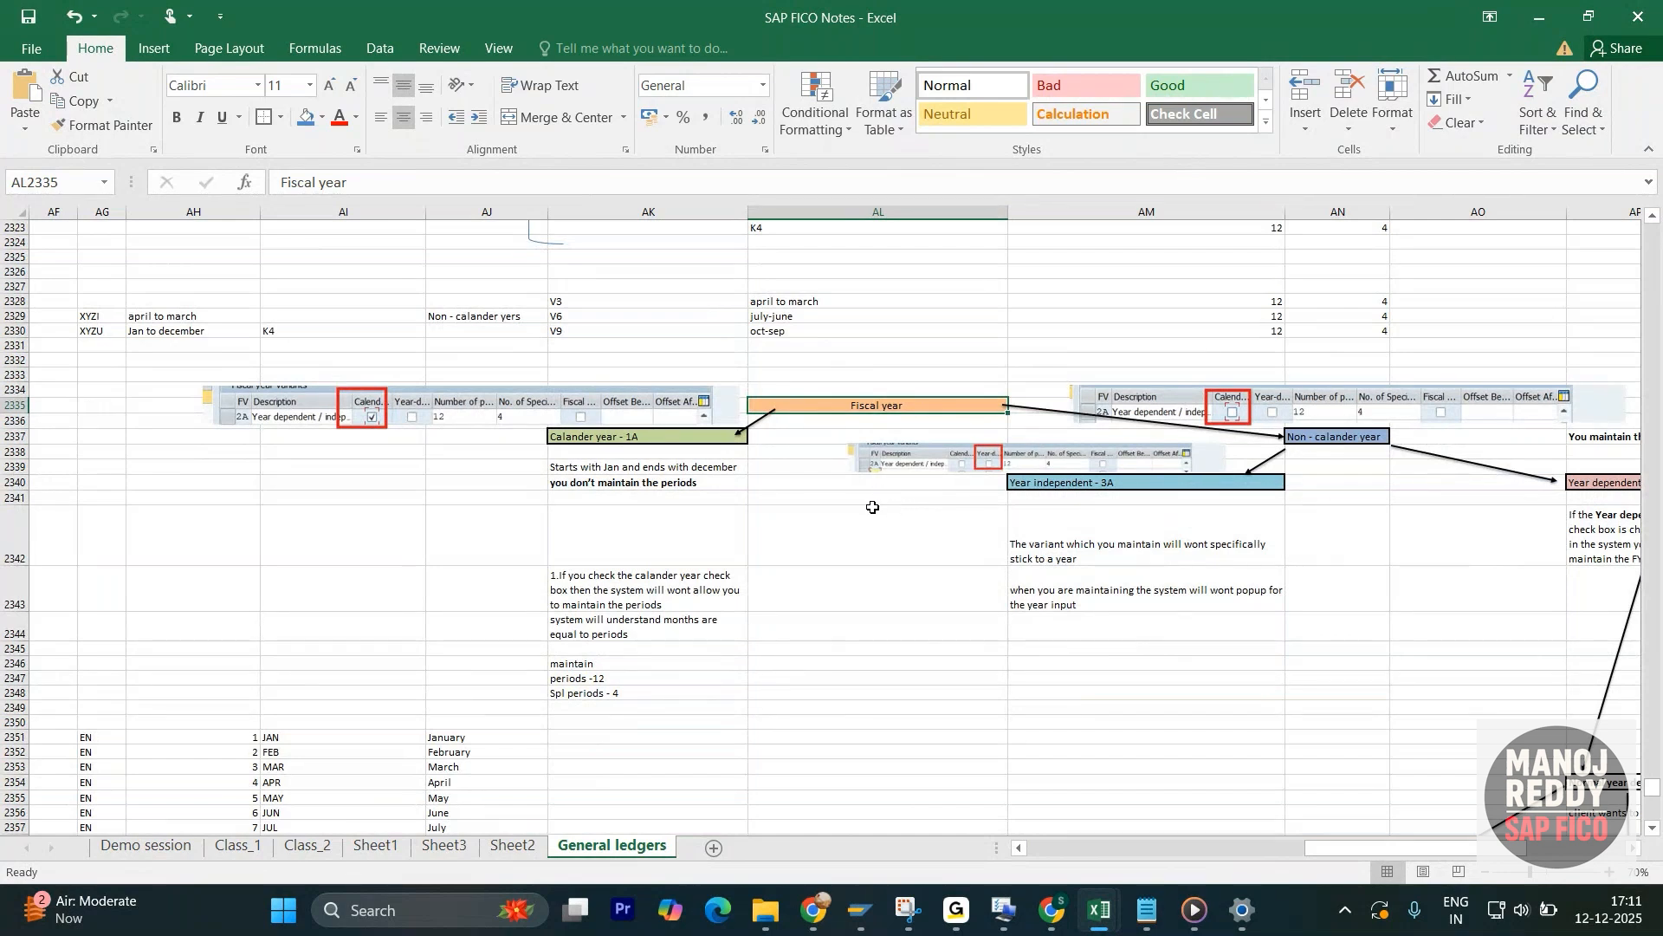
scroll(910, 530, up, 1)
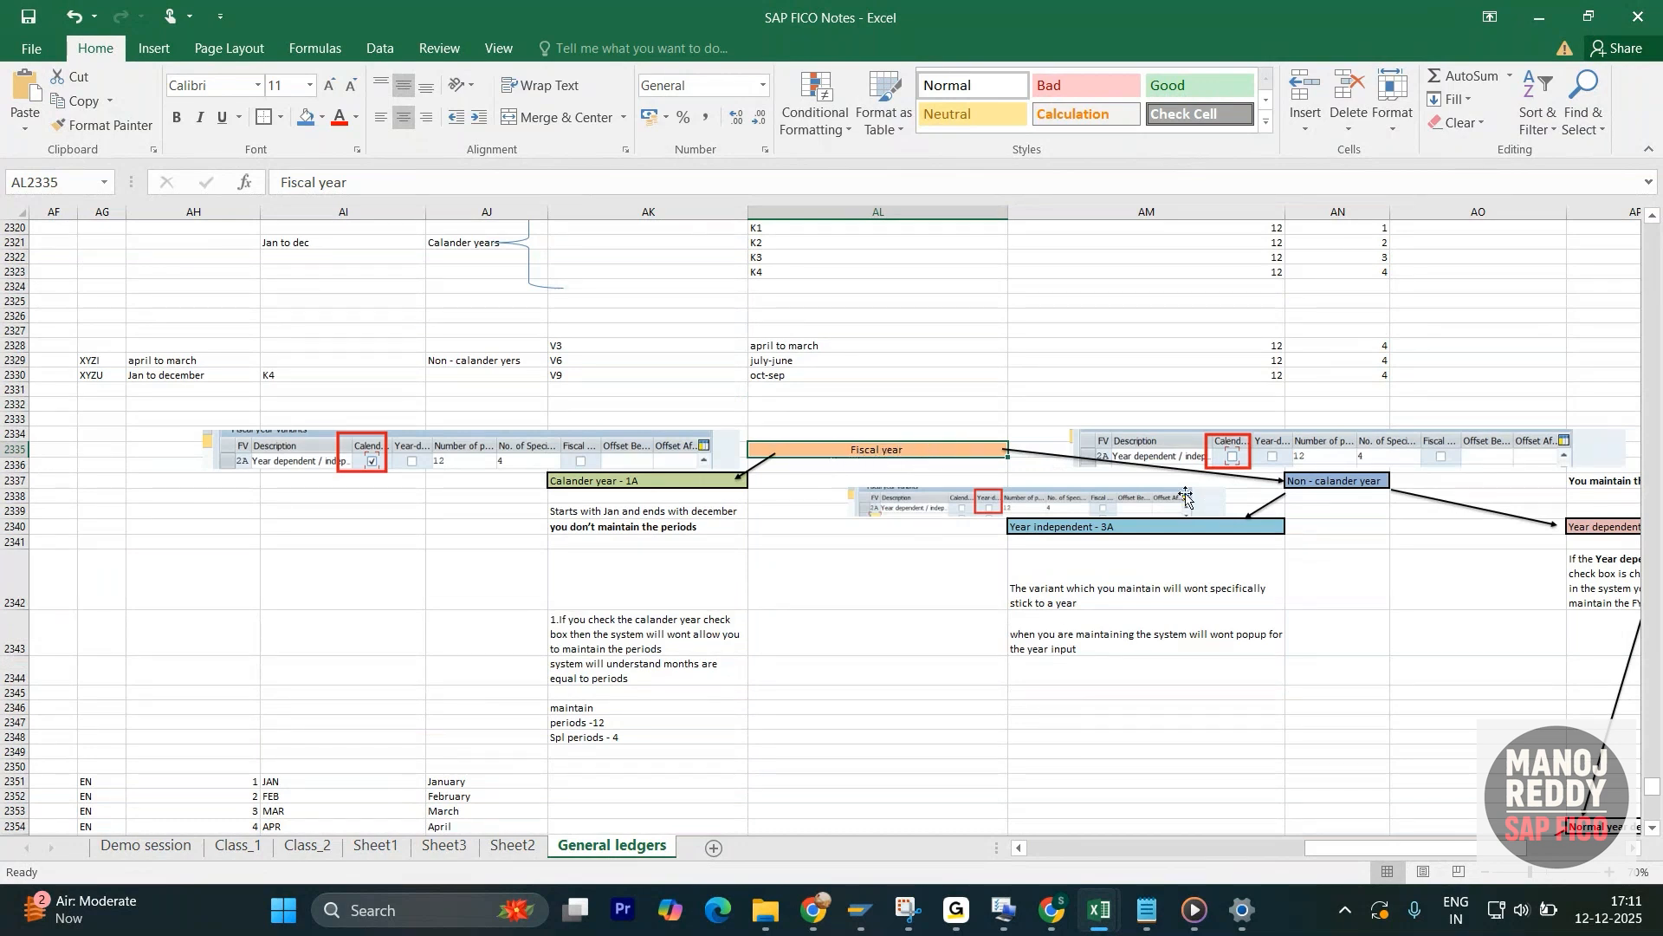
- Compare the Calander year - 1A and Non - calander year branches, and read the notes on maintaining periods under Calander year - 1A
click(629, 484)
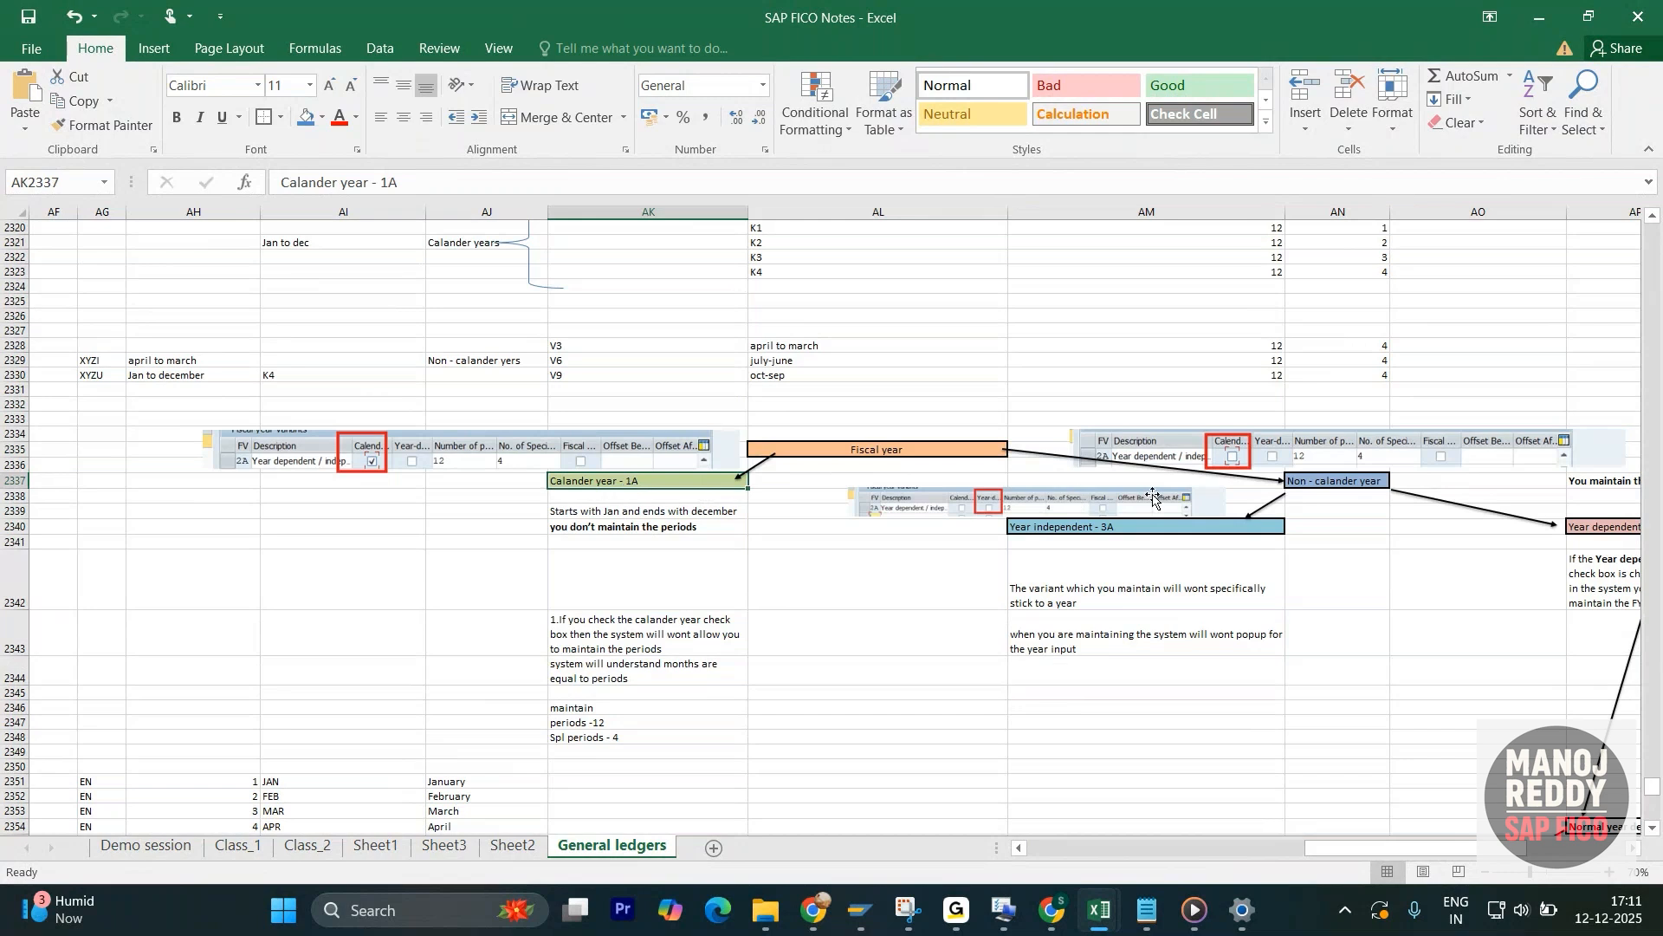
click(1311, 487)
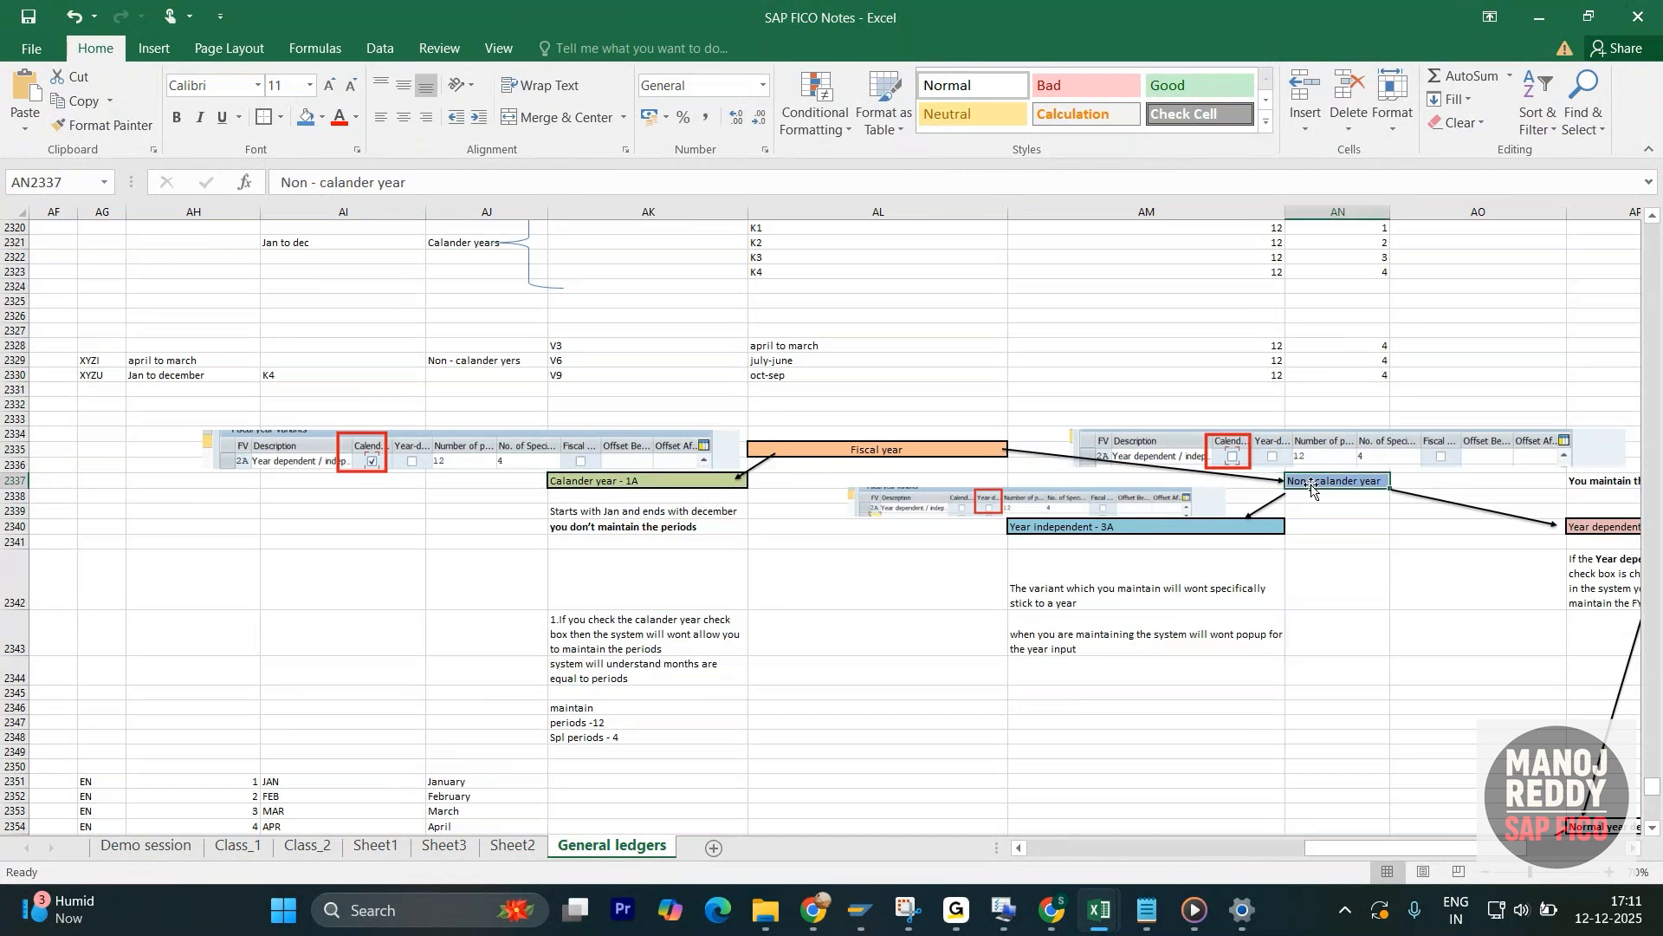
click(854, 457)
click(697, 476)
click(692, 485)
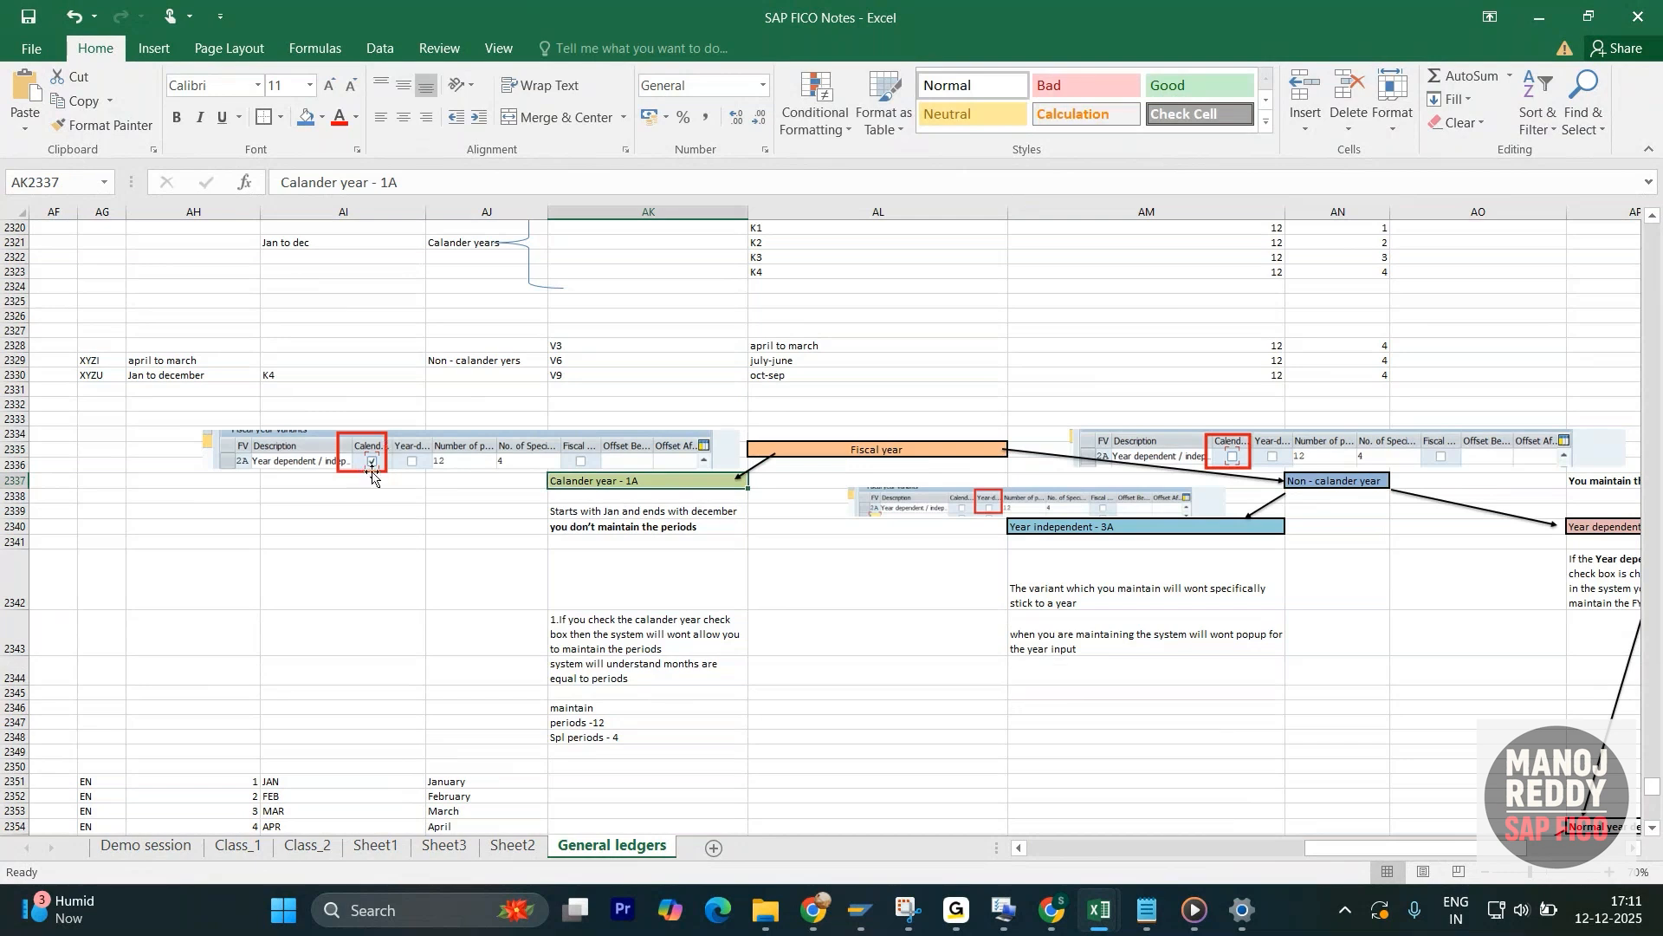
scroll(405, 444, down, 2)
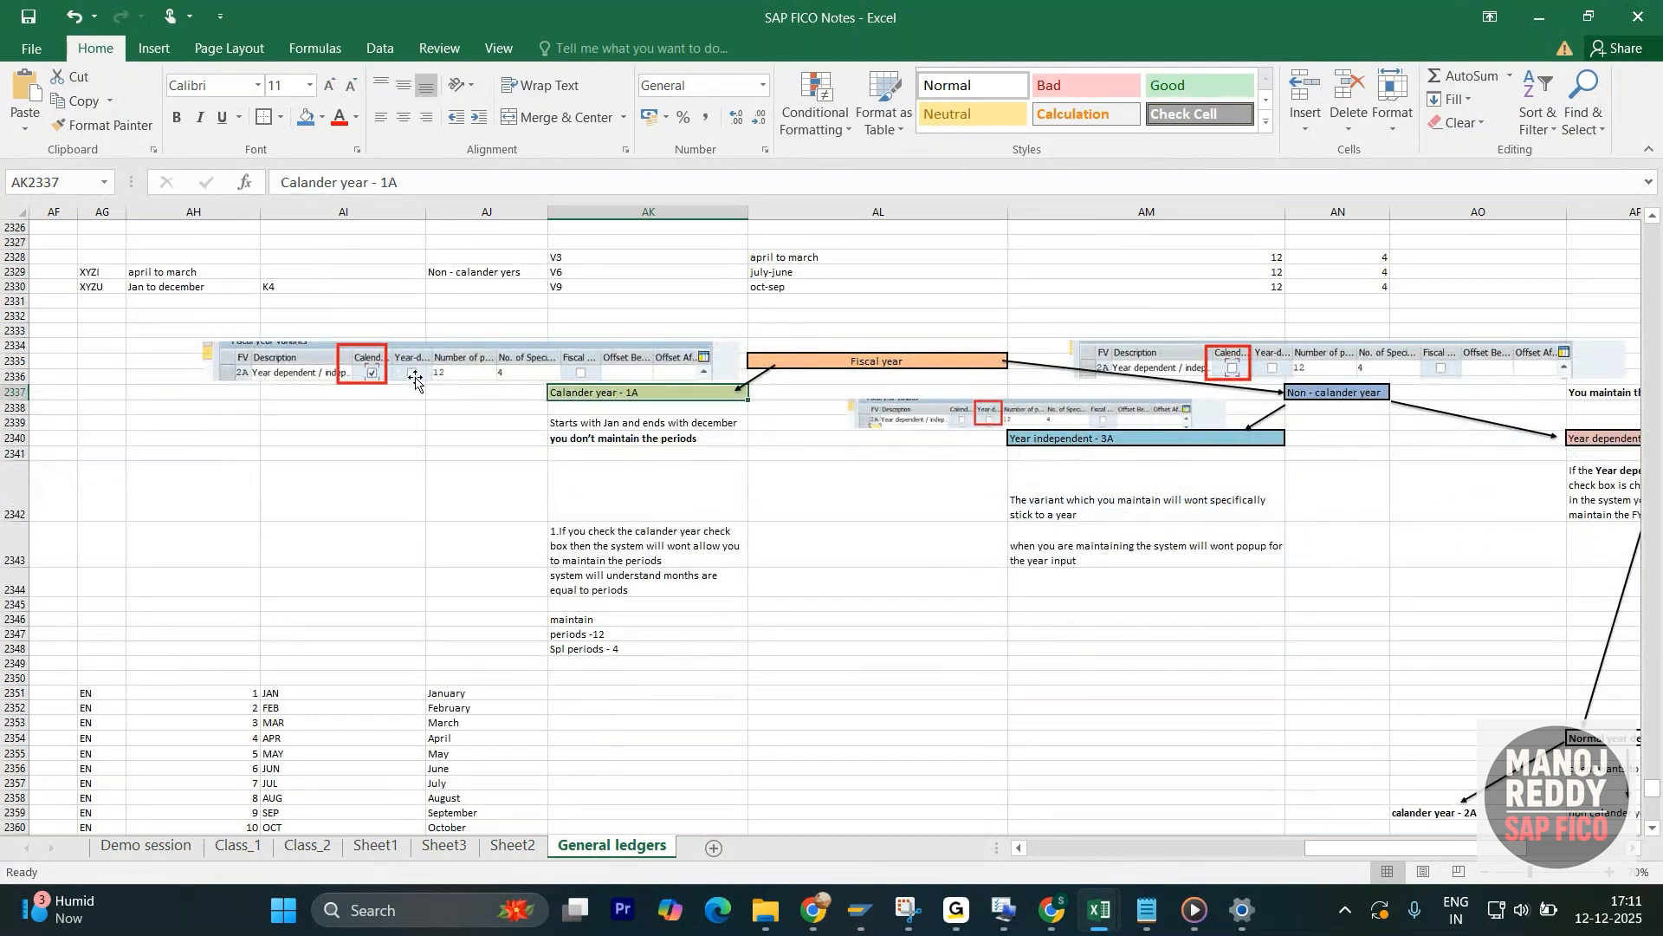
scroll(606, 381, down, 2)
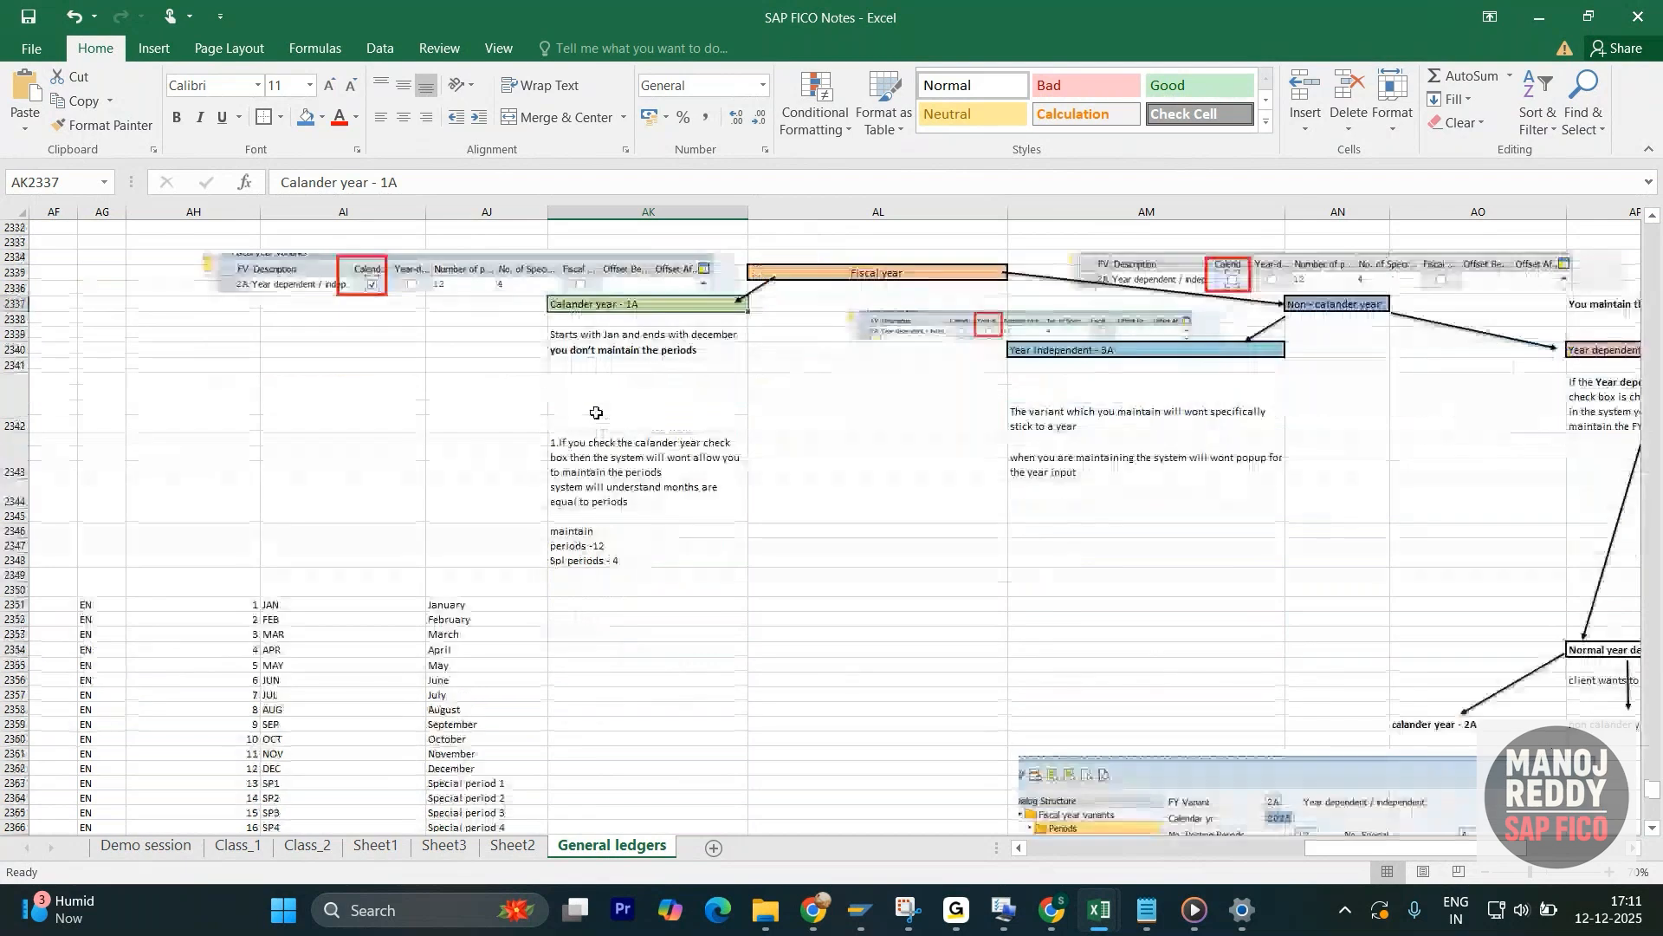
scroll(636, 382, up, 1)
click(641, 394)
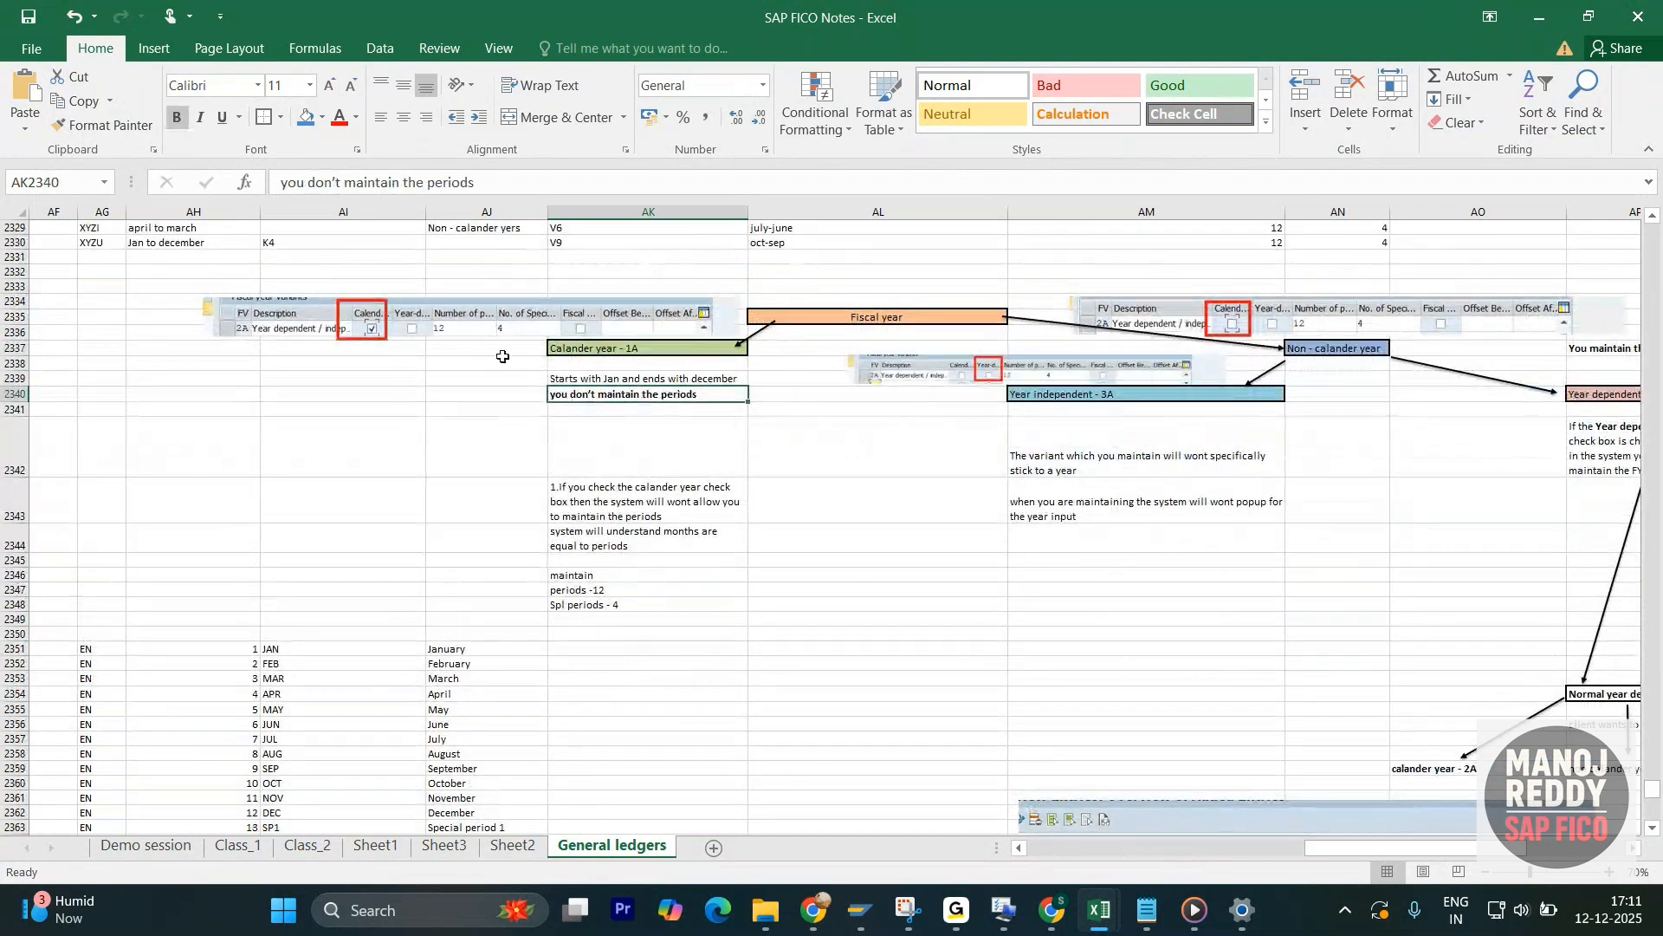
scroll(641, 372, up, 7)
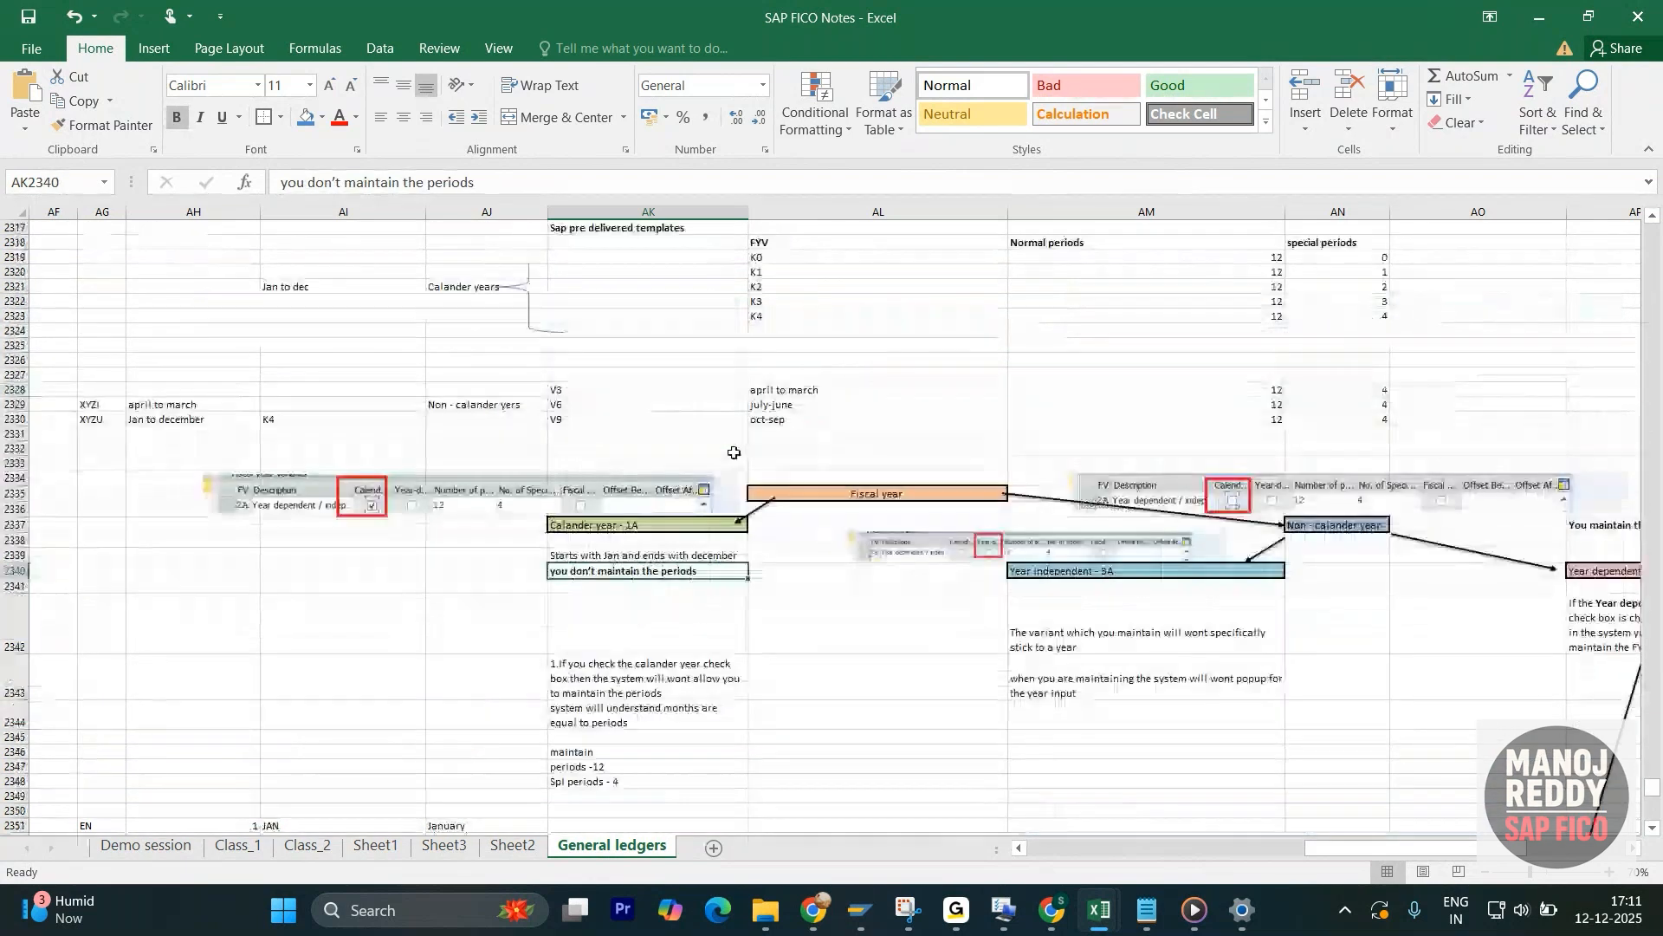
scroll(722, 445, down, 7)
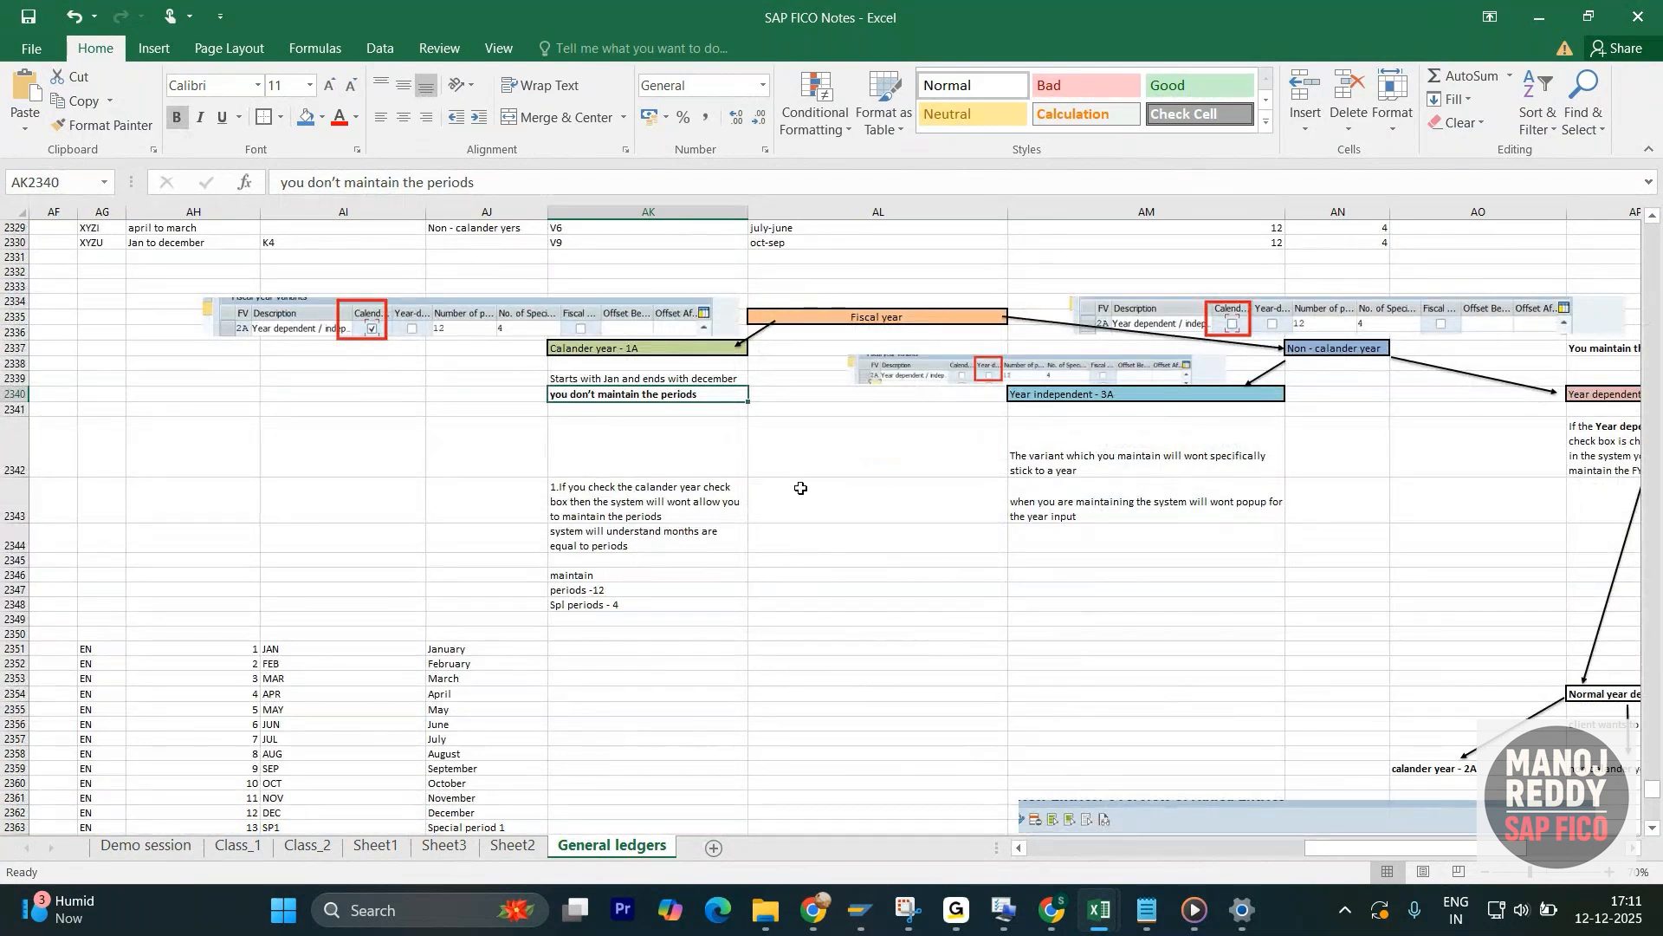
- Examine the Non - calander year branch against the month and special period list, checking the December and April rows
click(1363, 351)
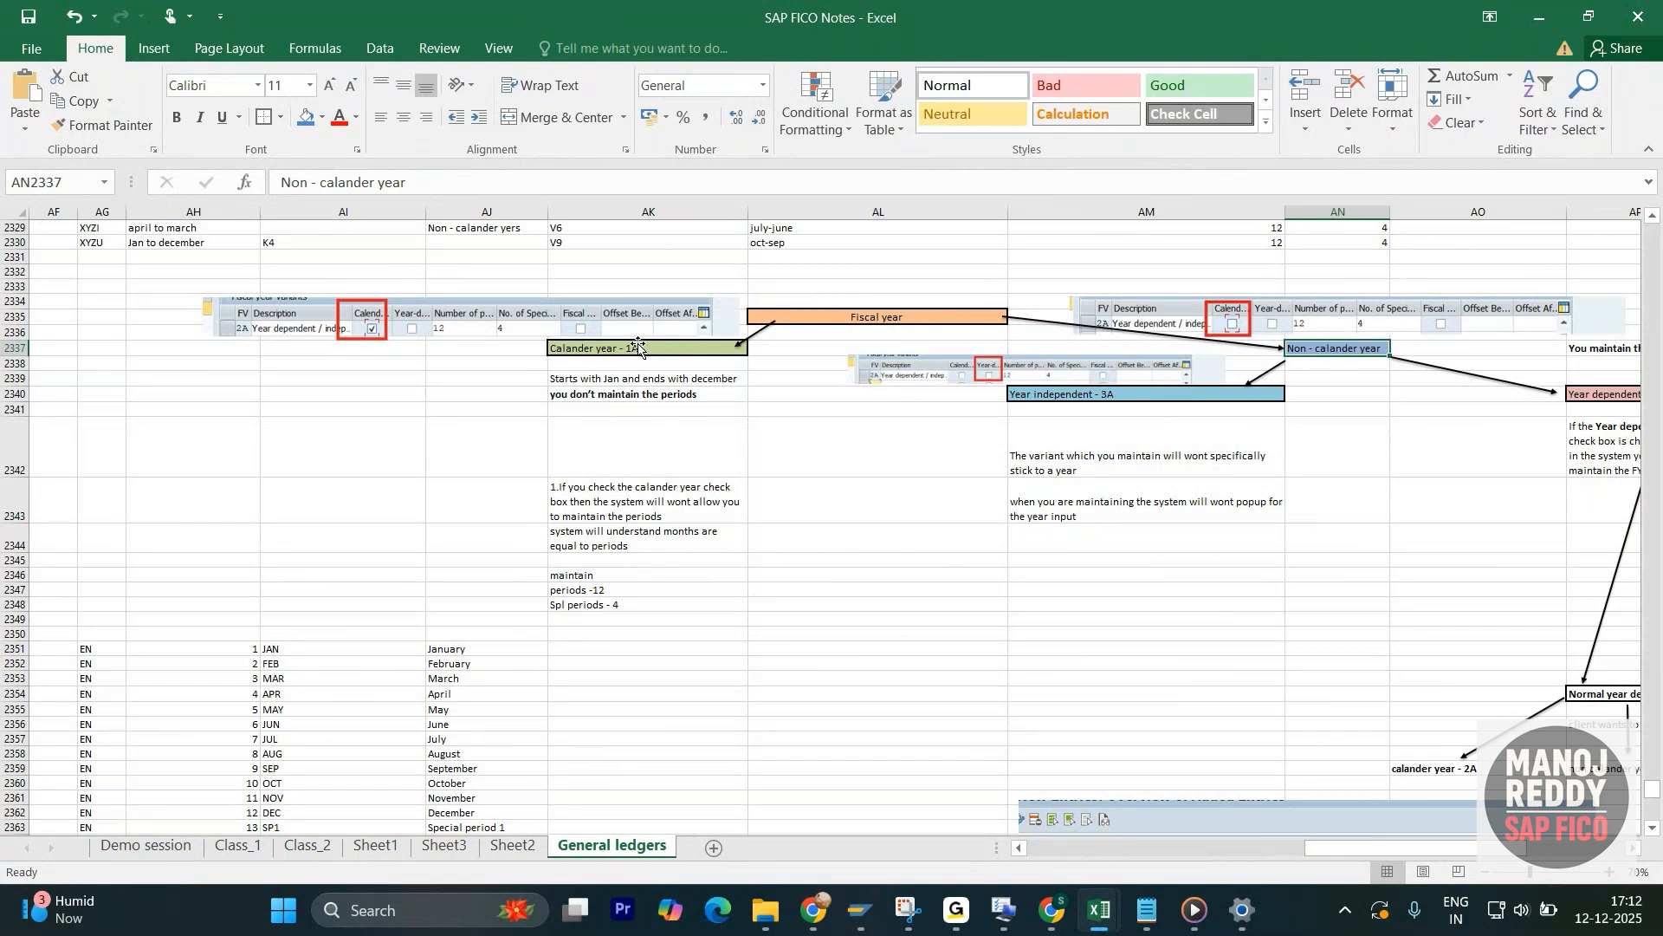
click(310, 635)
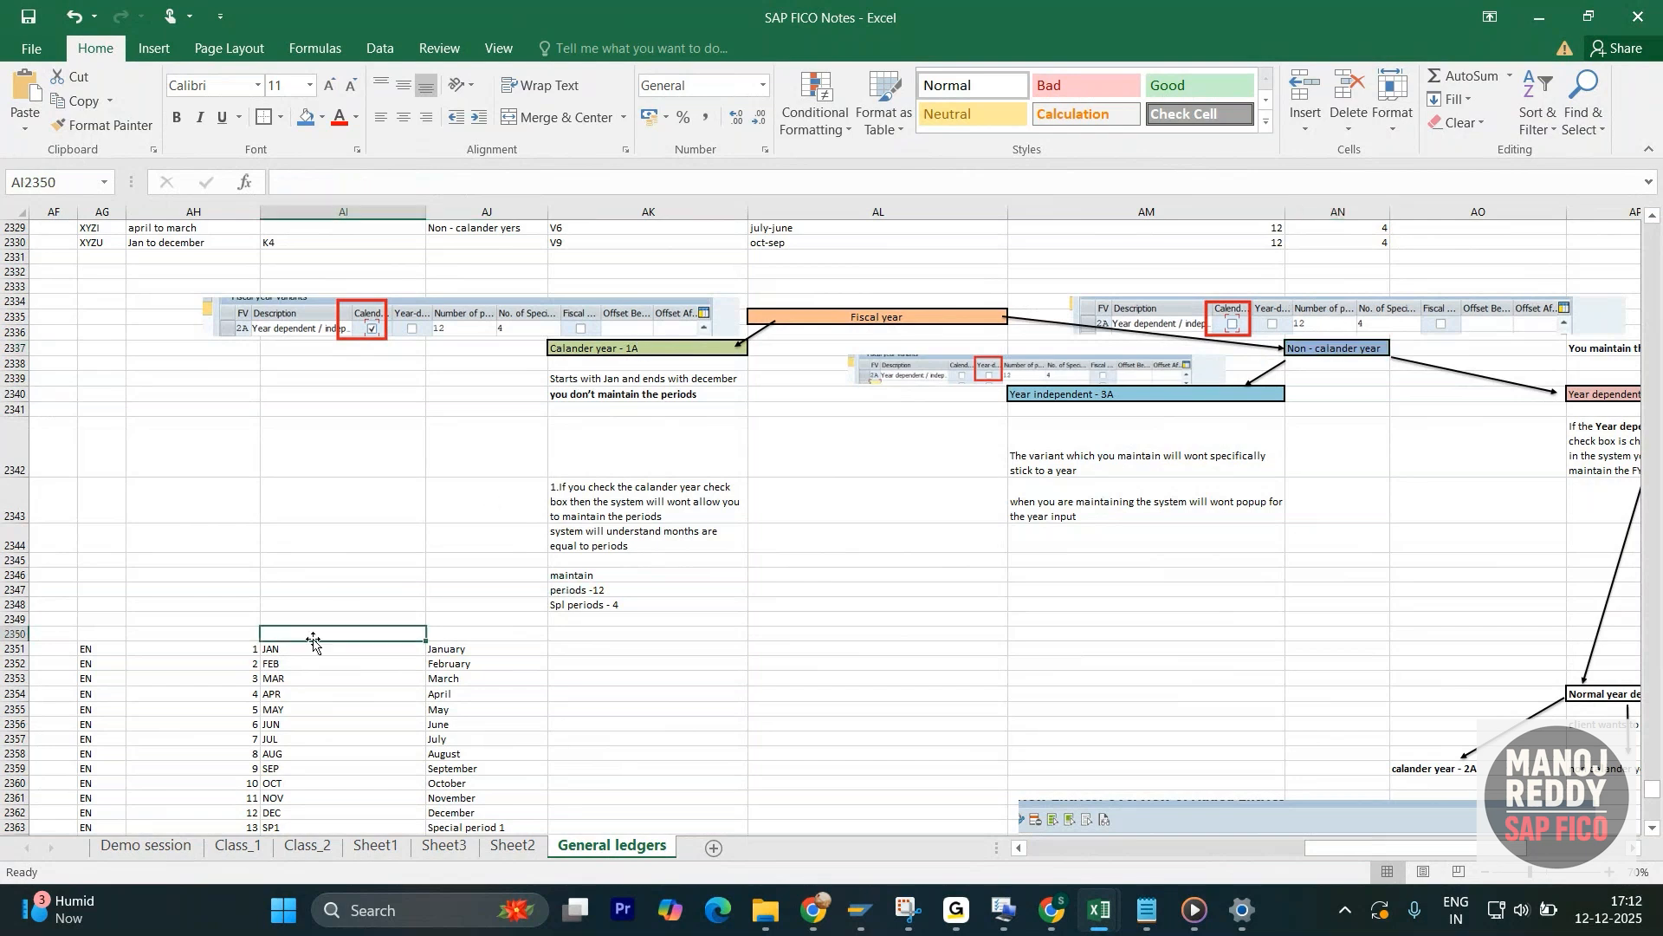
scroll(334, 636, down, 1)
scroll(334, 635, down, 4)
click(309, 617)
click(300, 632)
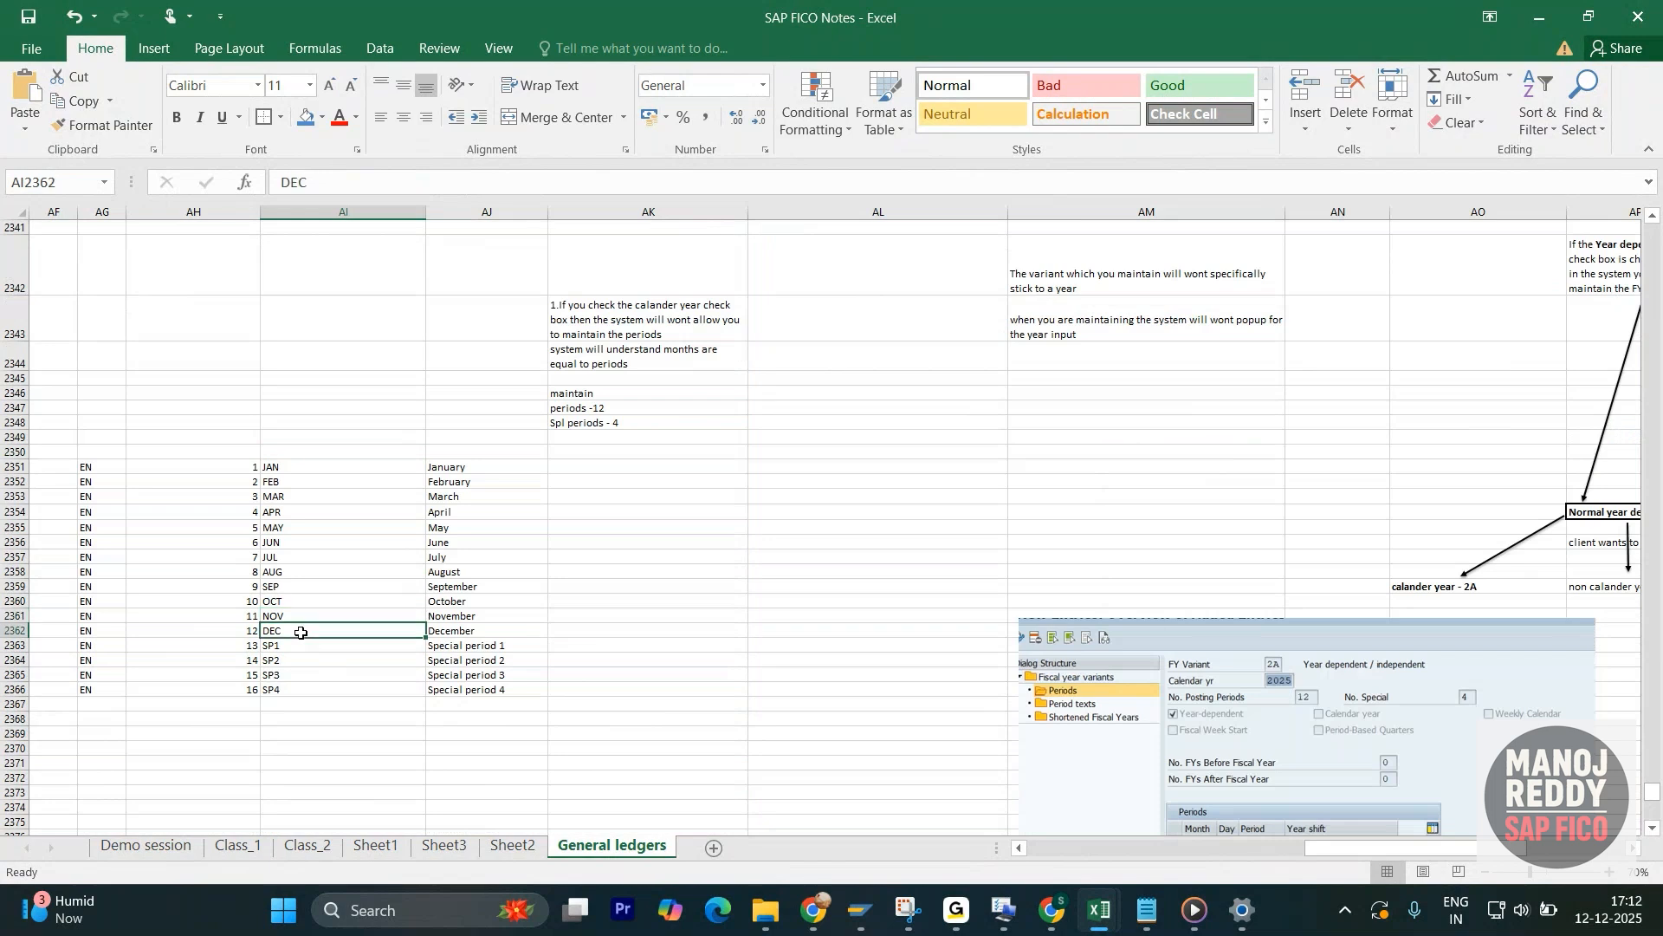
scroll(612, 640, up, 4)
click(1351, 328)
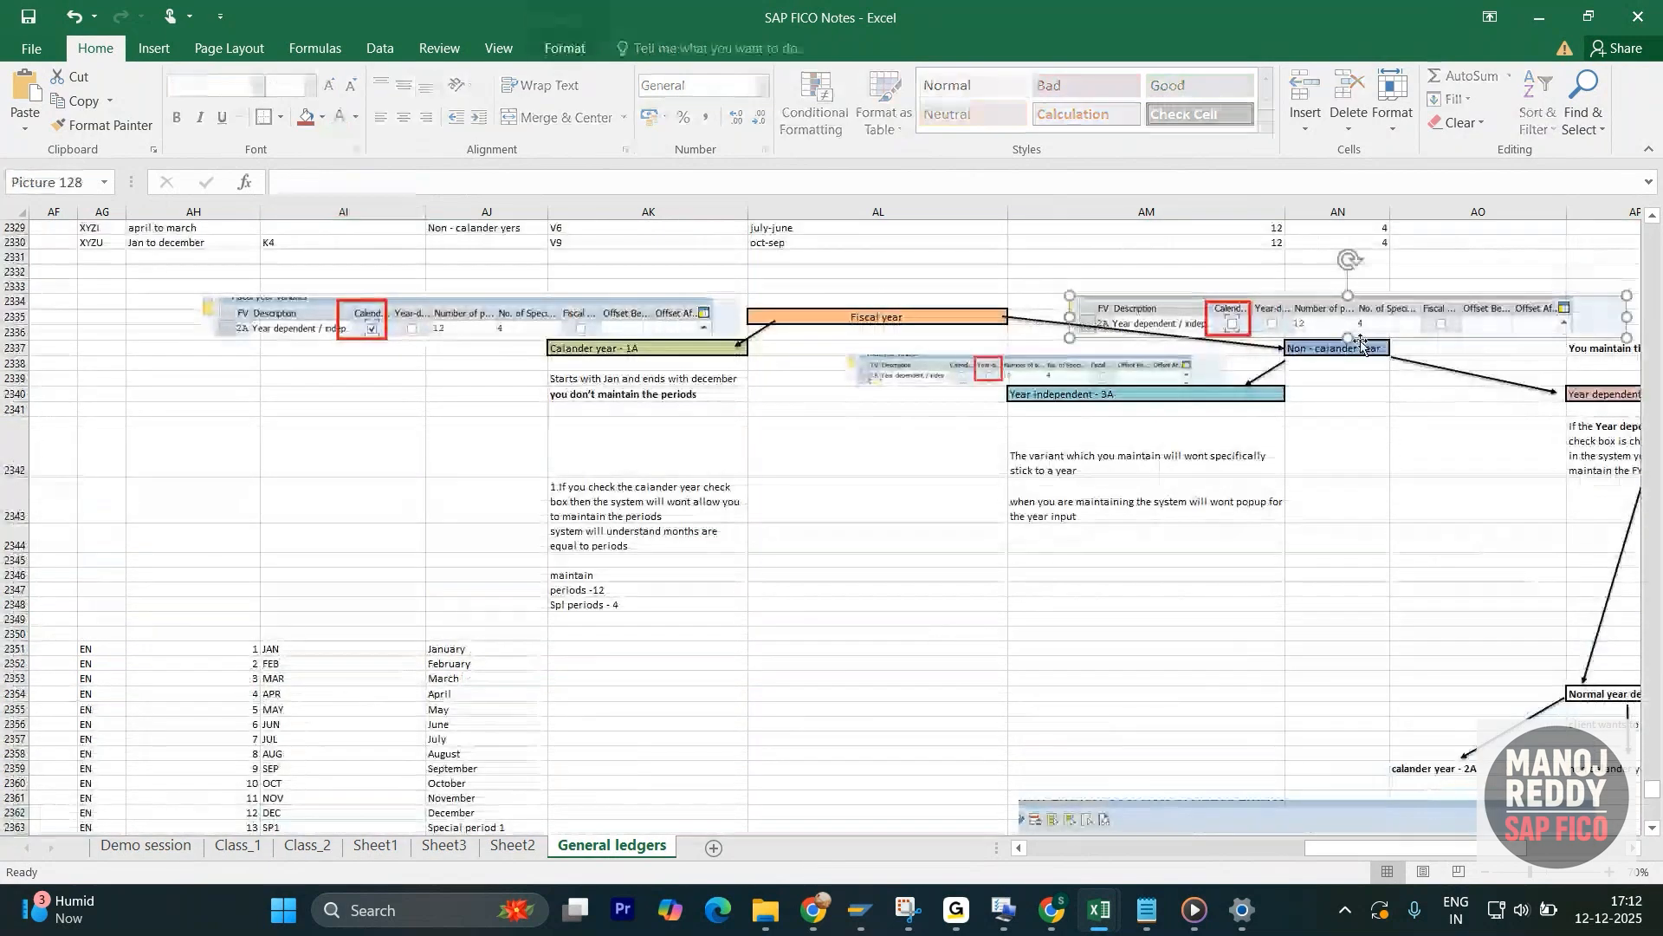
click(1357, 351)
scroll(298, 637, down, 2)
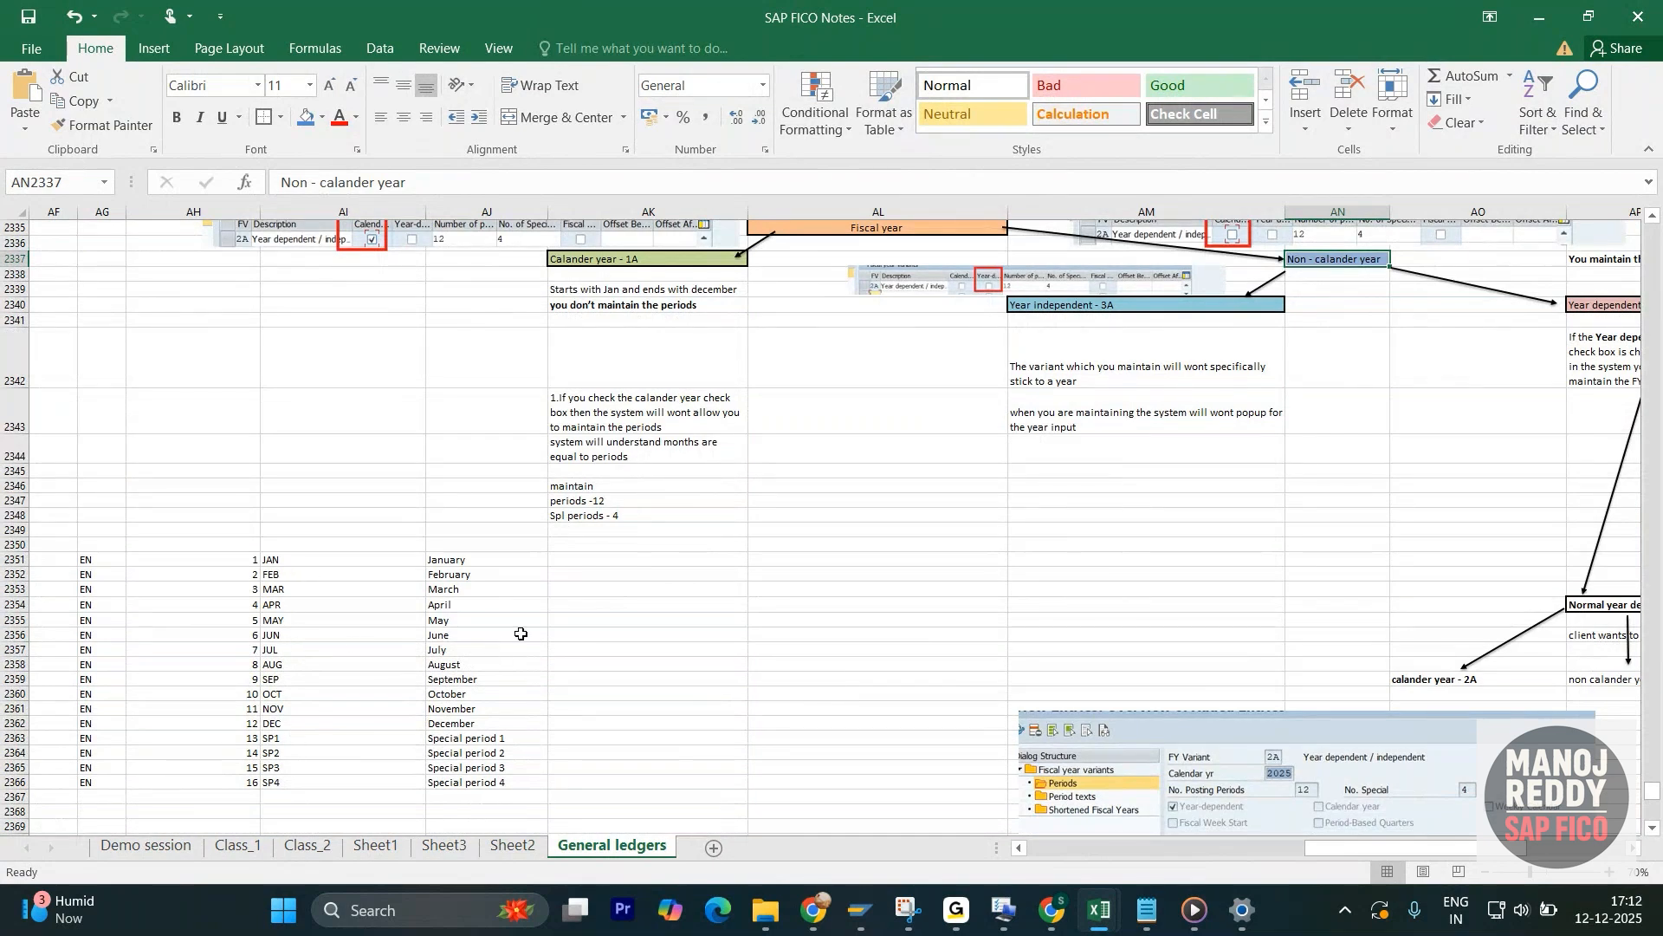
scroll(1474, 397, up, 1)
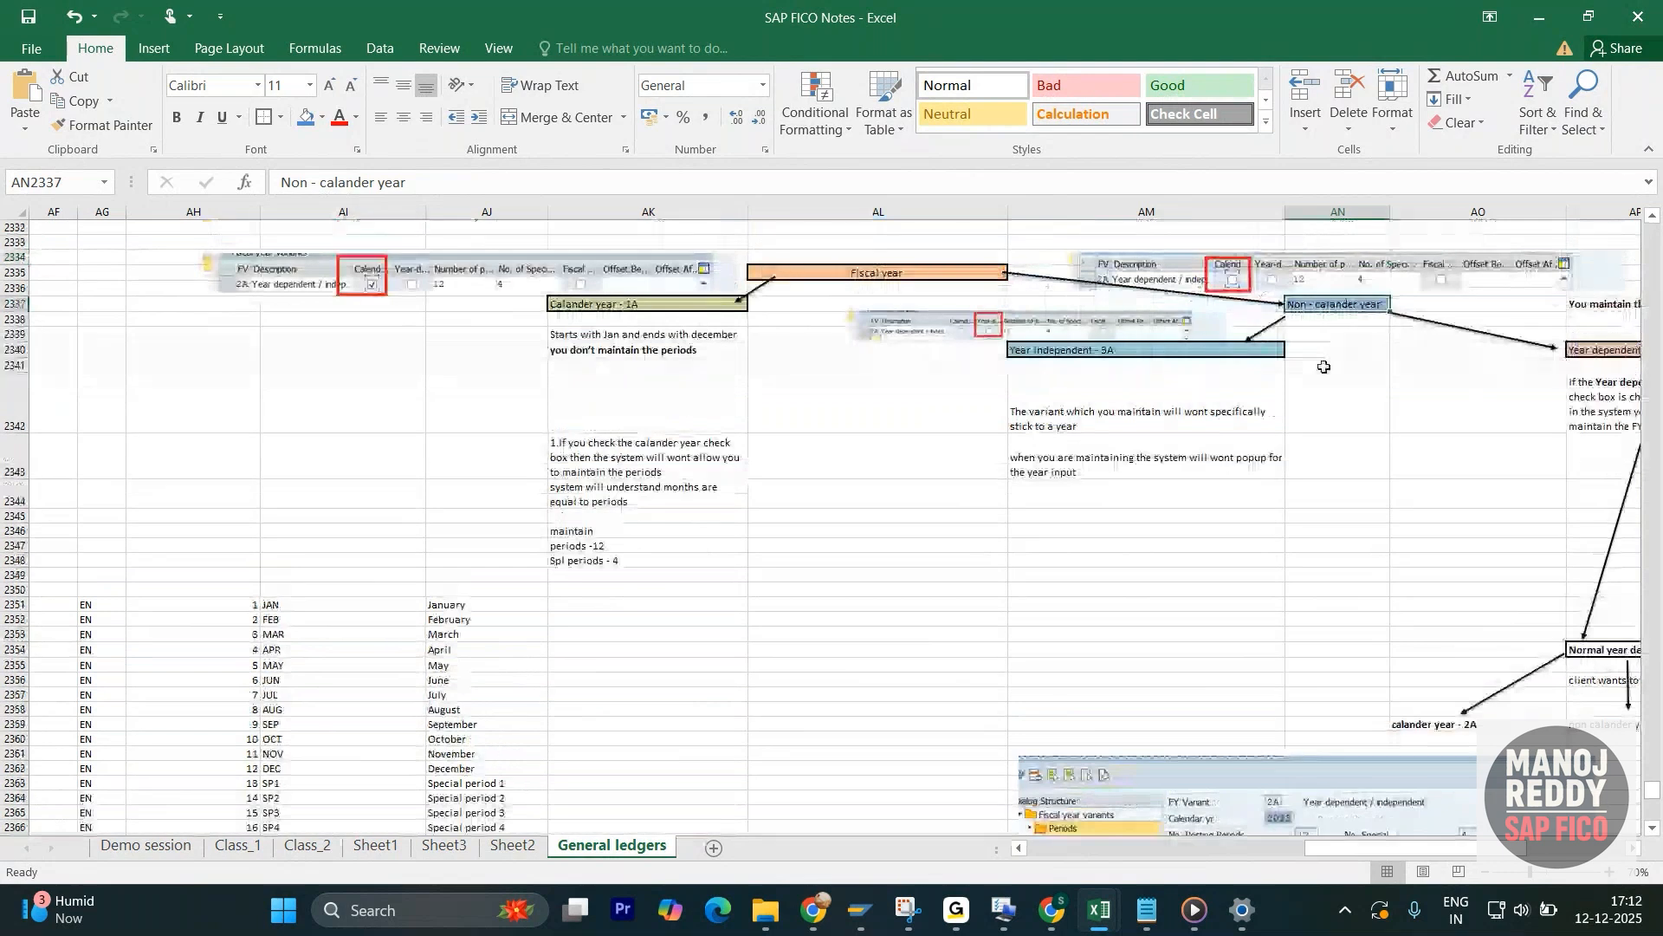
scroll(862, 542, down, 1)
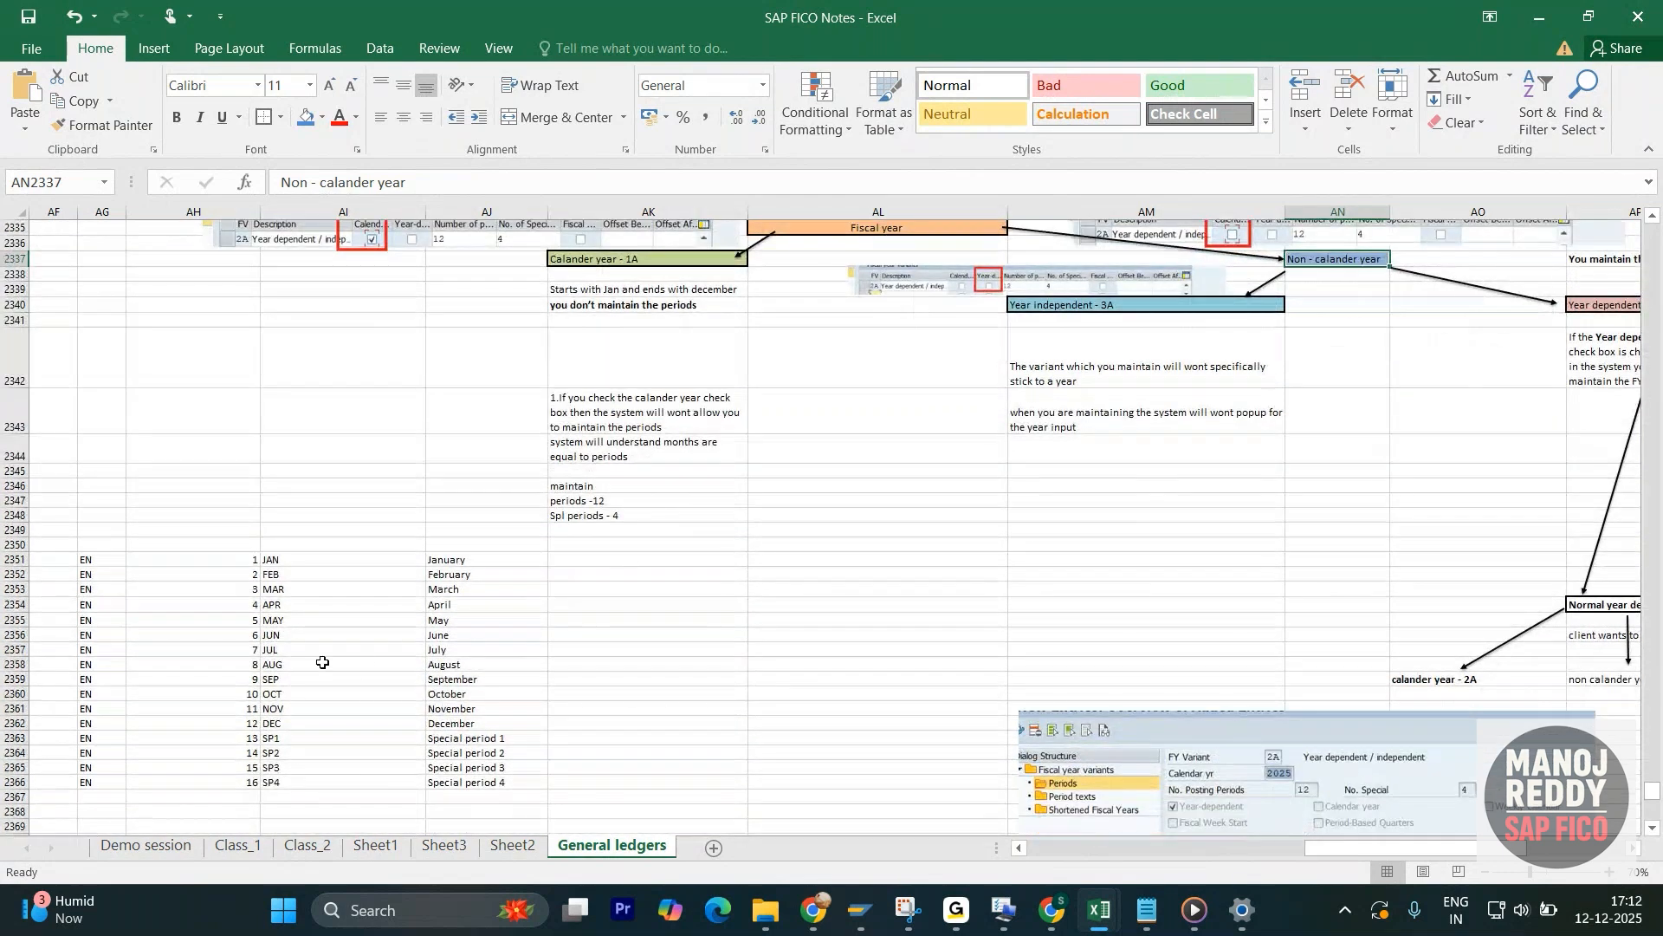
click(328, 608)
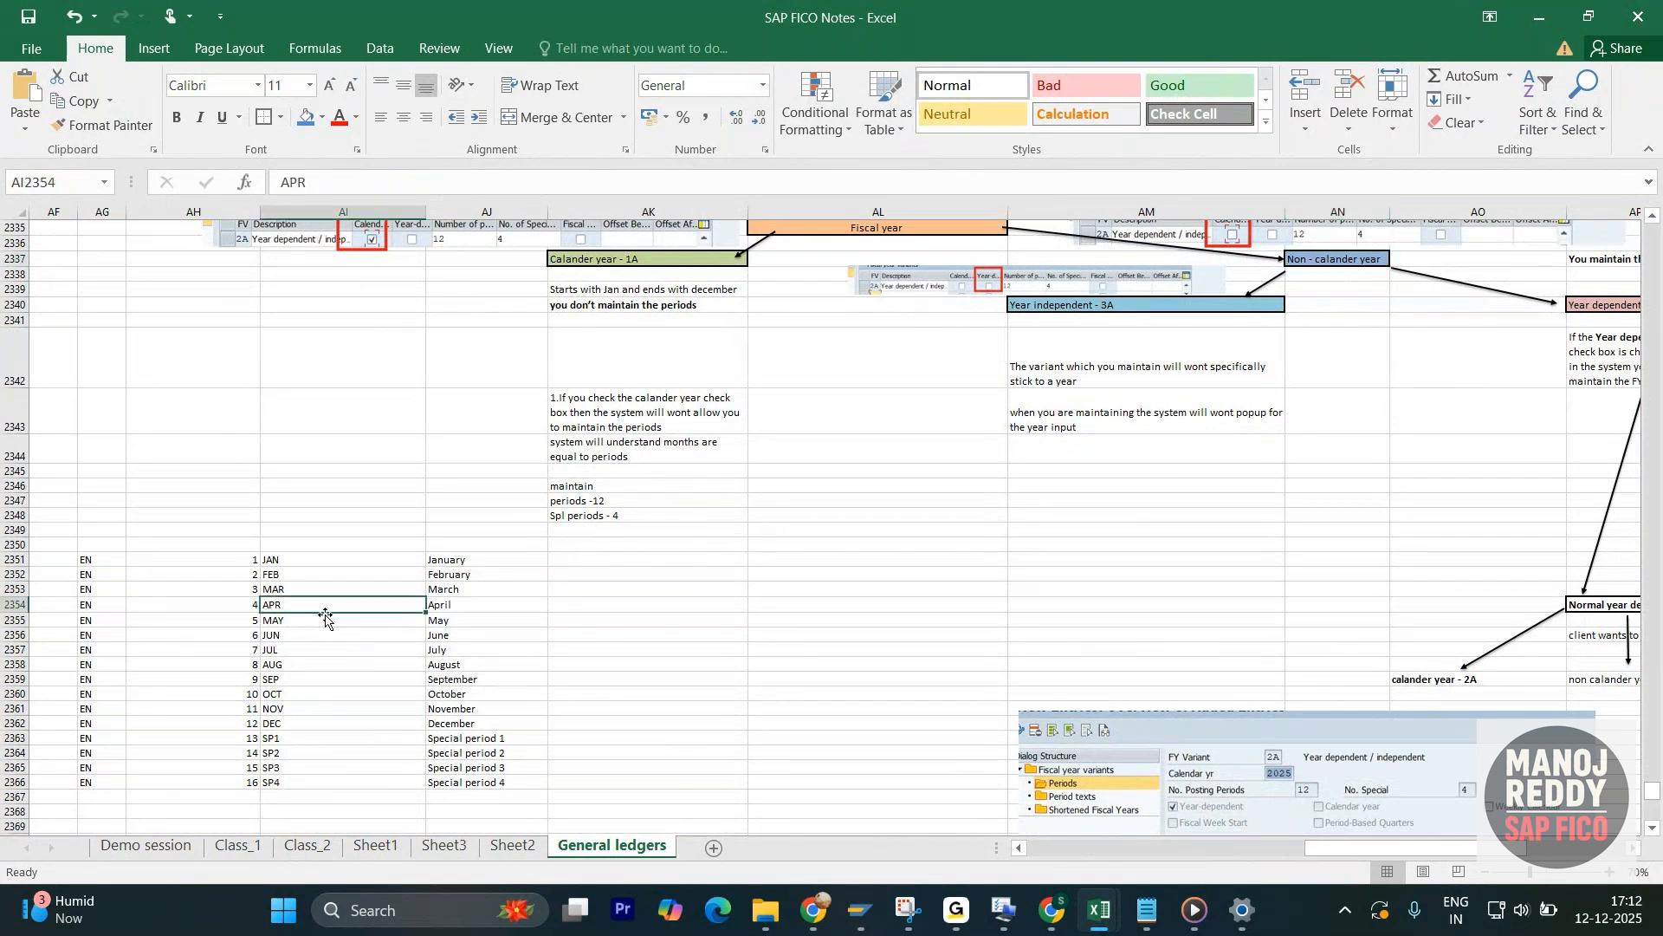
scroll(972, 645, up, 3)
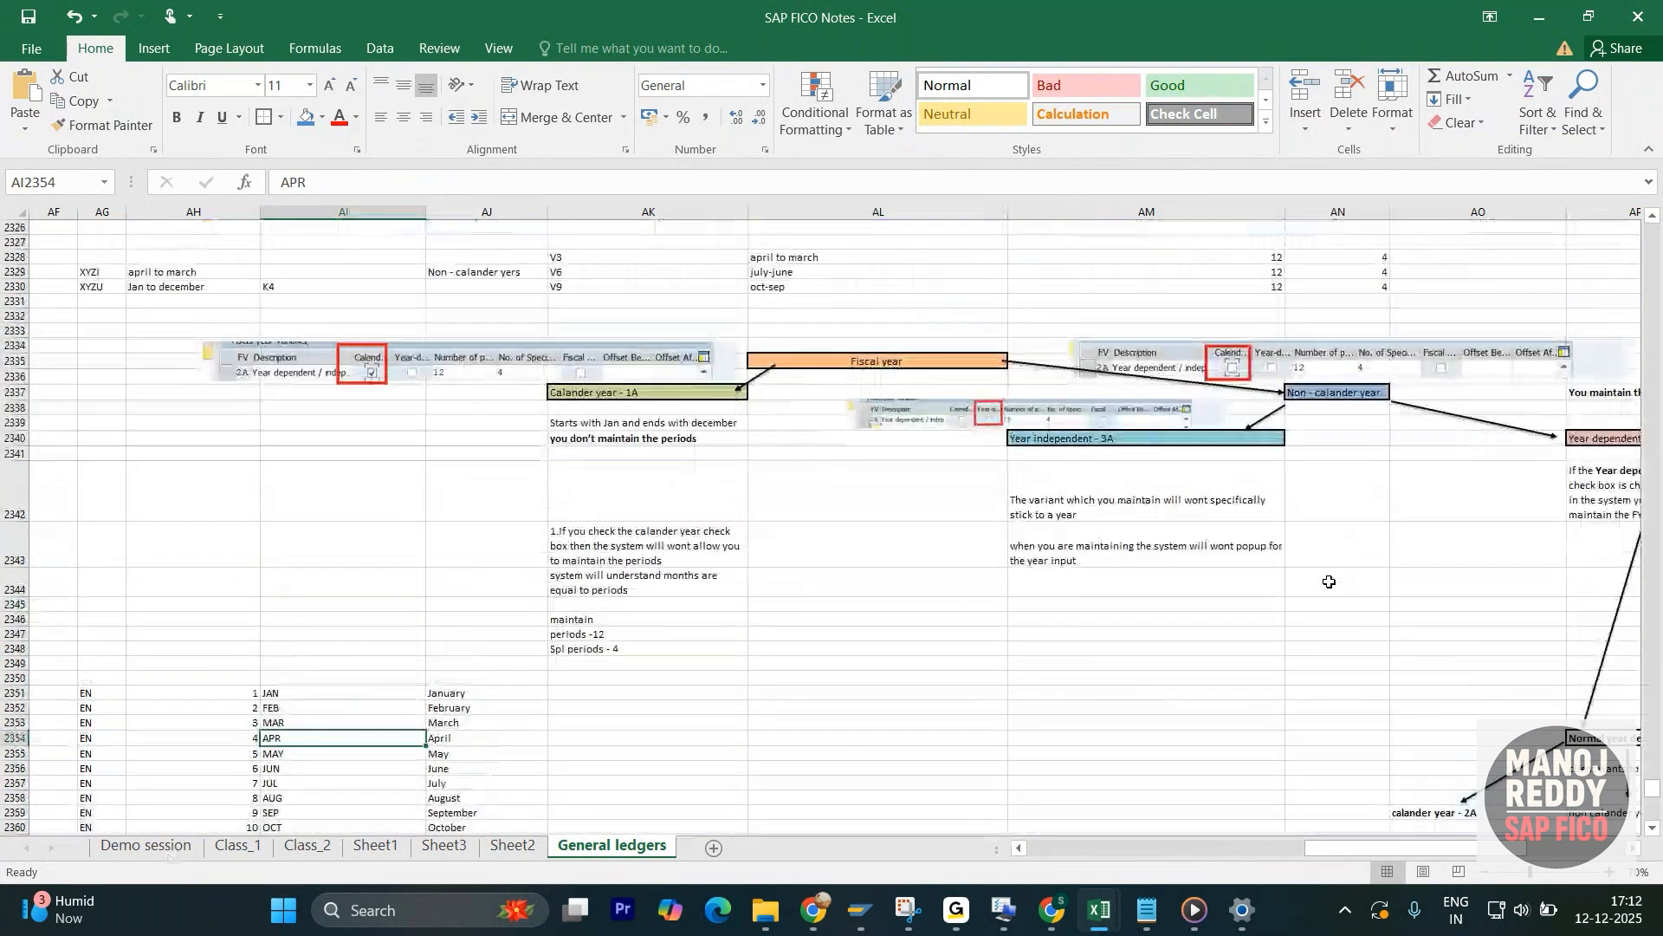
- Examine the Year dependent branch under Non - calander year, including its check box note and the calendar year prompt picture
scroll(679, 470, right, 5)
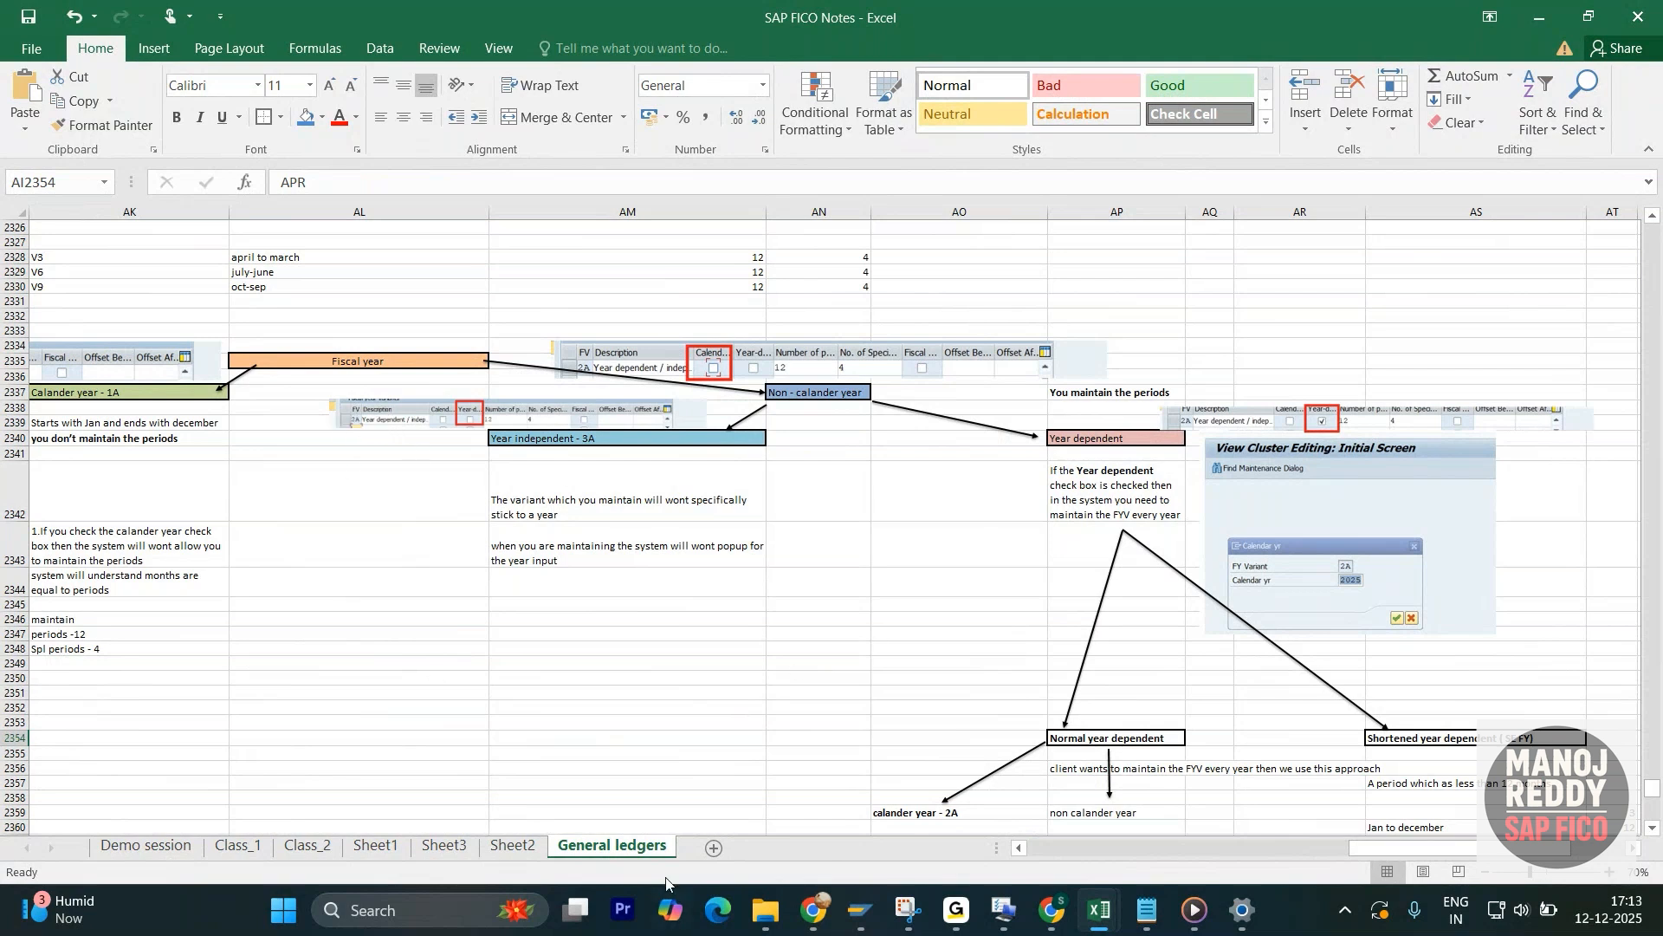
click(823, 397)
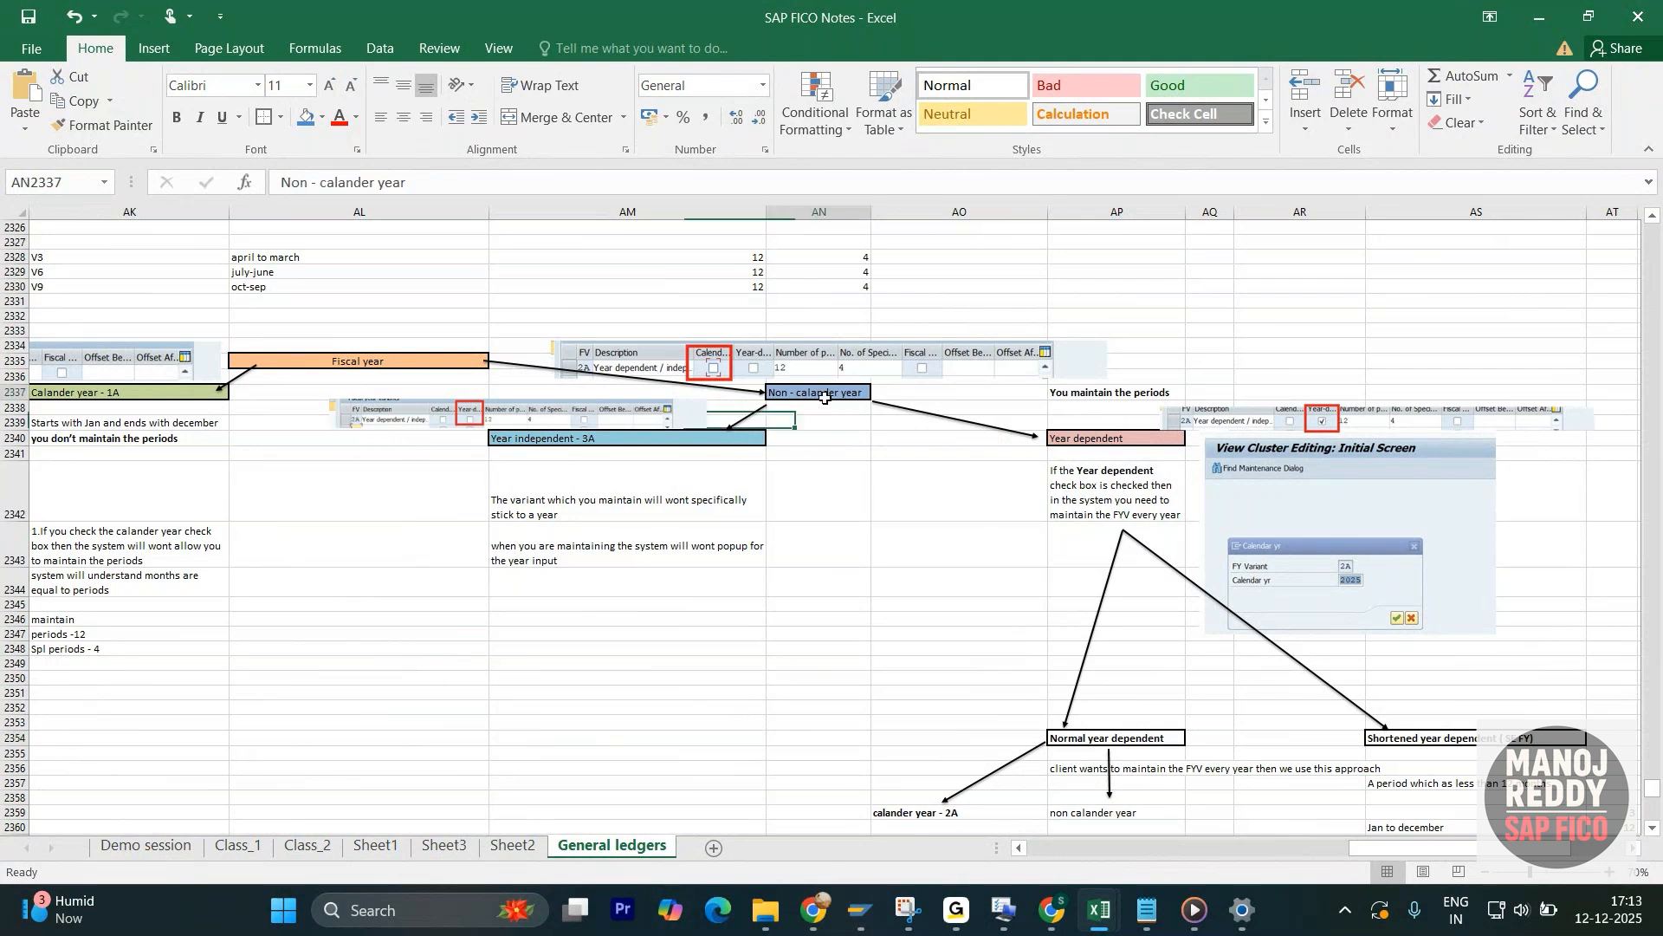
click(1109, 437)
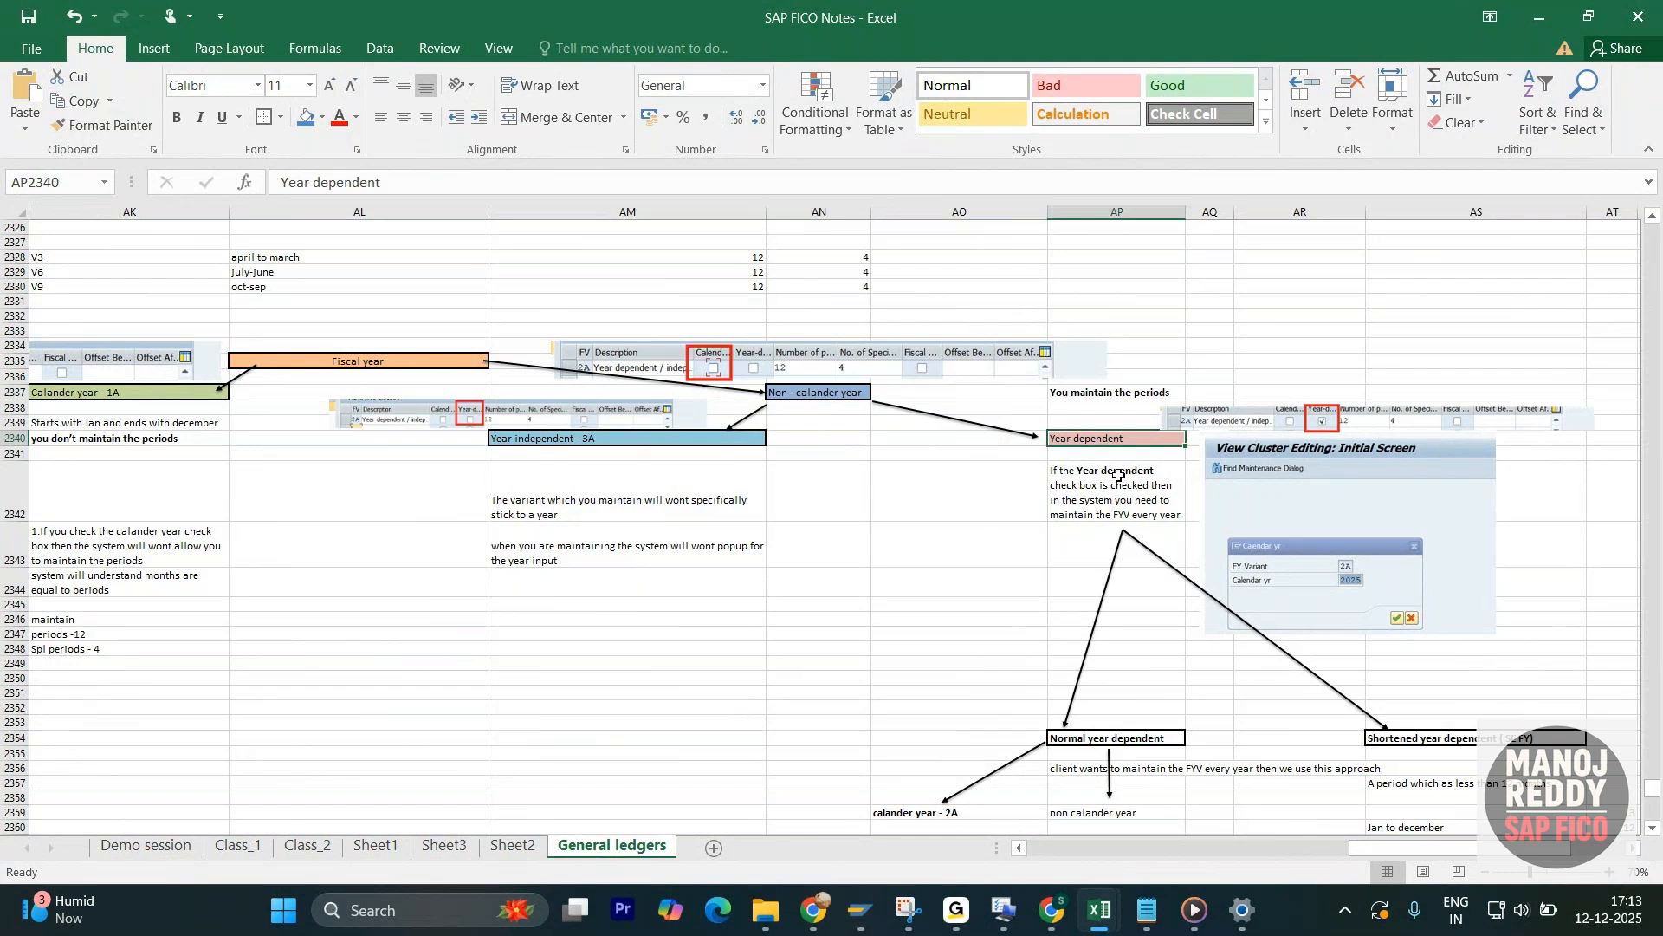
click(1117, 474)
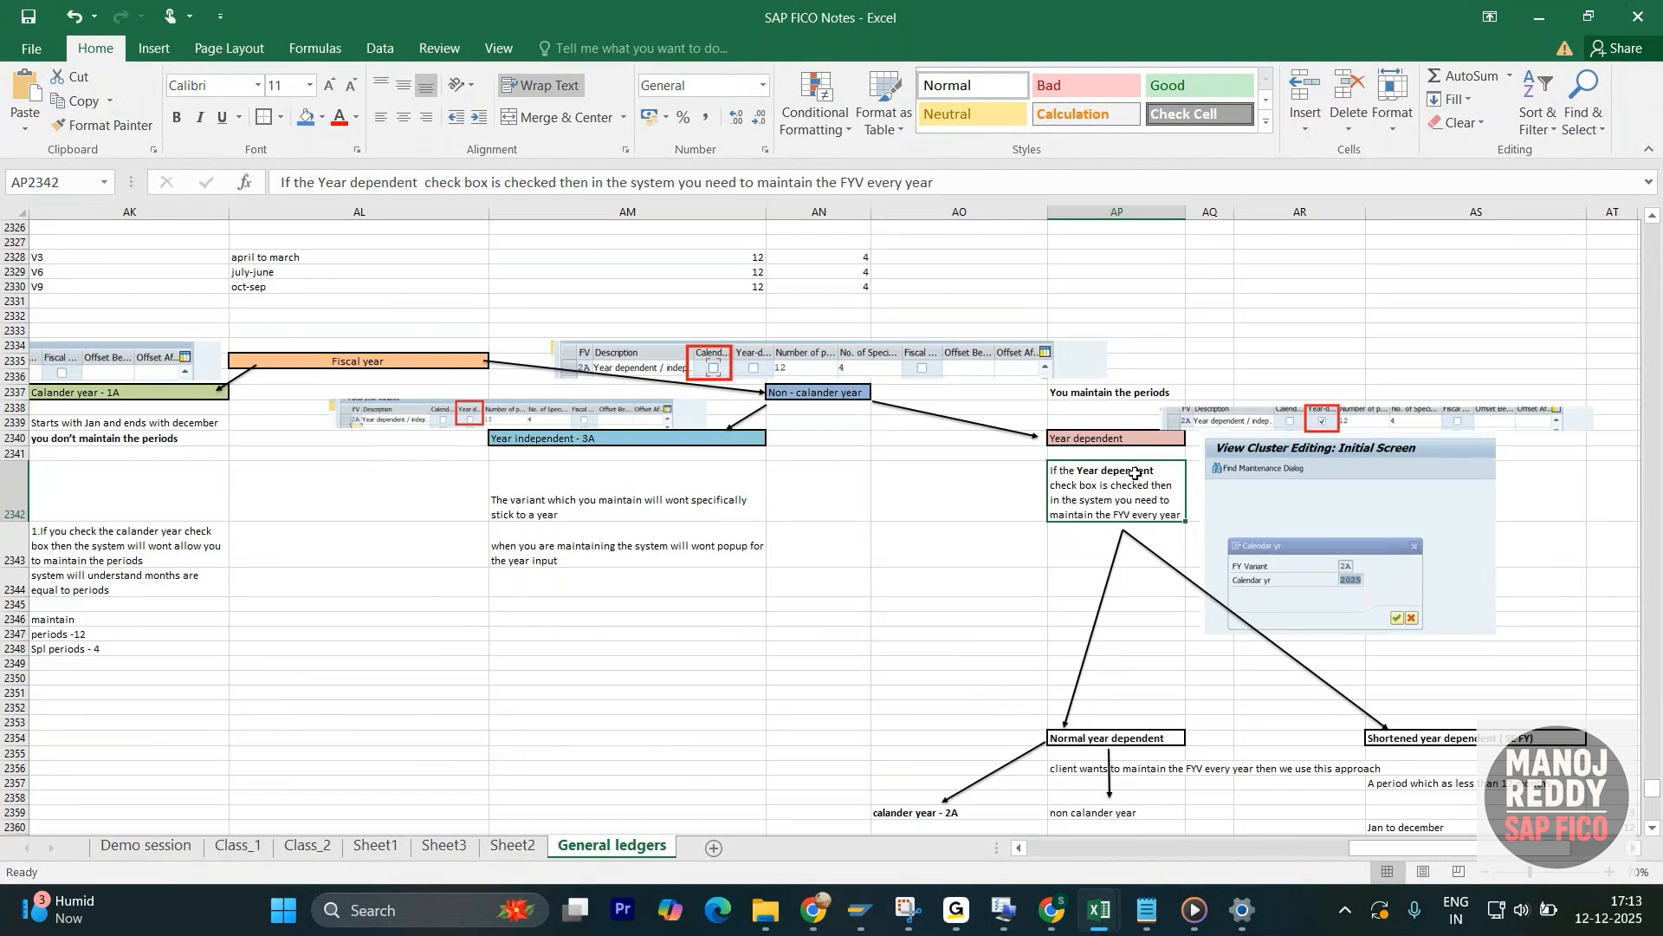
scroll(1260, 492, down, 1)
scroll(1260, 491, down, 1)
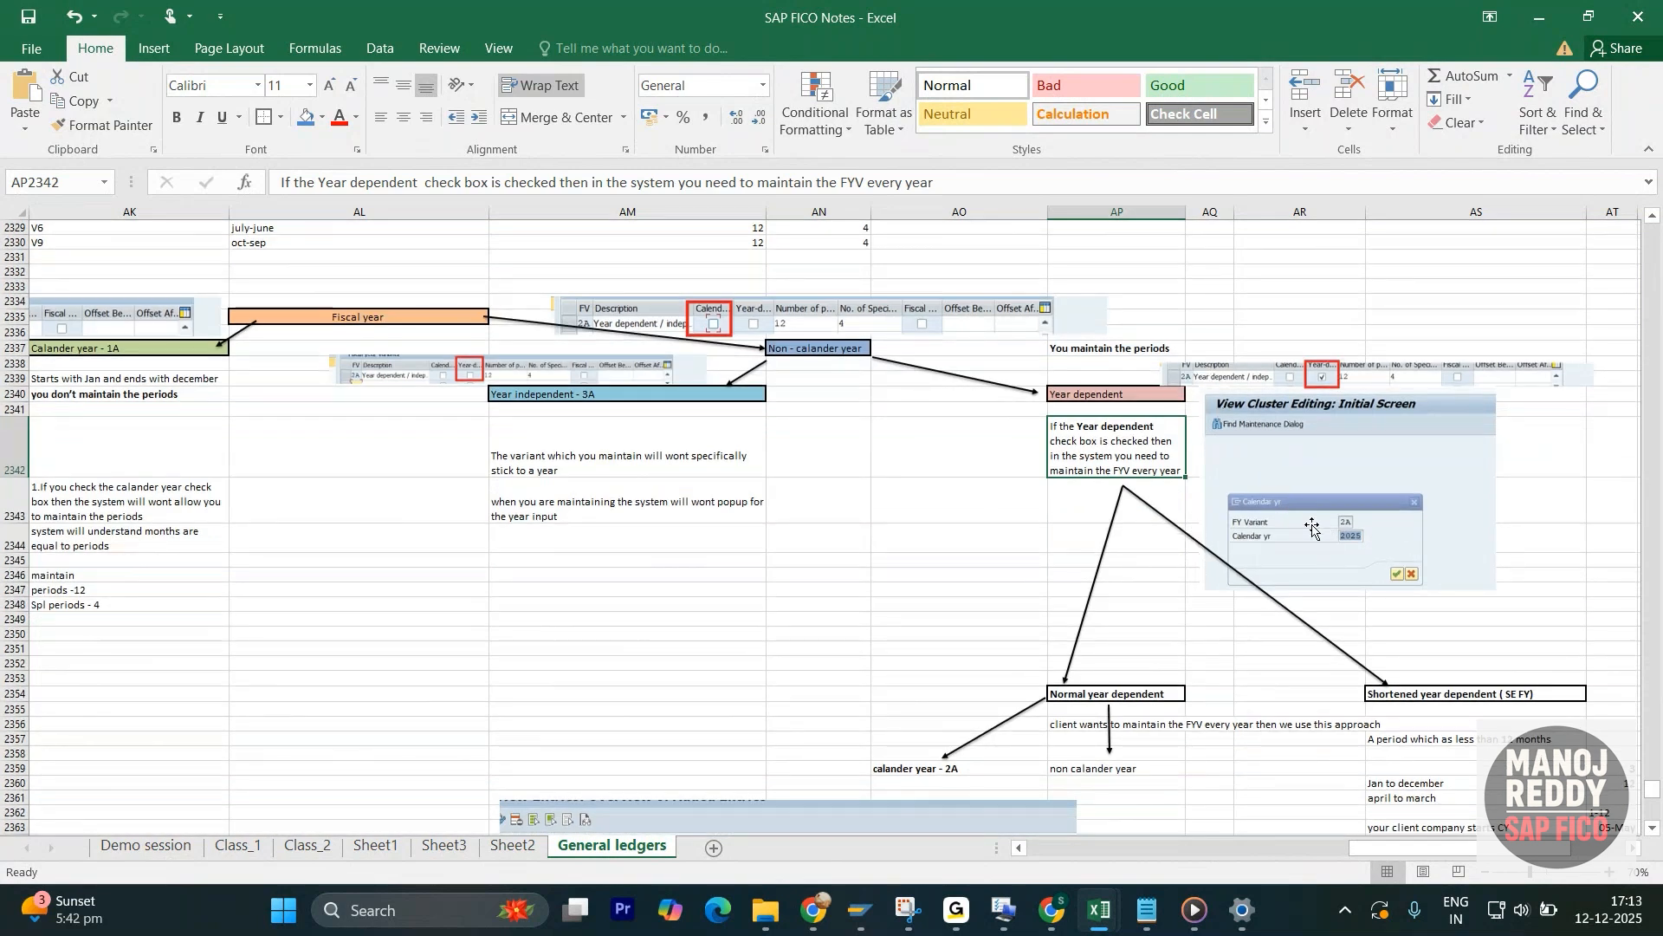
- Compare the Normal year dependent and Shortened year dependent ( SE FY) branches under Year dependent
scroll(1373, 443, down, 1)
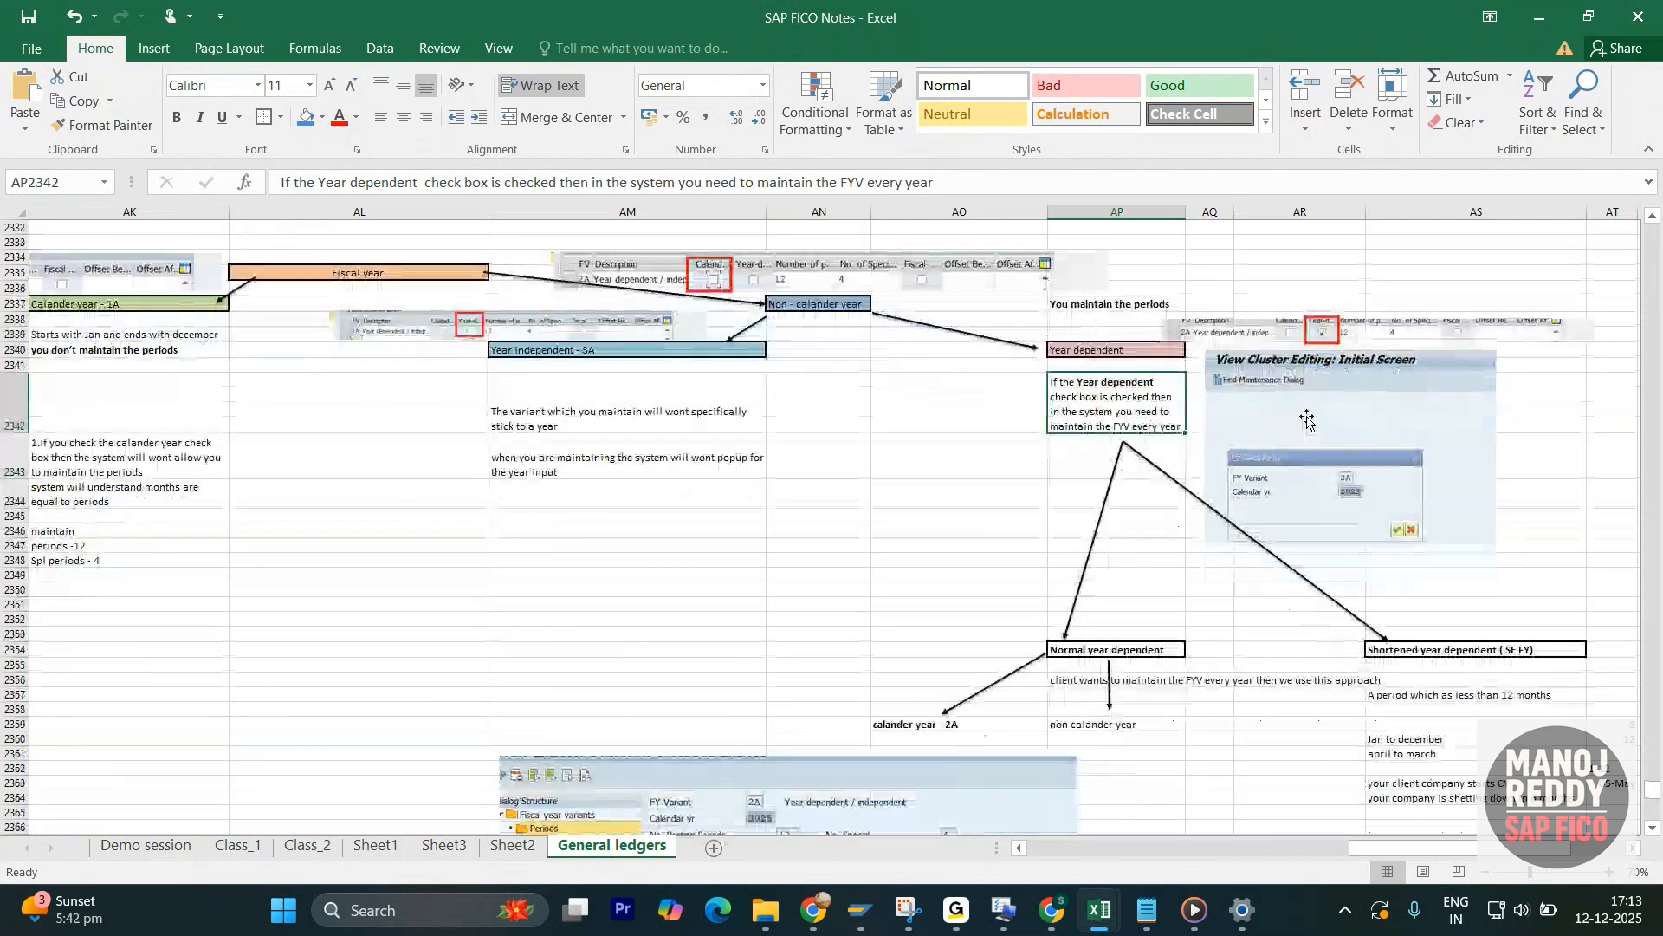
scroll(1247, 372, up, 1)
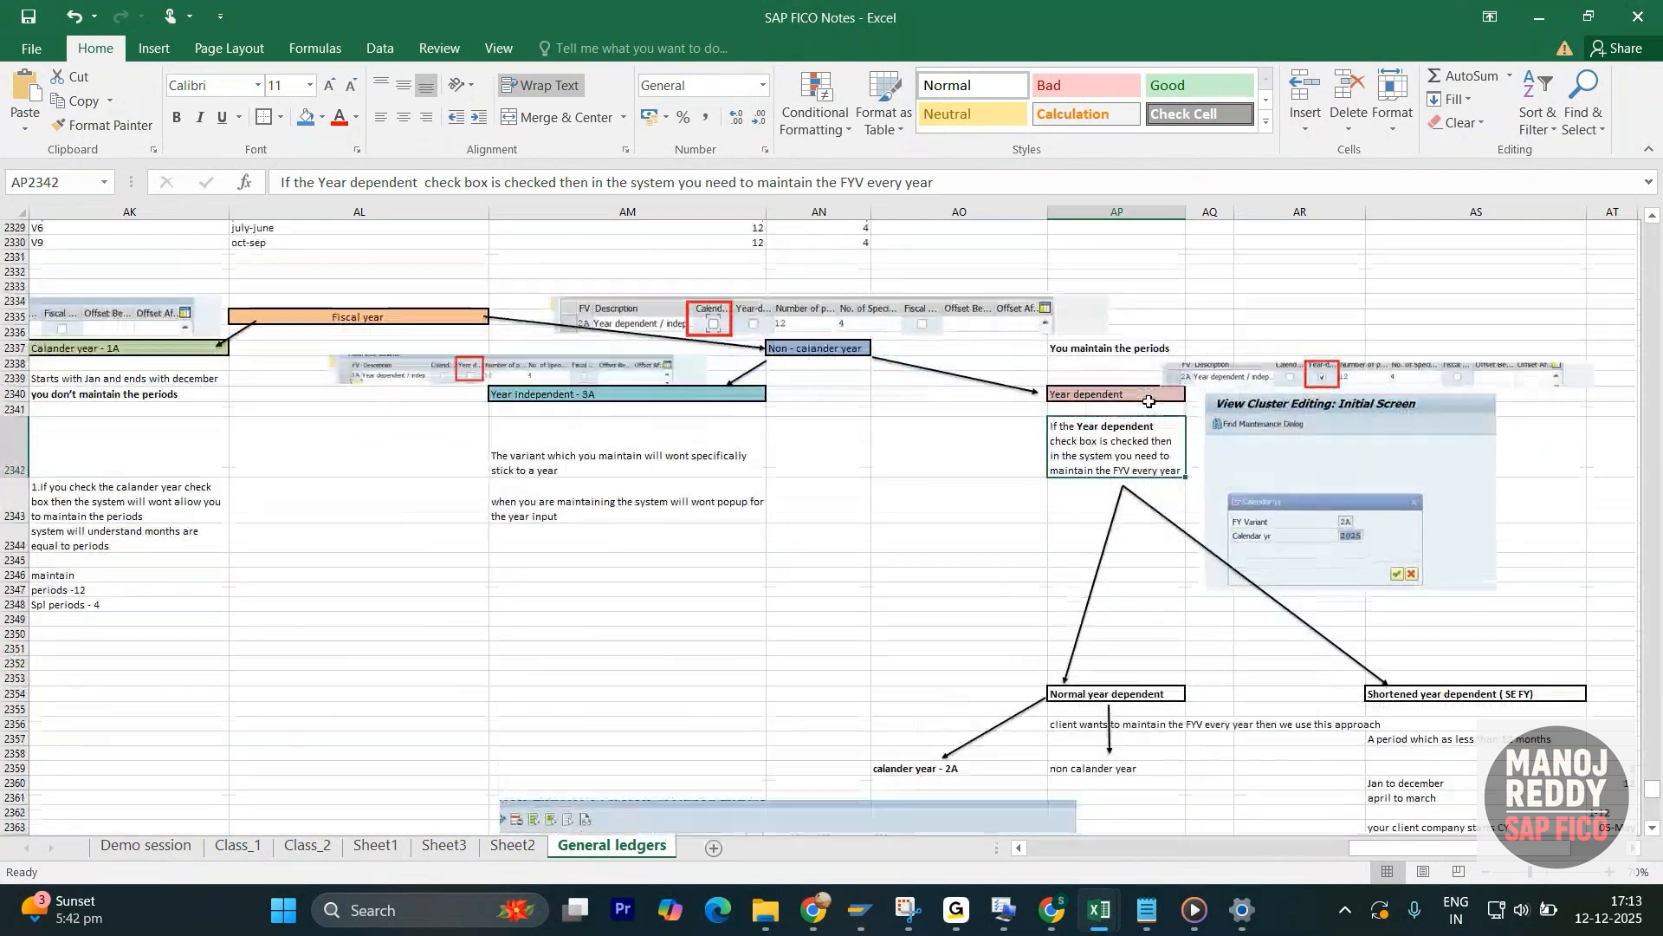
click(1123, 396)
scroll(1110, 468, down, 3)
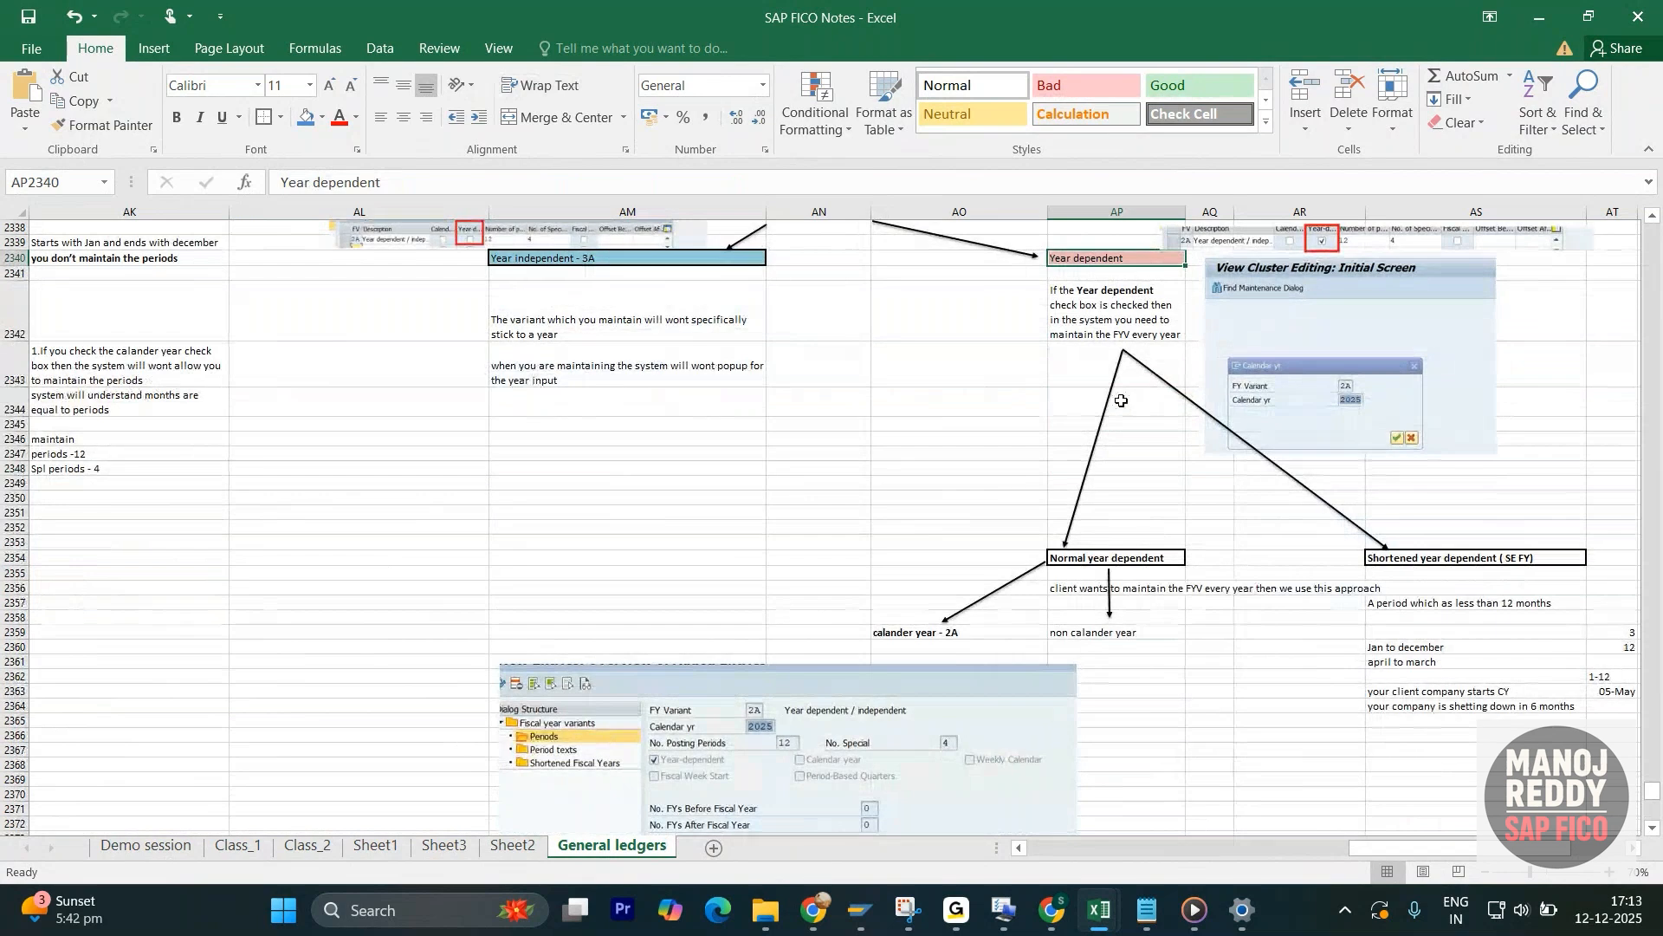
click(1141, 558)
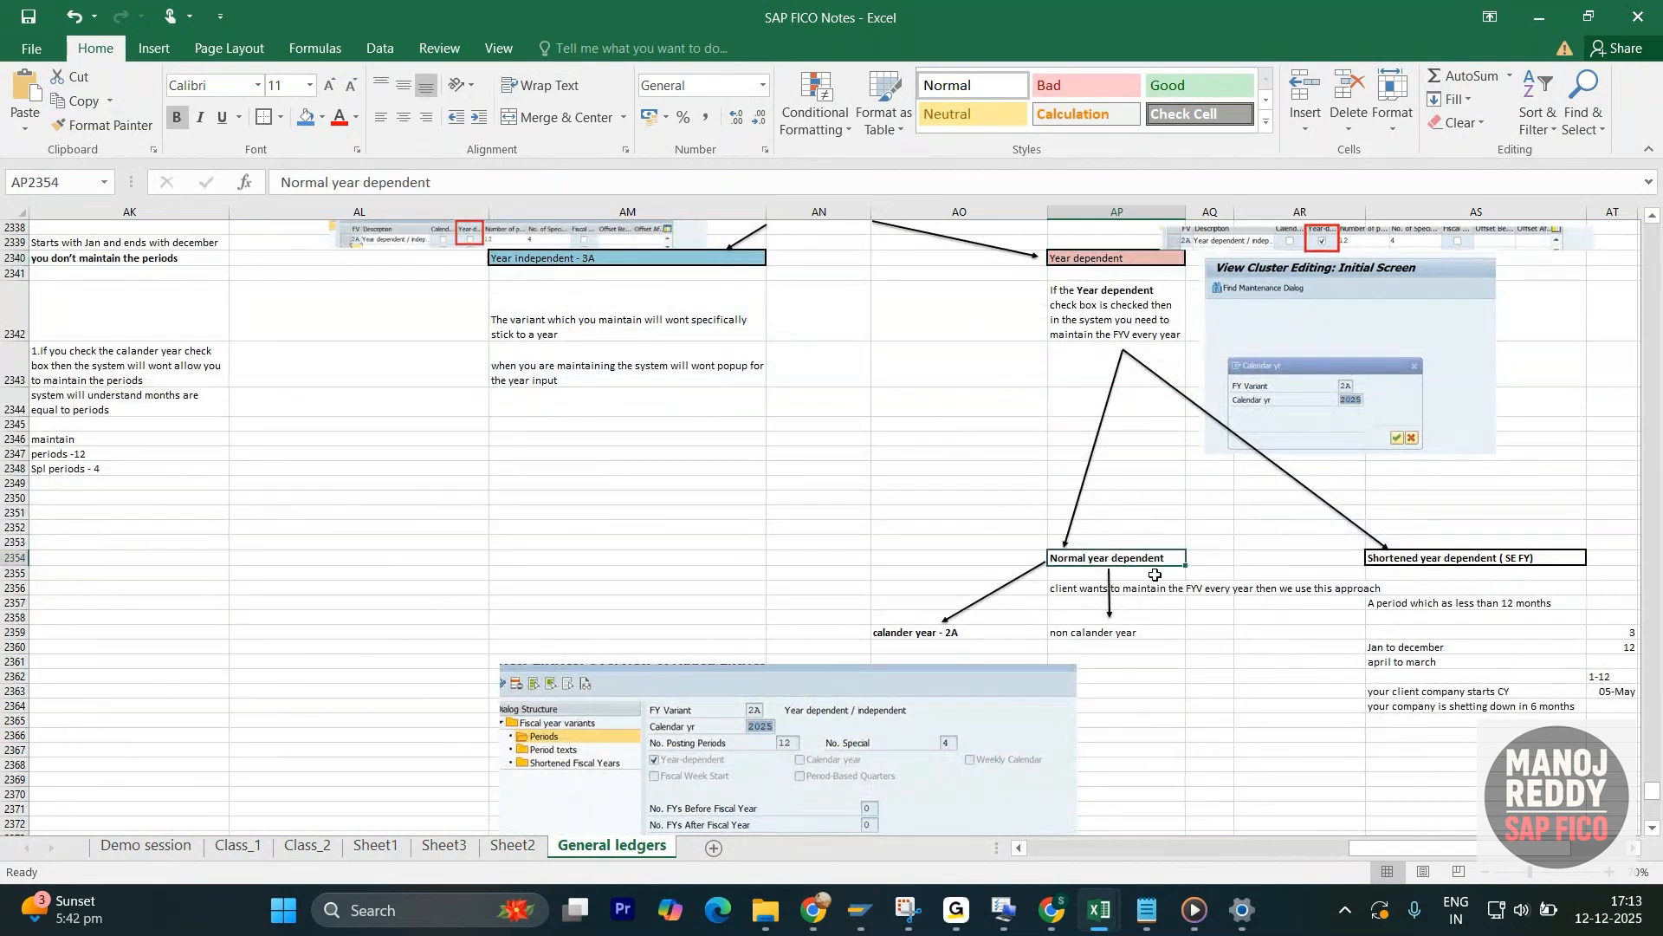
click(1441, 559)
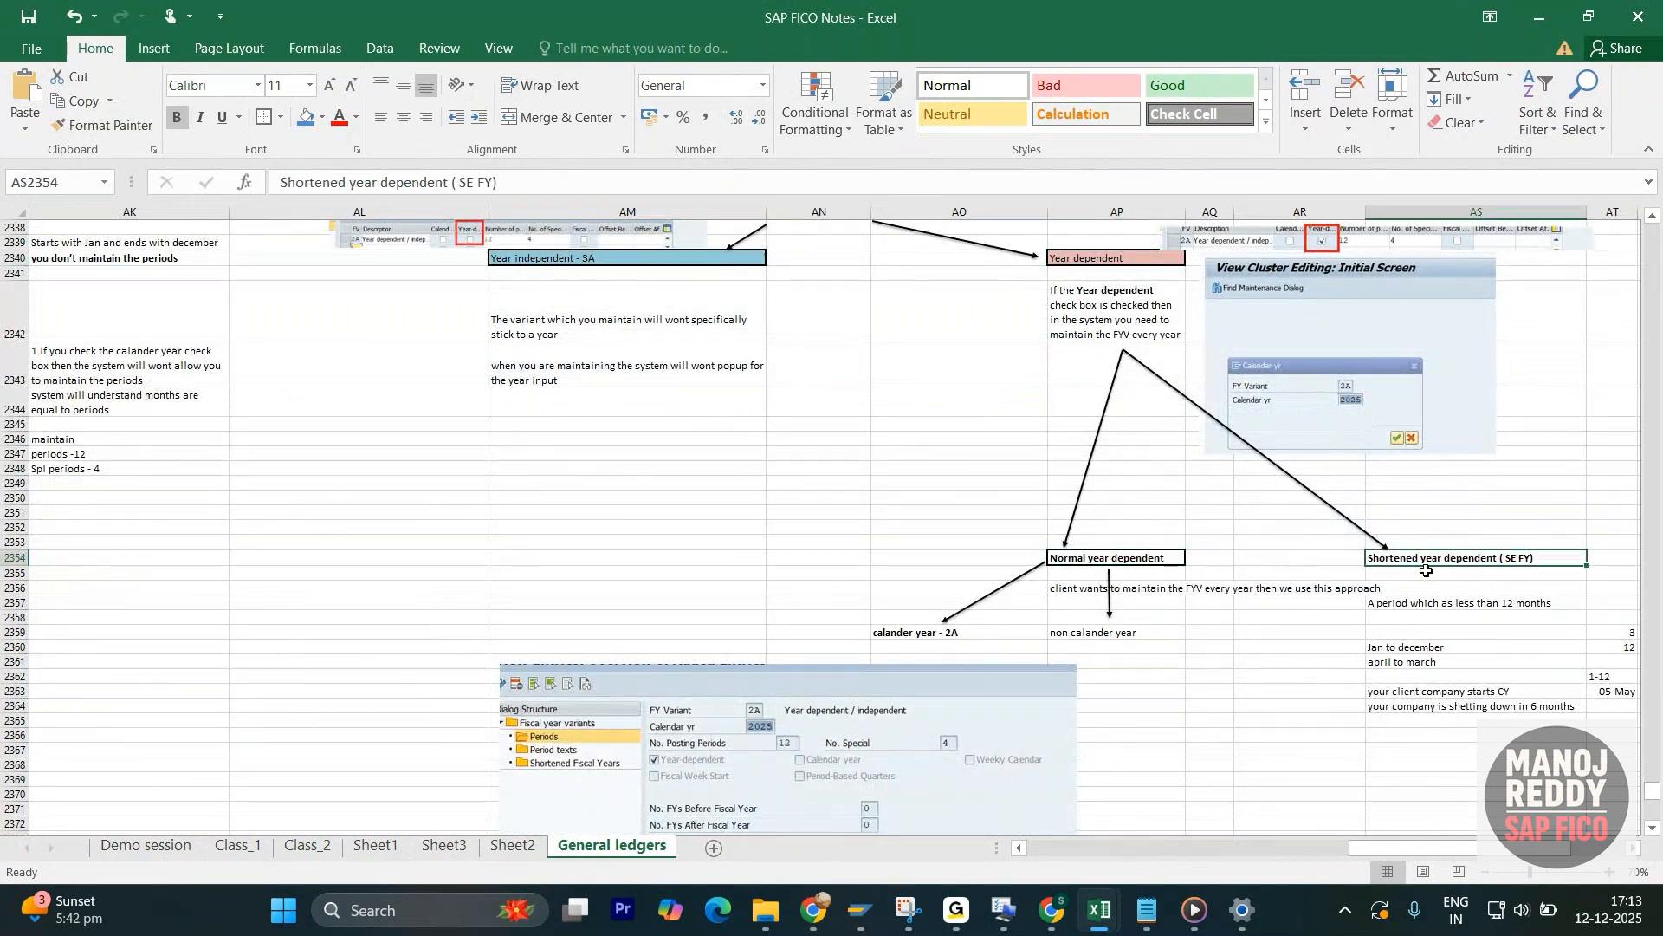
scroll(1430, 570, down, 4)
scroll(1429, 570, up, 4)
scroll(1404, 621, down, 2)
click(1123, 391)
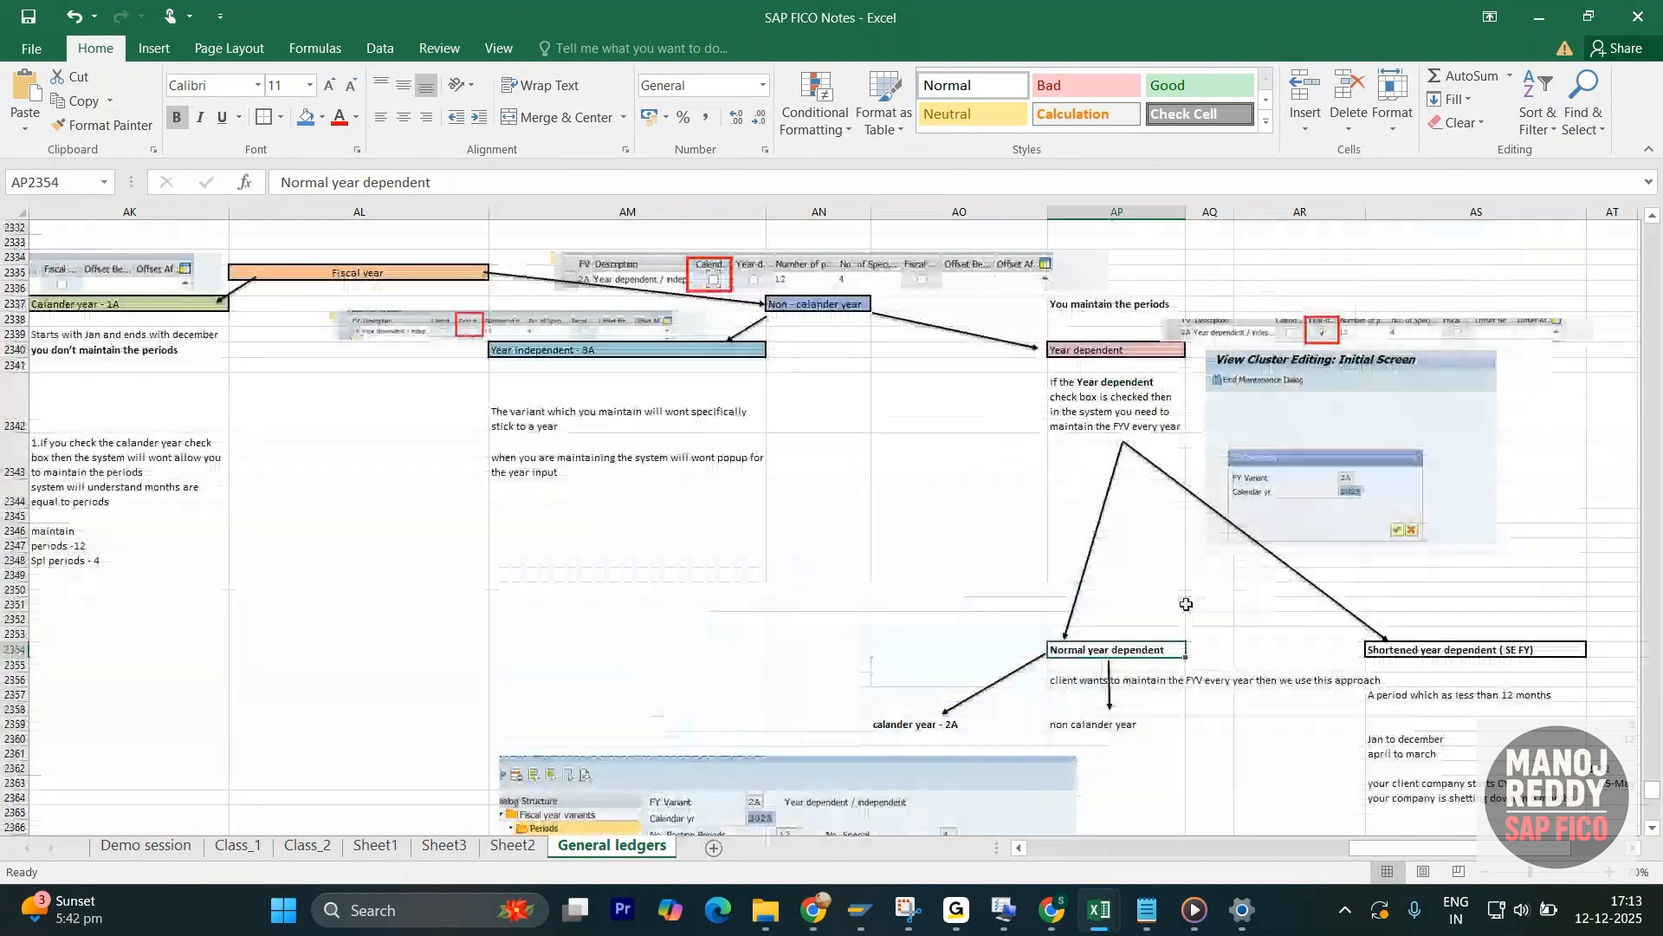
- Read the Normal year dependent note on maintaining the FYV every year and examine its calander year - 2A and non calander year branches
scroll(1004, 697, down, 1)
scroll(1061, 602, up, 1)
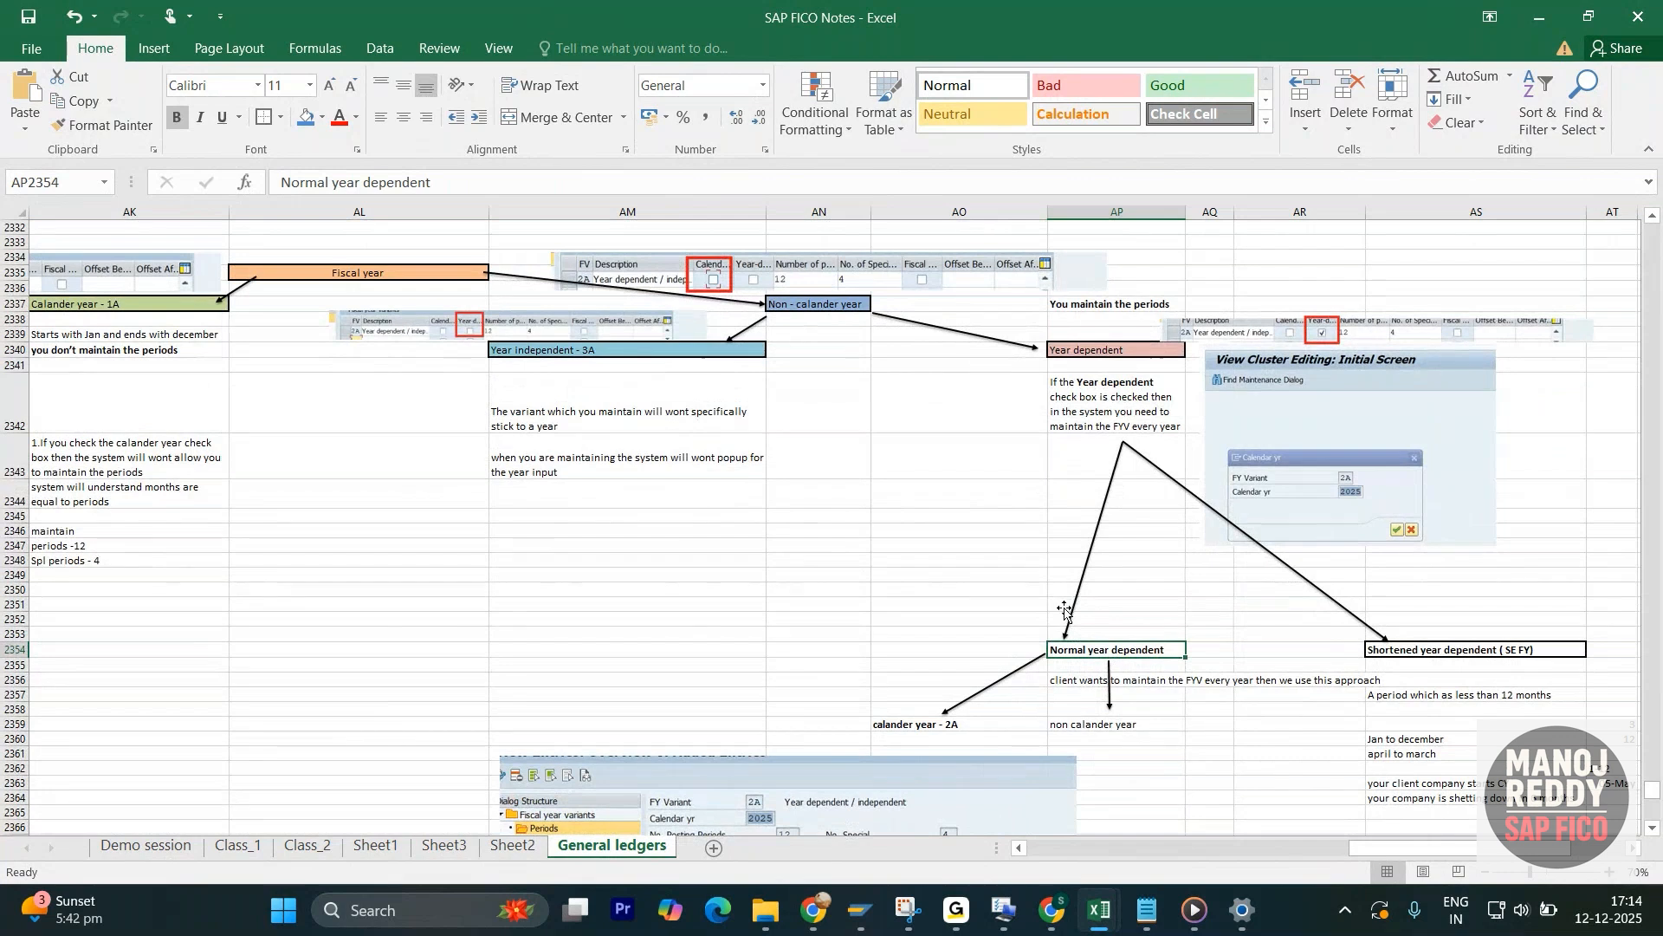
scroll(1061, 605, down, 1)
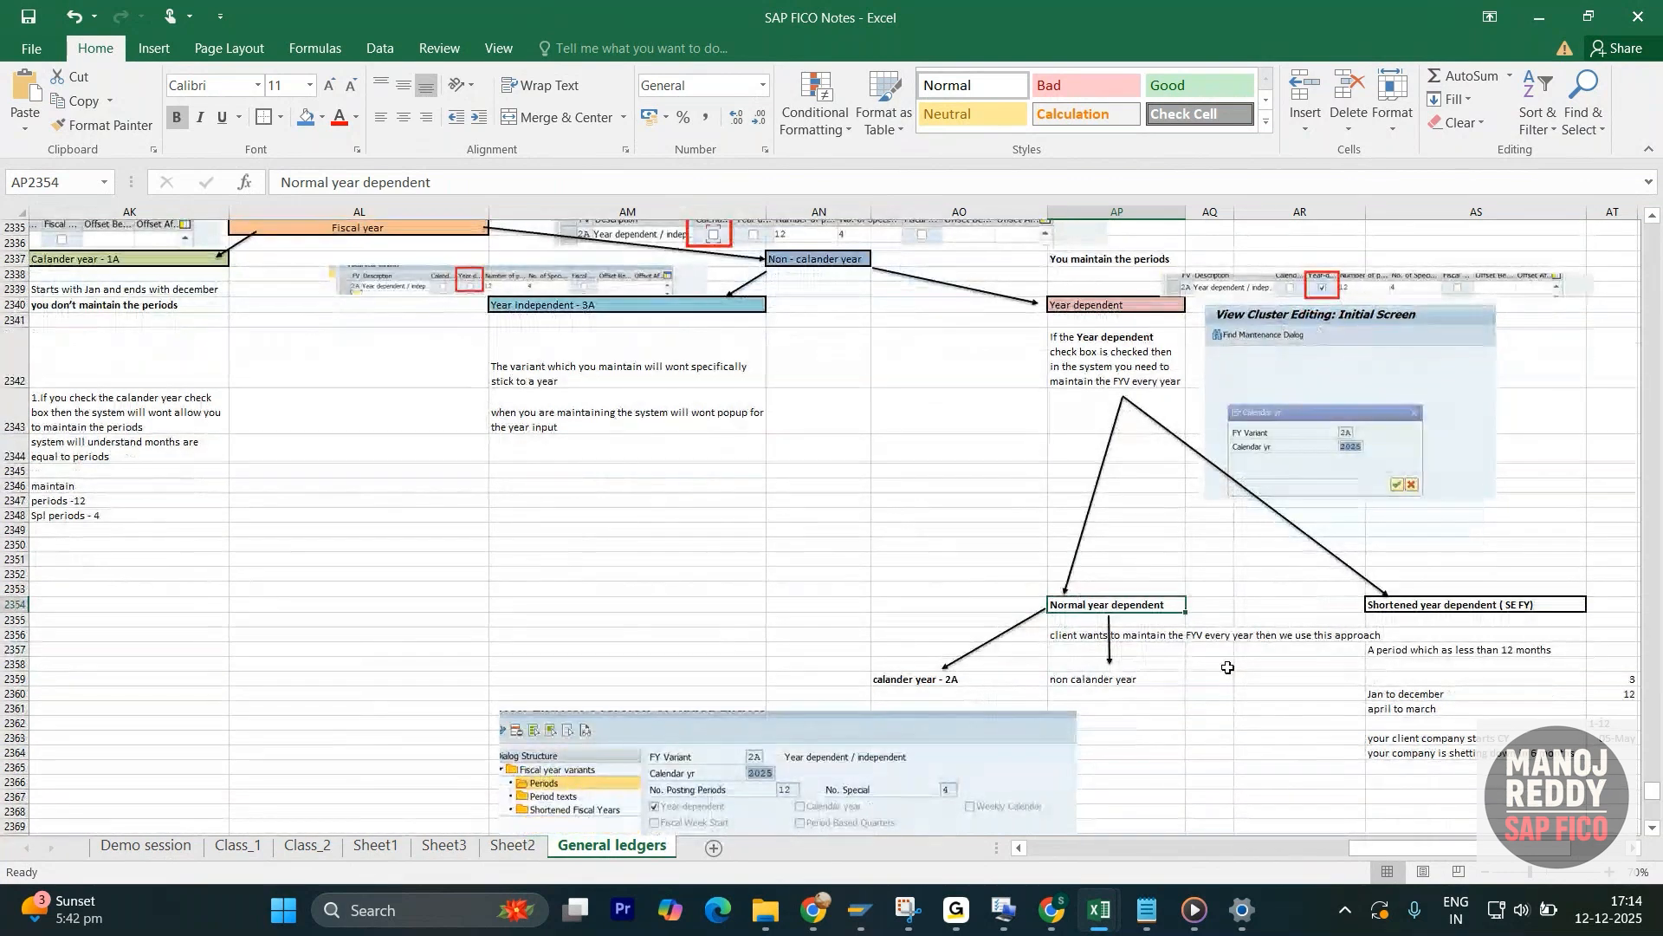
scroll(1226, 666, down, 1)
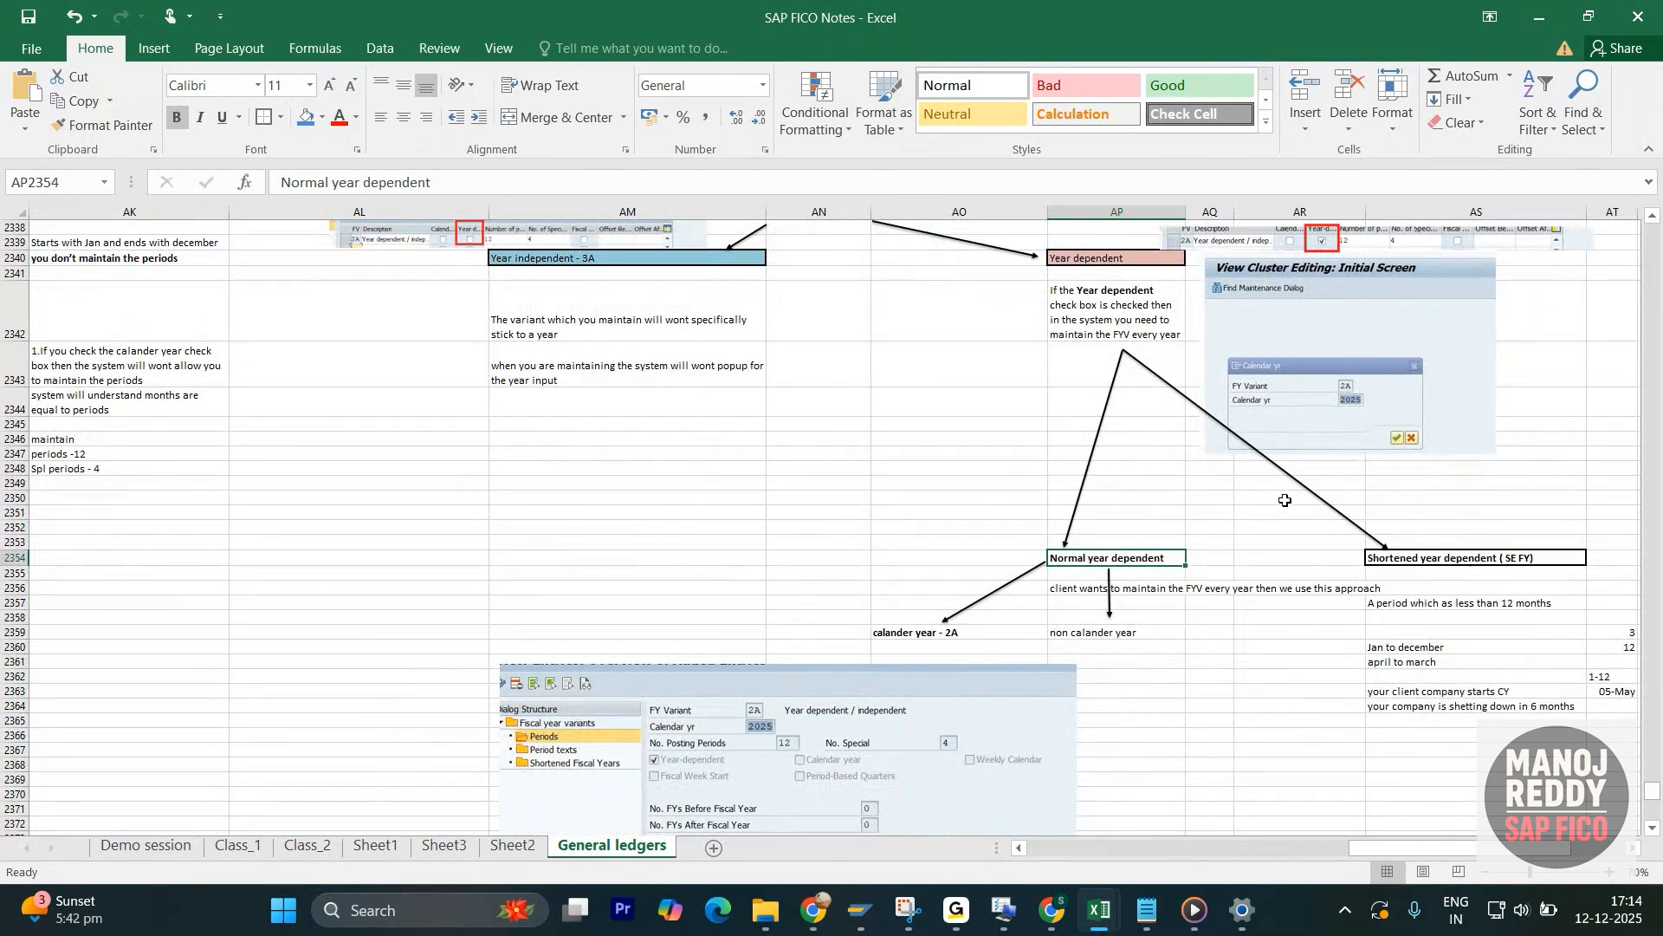
scroll(1273, 511, down, 2)
click(1093, 467)
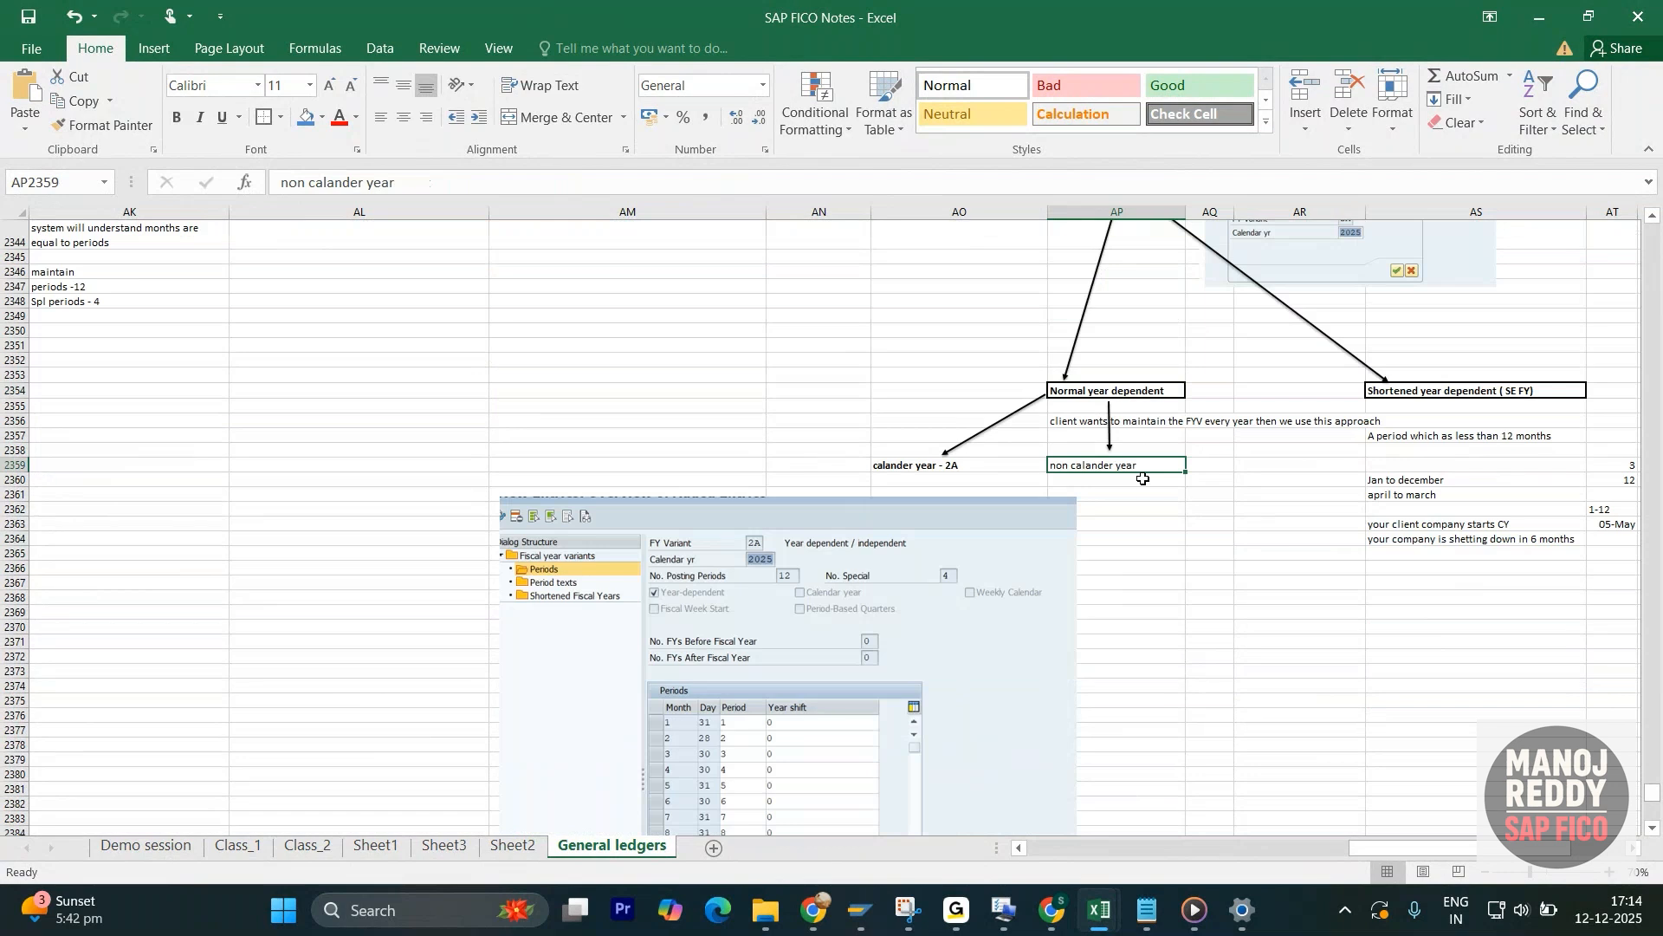
scroll(875, 608, down, 2)
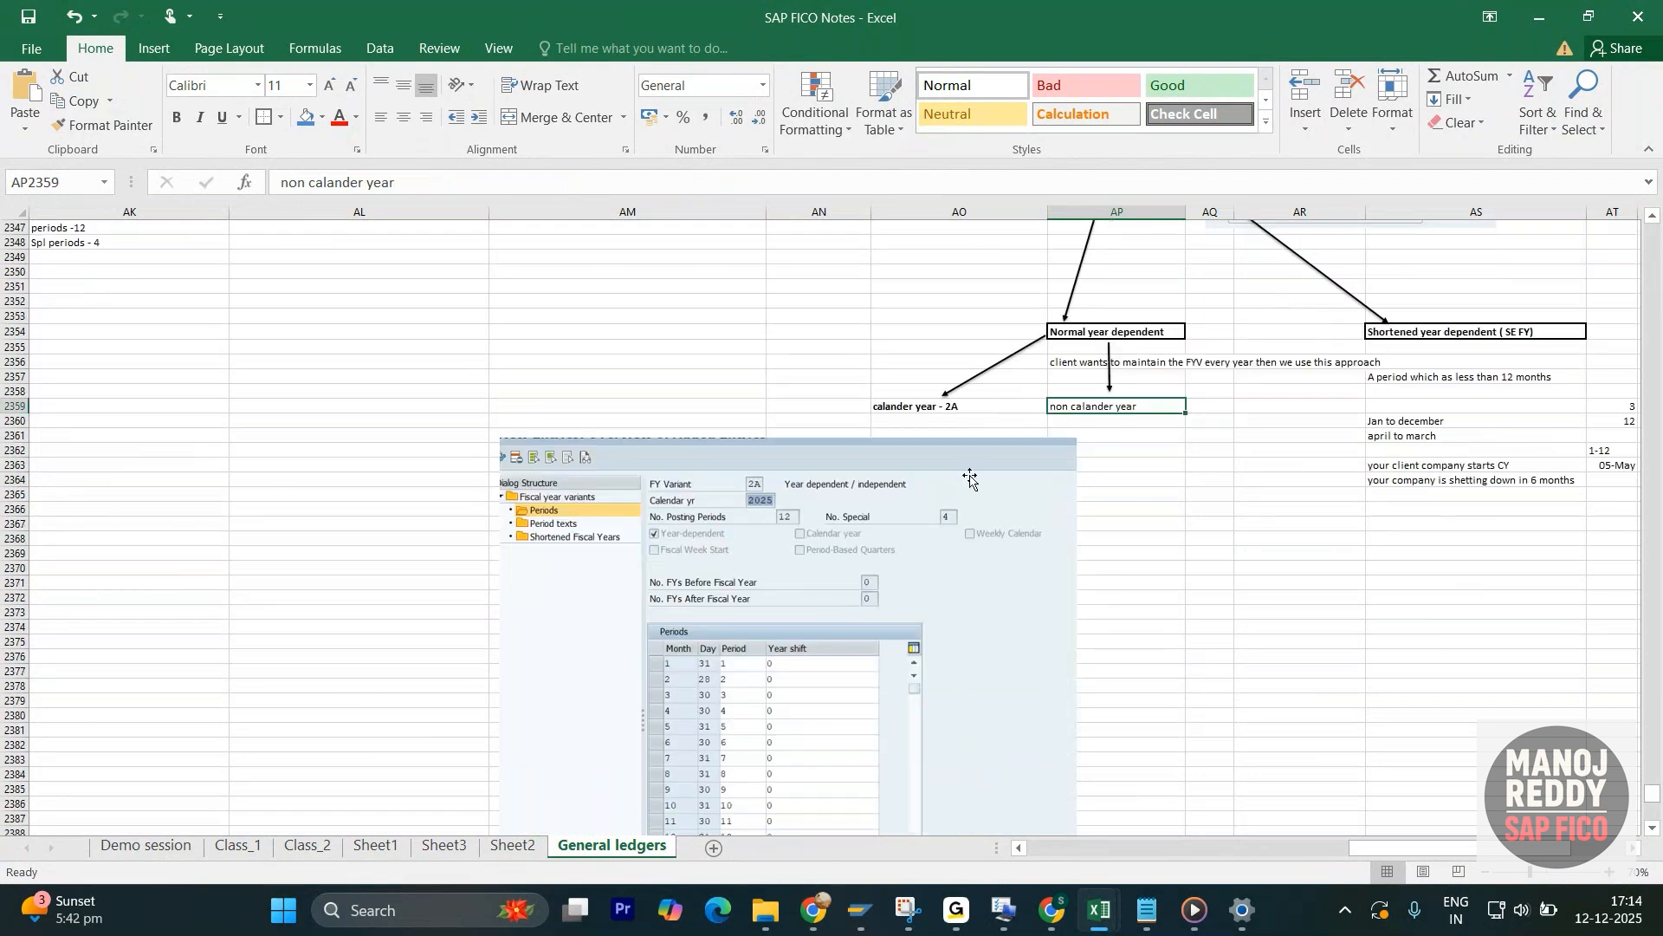
scroll(971, 479, up, 2)
- Make the non calander year label under Normal year dependent bold, matching the calander year - 2A label
click(1126, 513)
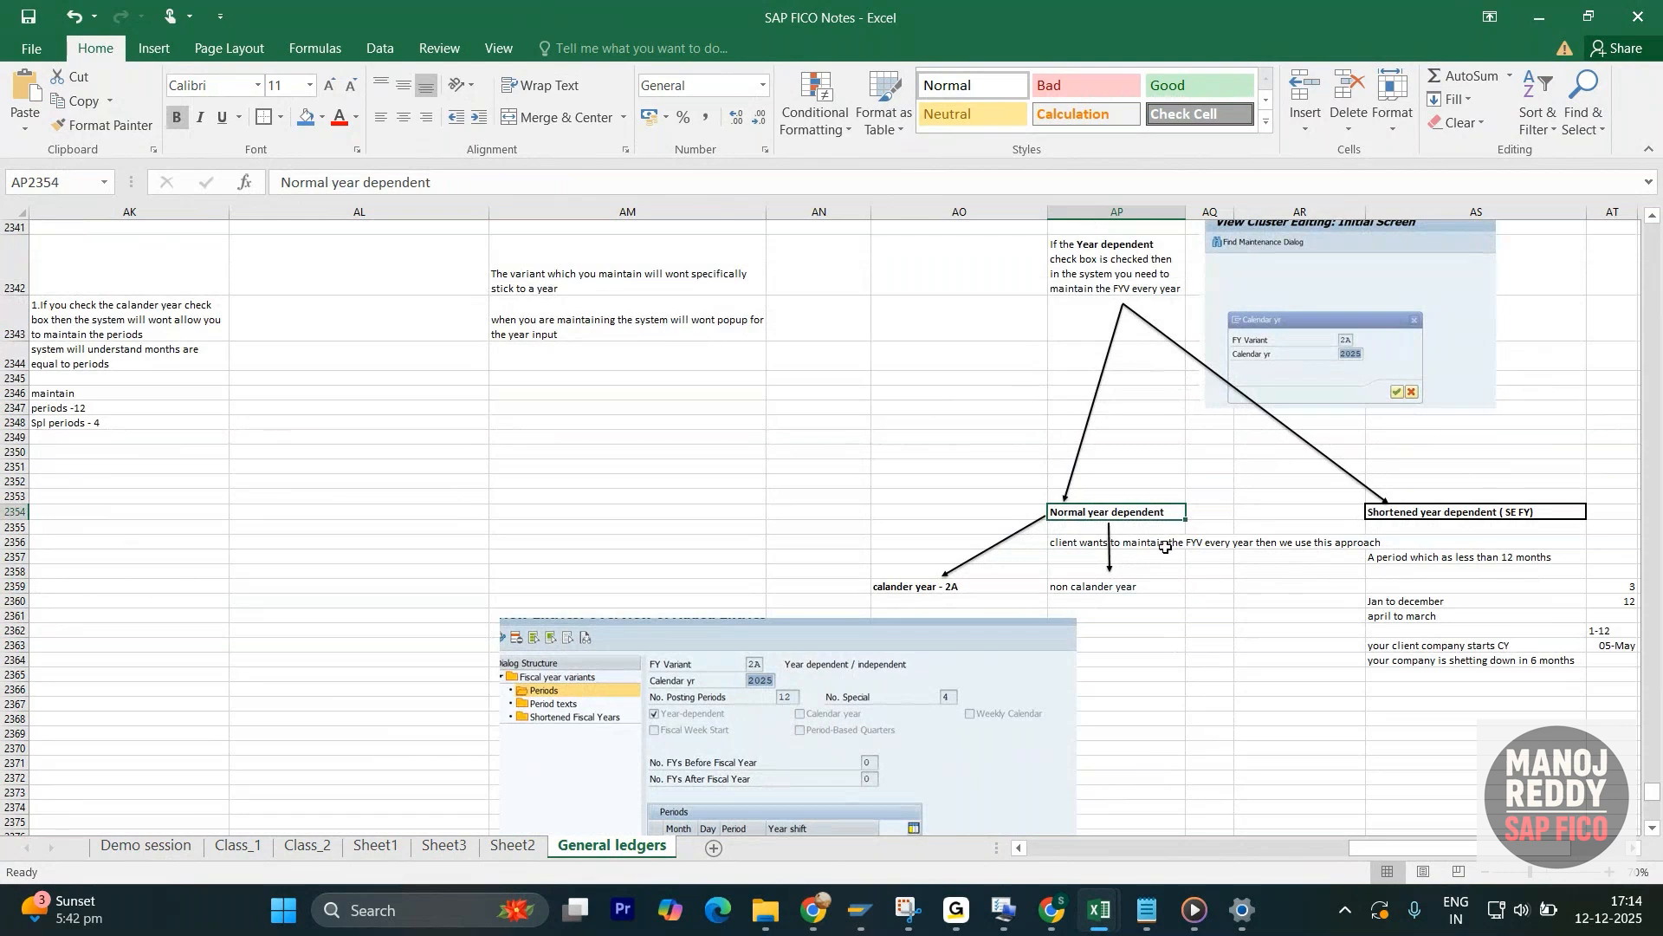
click(938, 589)
click(1139, 592)
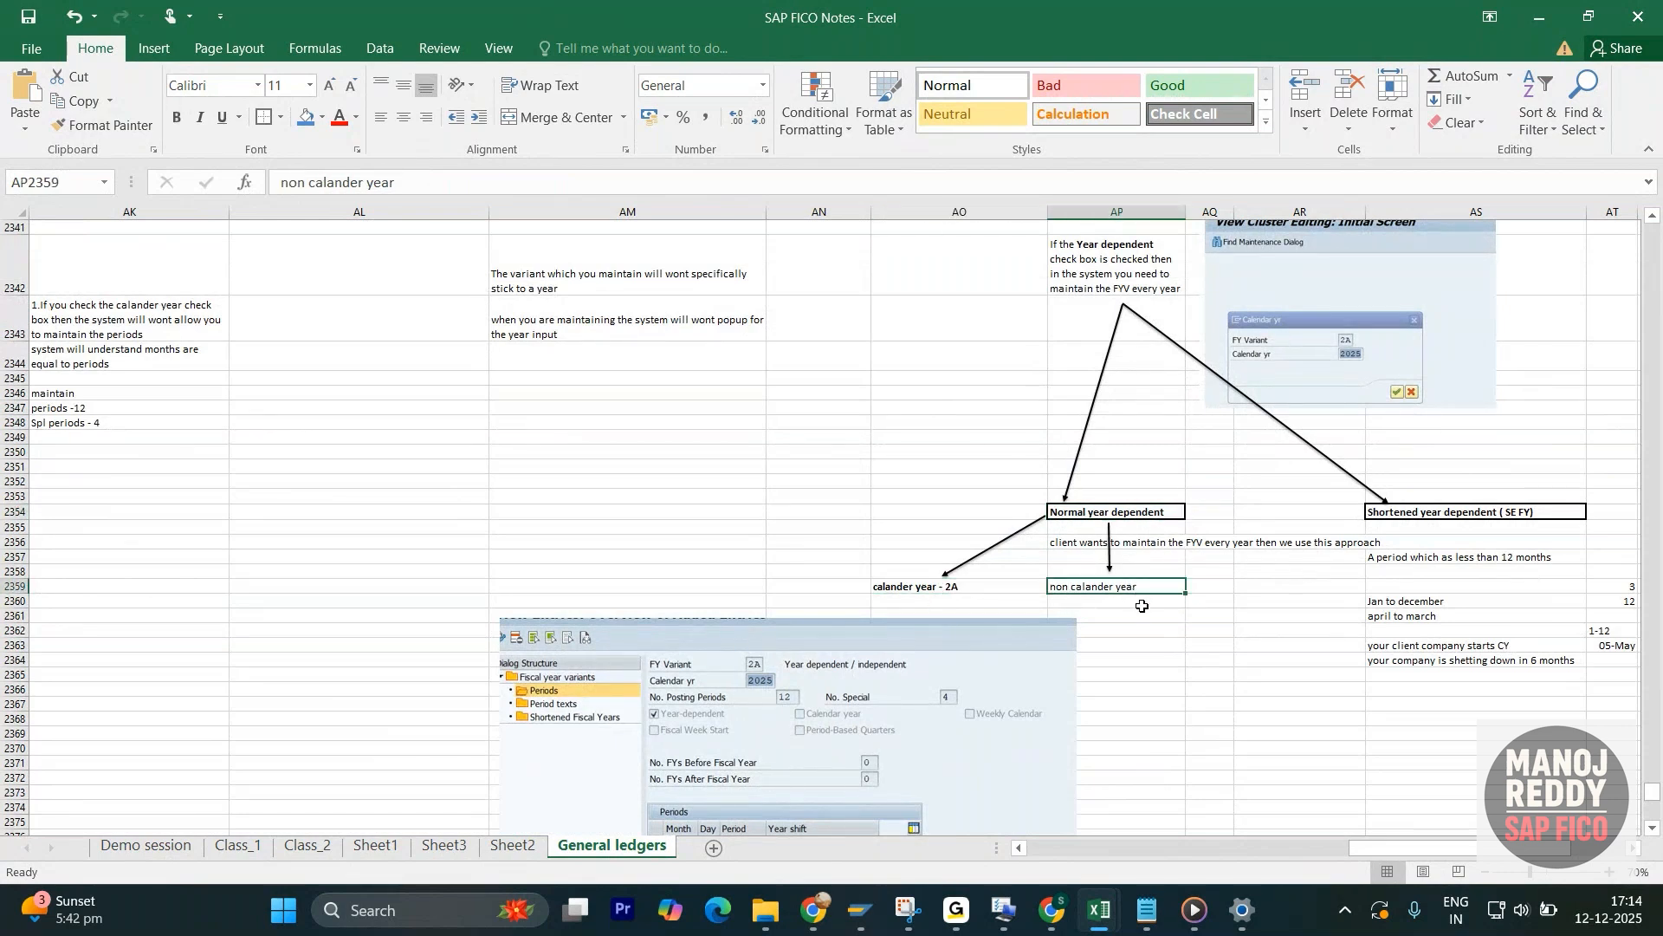
key(ctrl+b)
- Compare the calander year - 2A and non calander year labels, and review the check box pictures around the Fiscal year diagram
click(950, 577)
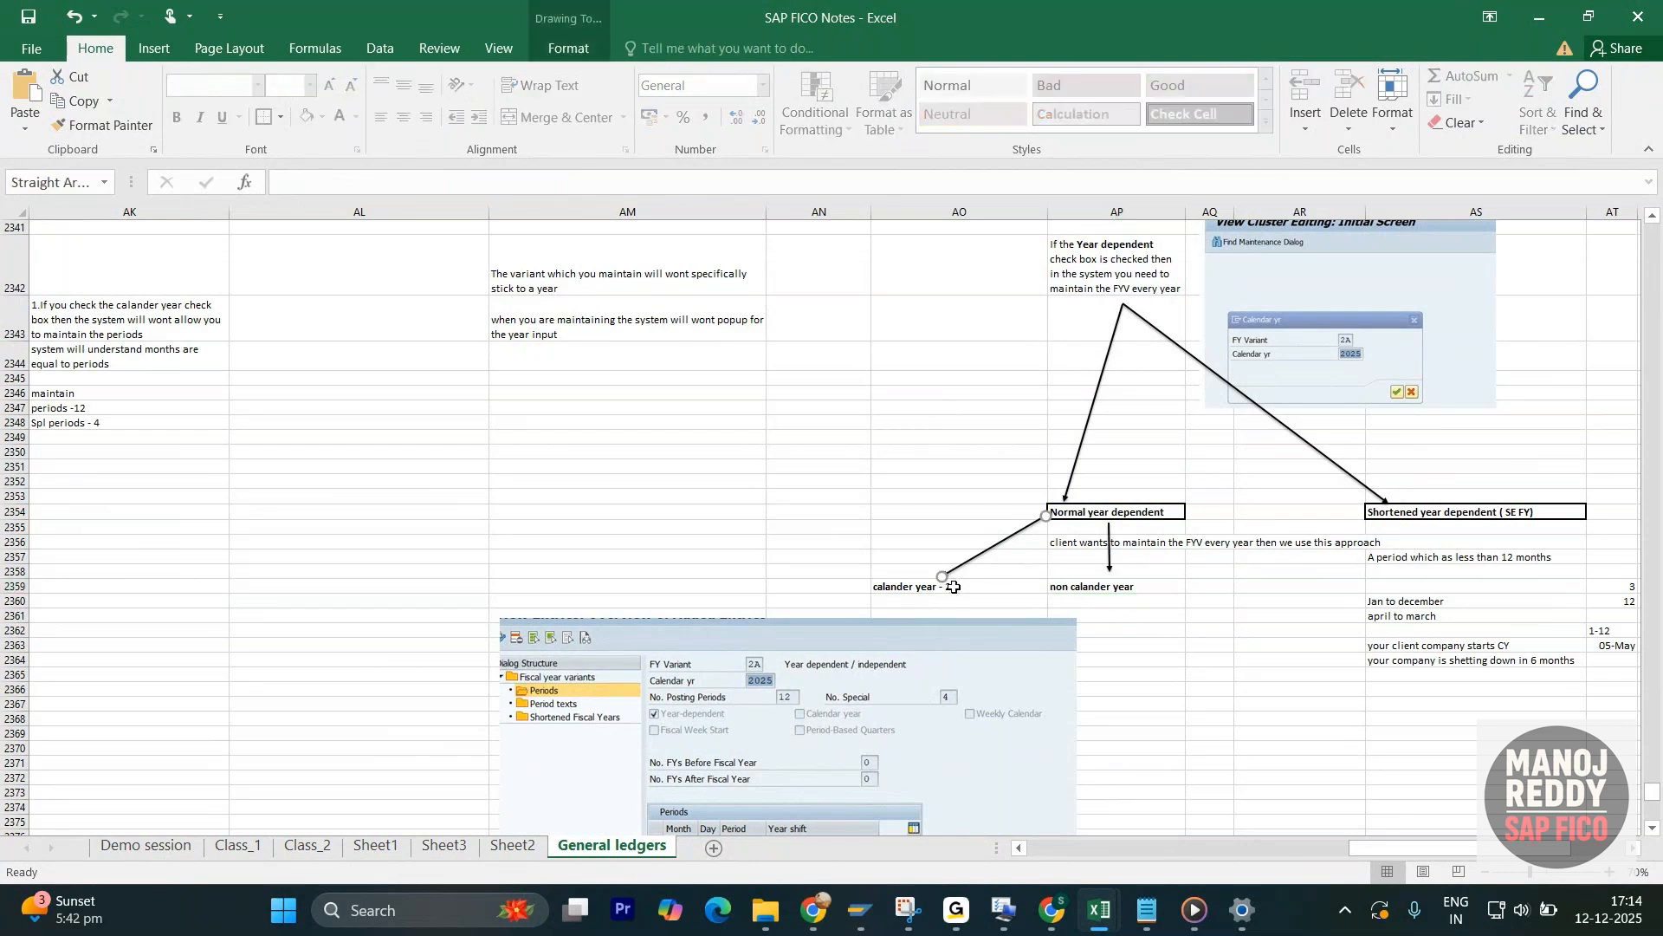
click(960, 589)
click(1118, 593)
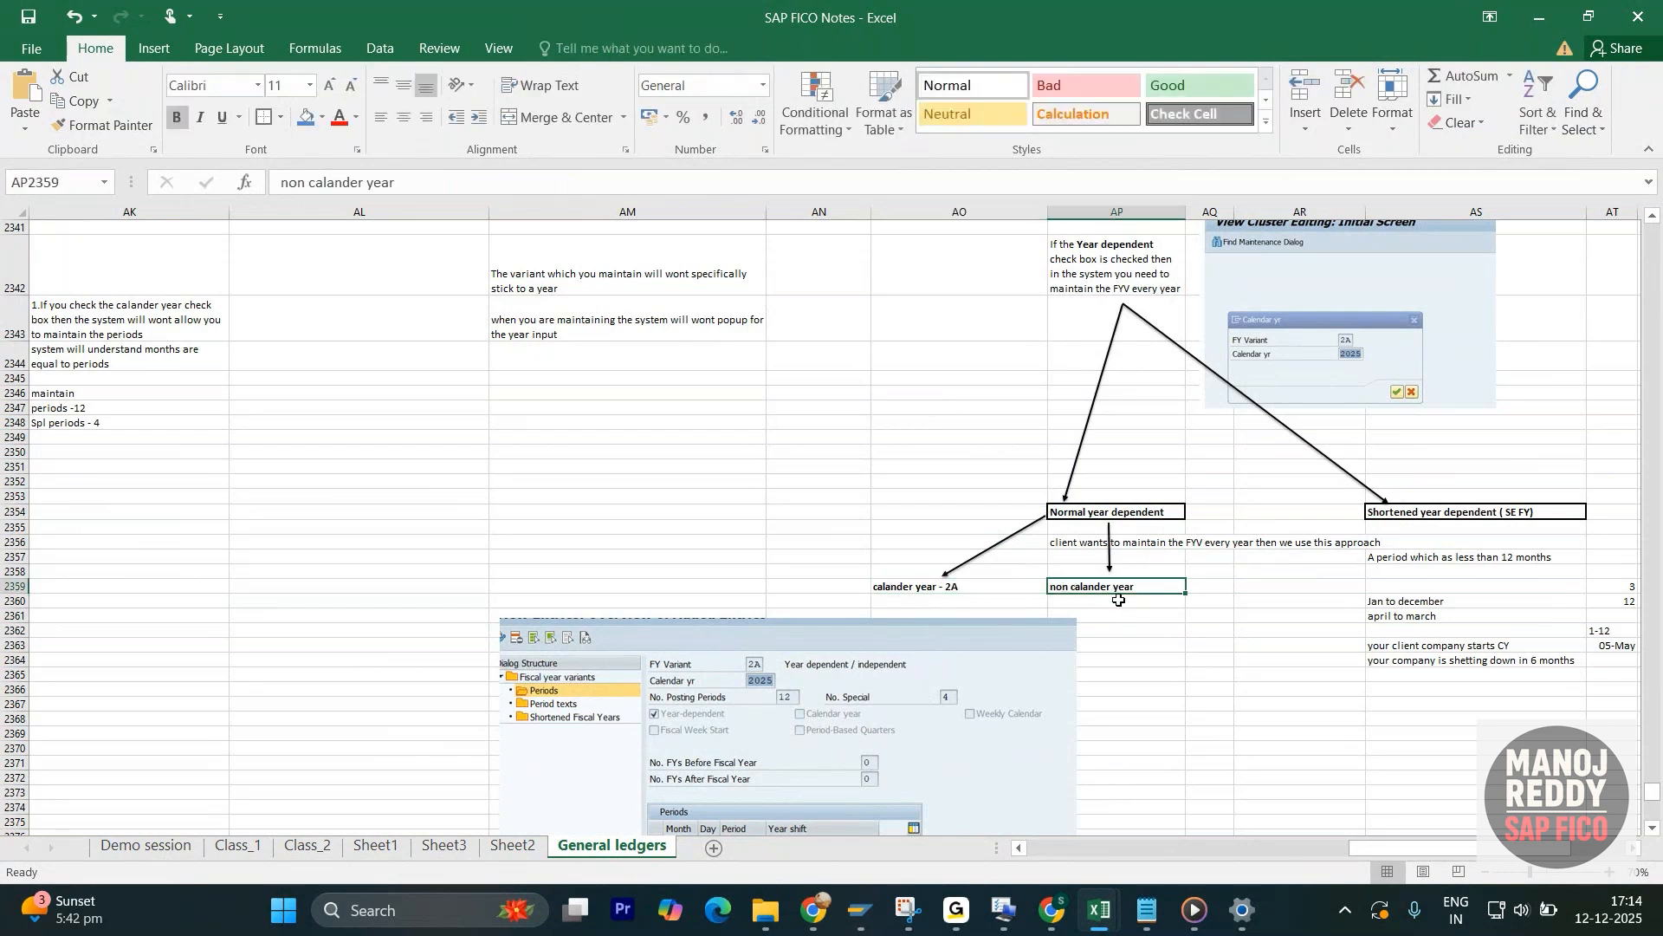
scroll(935, 555, down, 3)
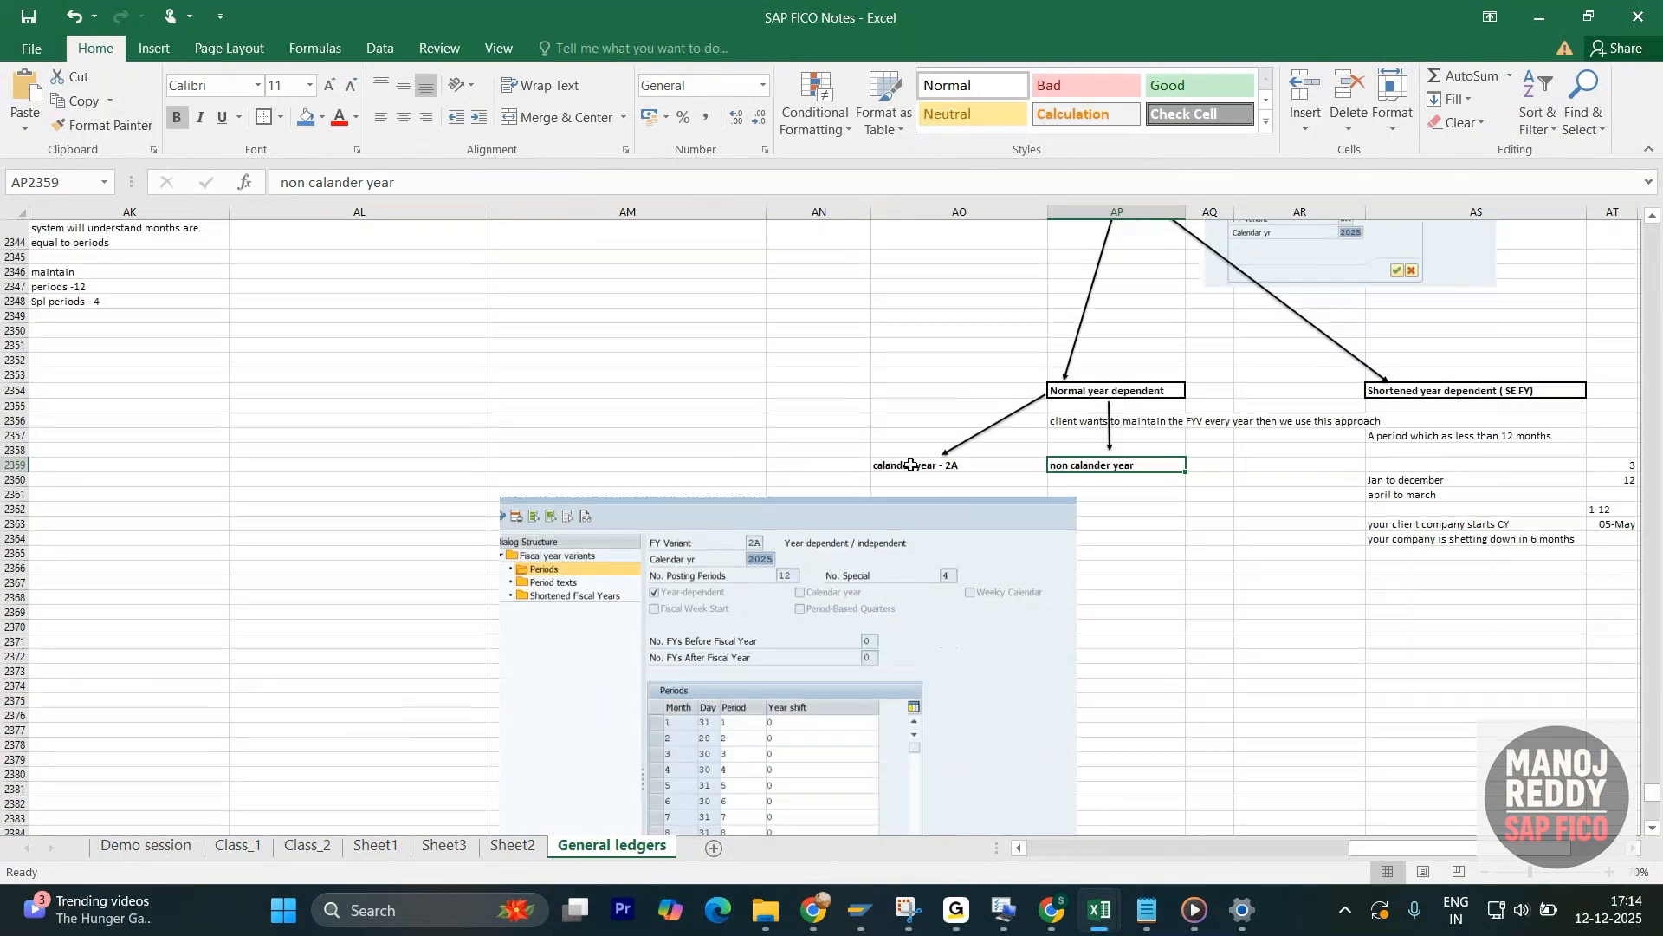
click(964, 474)
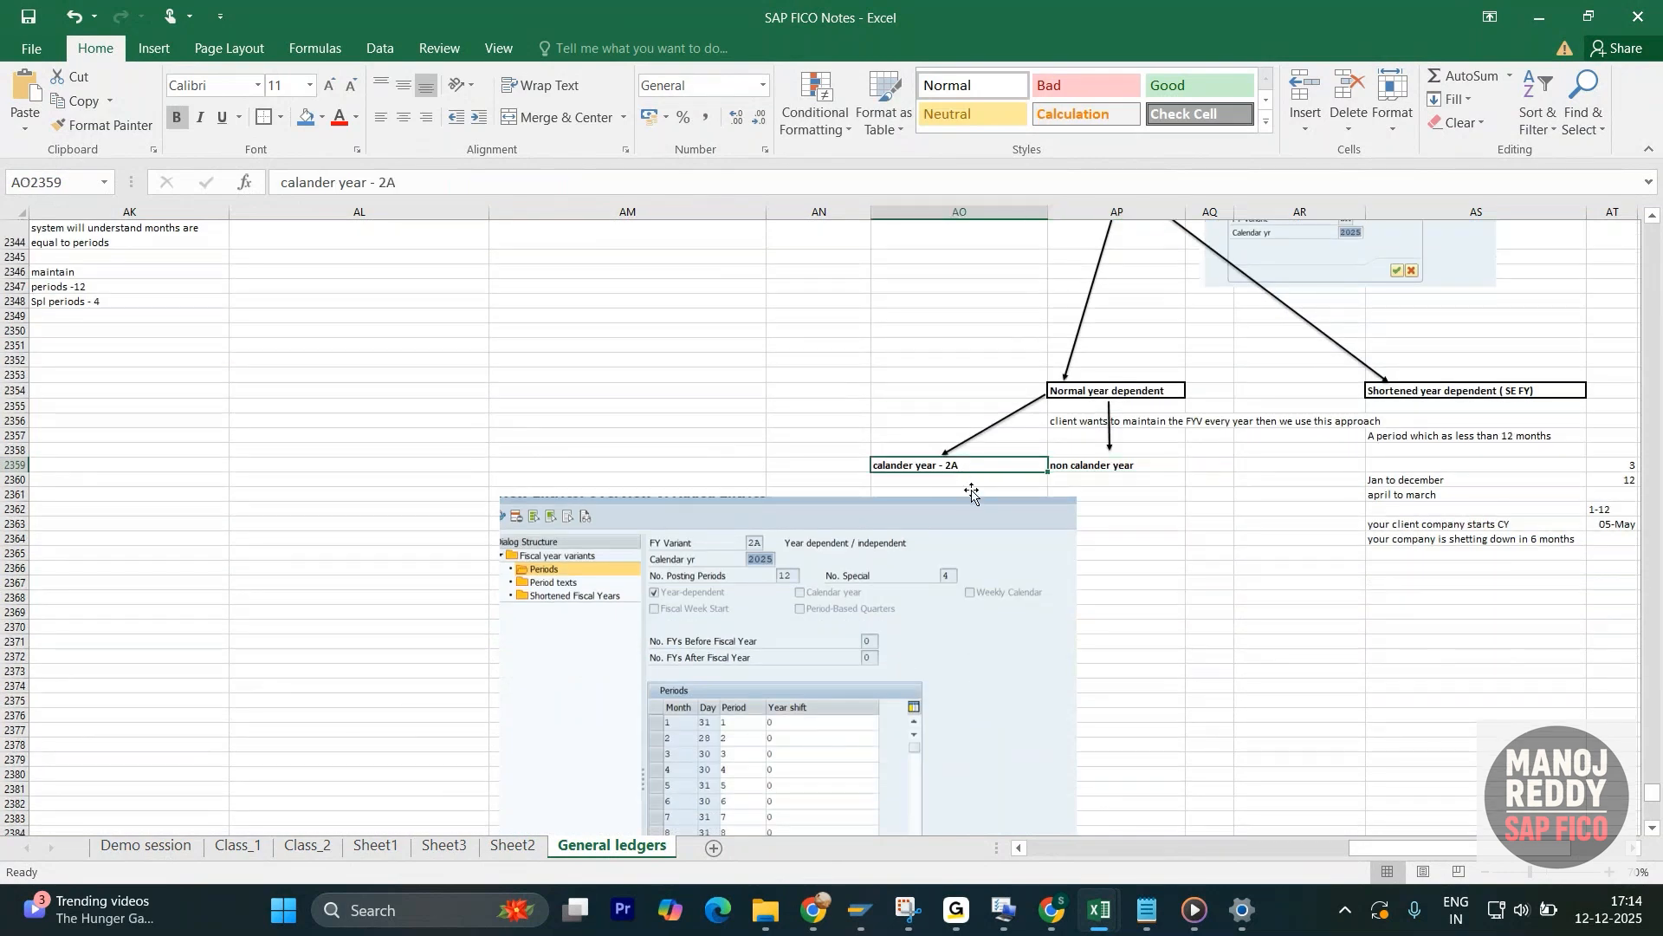
scroll(476, 485, up, 8)
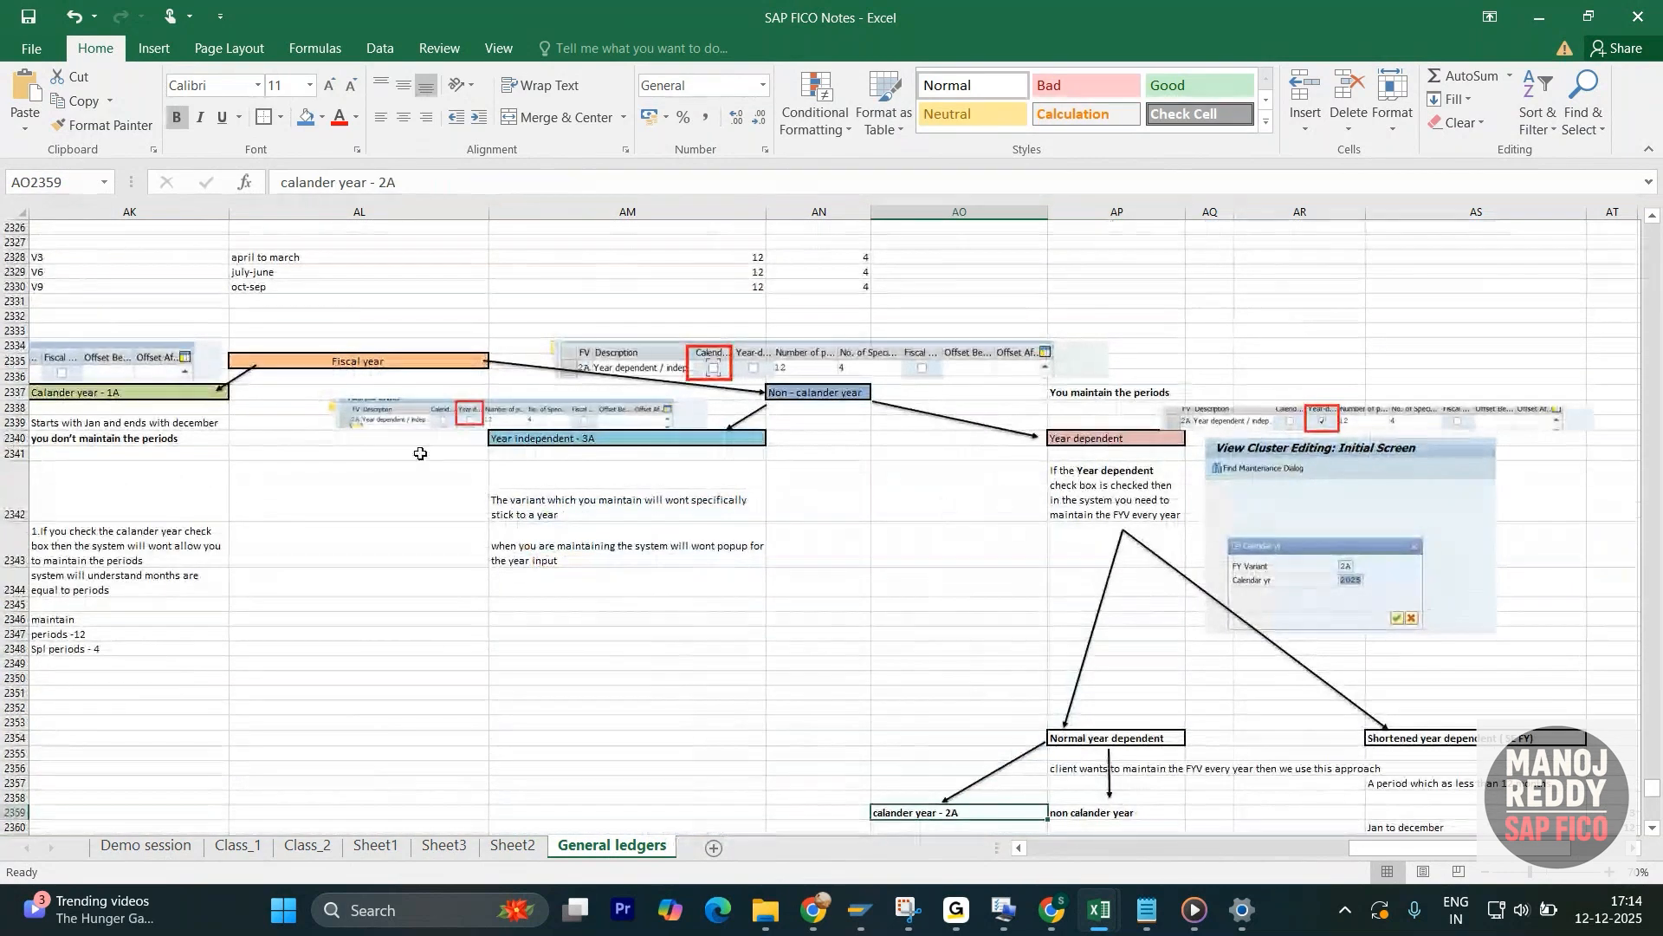
click(1019, 848)
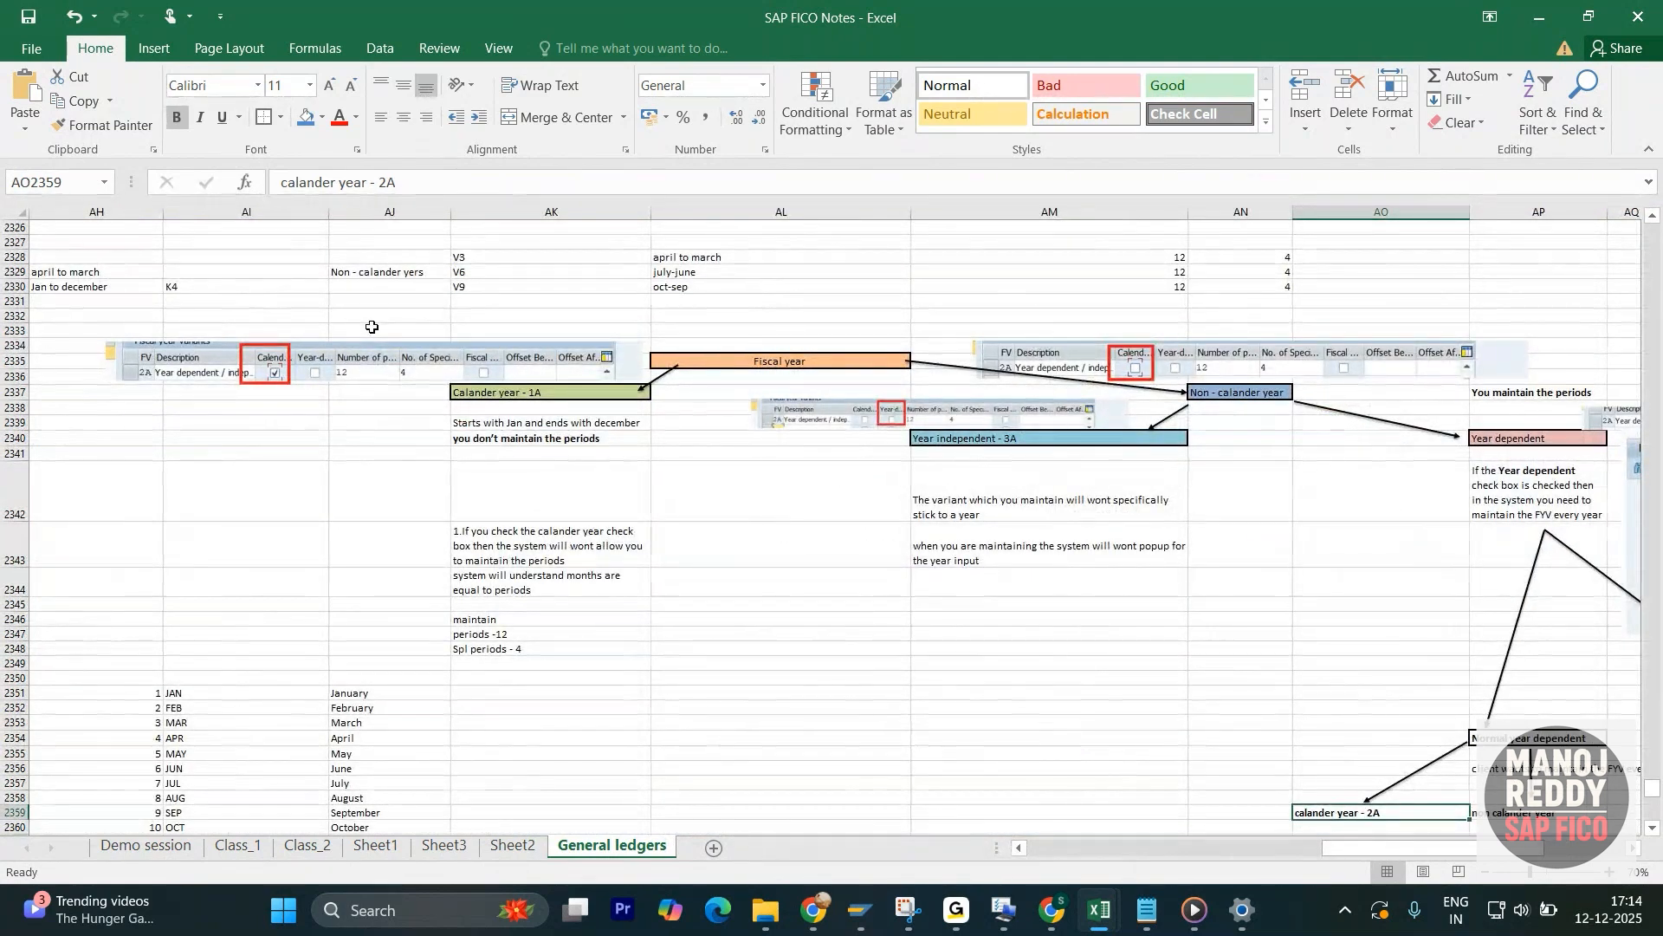
- Switch to SAP and open the Fiscal year variants overview from the Display IMG session in change mode
click(860, 909)
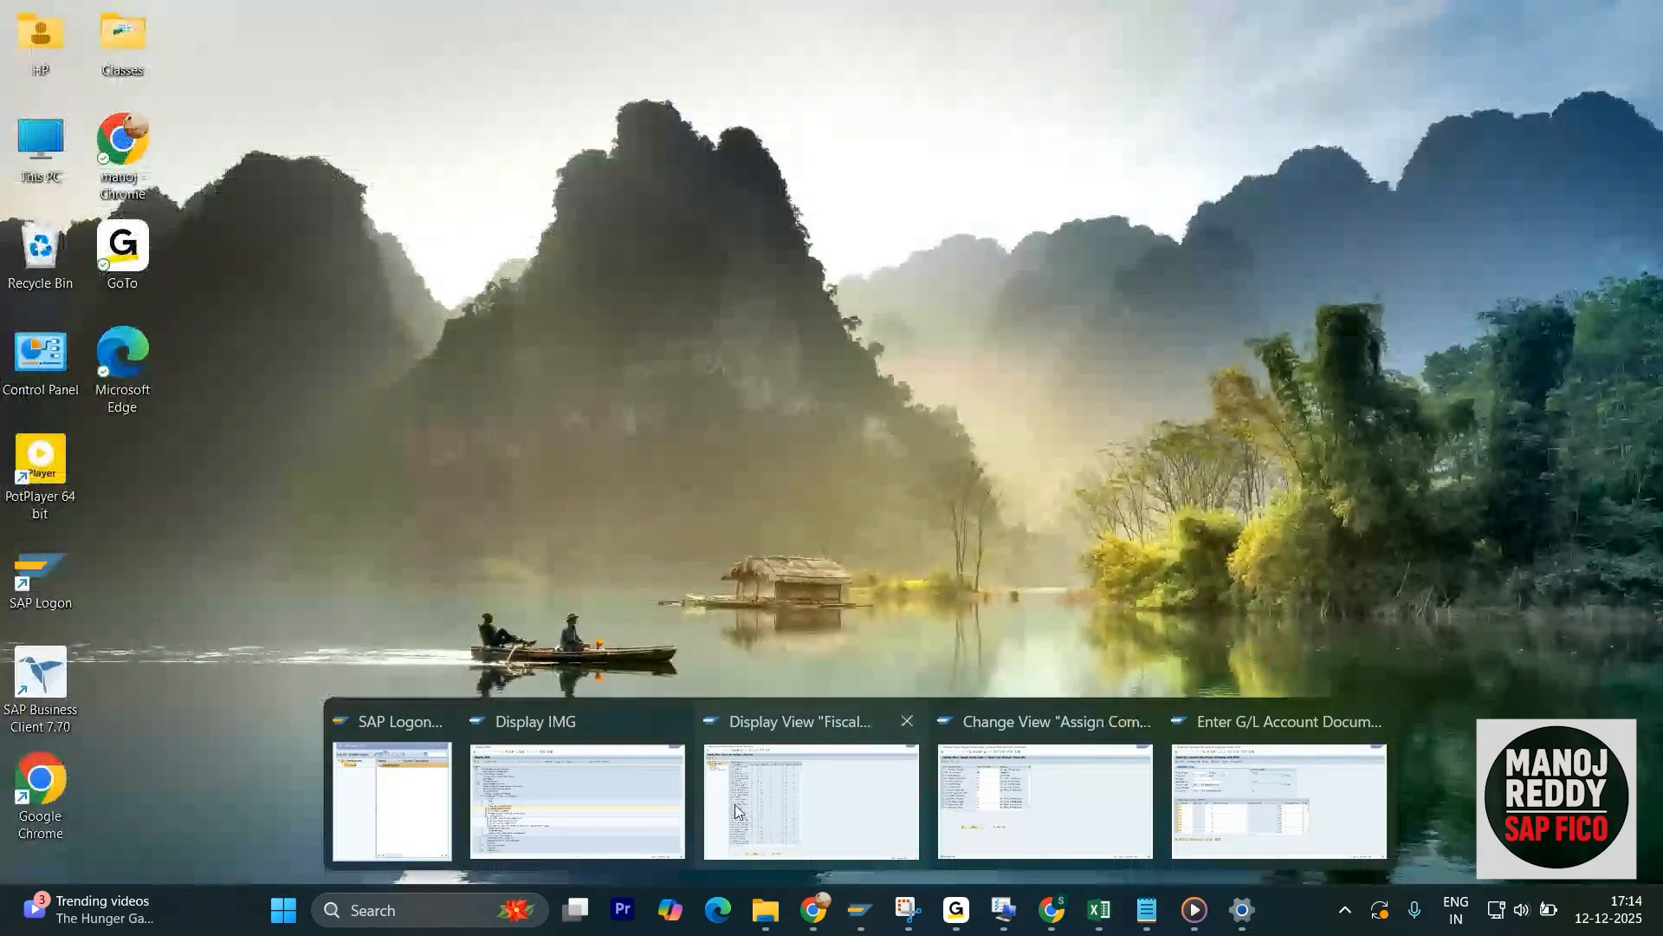
mouse_move(587, 817)
click(776, 806)
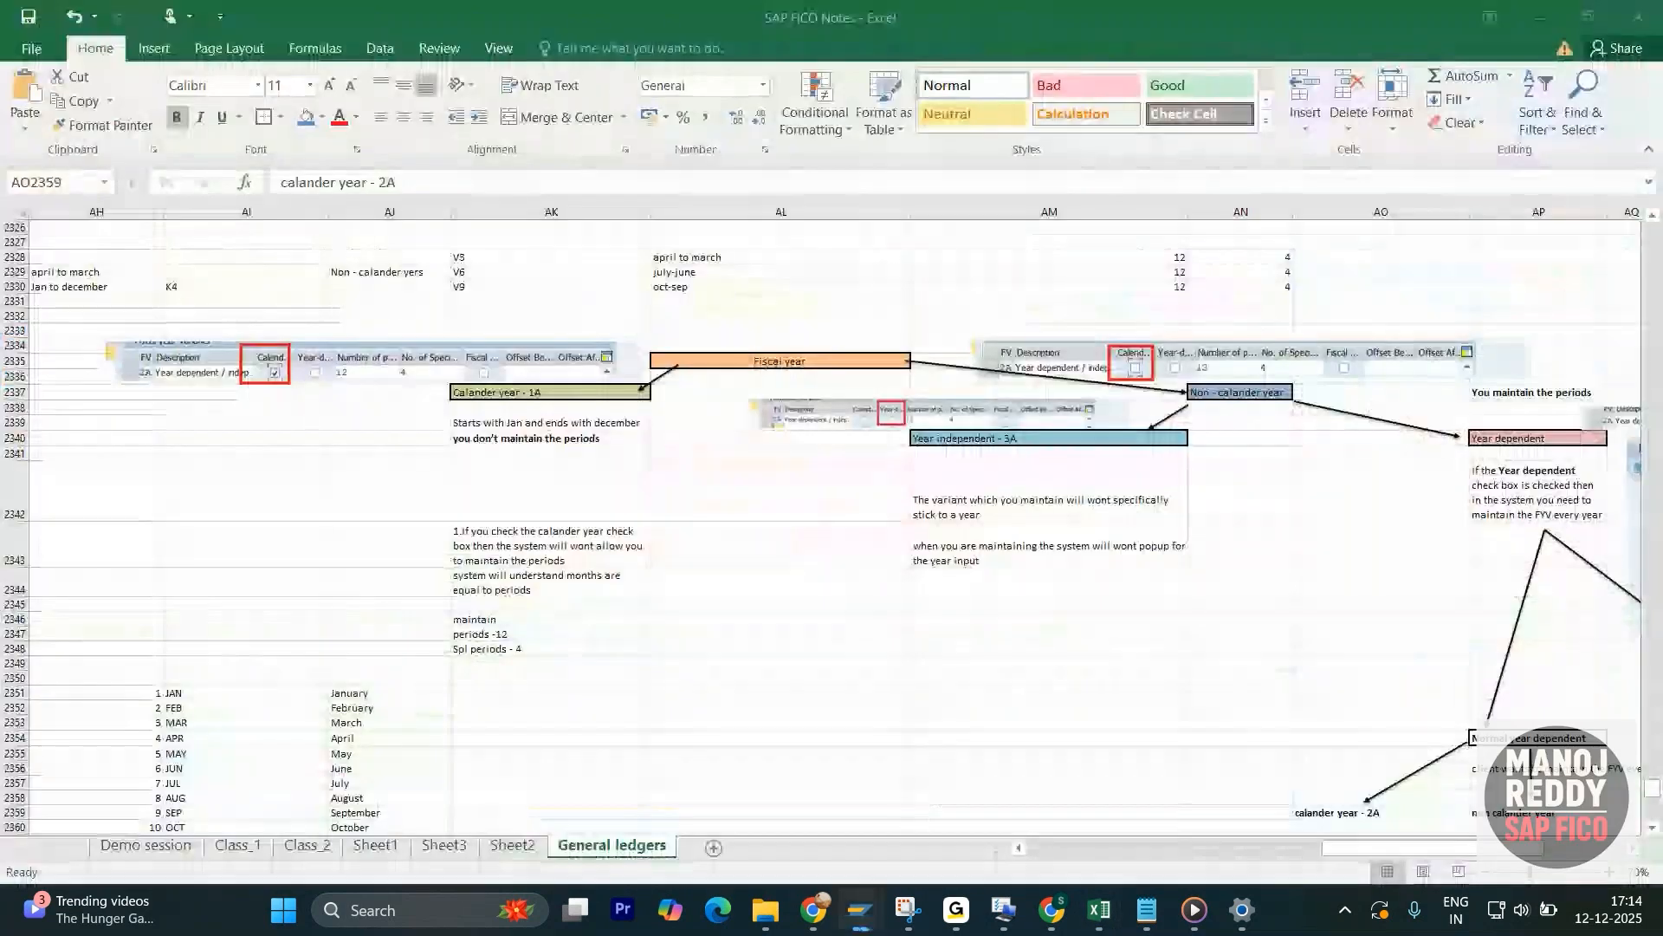
click(859, 911)
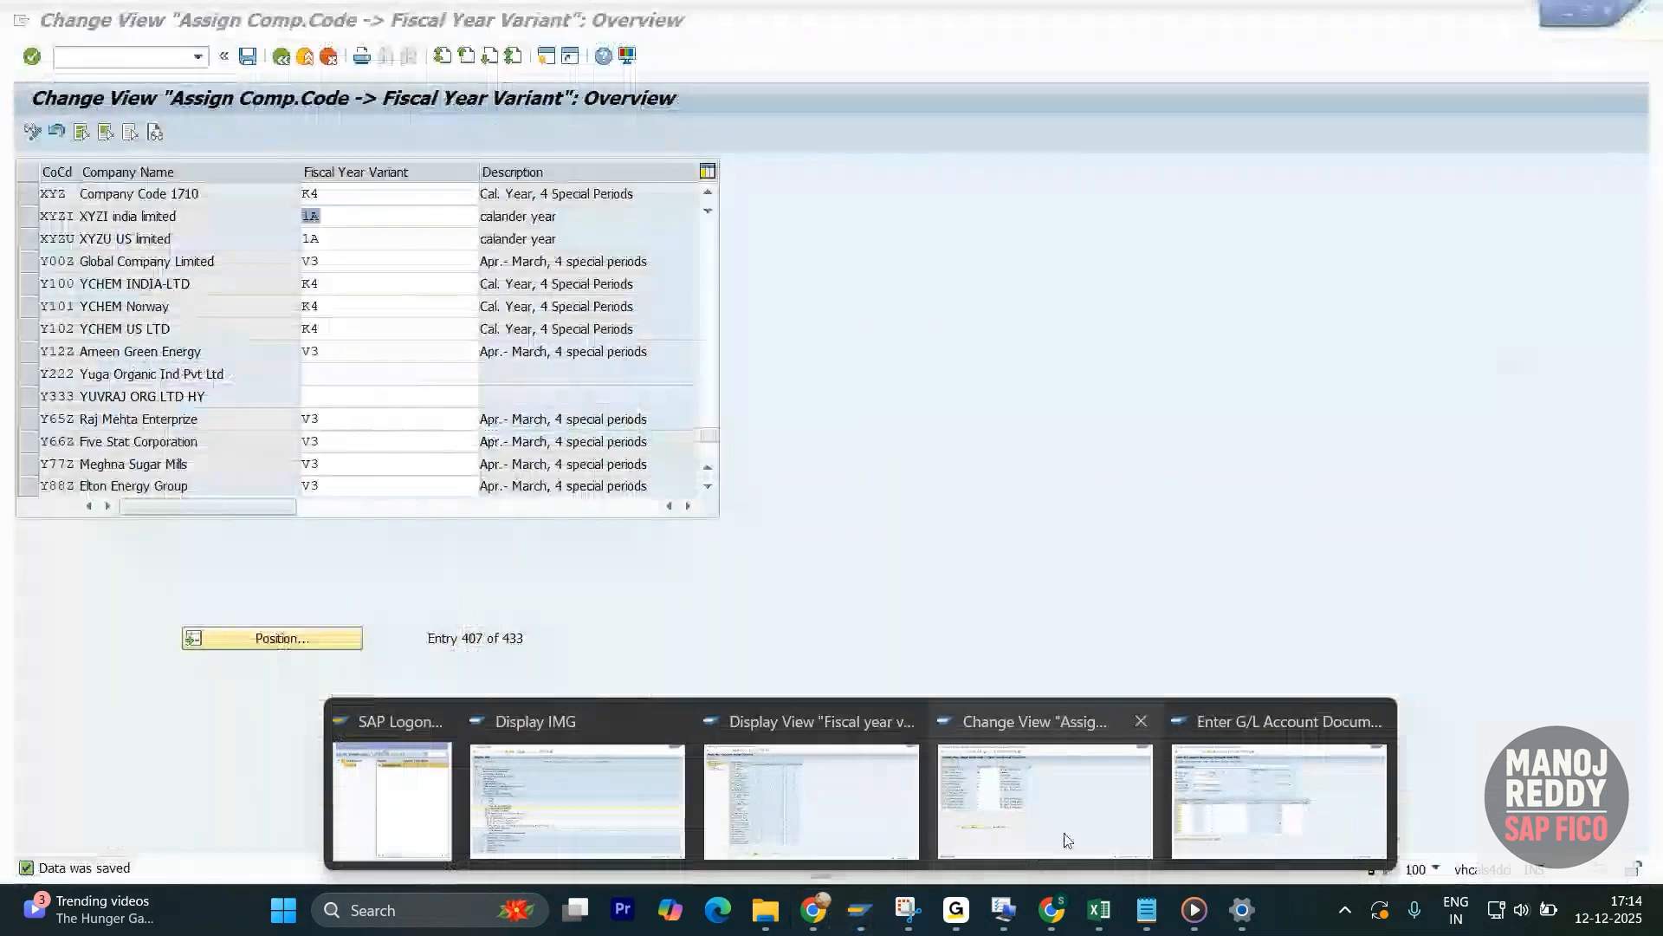
mouse_move(1267, 819)
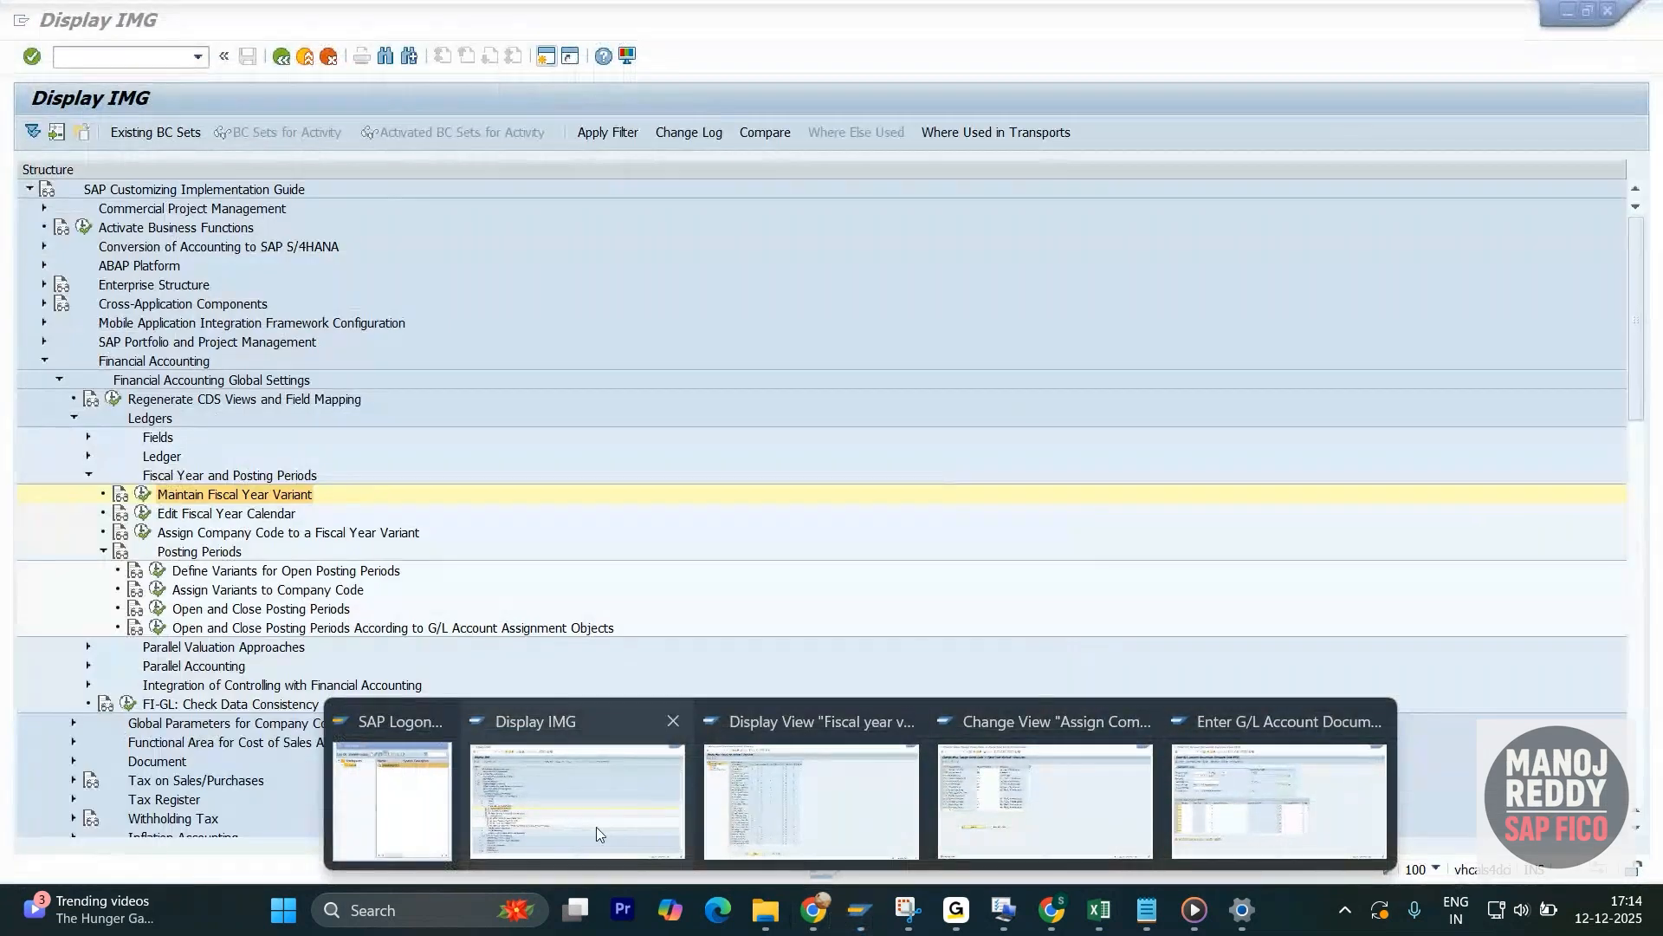
click(596, 826)
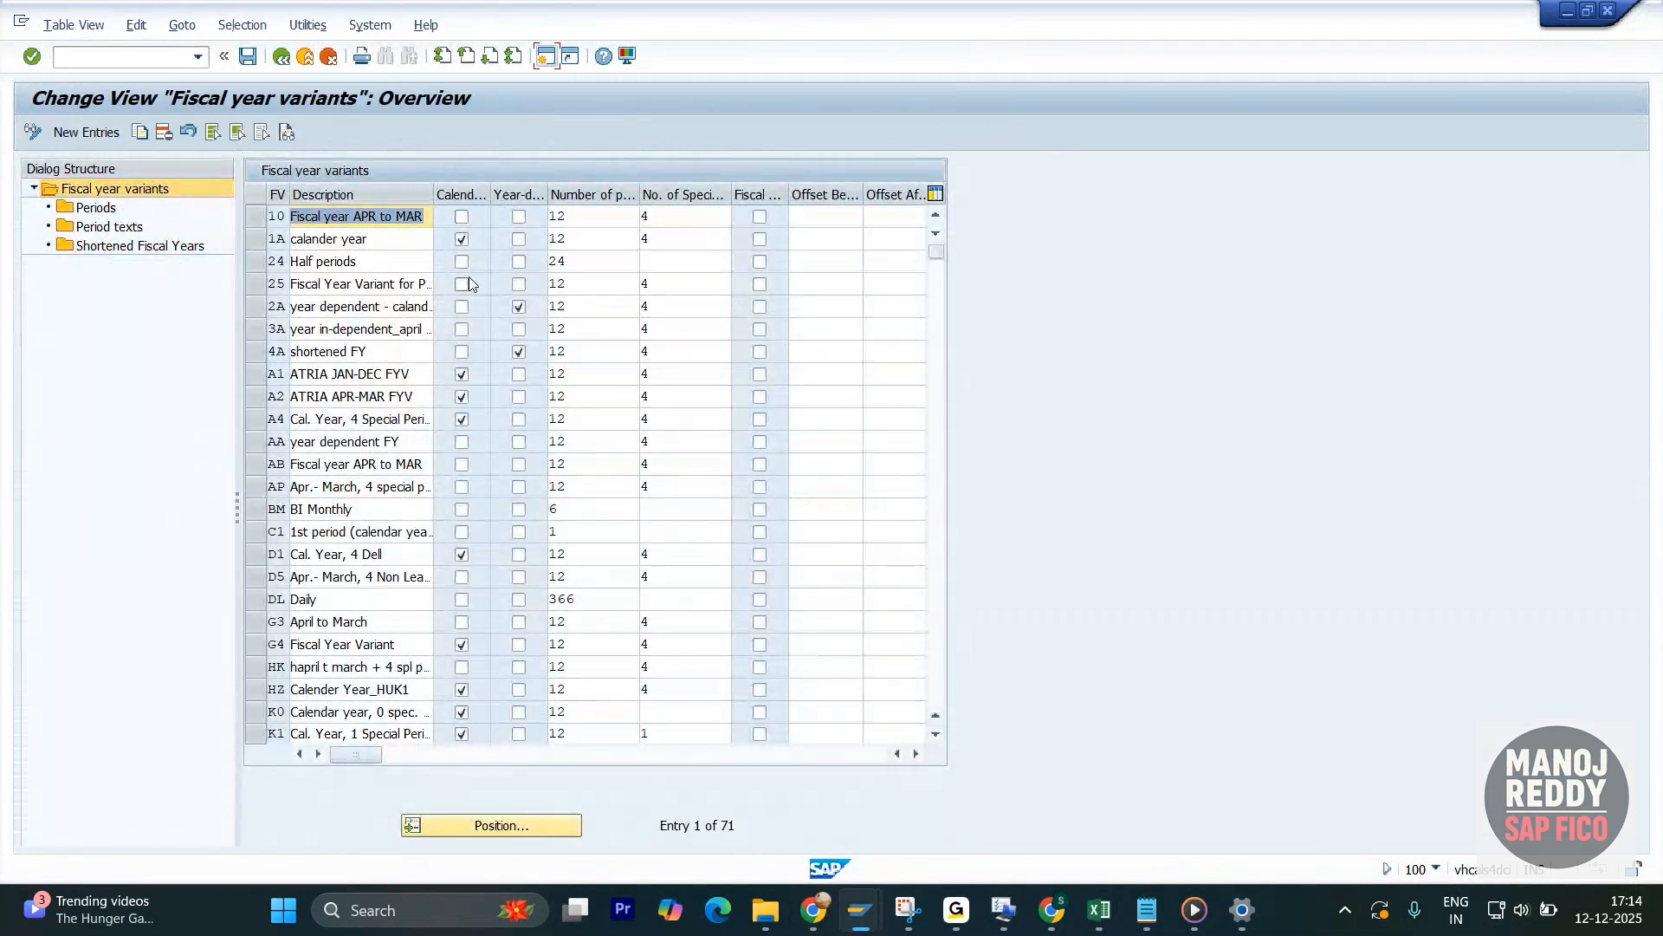
- Start a new fiscal year variant entry with the key 5A and the description "calander year"
click(76, 132)
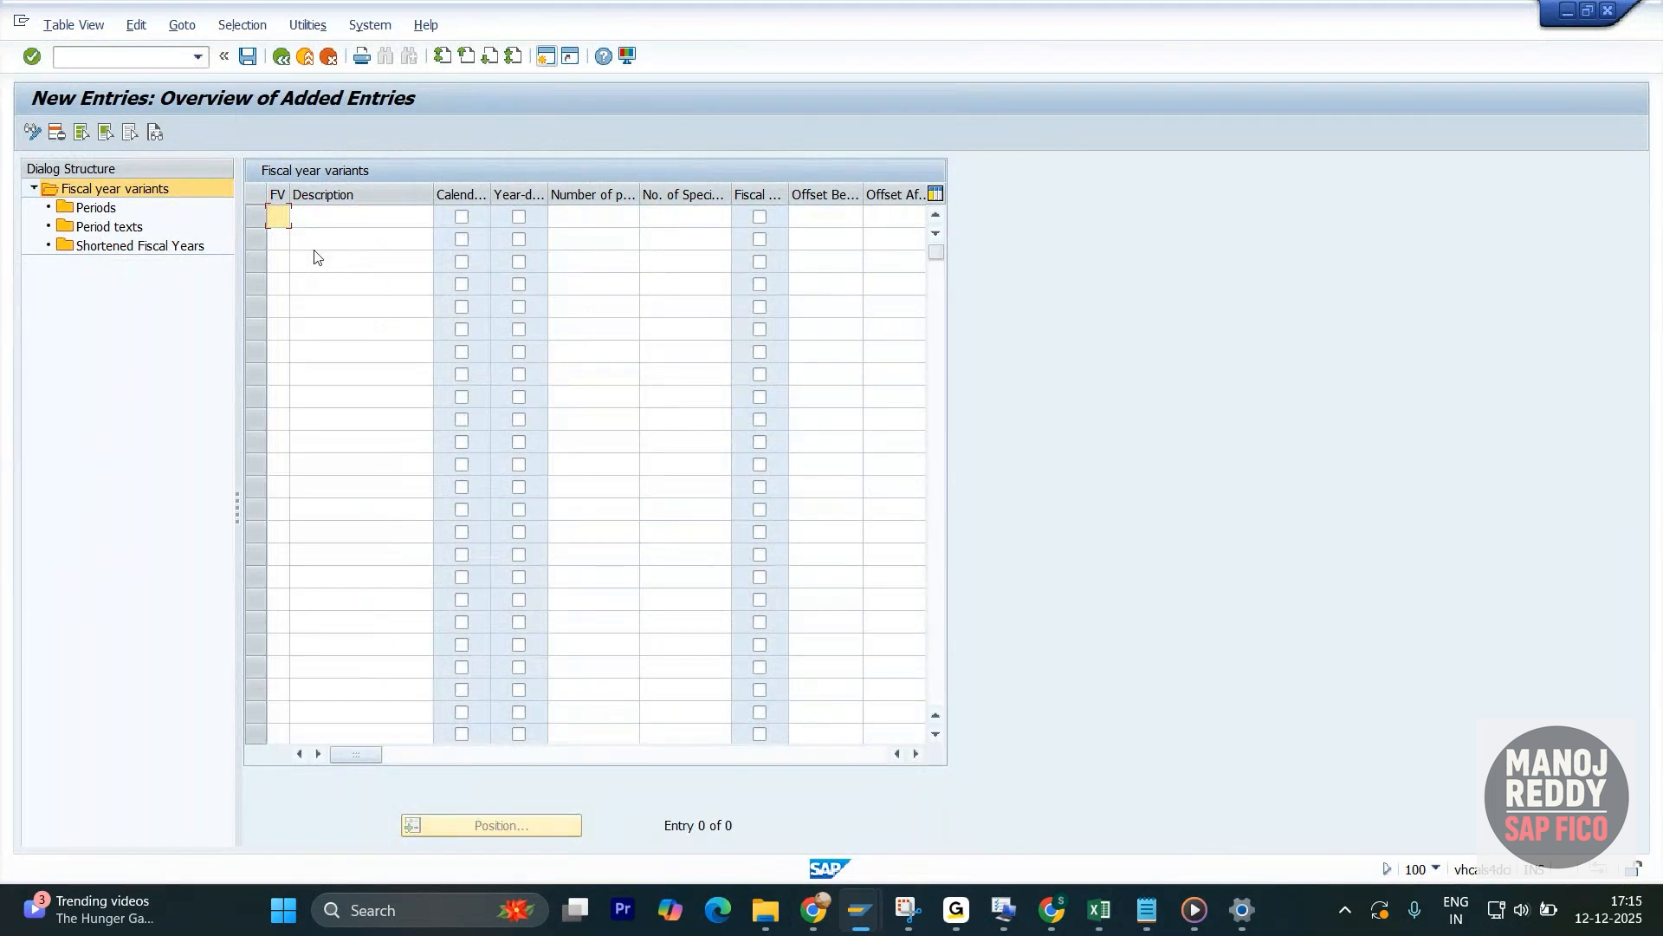
key(space)
click(284, 242)
click(338, 220)
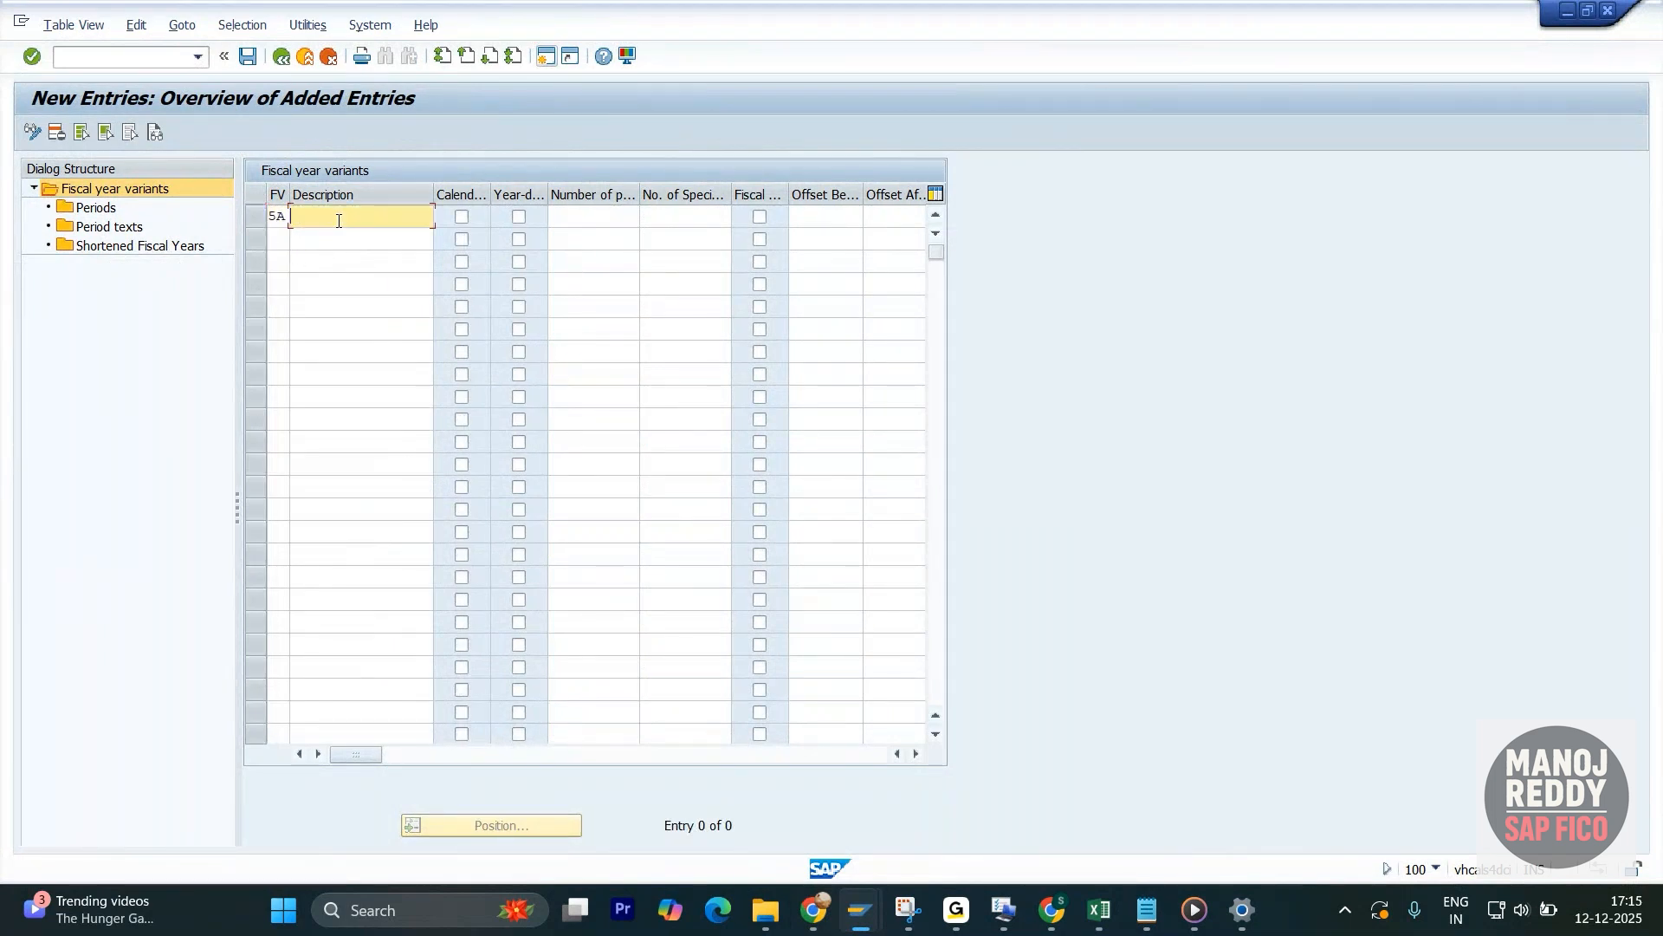
key(space)
text(calander year)
- Try to validate variant 5A with both the Calendar year and Year-dependent options ticked and 12 posting periods
click(462, 216)
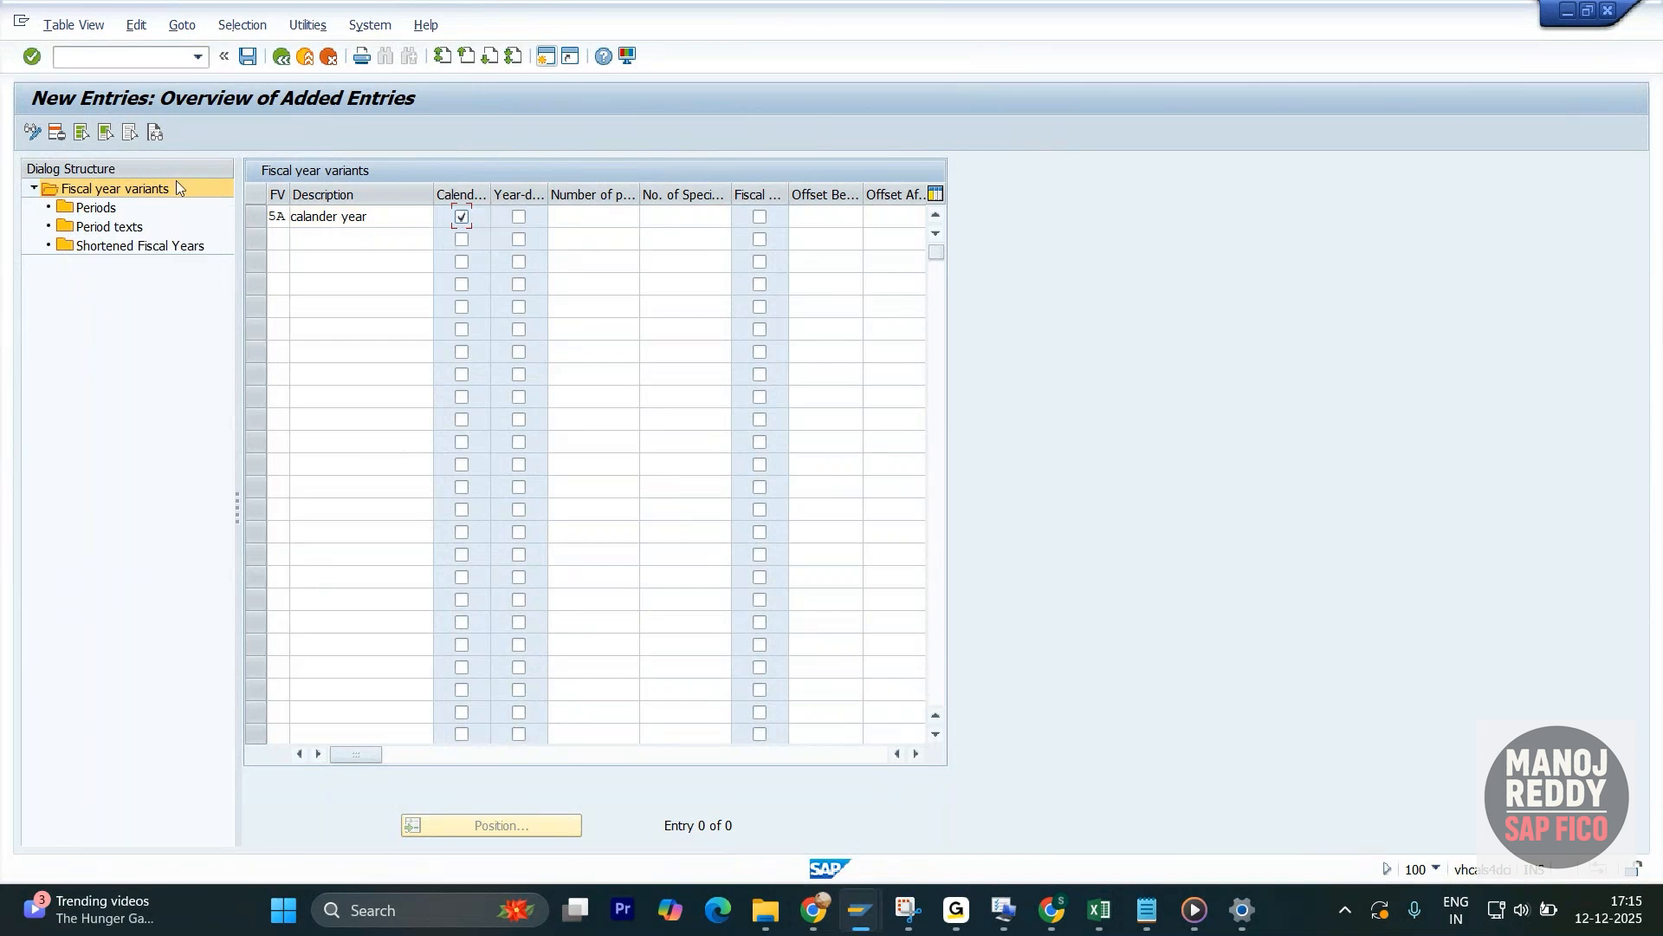
click(519, 219)
key(Return)
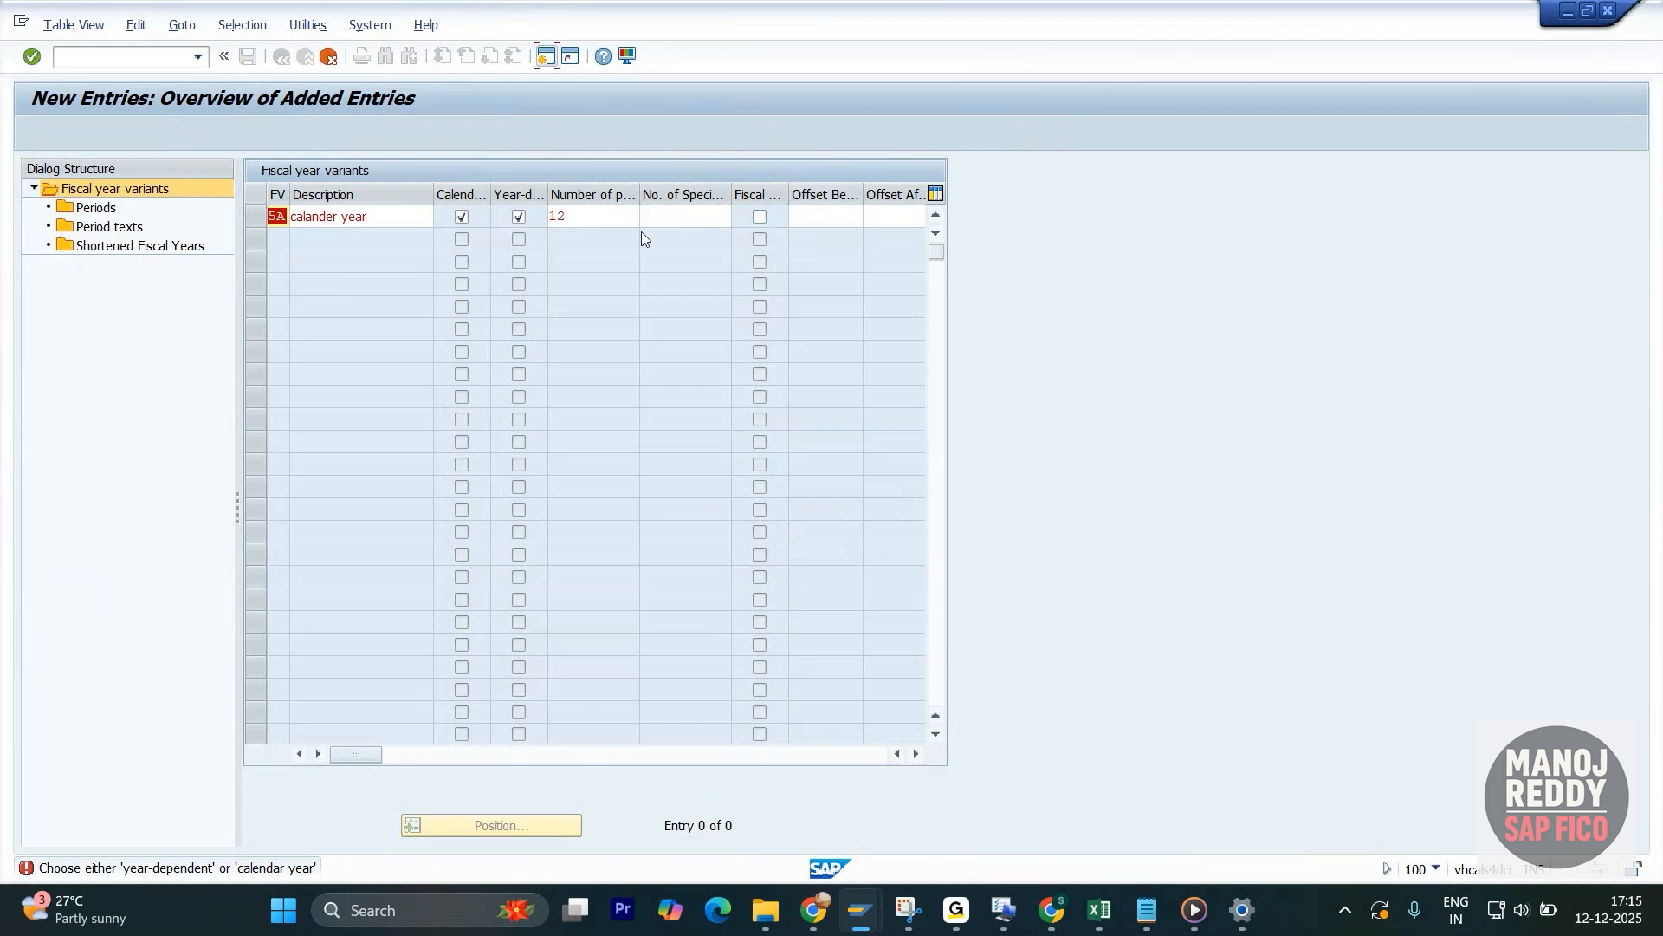
drag(394, 225, 282, 229)
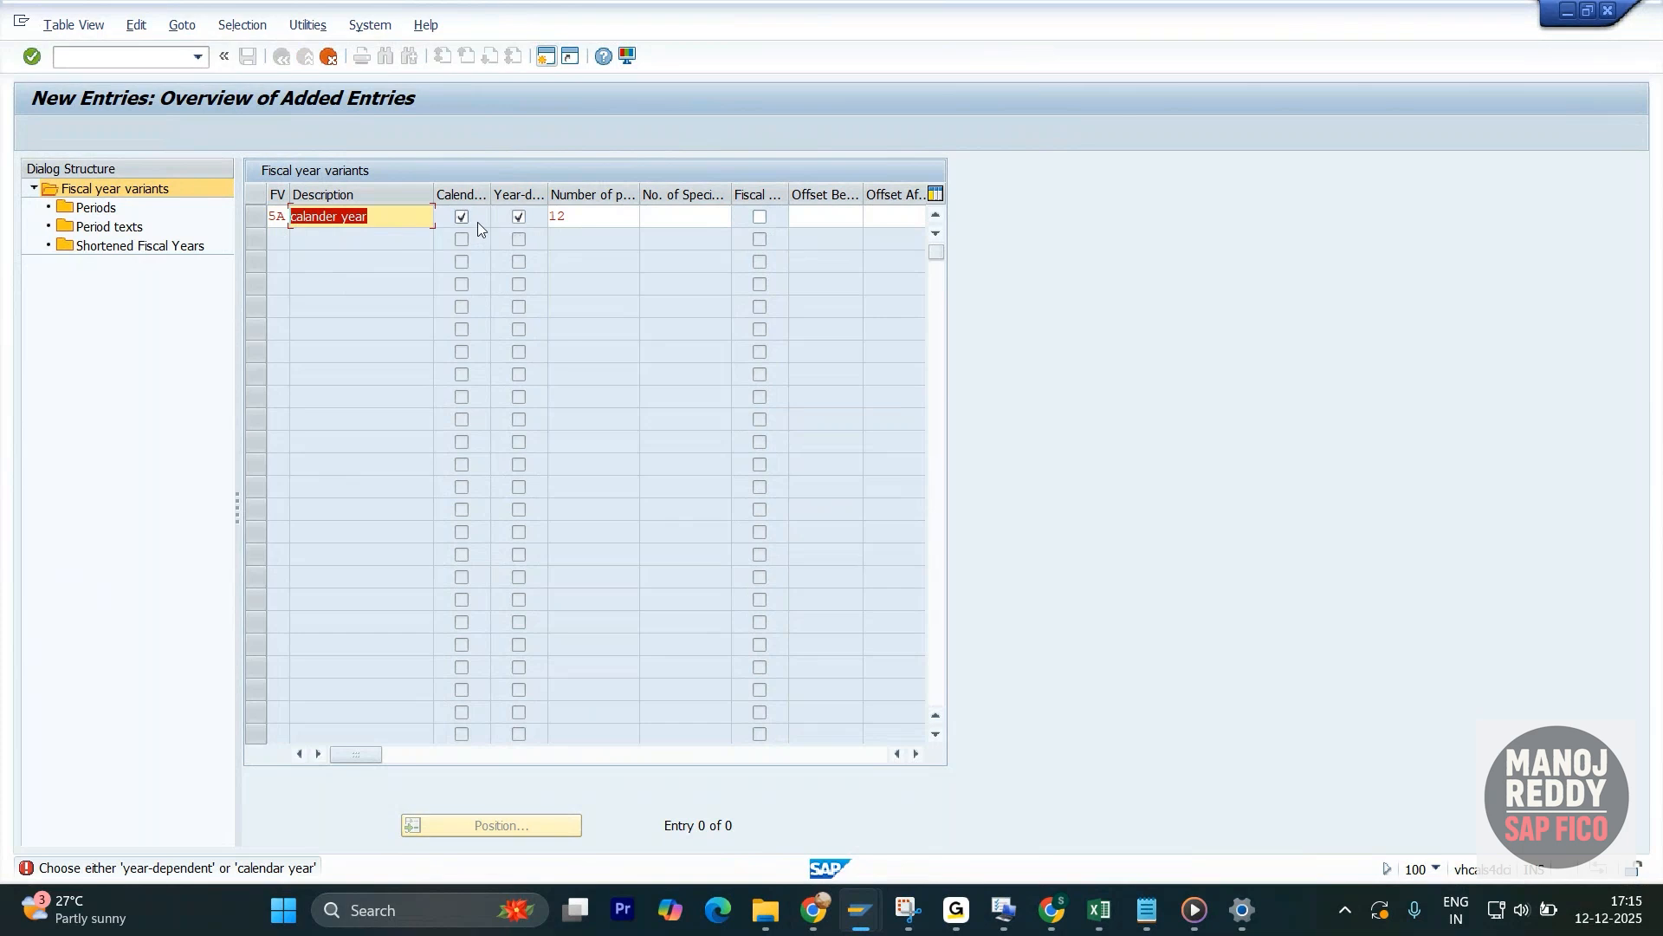
- Switch back to the SAP FICO Notes workbook in Excel and examine the variant 2A Periods picture below calander year - 2A
key(alt+Tab)
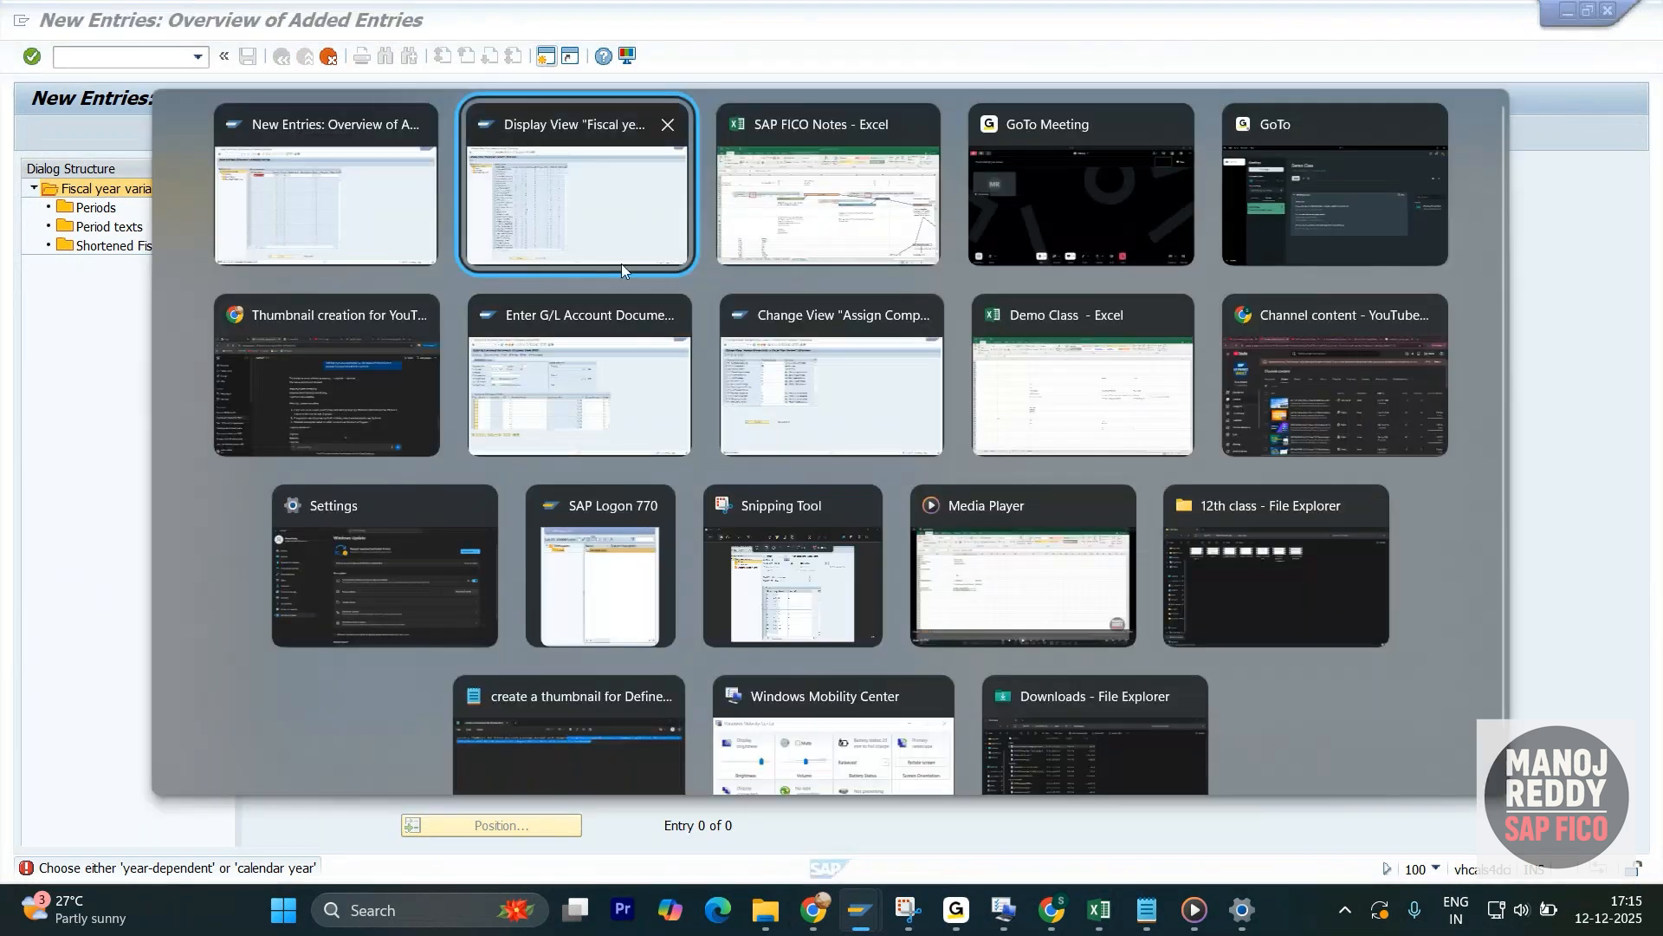
scroll(1351, 692, down, 5)
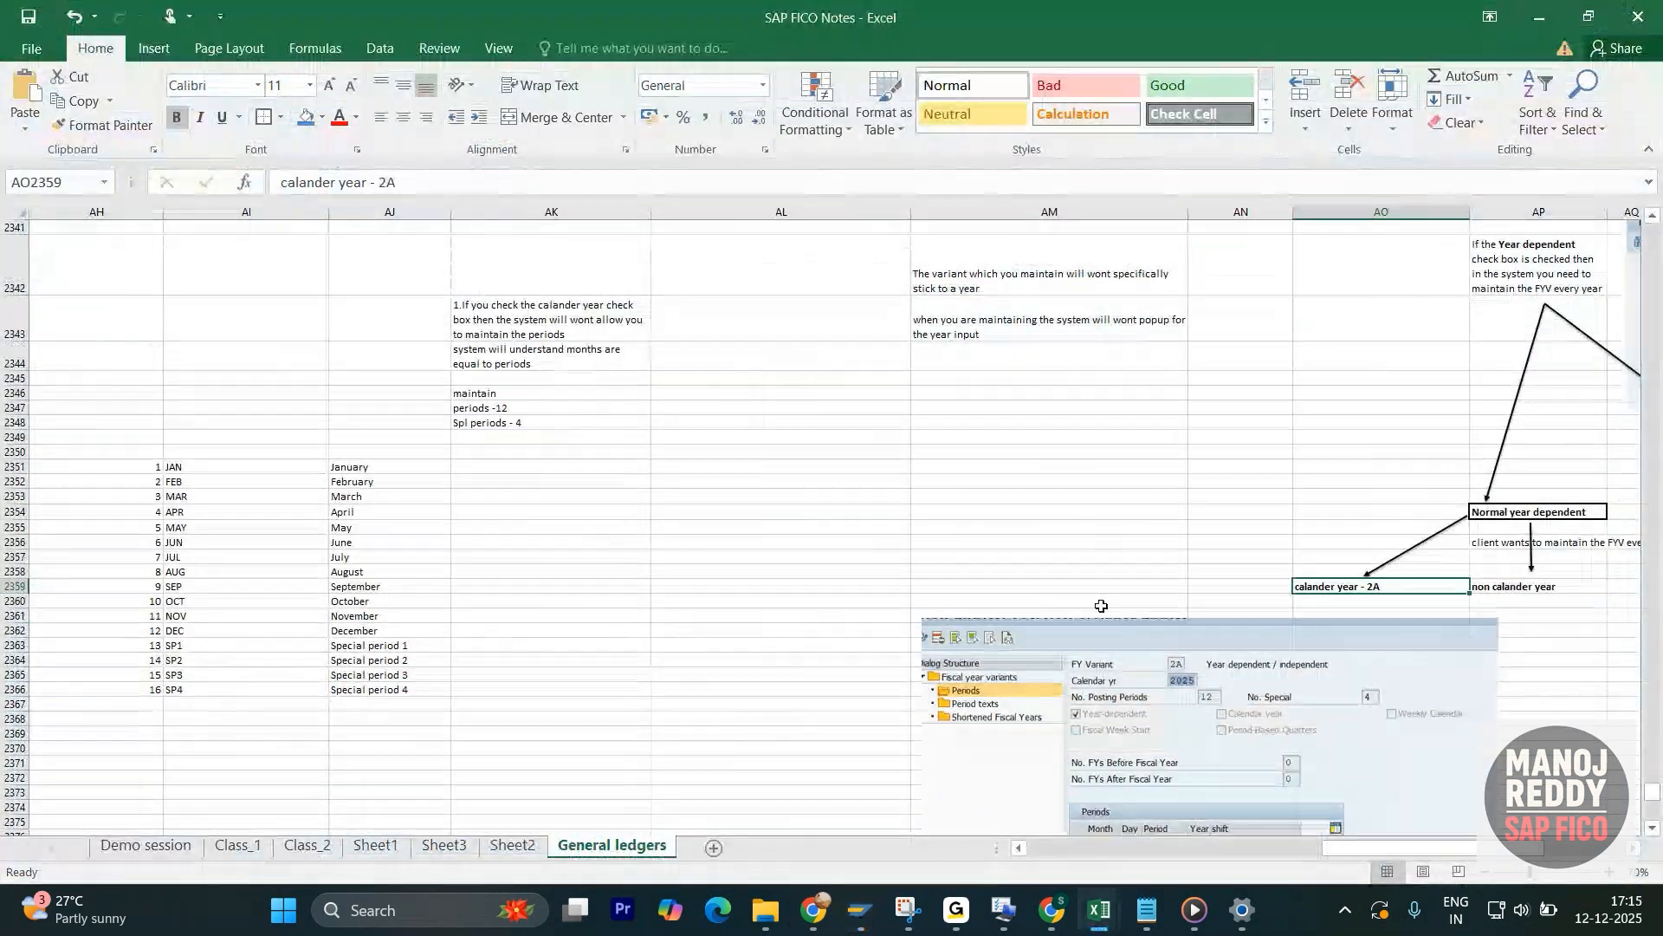
scroll(1377, 849, right, 3)
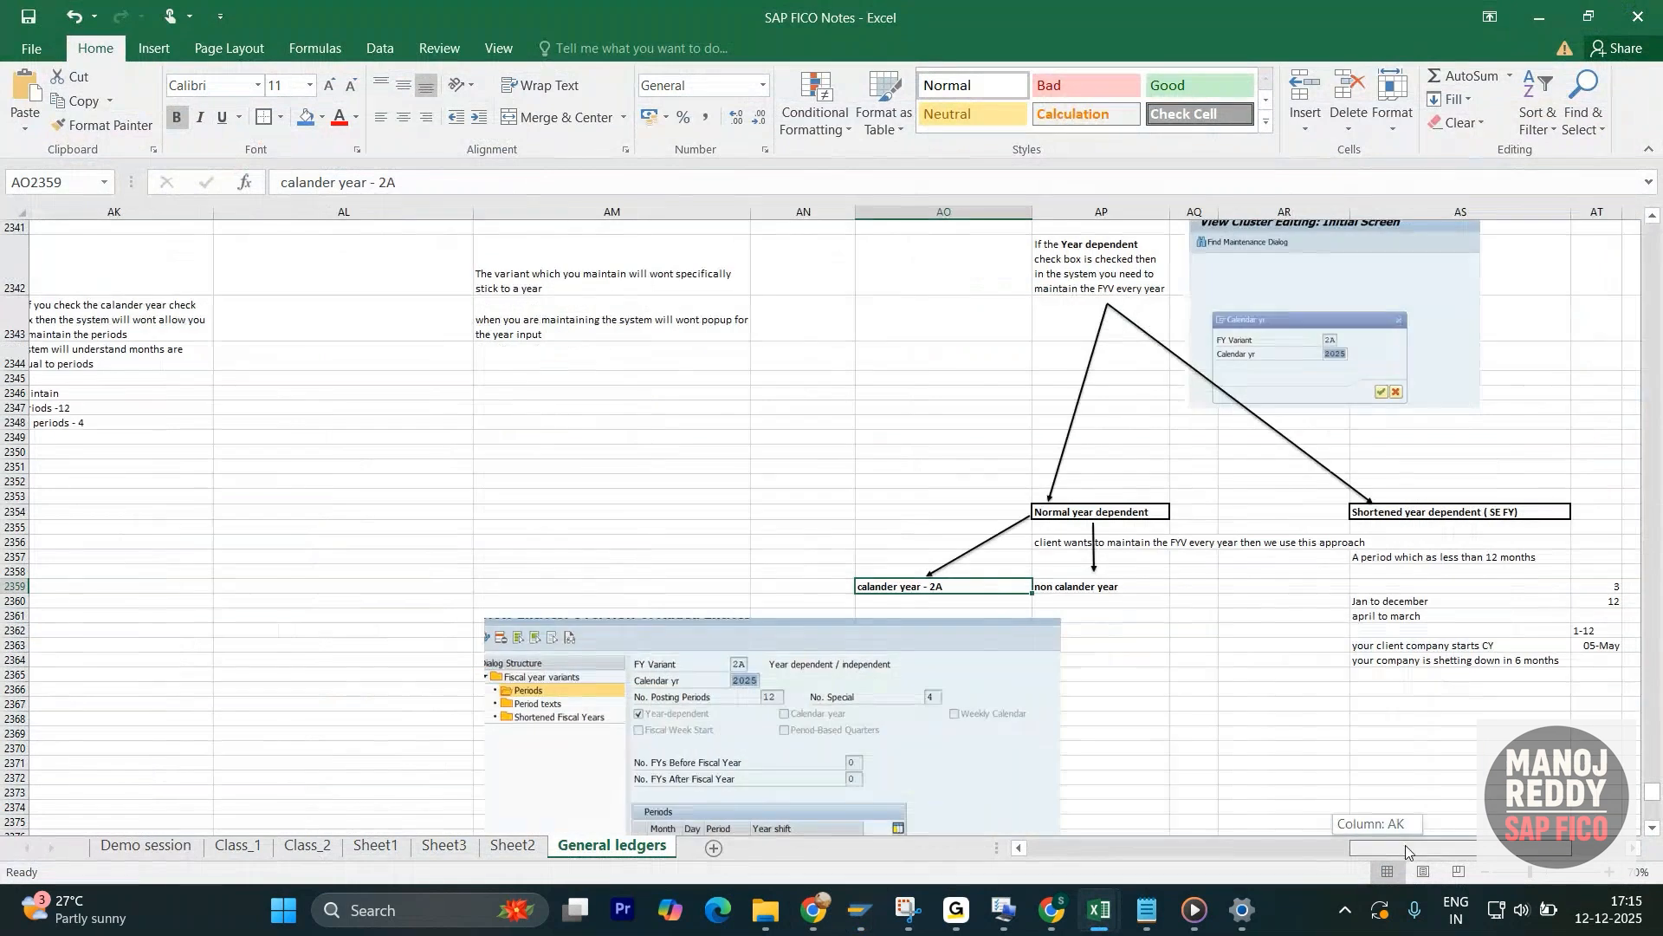
scroll(1172, 547, down, 4)
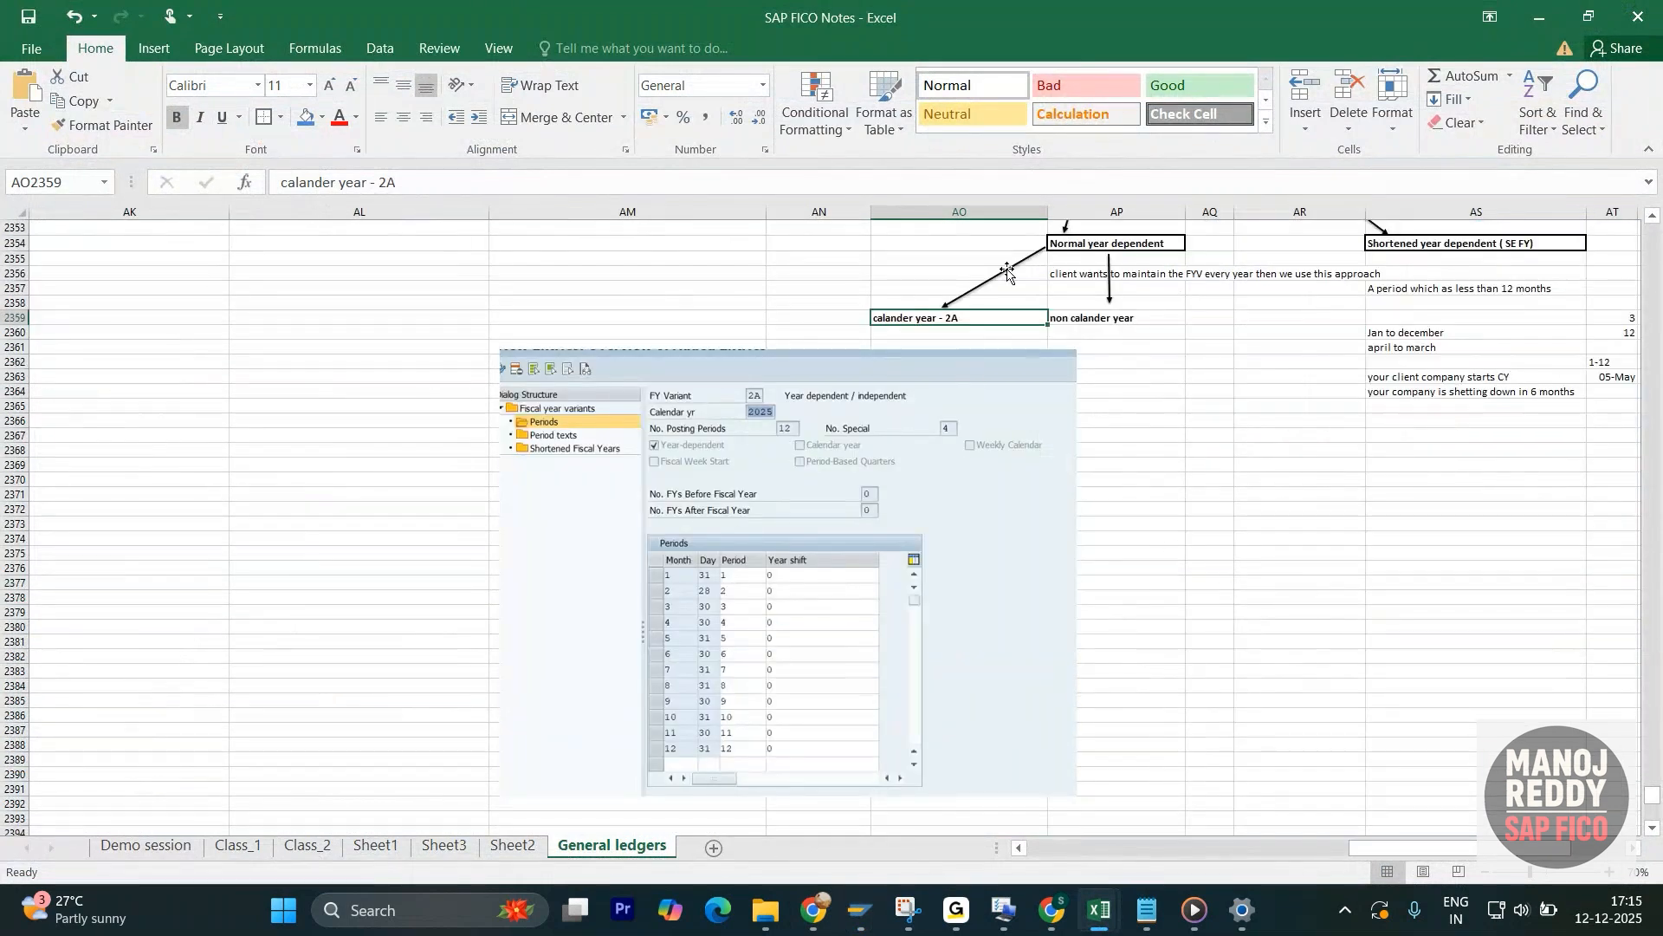
scroll(1050, 303, up, 1)
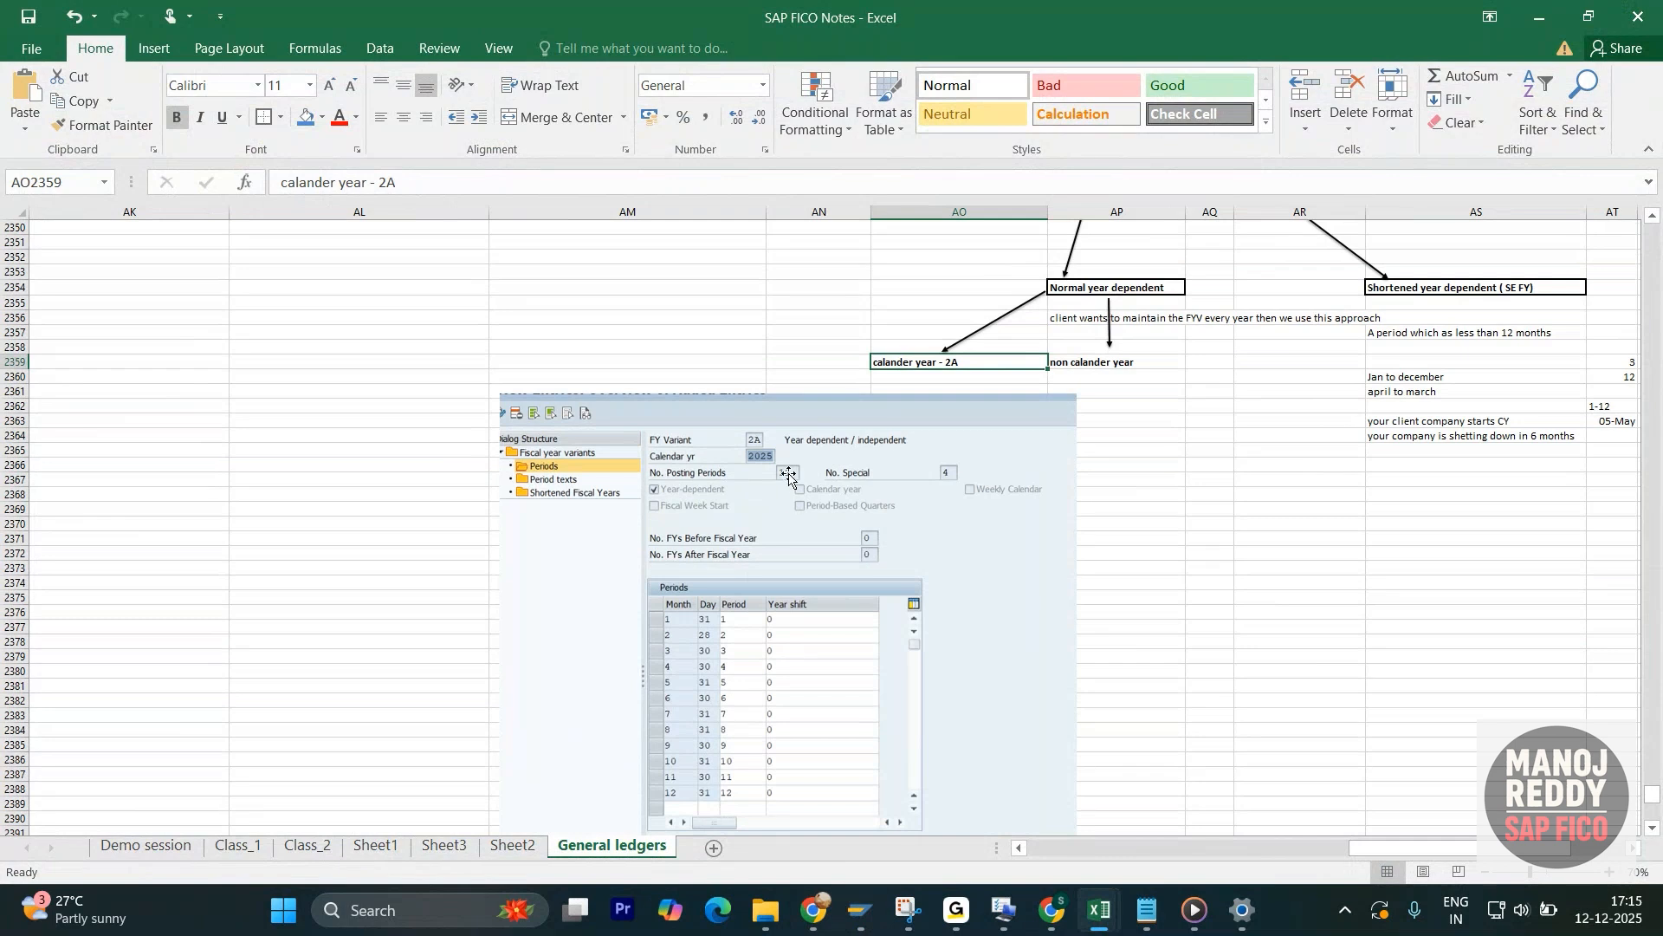
scroll(780, 501, down, 2)
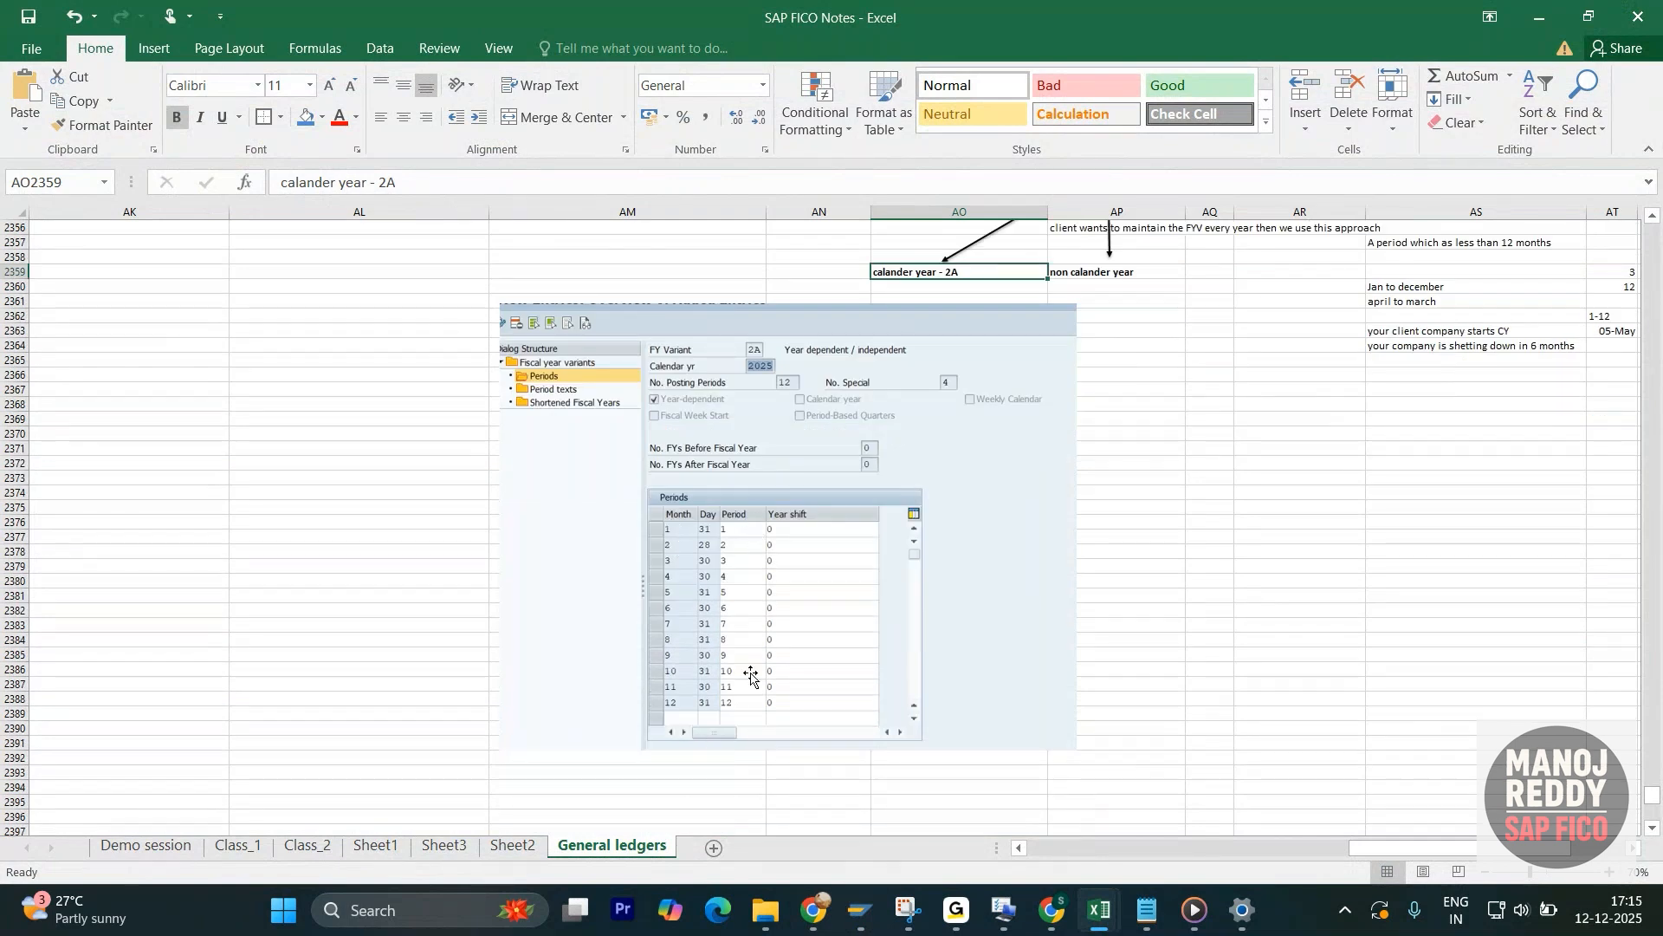
- Move the variant 2A Periods picture slightly left beneath the calander year - 2A heading
scroll(869, 668, up, 2)
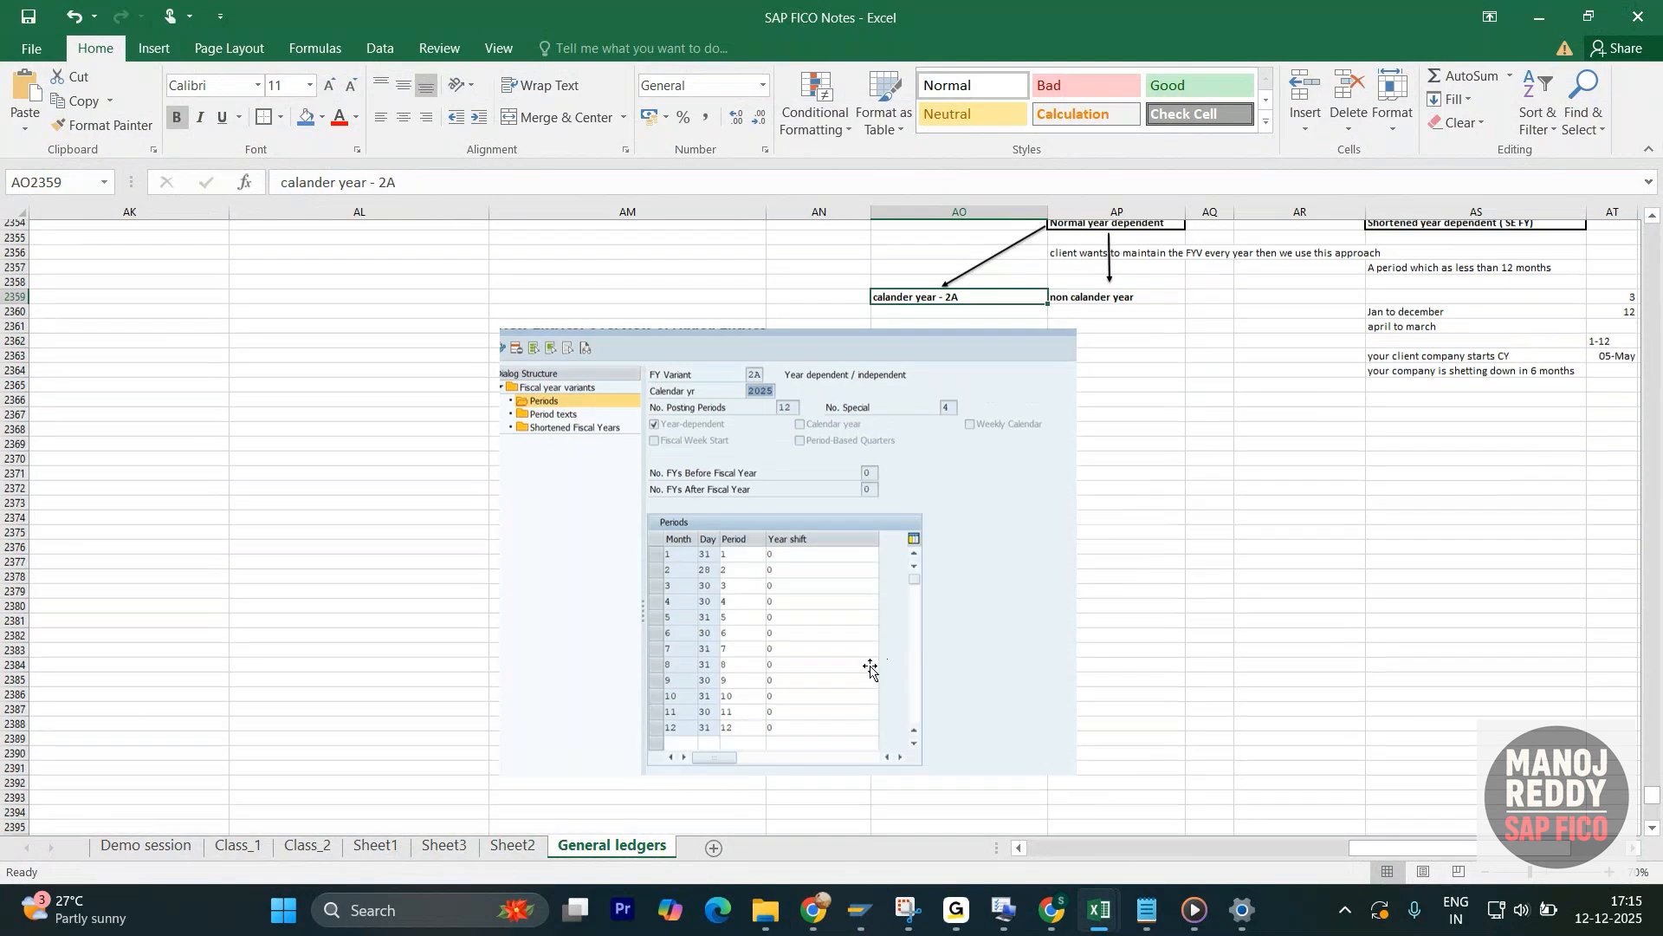
drag(953, 558, 913, 546)
click(923, 362)
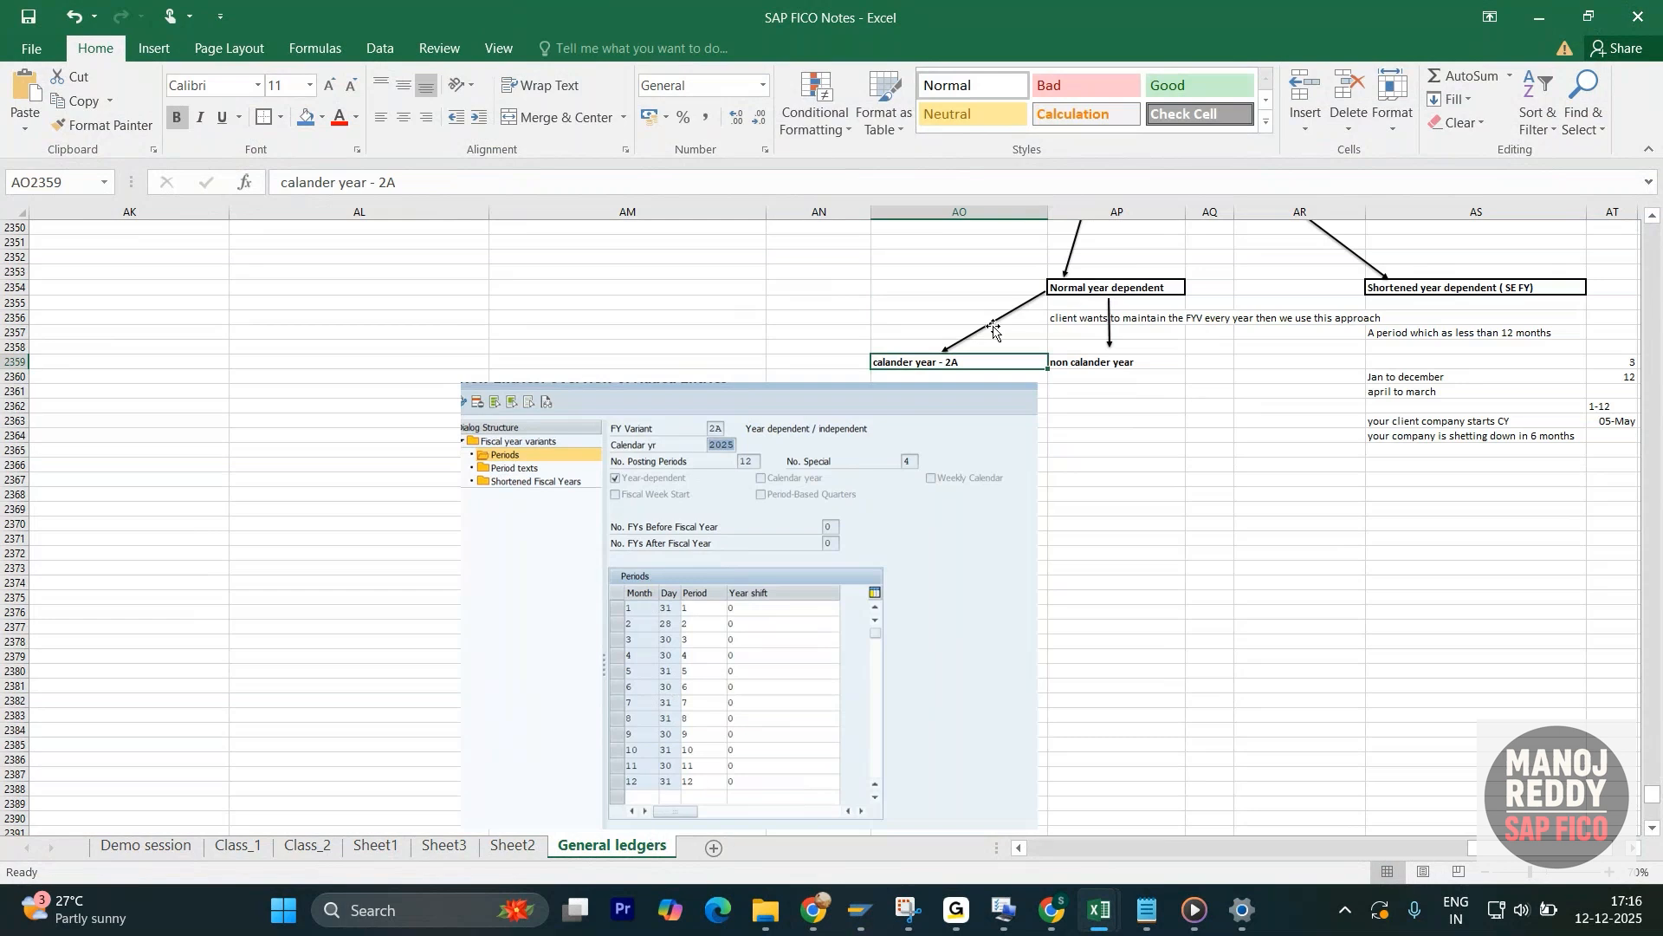
- Examine the Shortened year dependent ( SE FY) heading and its definition of a period of less than 12 months
key(Right)
key(Right)
key(Right)
key(Right)
key(Right)
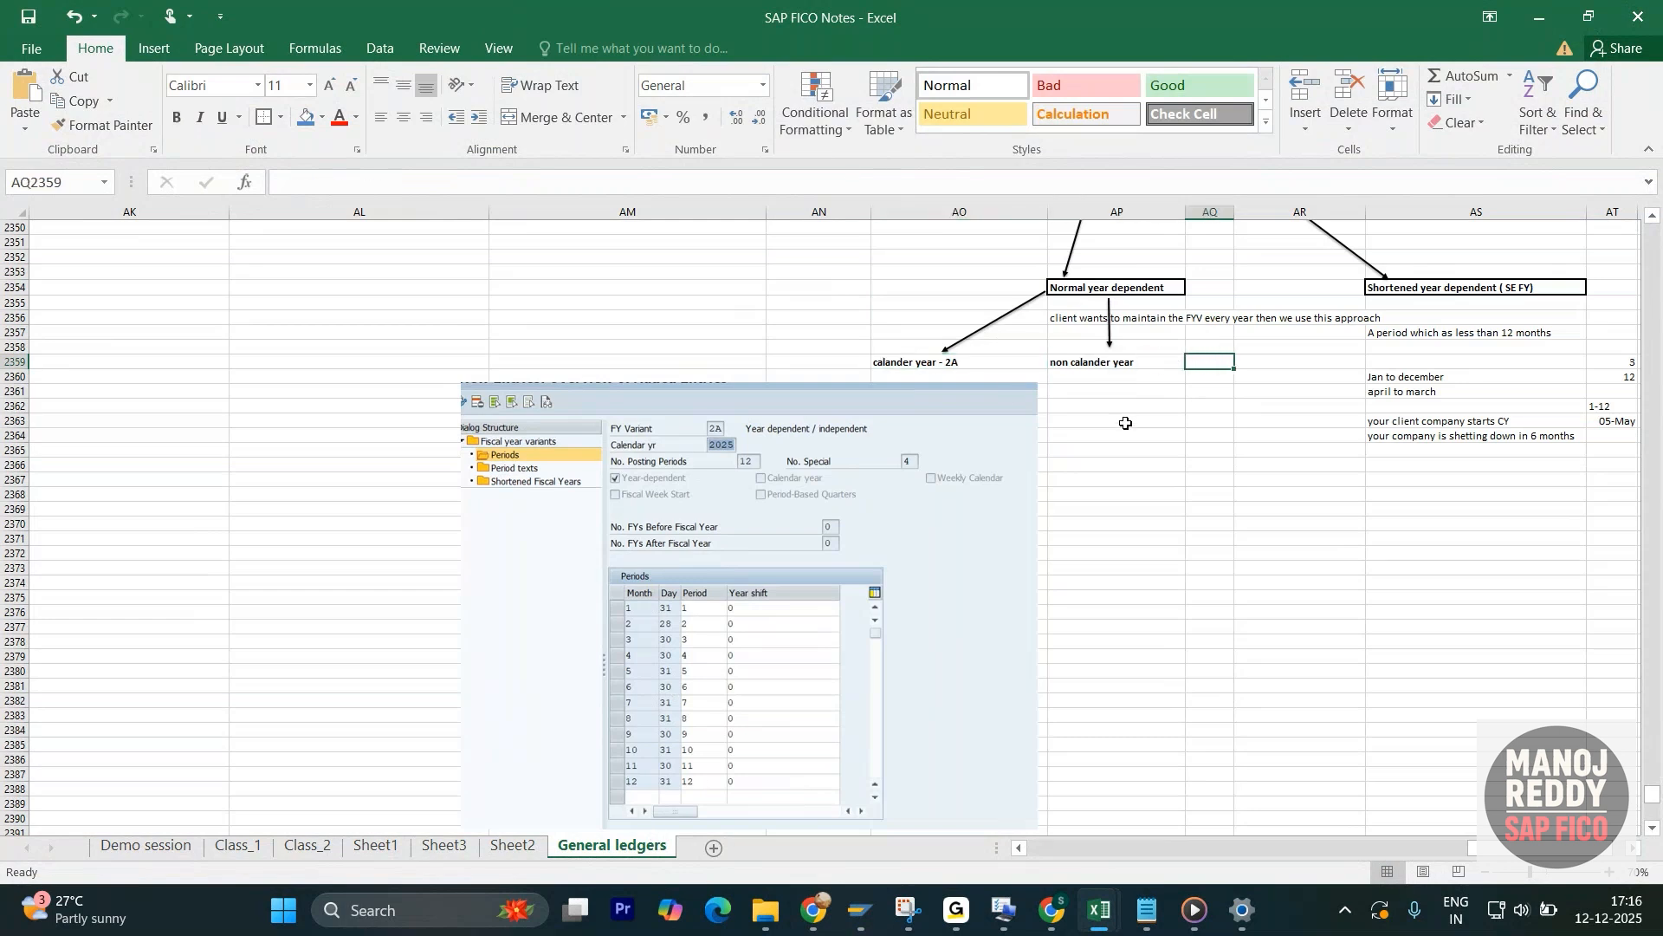
key(Right)
key(Right)
key(Right)
click(927, 365)
key(Right)
key(Right)
key(Right)
key(Right)
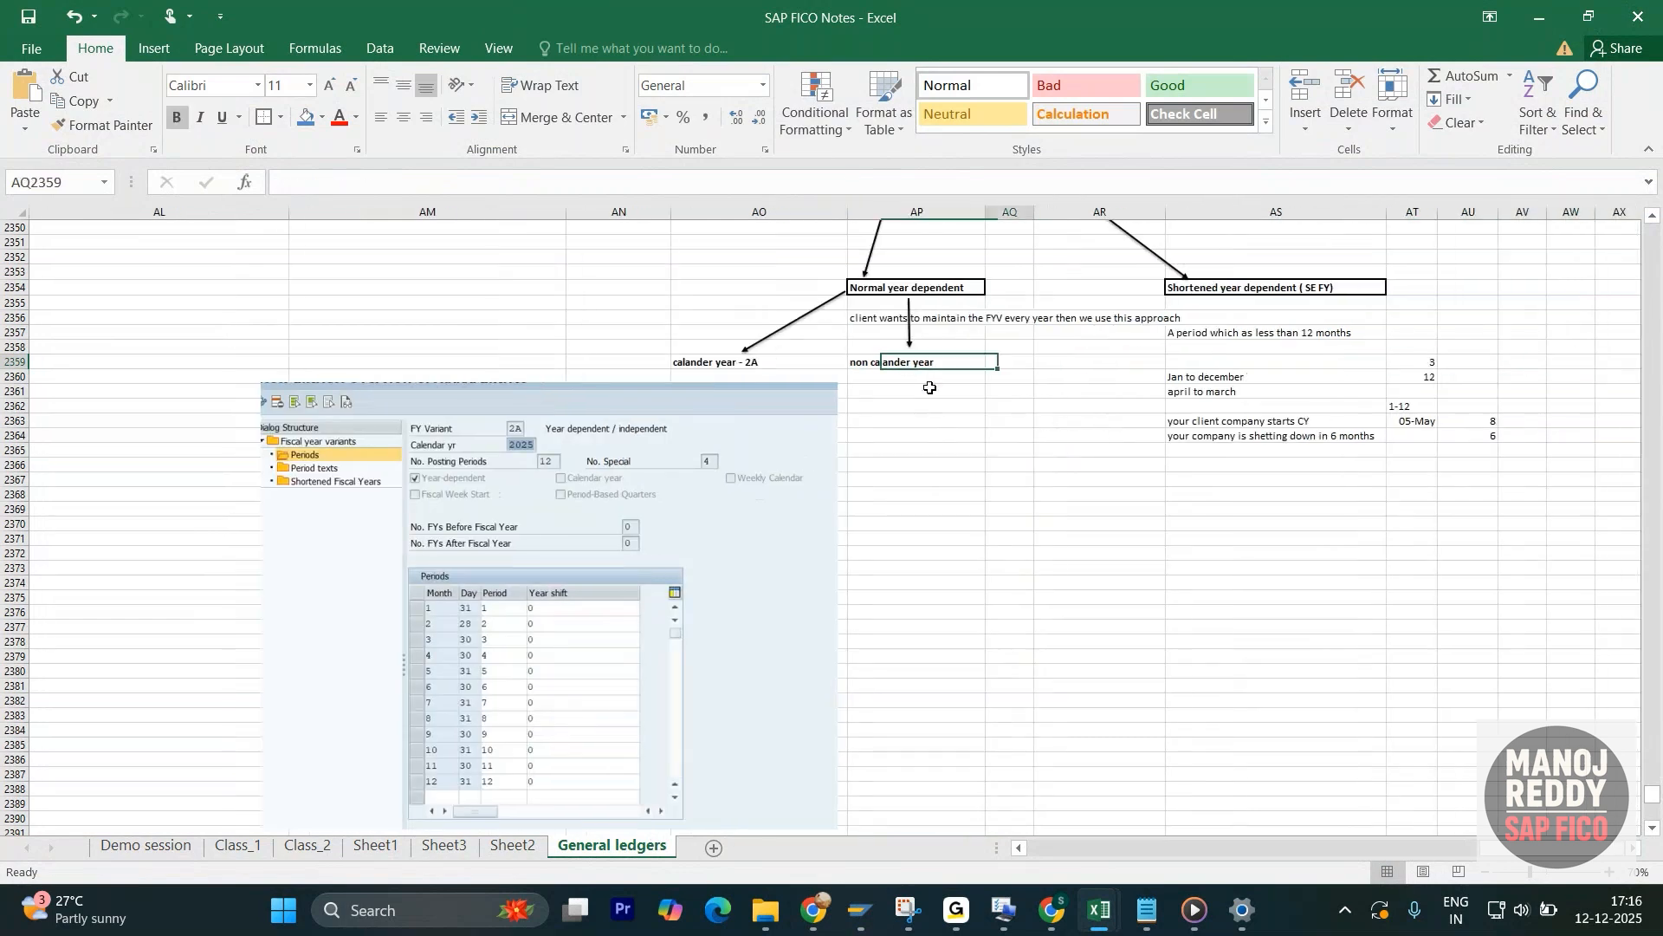
key(Right)
key(Right)
key(Right)
key(Right)
key(Right)
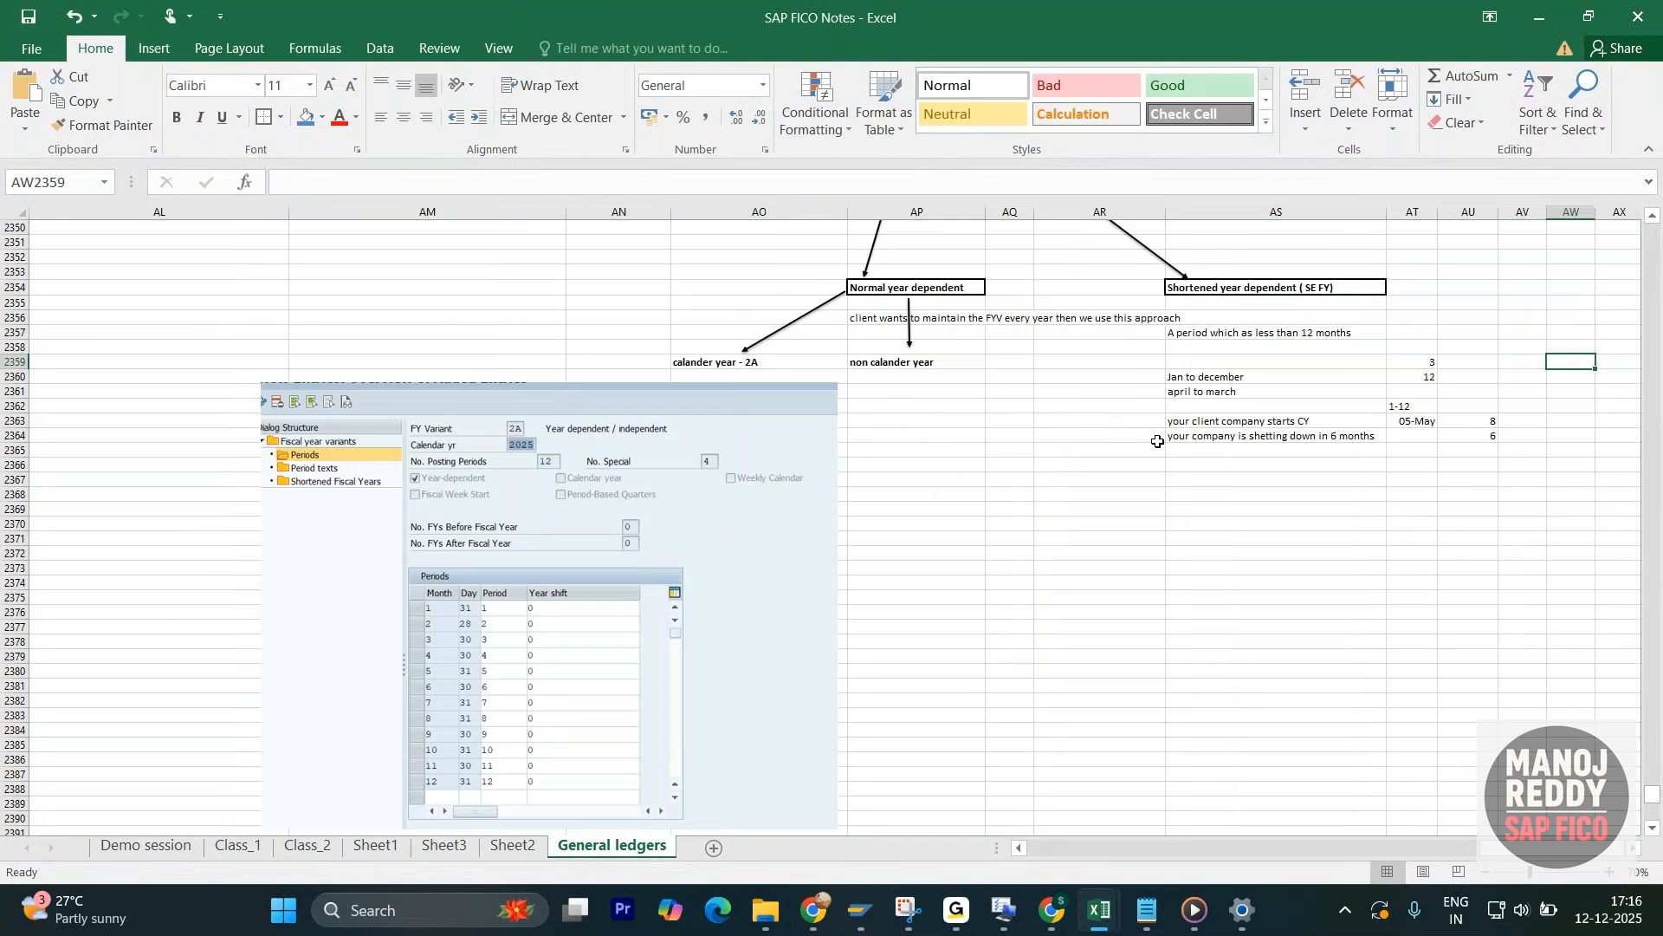
click(1055, 287)
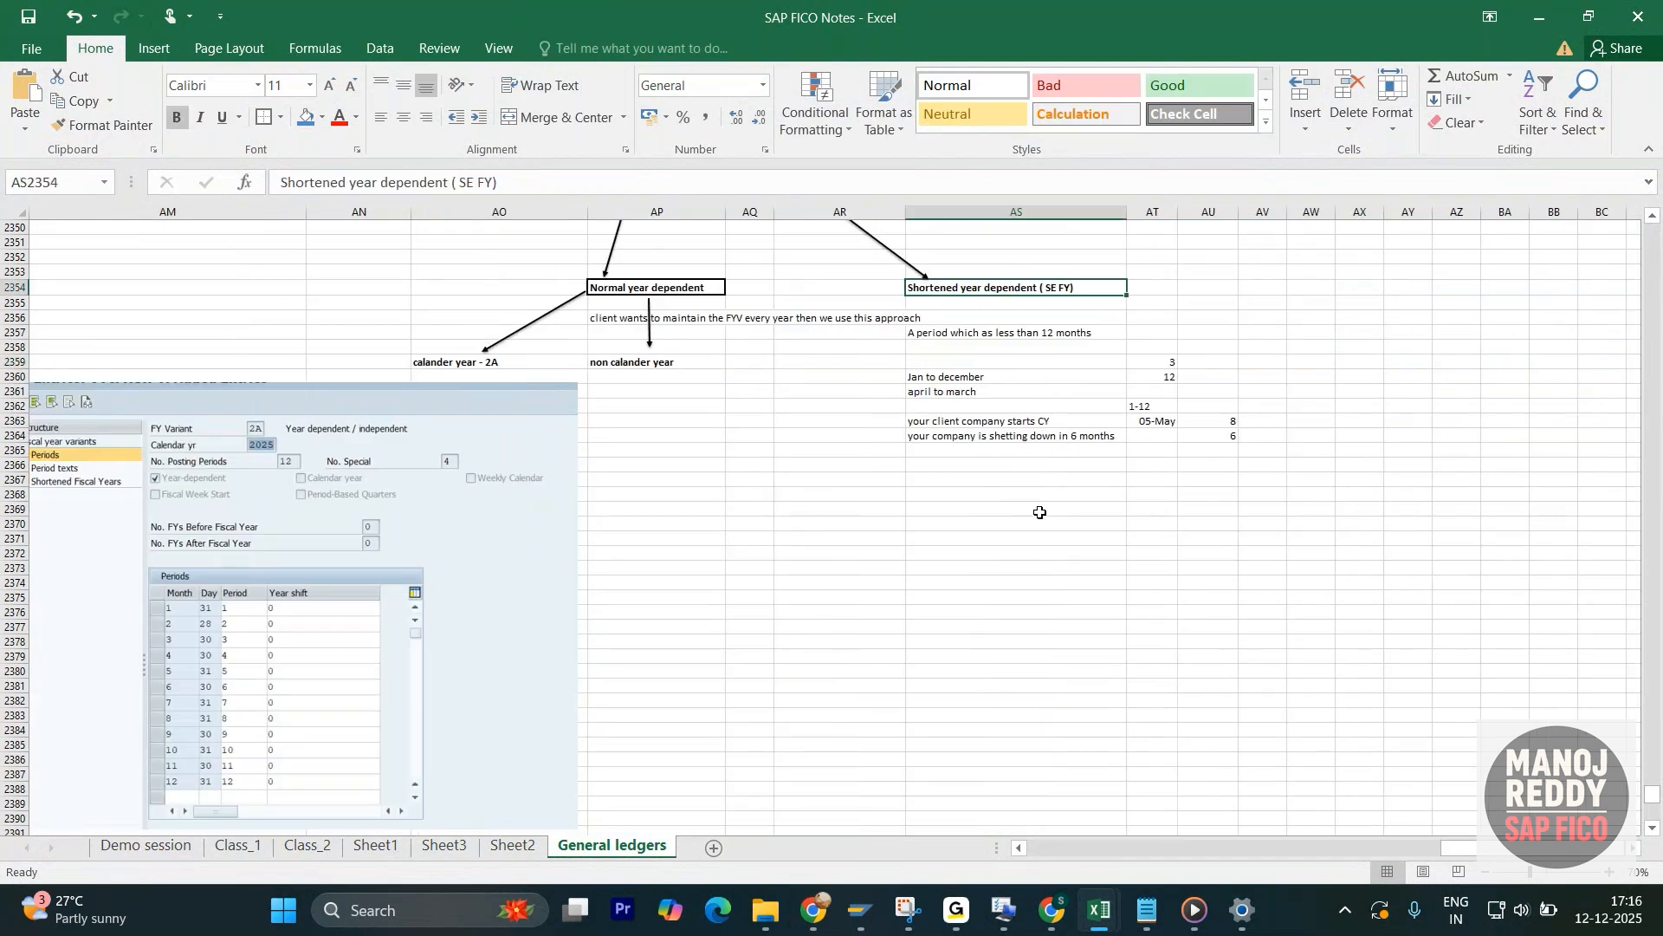
click(1034, 332)
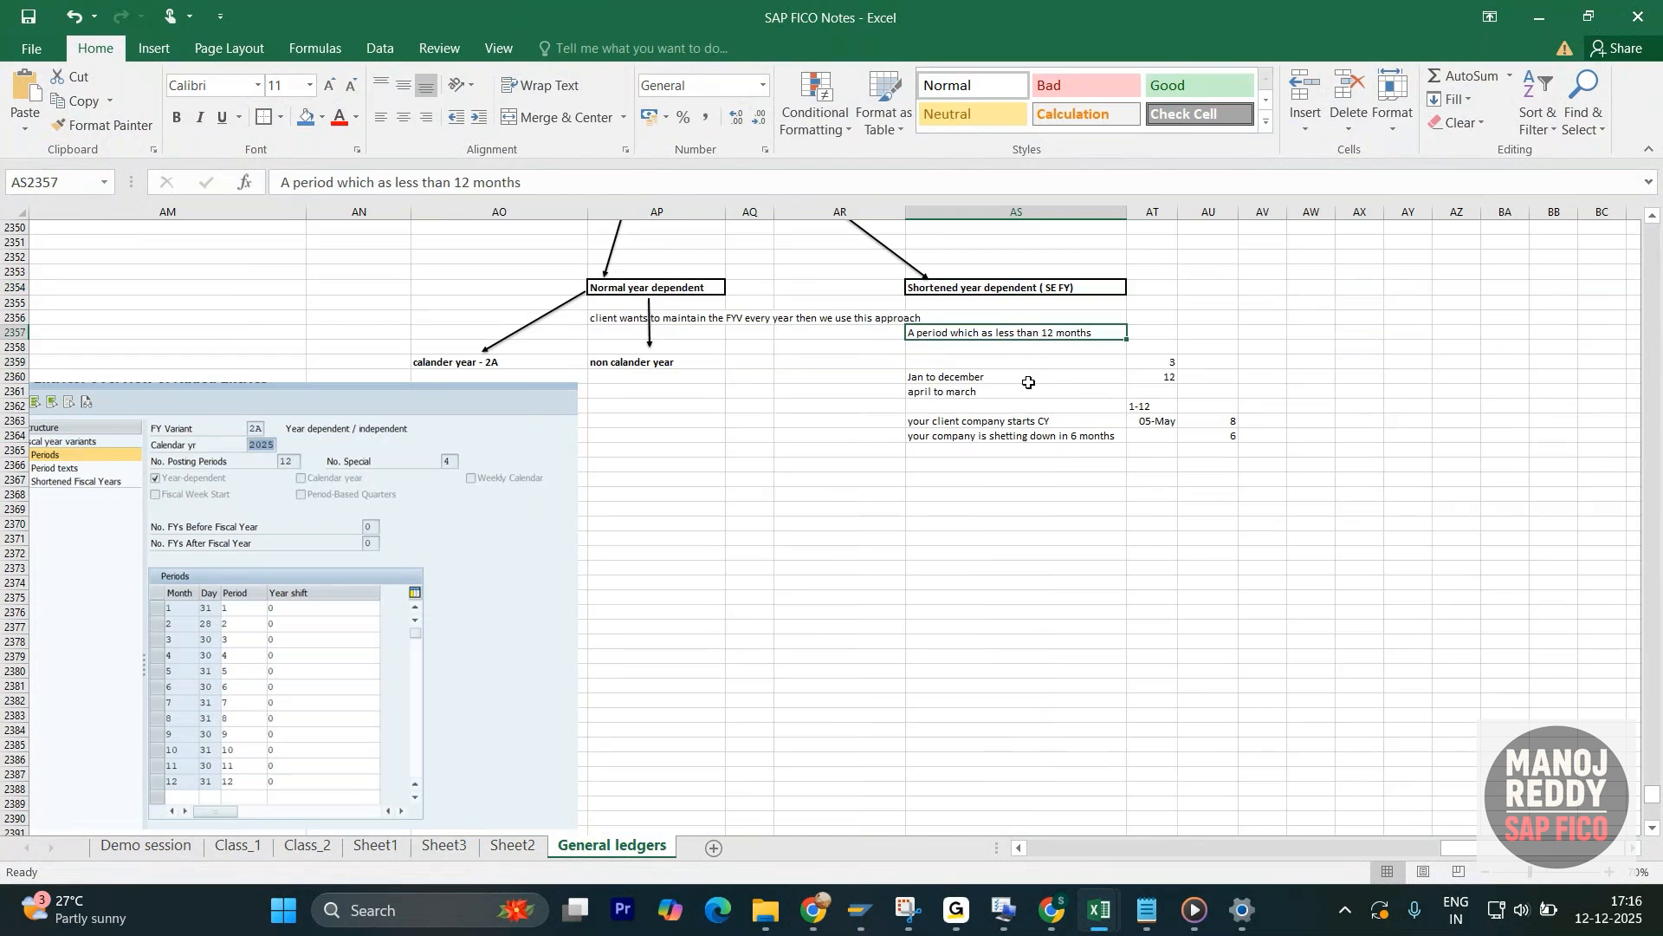
- Enter "july" in cell AS2368 below the shortened year dependent notes
click(984, 496)
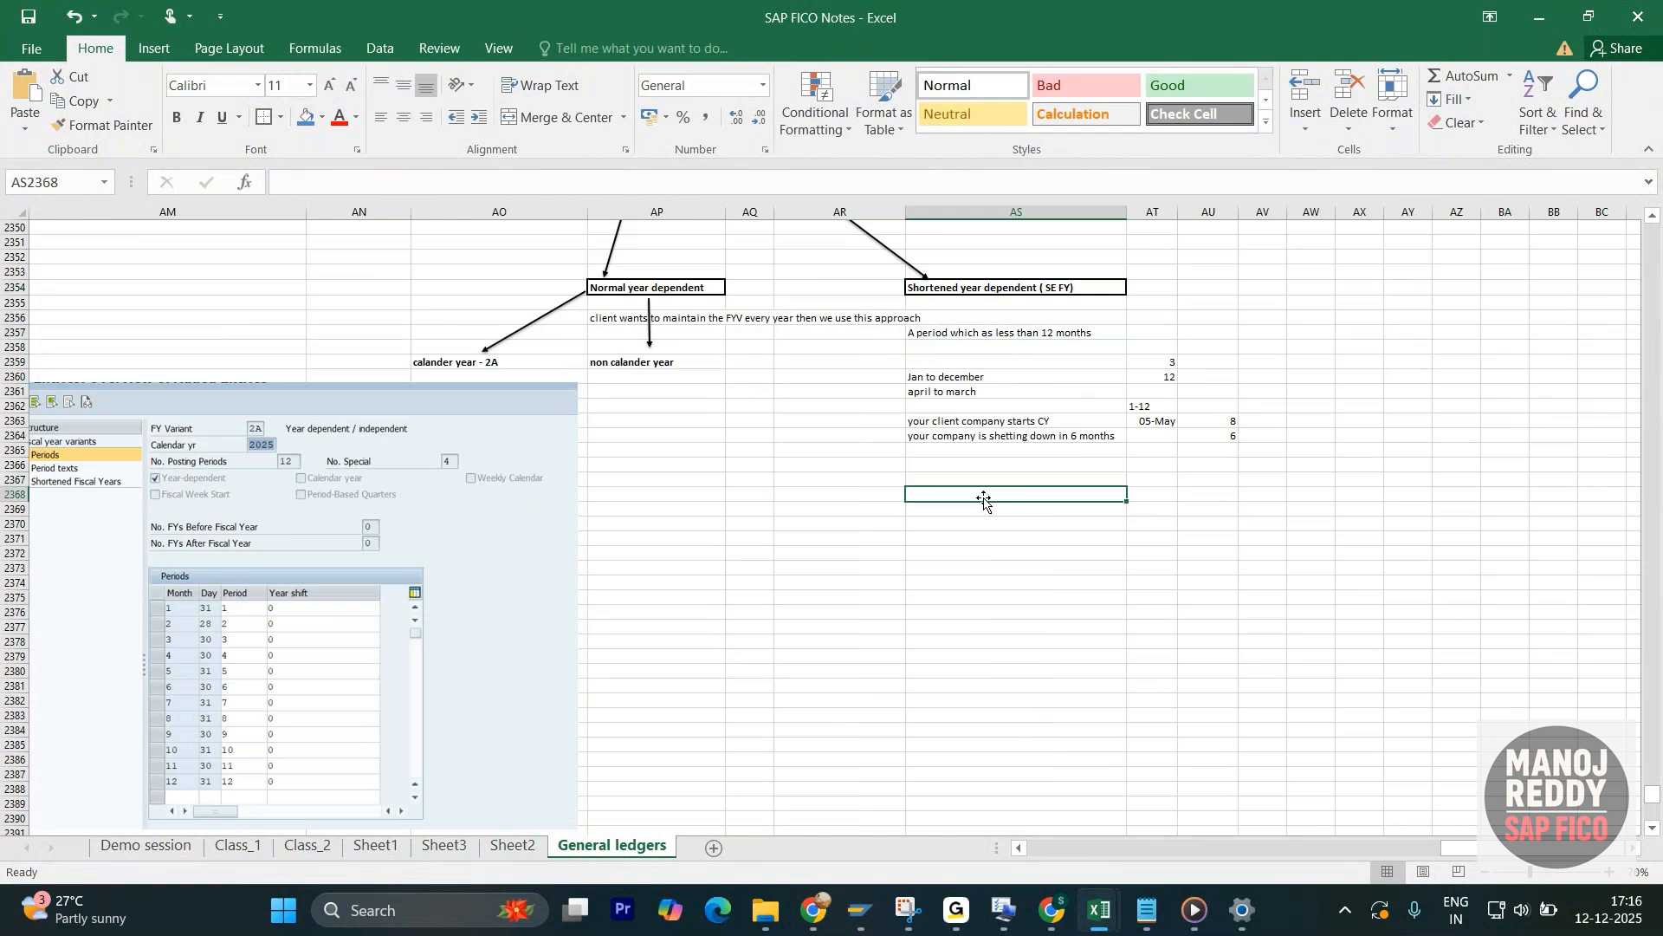
text(jul)
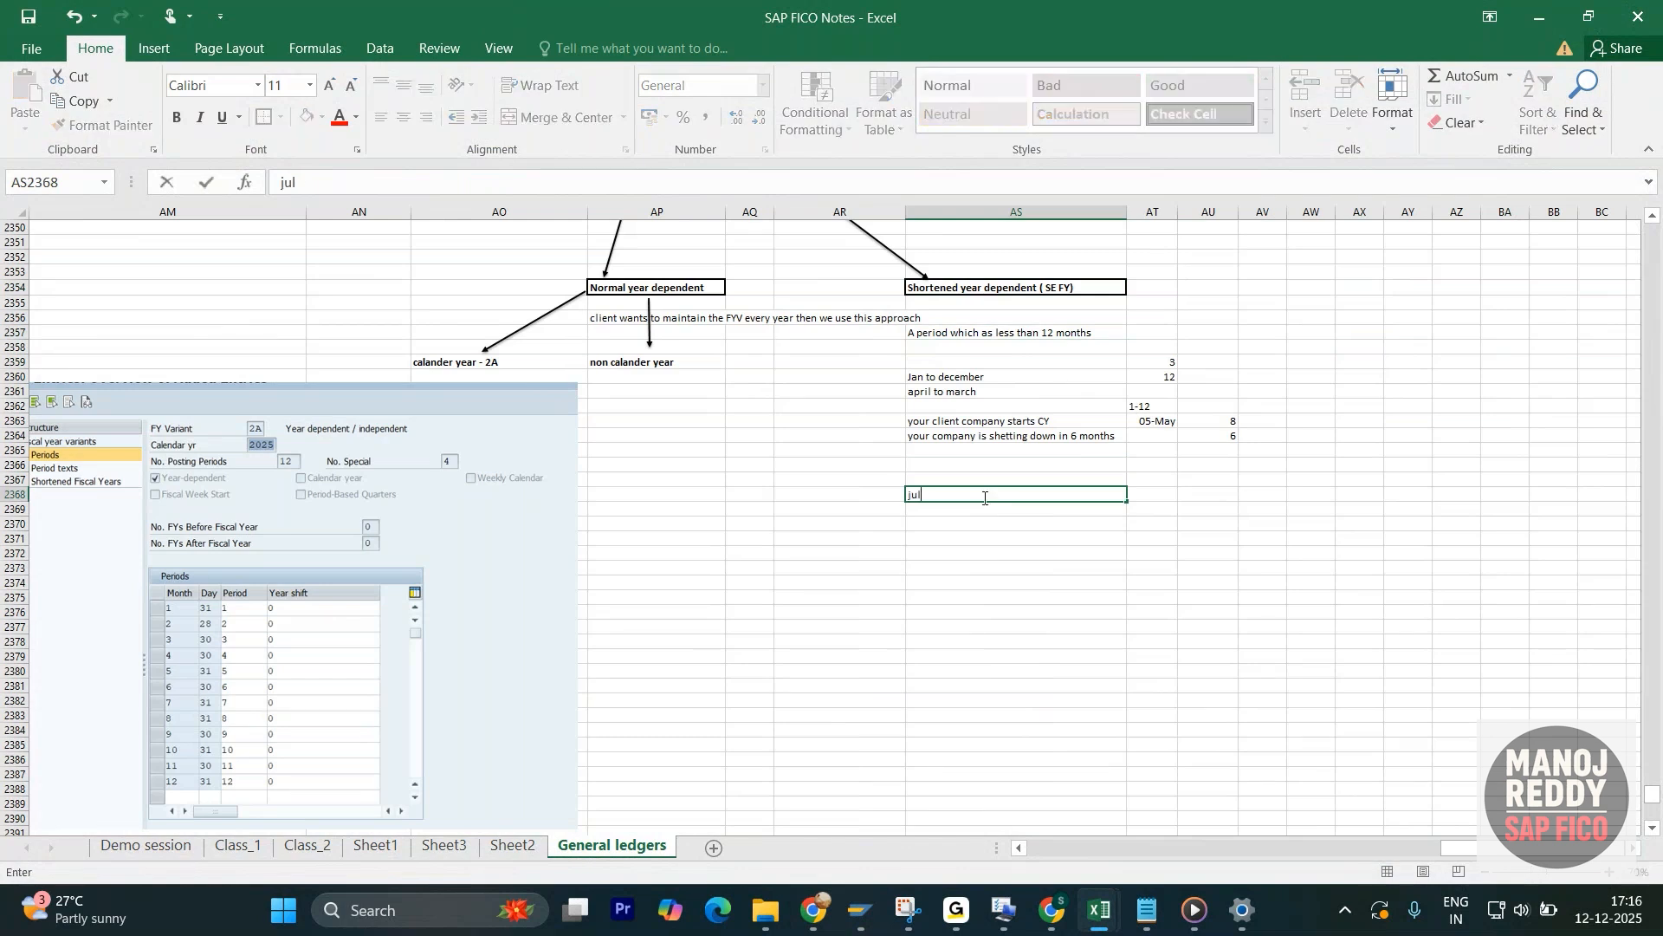
text(y)
- Add the bold heading "calander year" in the cell above july and enter 2025 in the cell beside it
click(981, 476)
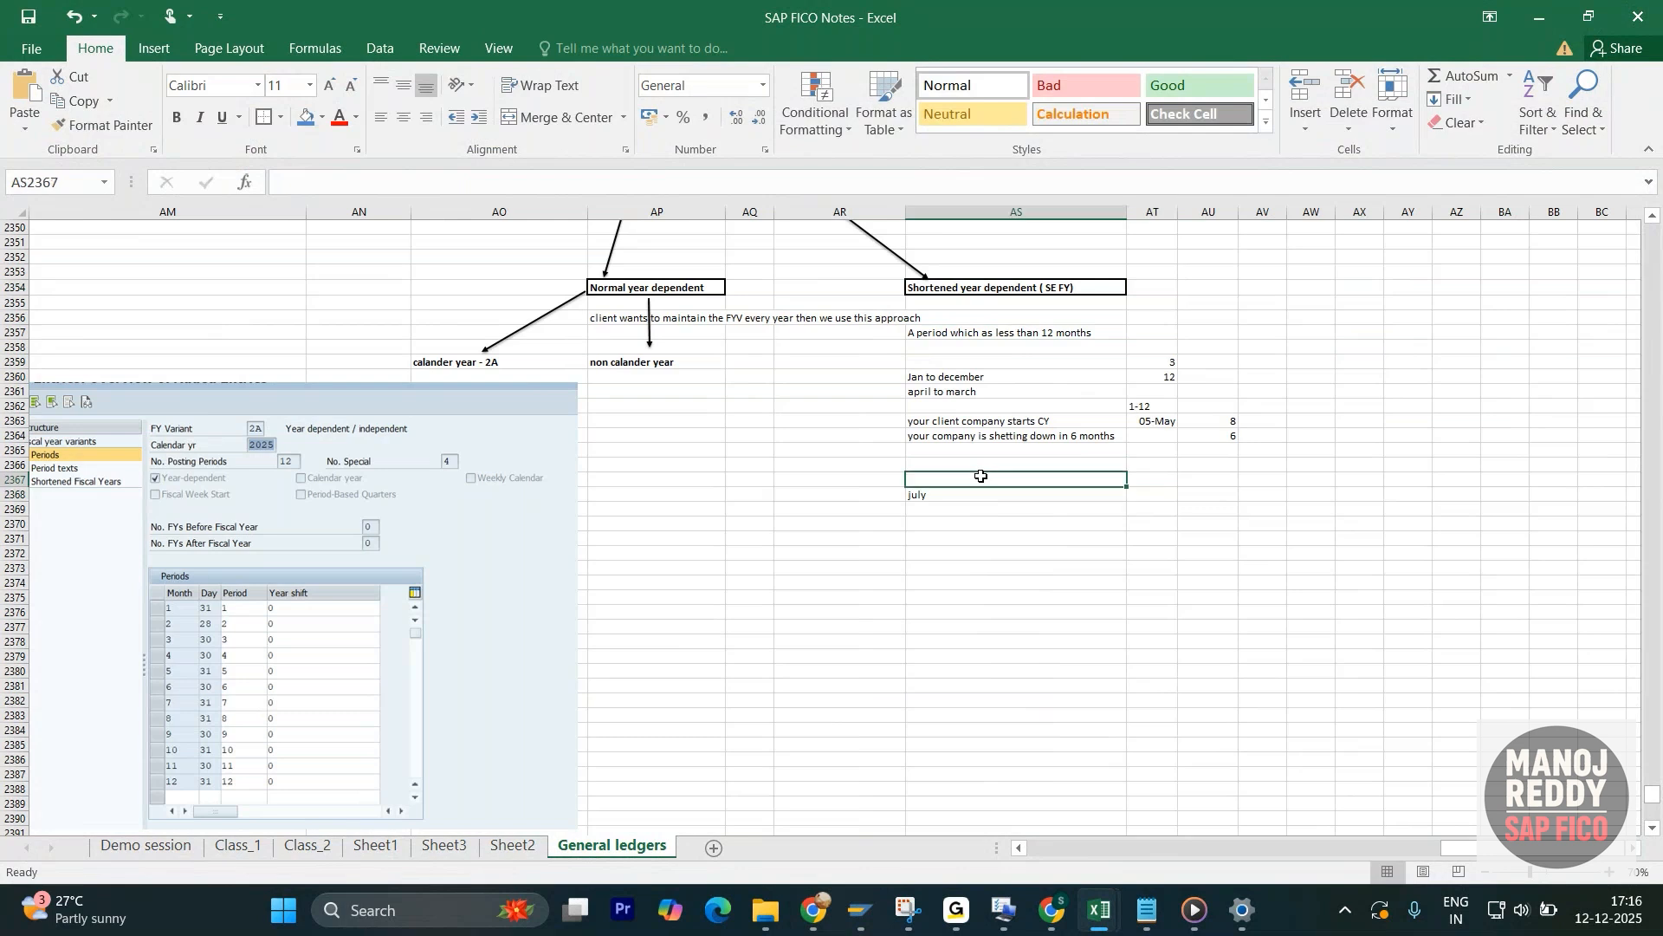
text(calande)
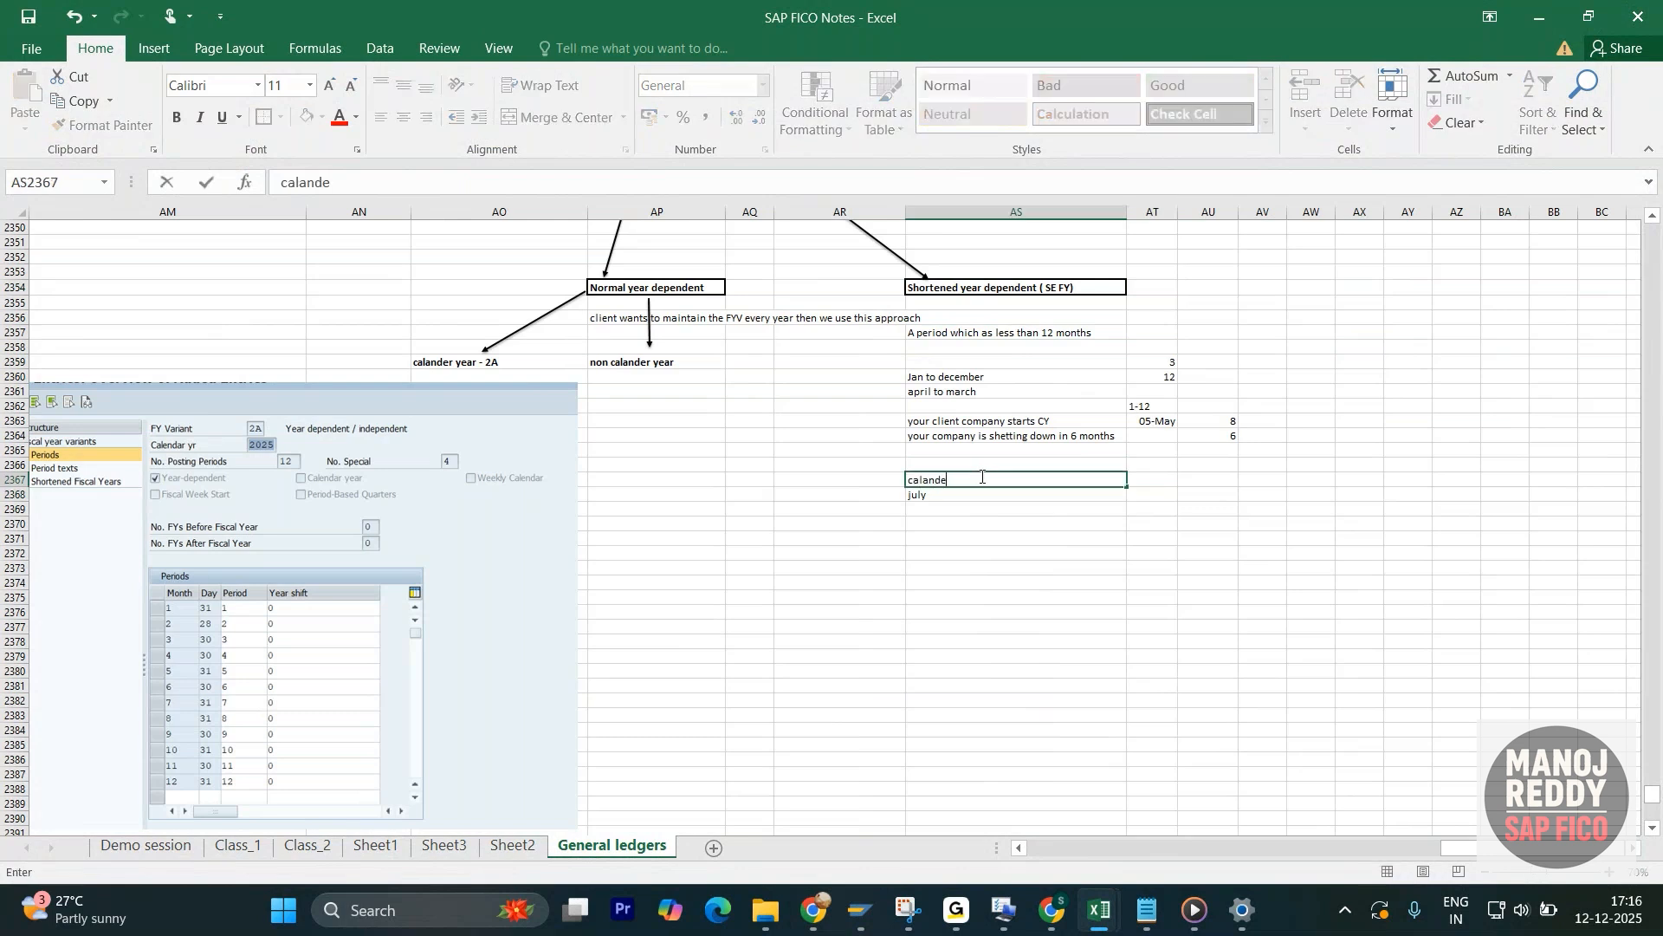
text(r year)
key(Return)
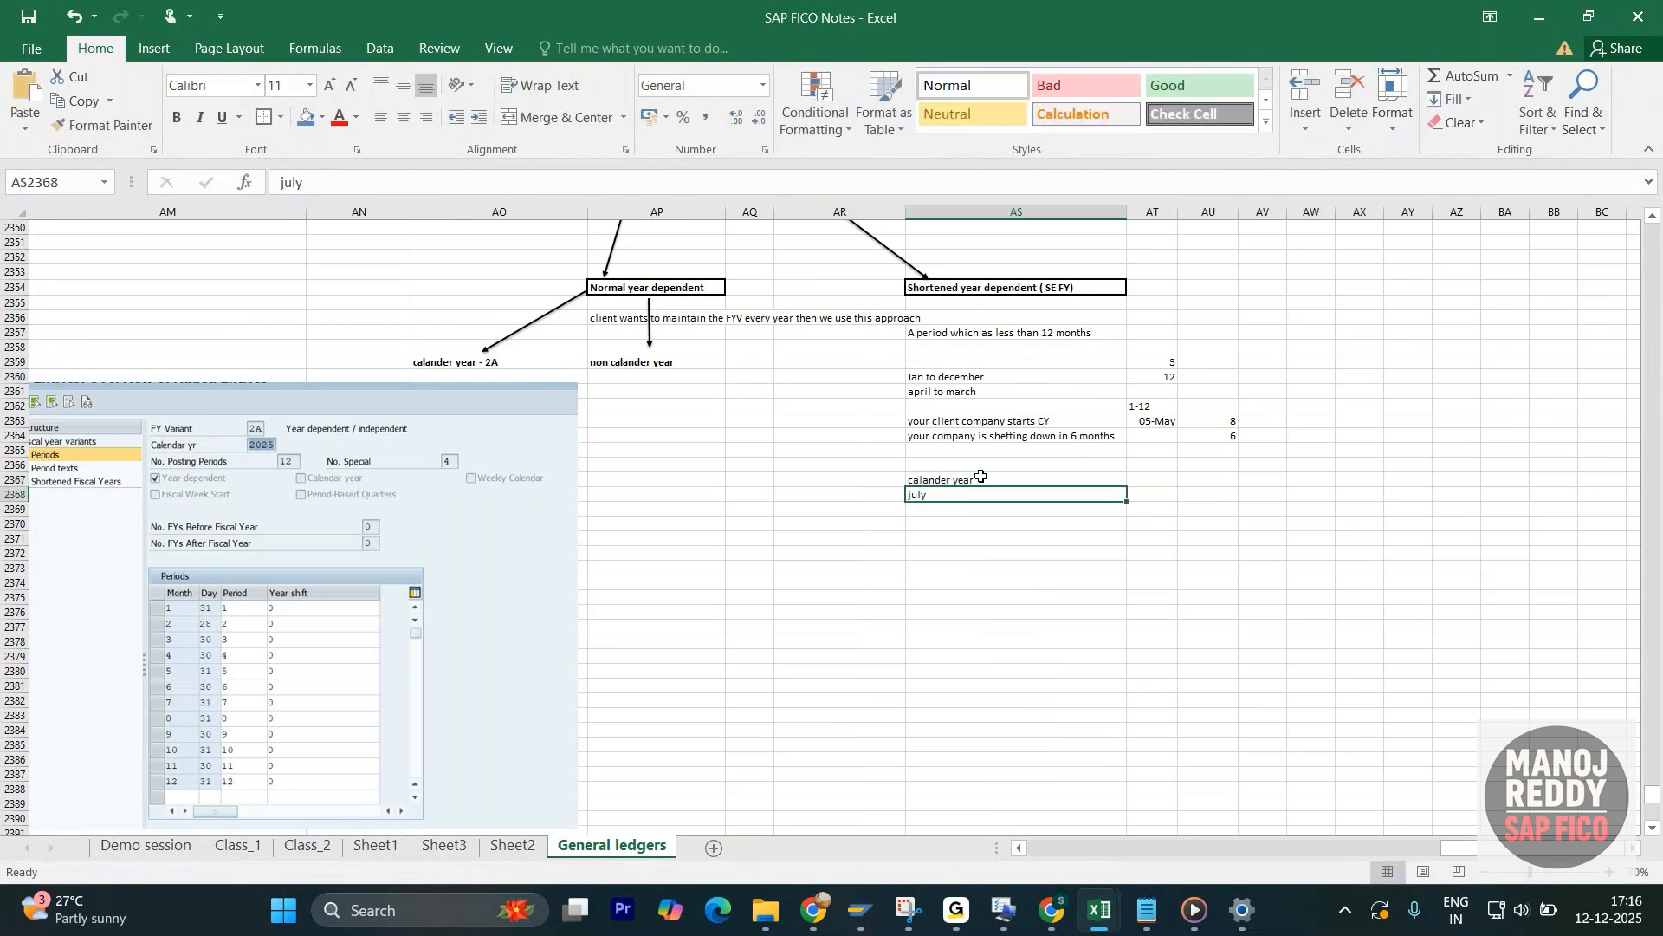
click(980, 475)
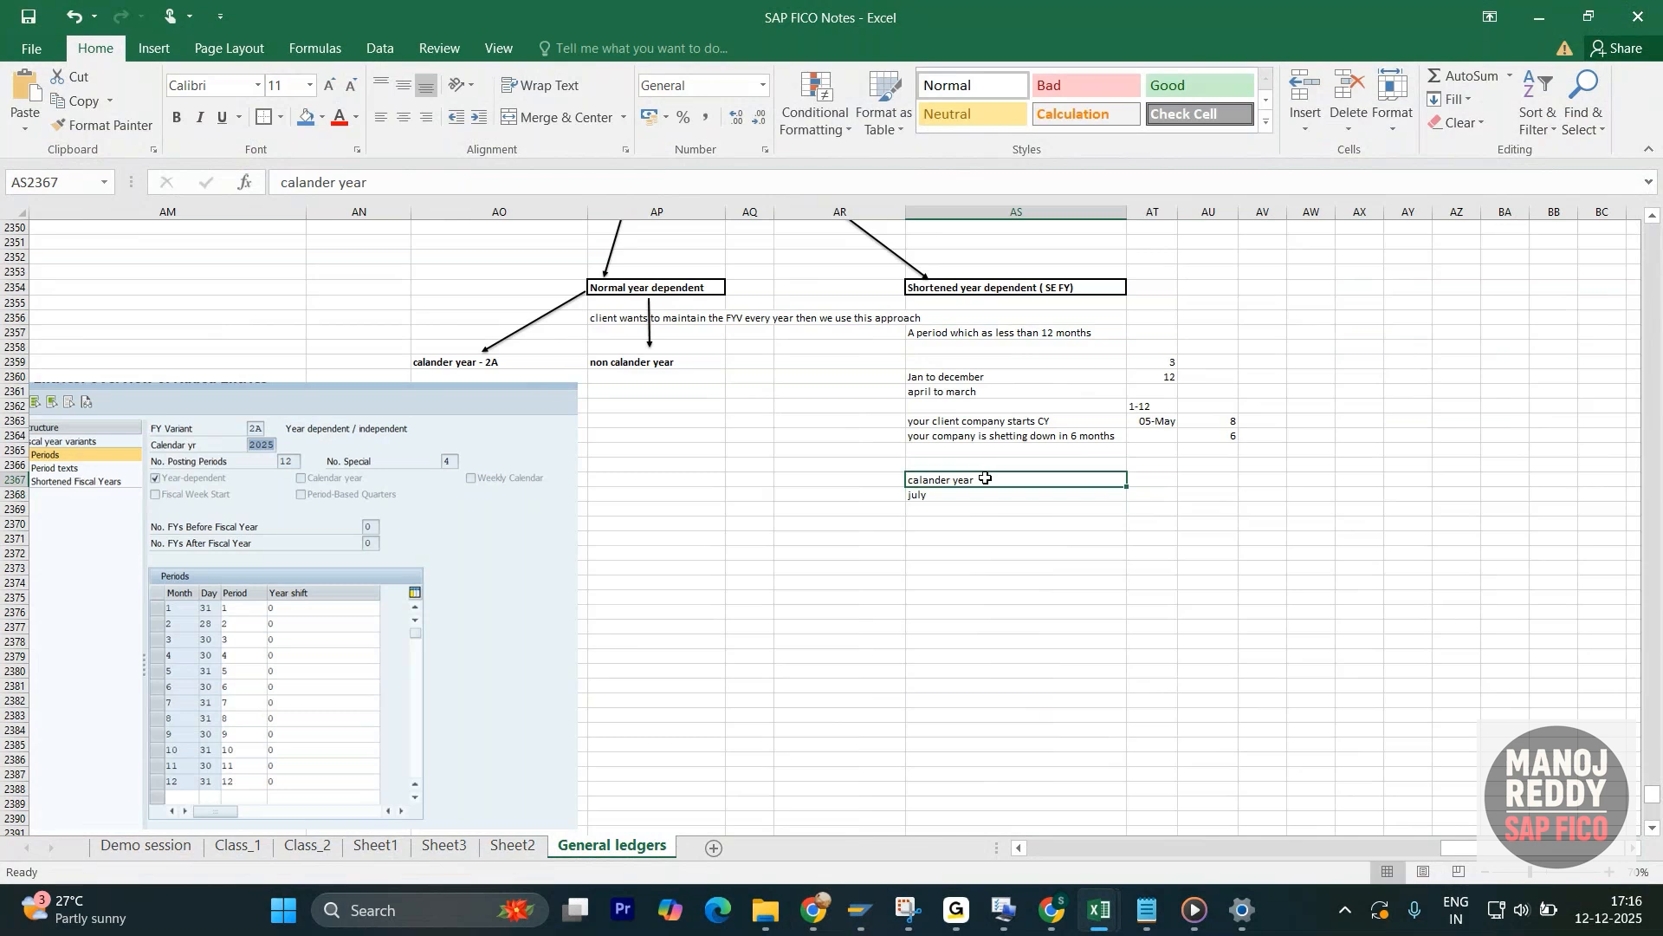
key(ctrl+b)
click(1159, 482)
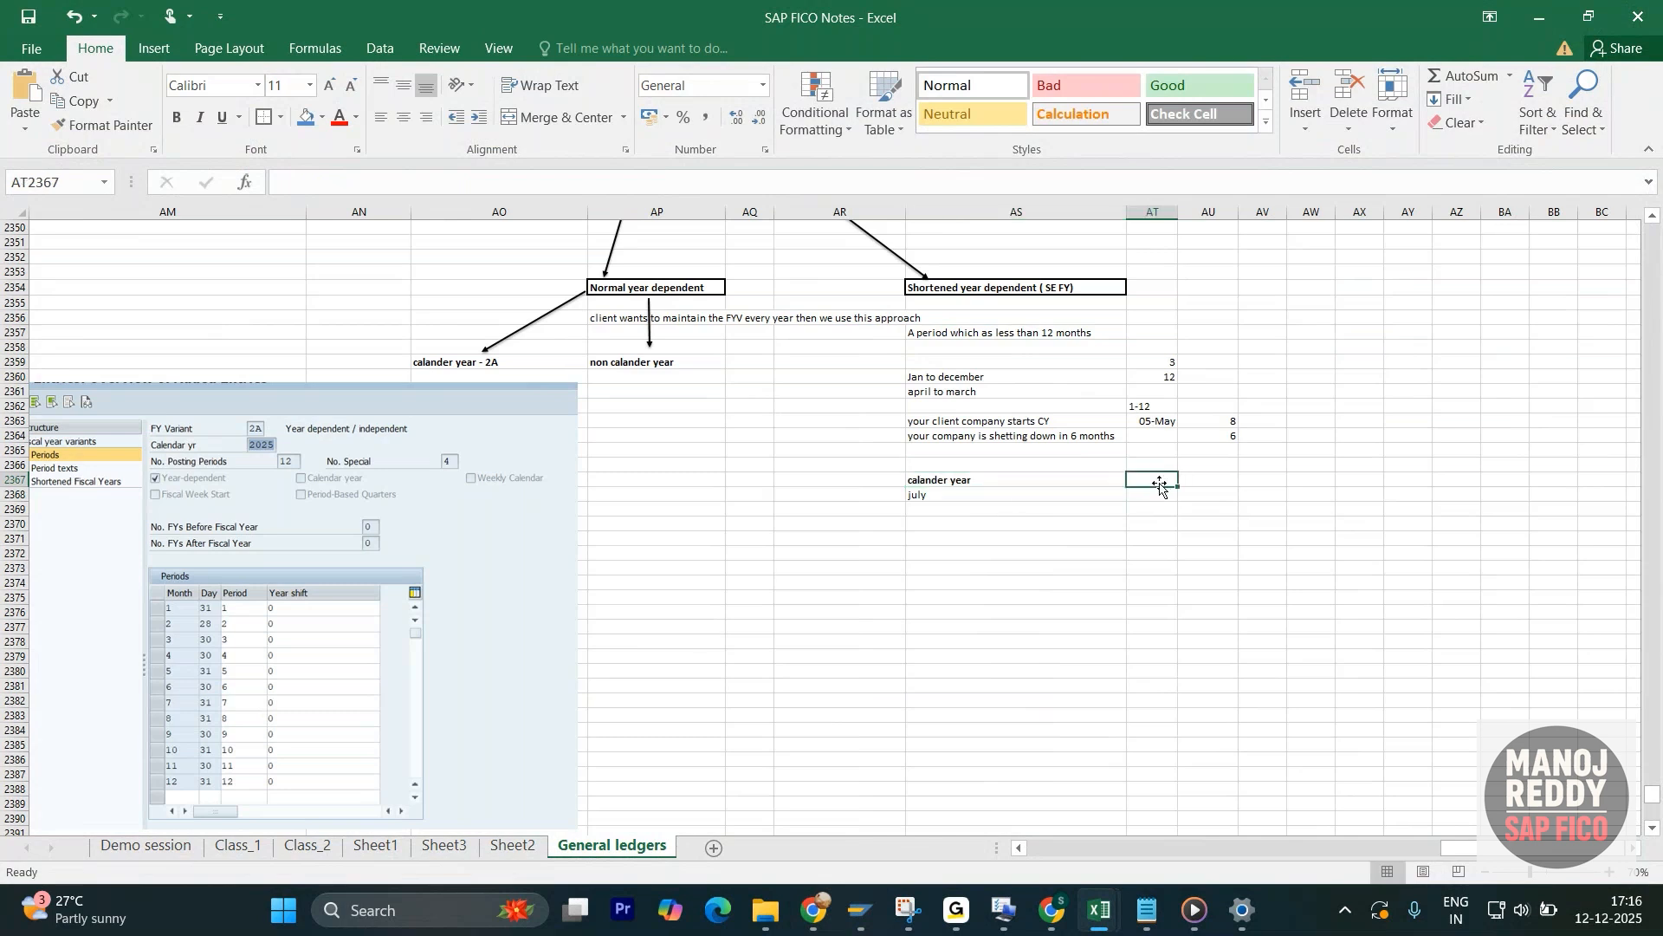
text(2025)
key(Return)
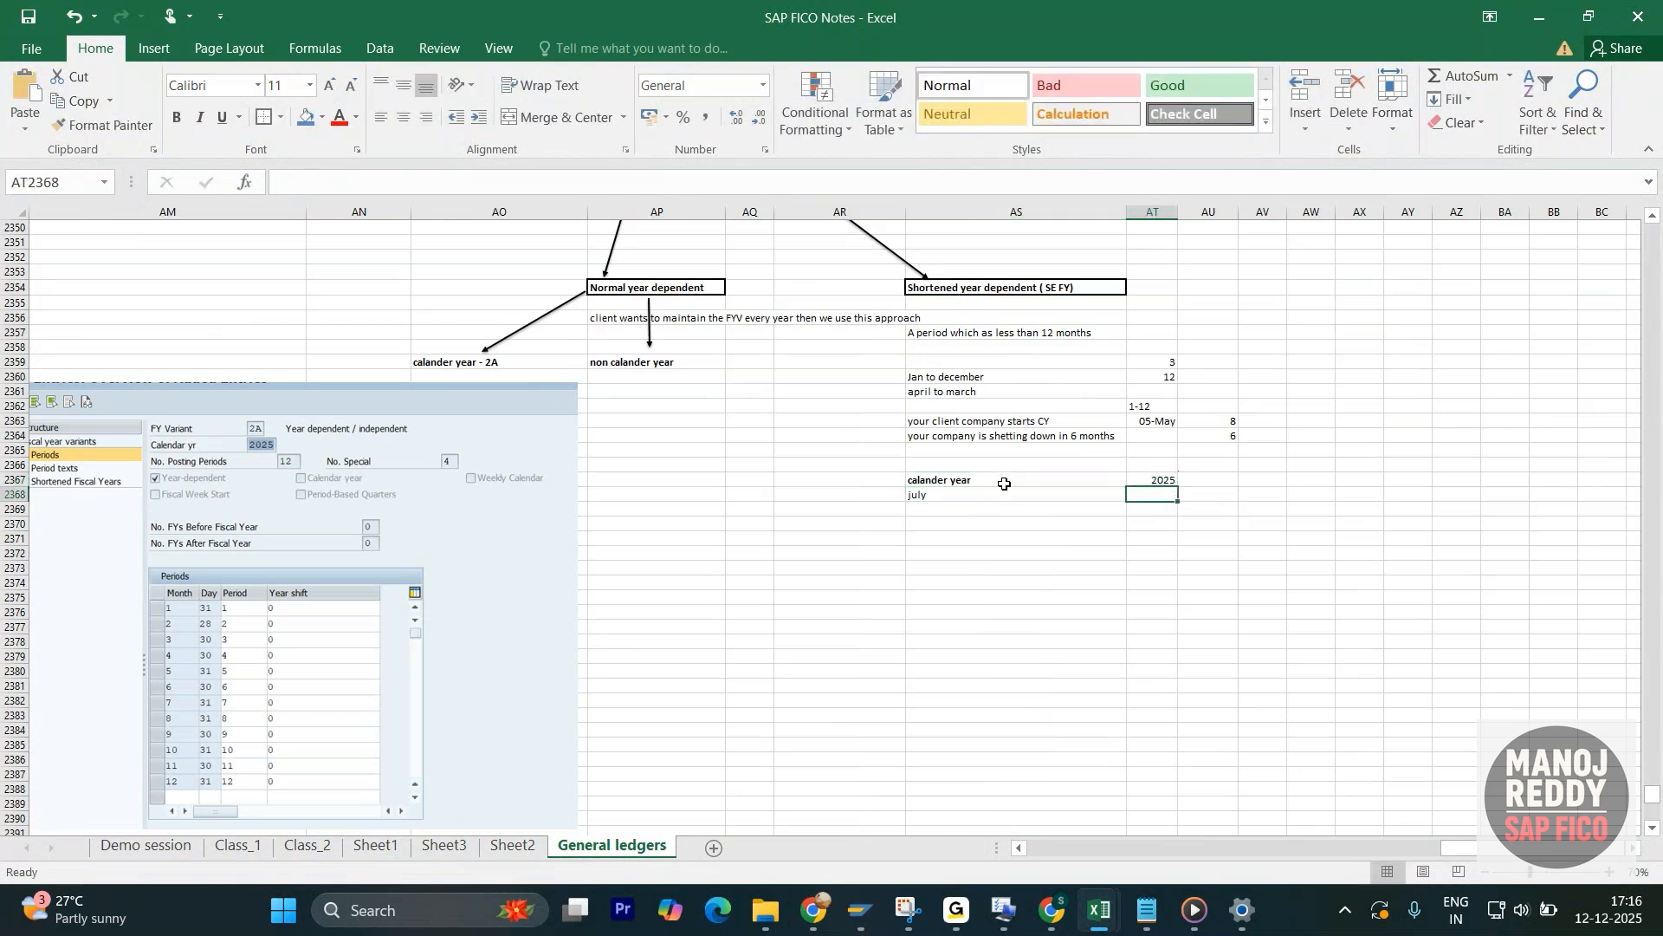
- Fill the months from july down to december and number them 1 to 6 in column AR
click(952, 496)
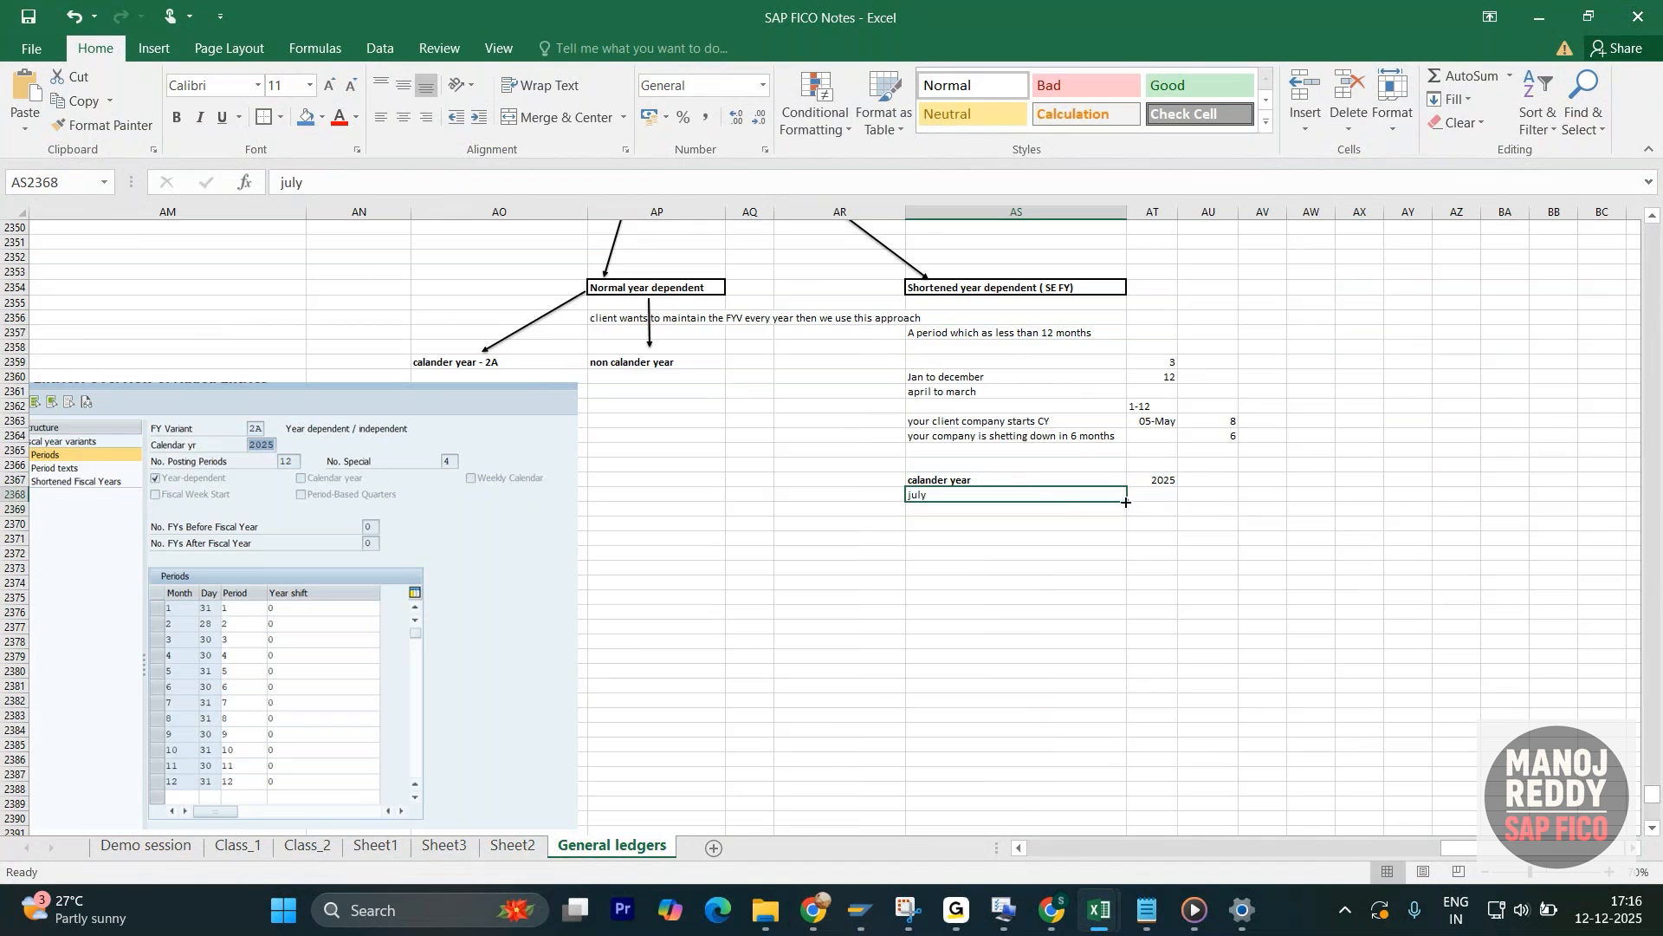
drag(1126, 502, 1126, 578)
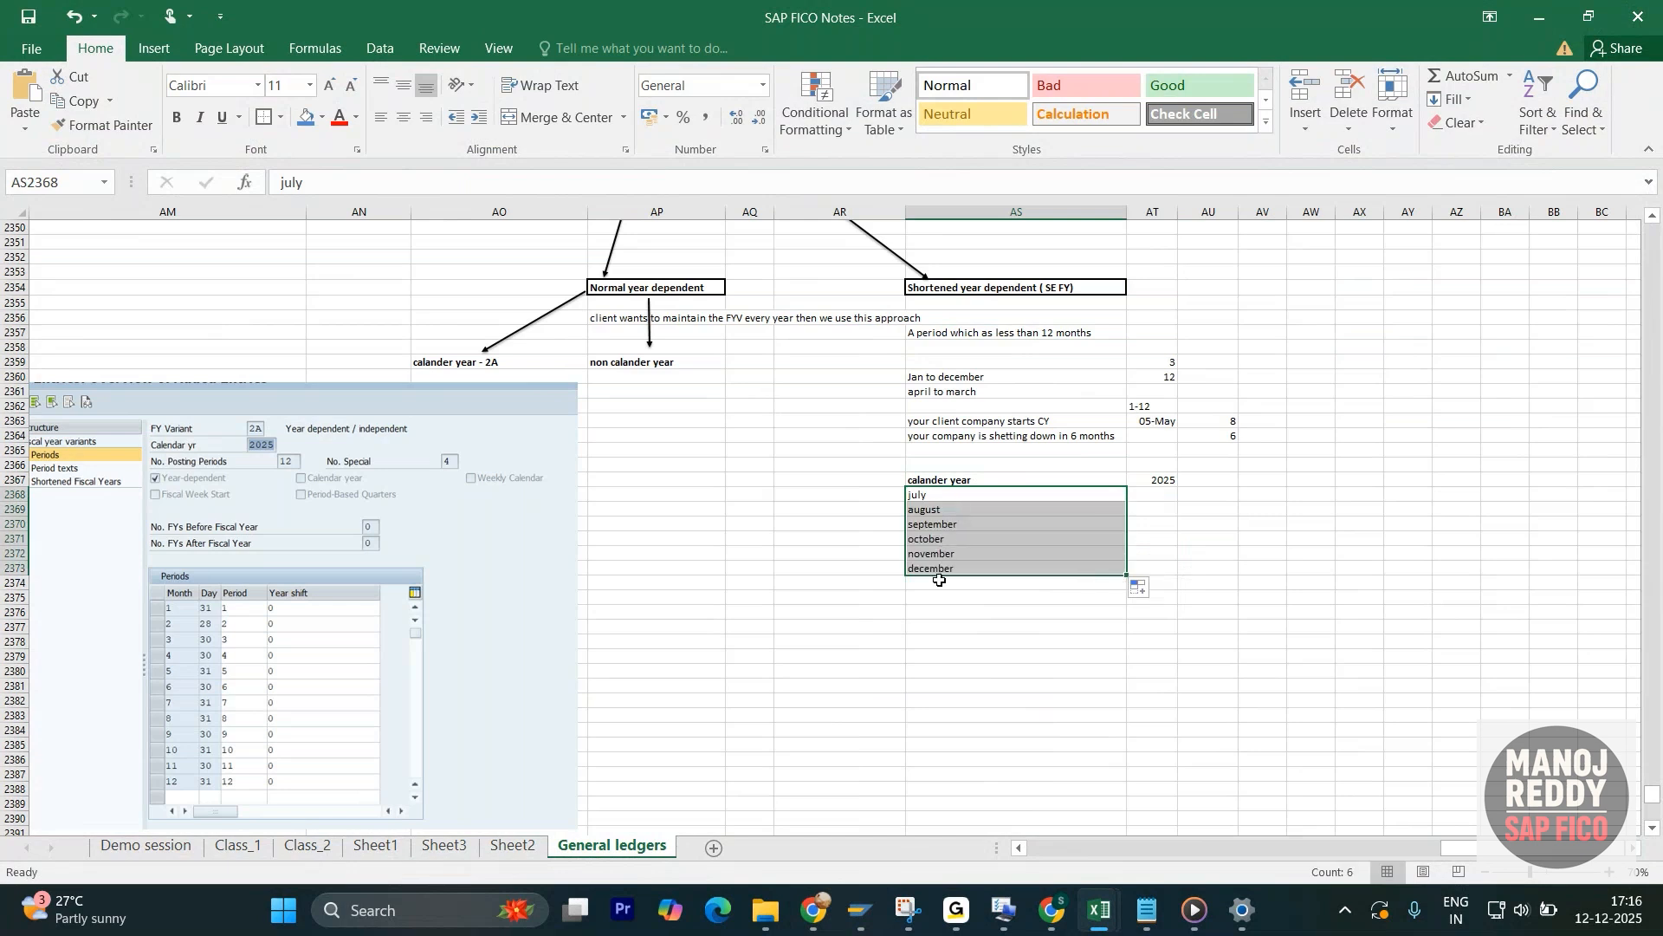
click(895, 501)
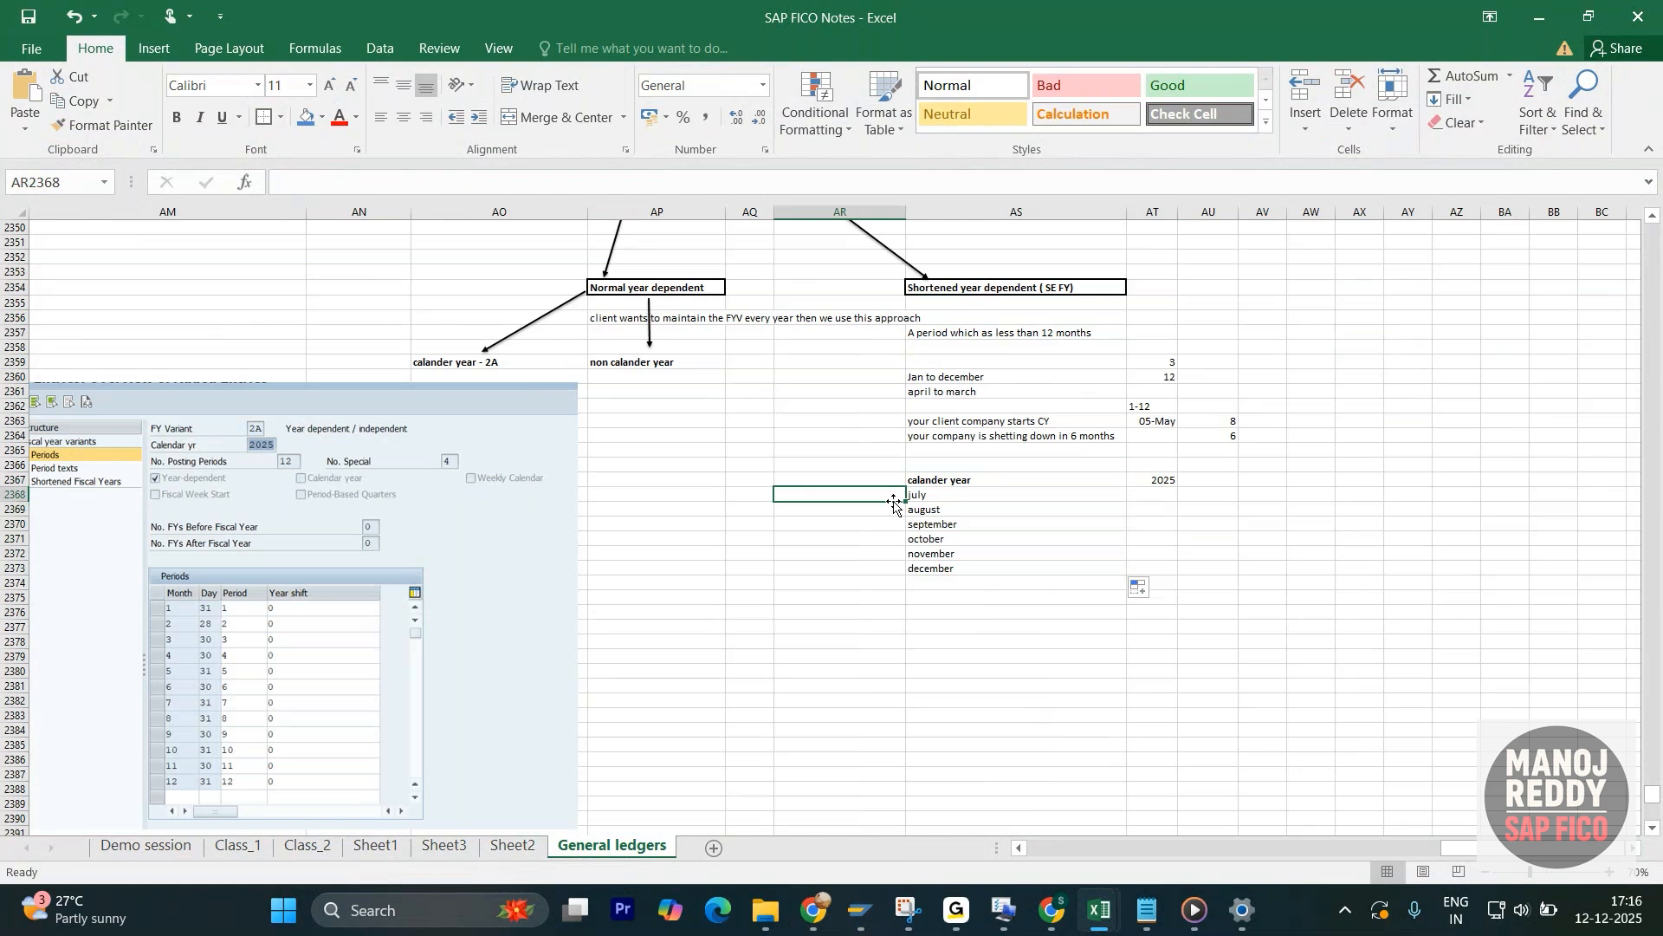
text(1)
key(Return)
text(2)
key(Return)
text(3)
key(Return)
text(4)
key(Return)
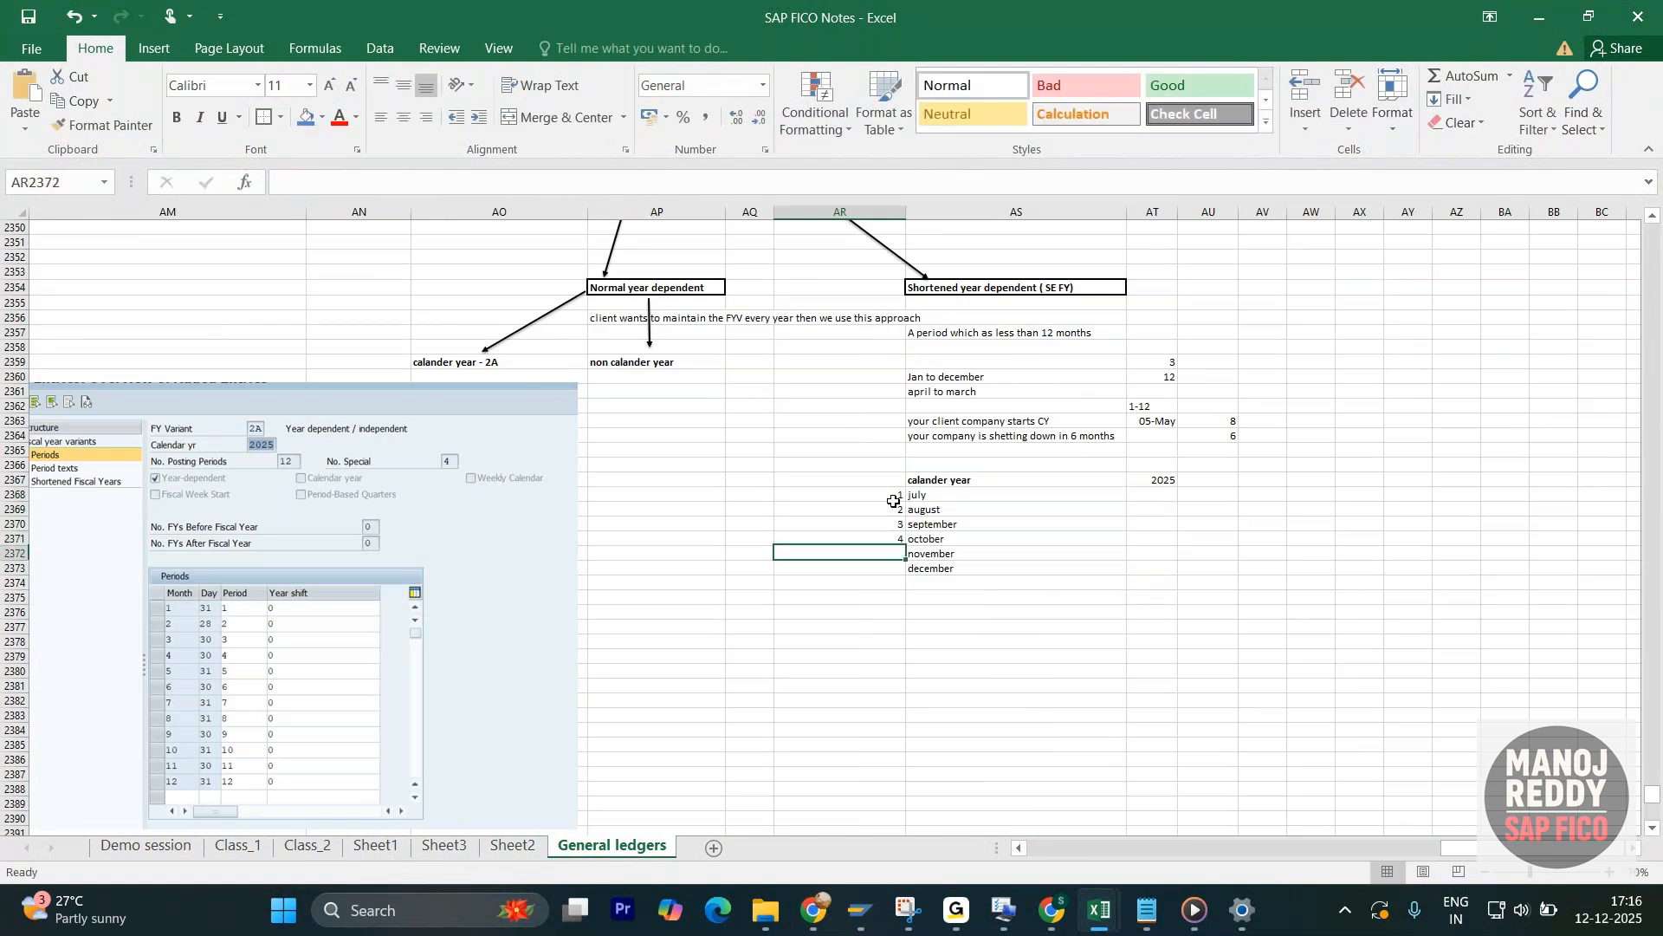
text(5)
key(Return)
text(6)
key(Return)
- Highlight the numbered july to december rows under calander year 2025 to review the six shortened periods
drag(893, 496, 889, 569)
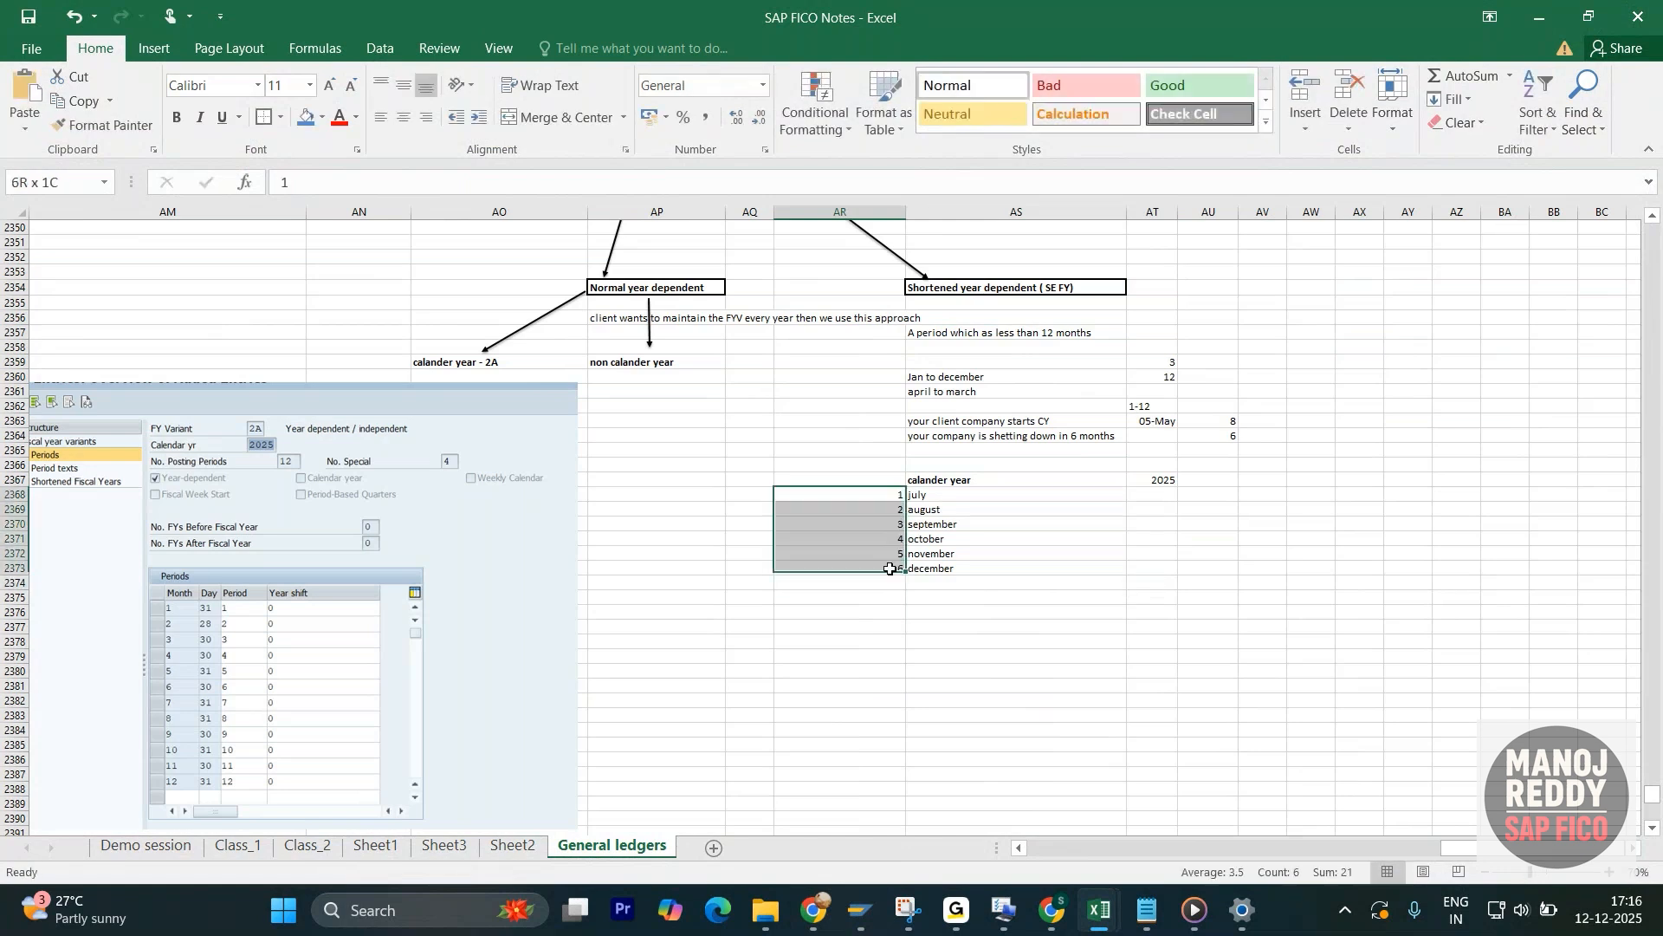
click(1117, 511)
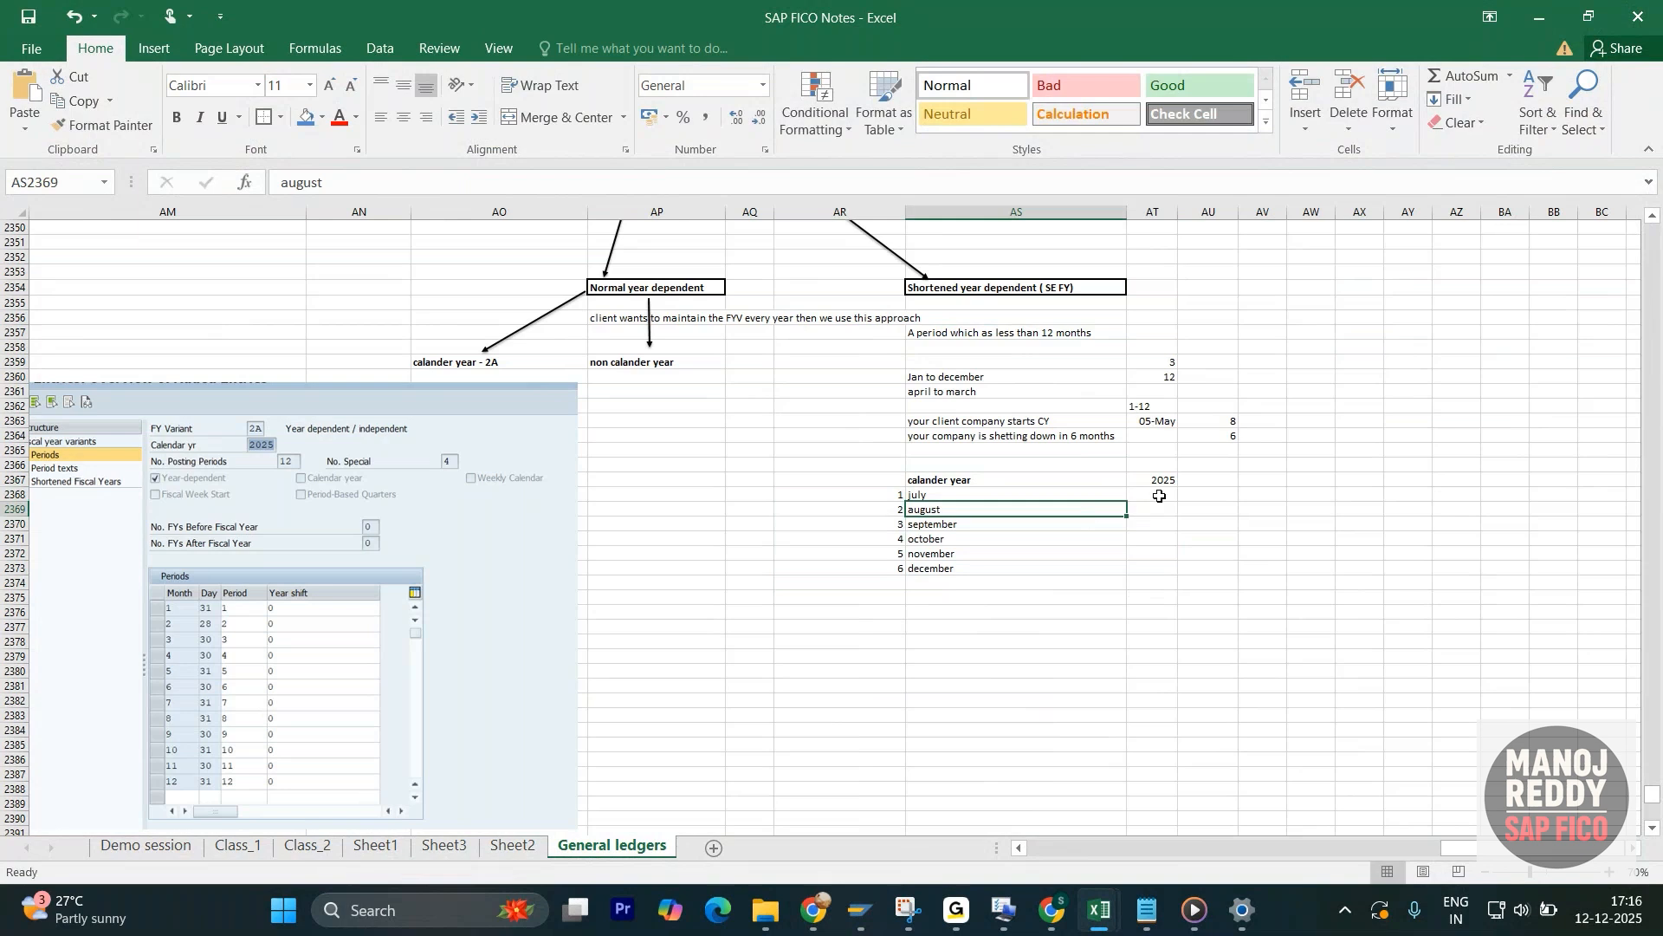
drag(1159, 496, 1135, 567)
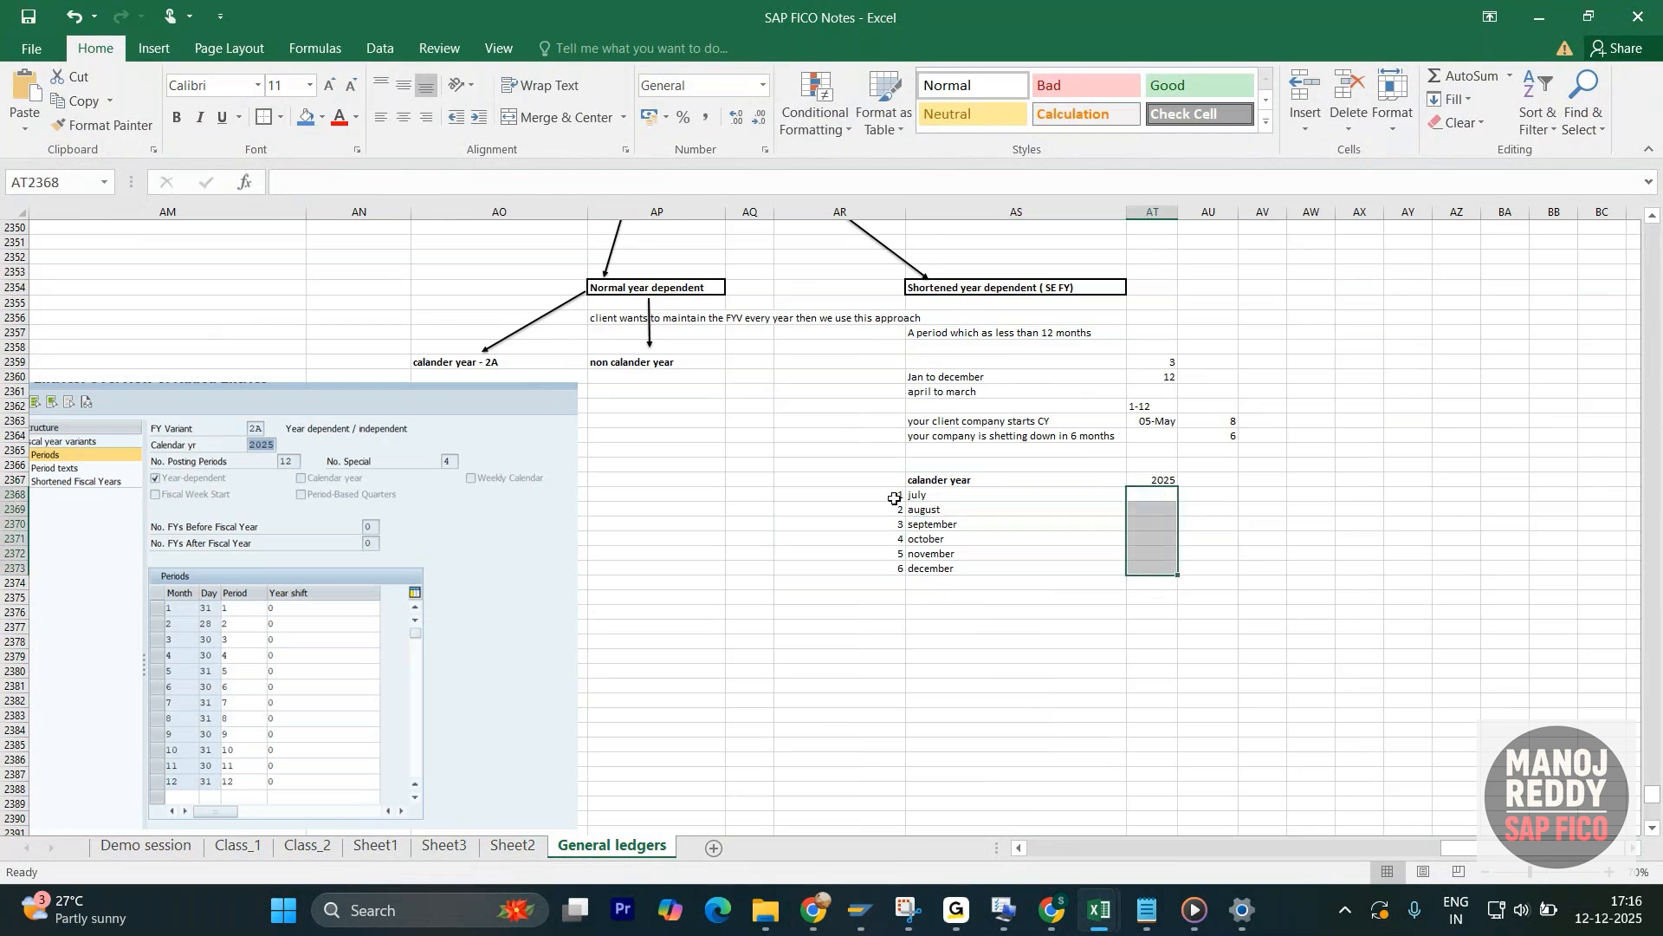
drag(894, 498, 1143, 563)
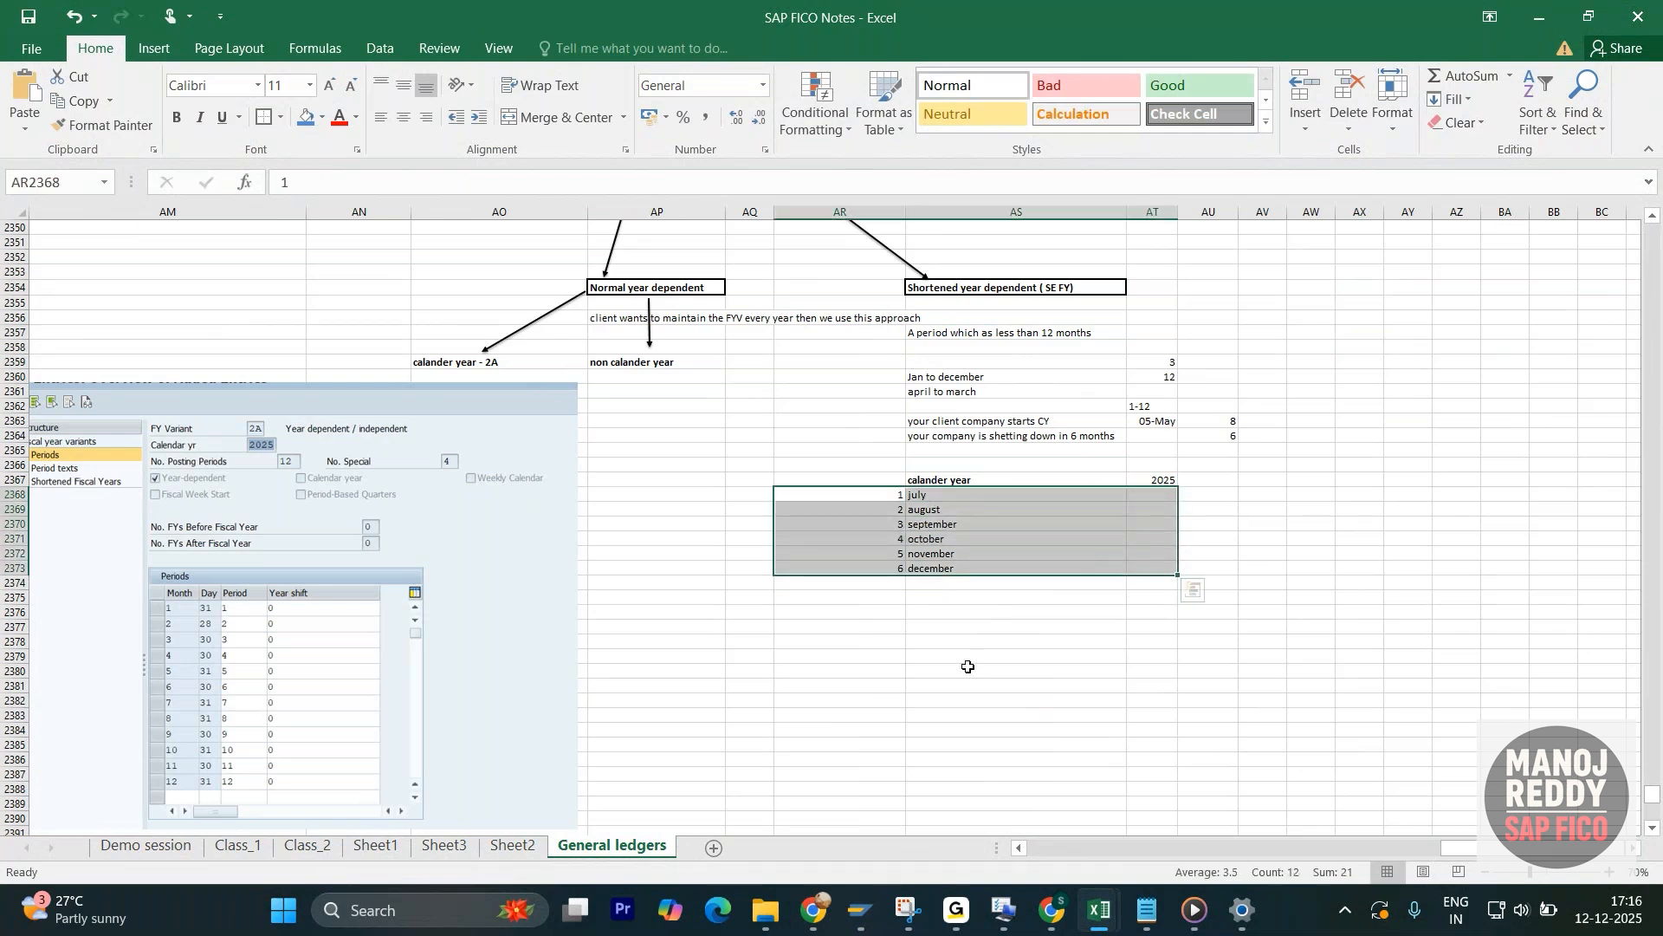
- Switch to the SAP new fiscal year variant entries and change variant 5A's description to "shortened FY-6M,4Spl"
click(861, 910)
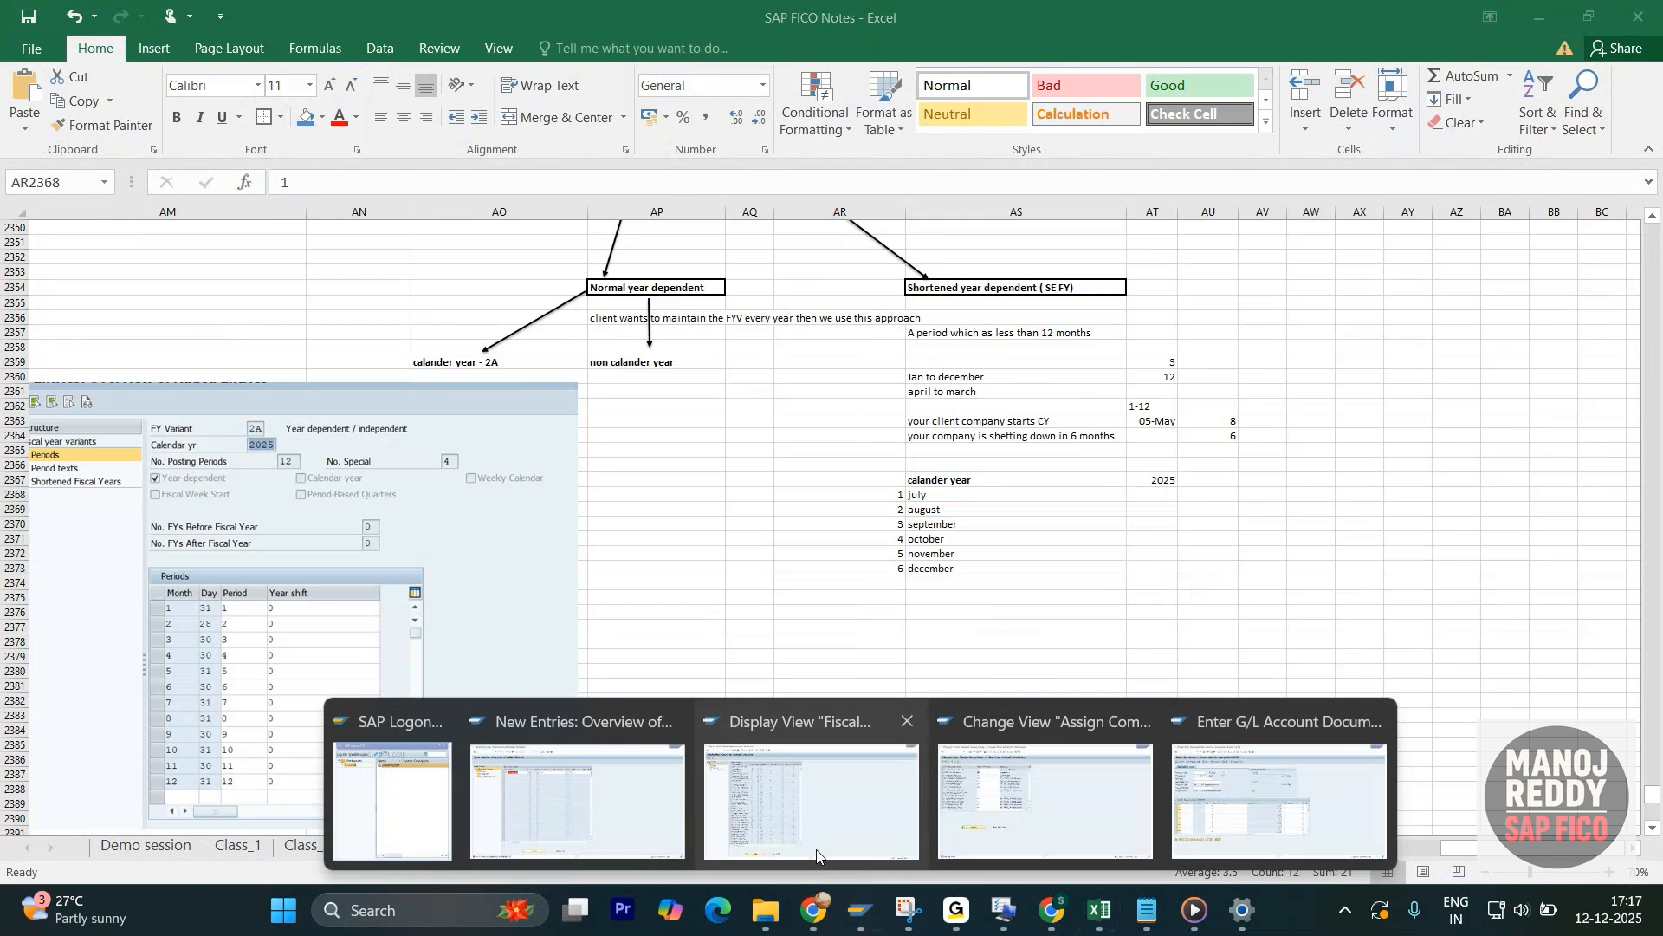
mouse_move(709, 814)
click(660, 804)
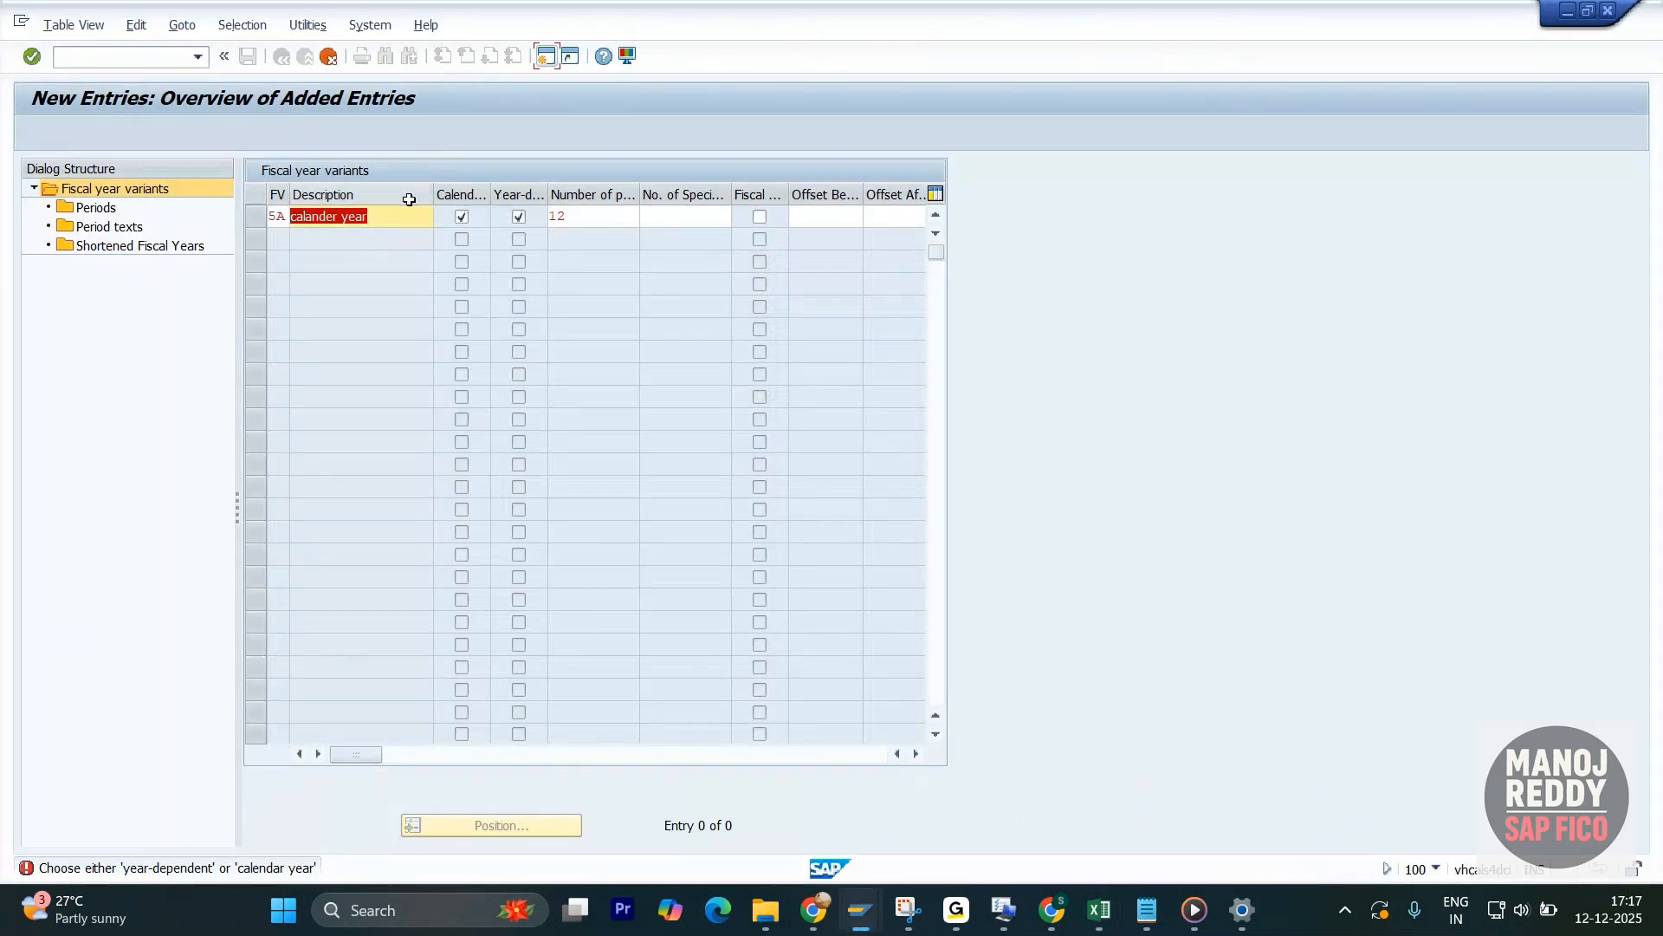
click(389, 217)
drag(387, 216, 291, 217)
key(BackSpace)
text(sho)
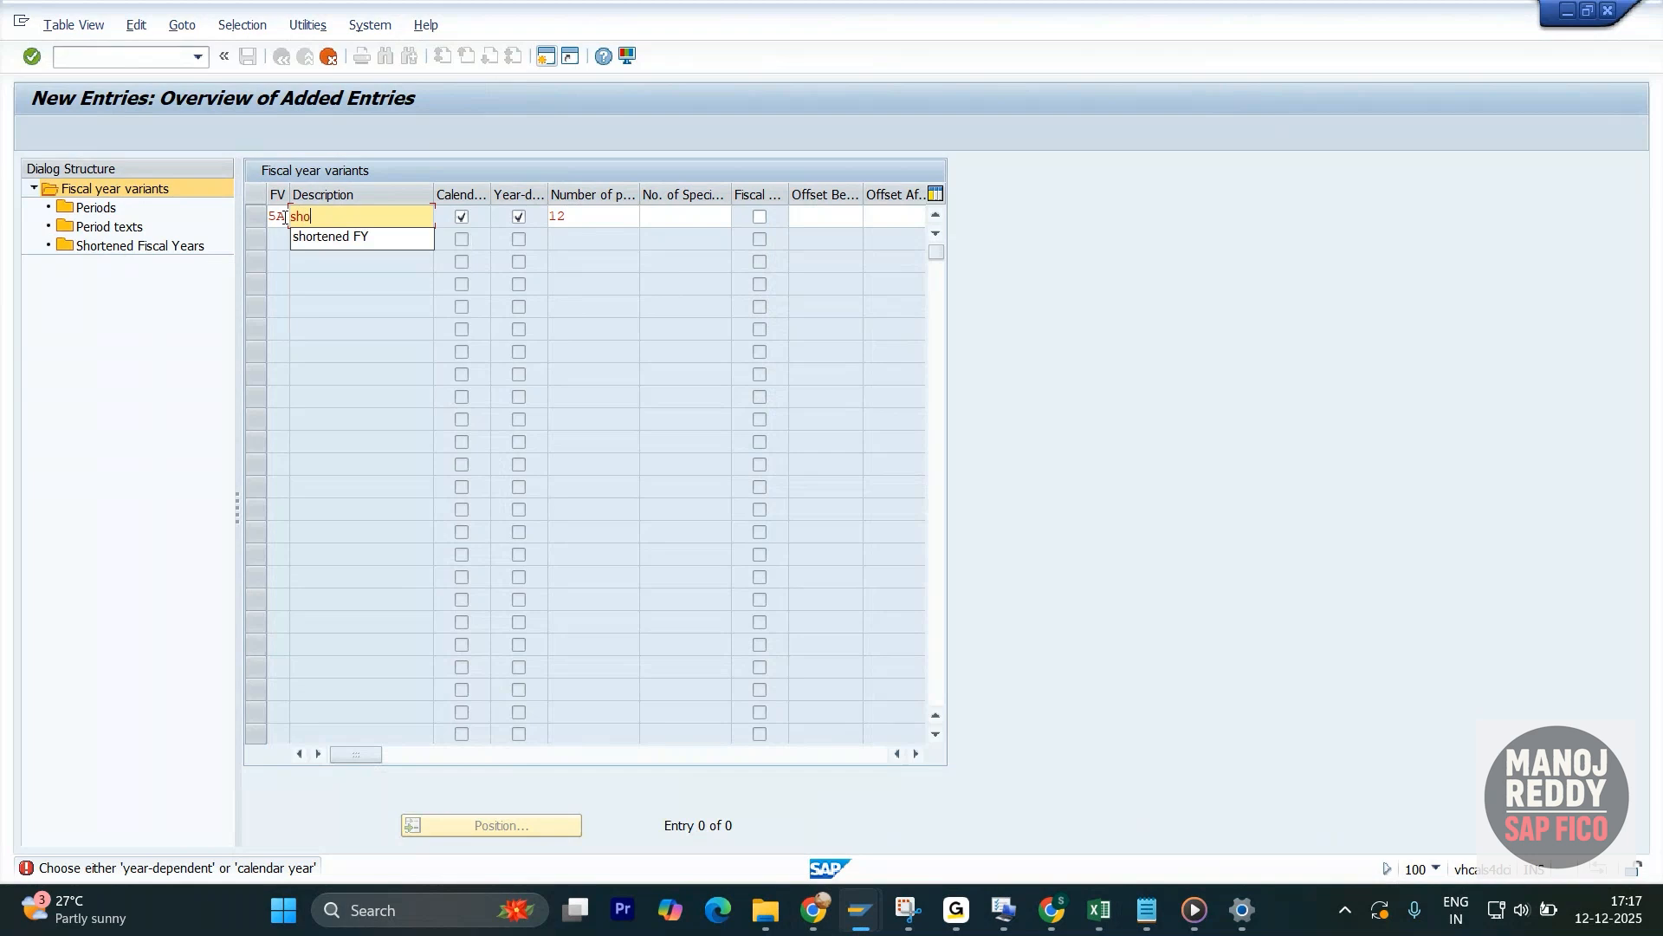
text(rtened FY-6M,4)
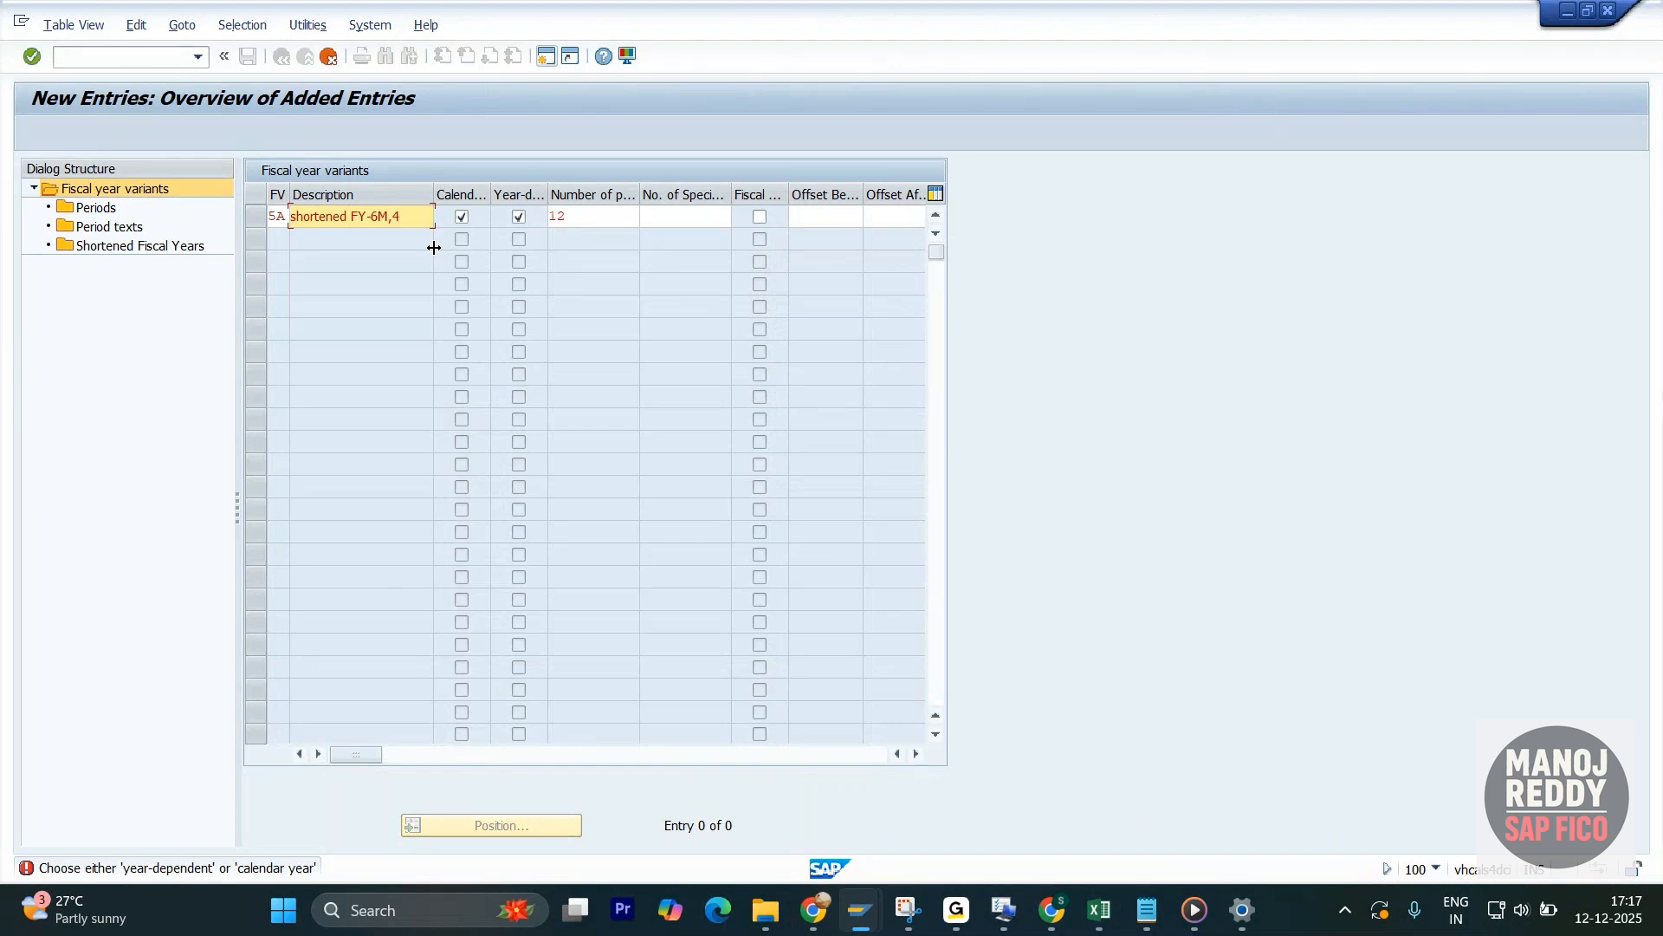
text(Spl)
- Clear the Calendar year option for variant 5A, set 4 special periods and save the entry
click(461, 216)
drag(419, 216, 282, 223)
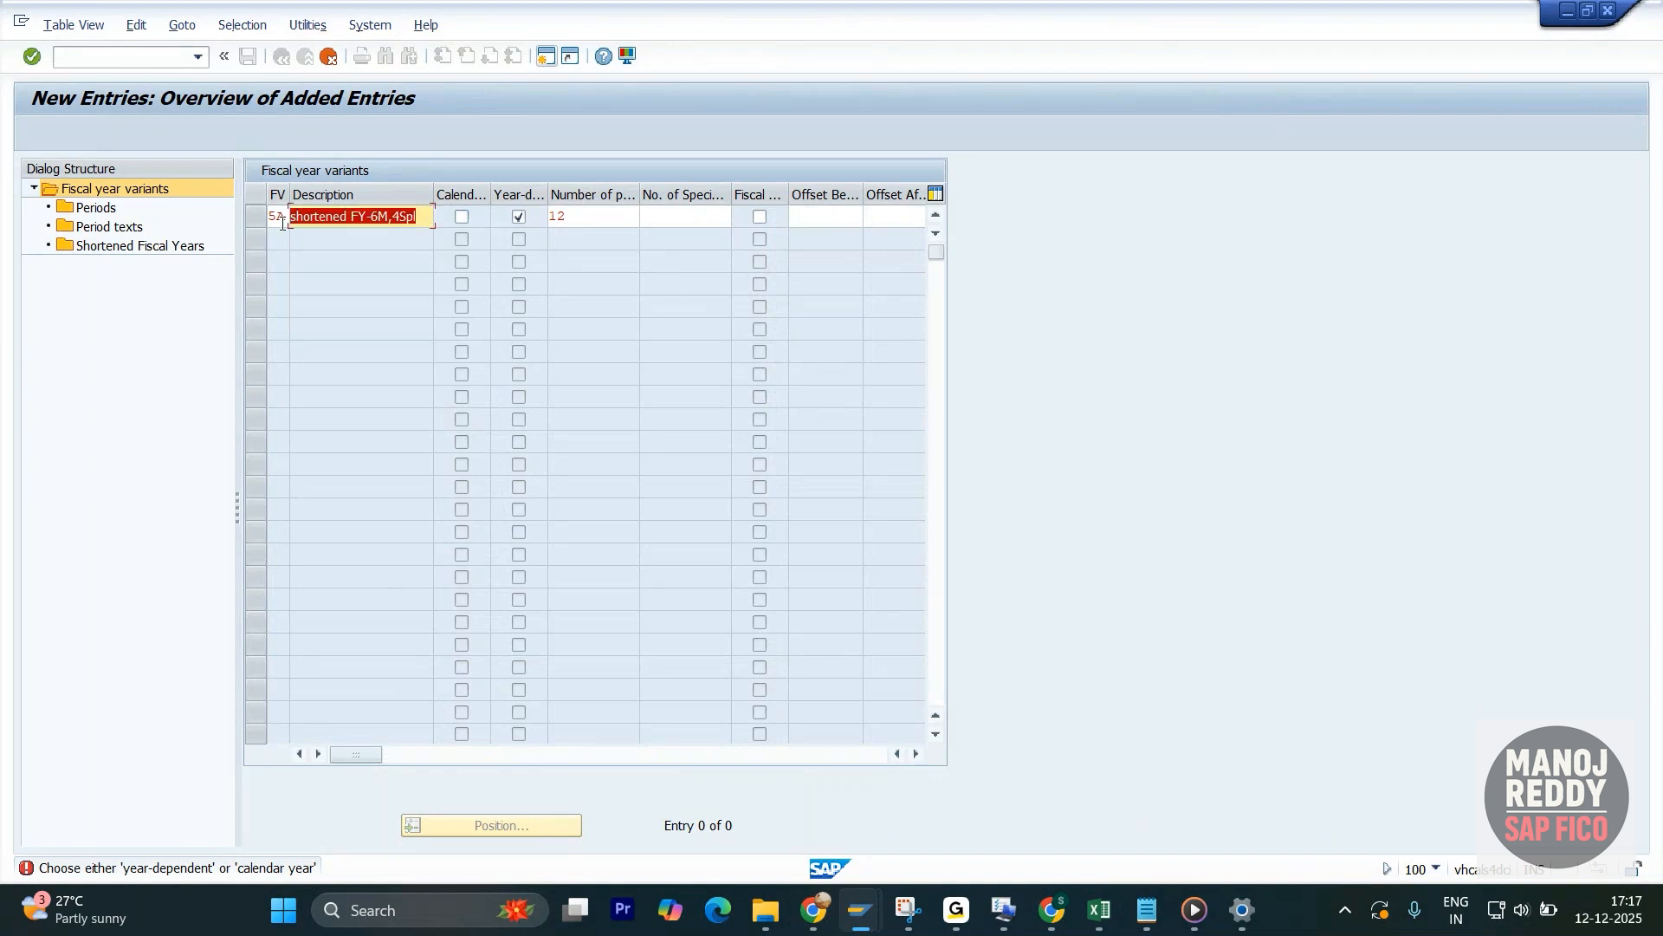
double_click(591, 214)
click(707, 213)
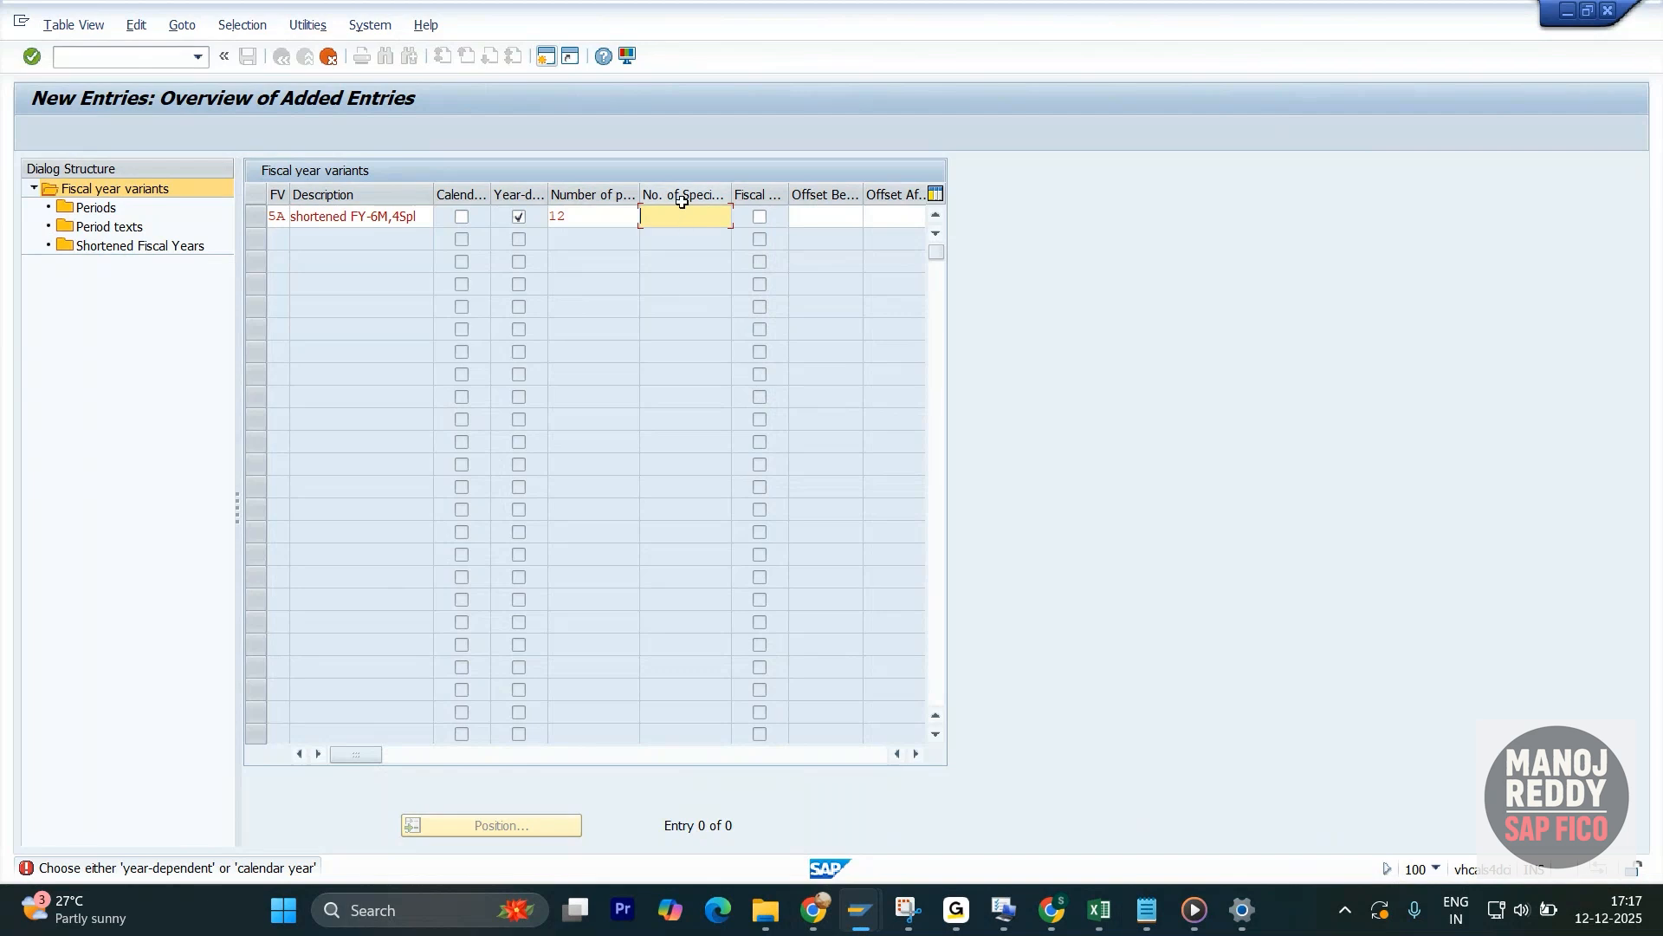
text(4)
key(Return)
click(248, 56)
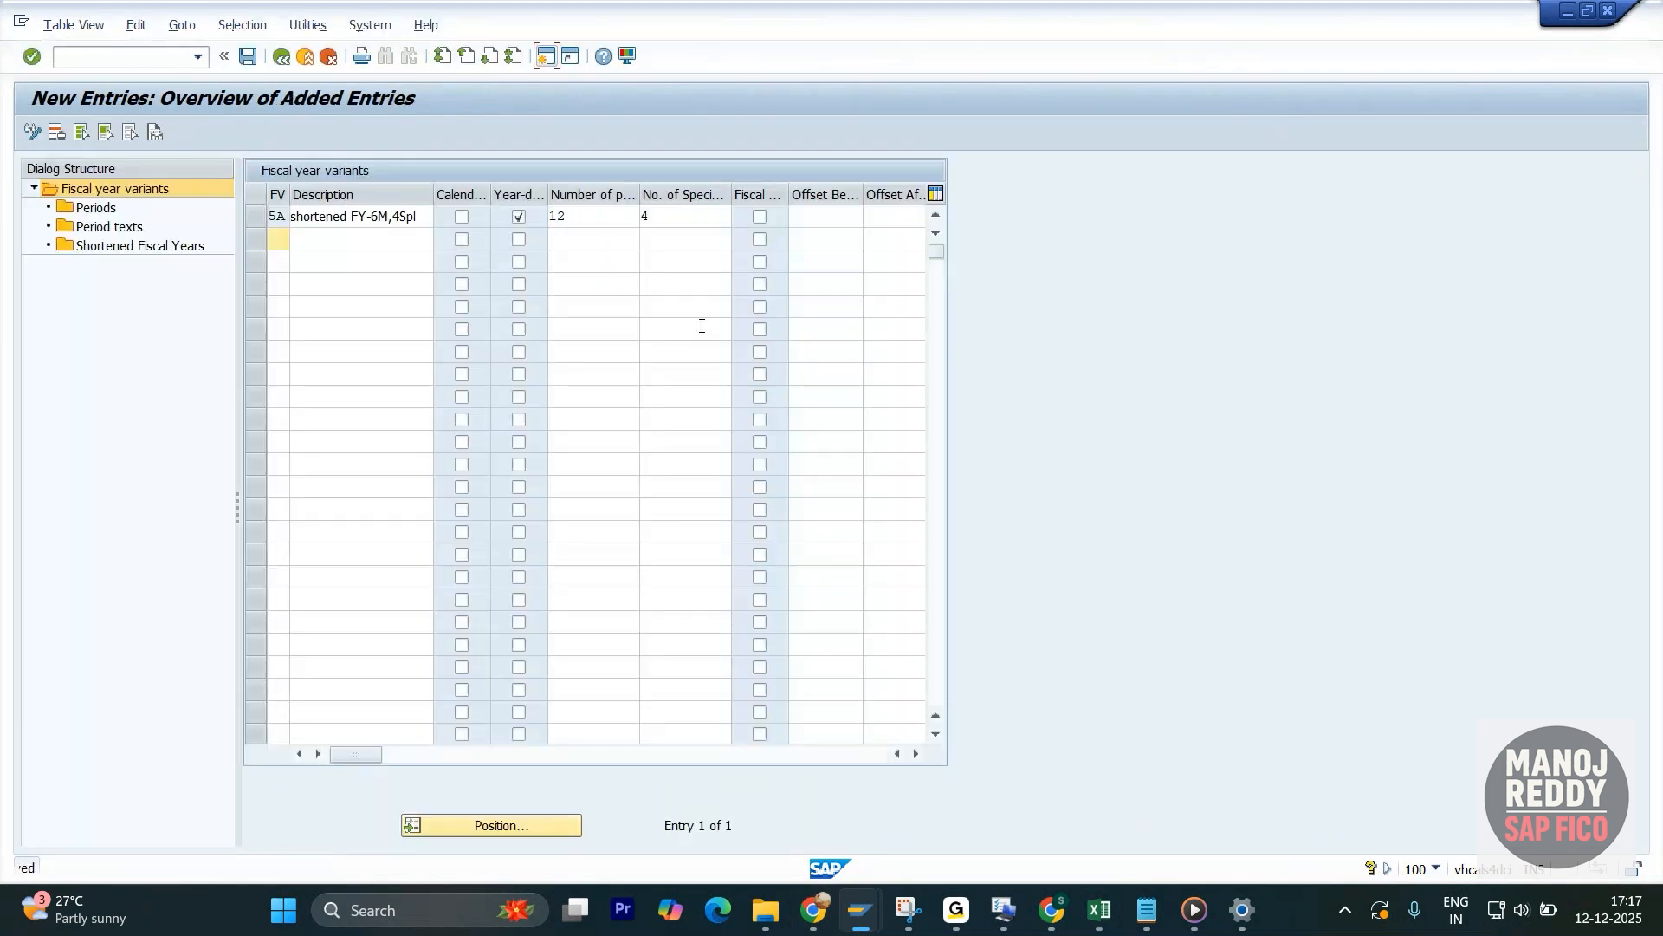
- Open the Shortened Fiscal Years of variant 5A for fiscal year 2025
click(260, 218)
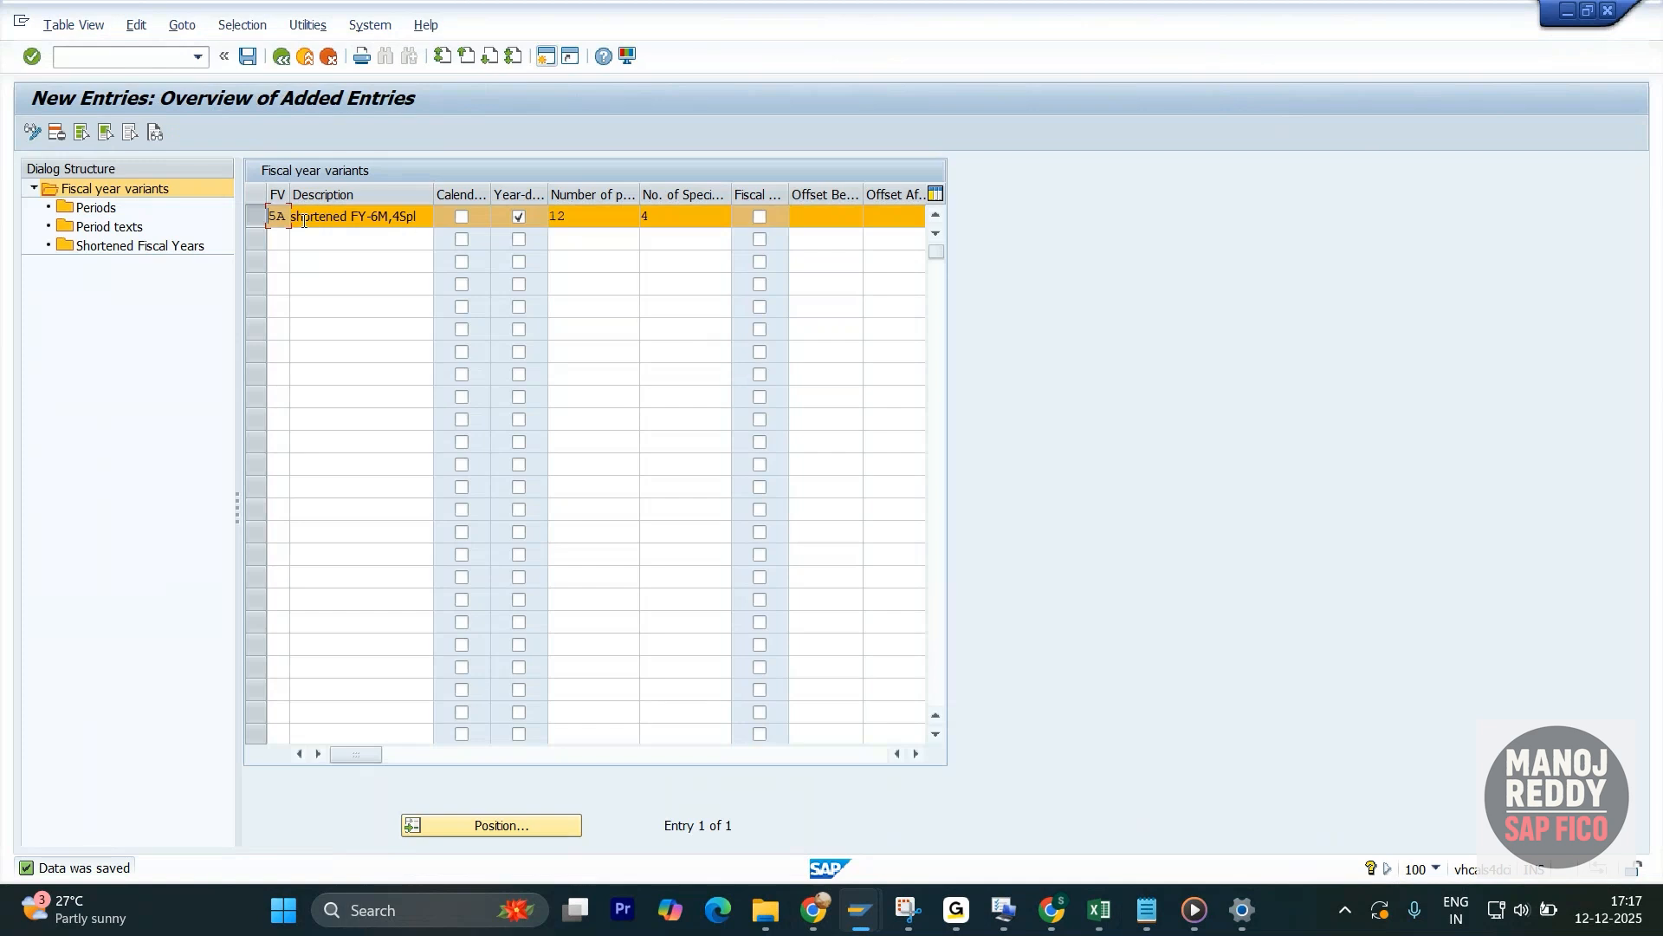
double_click(98, 247)
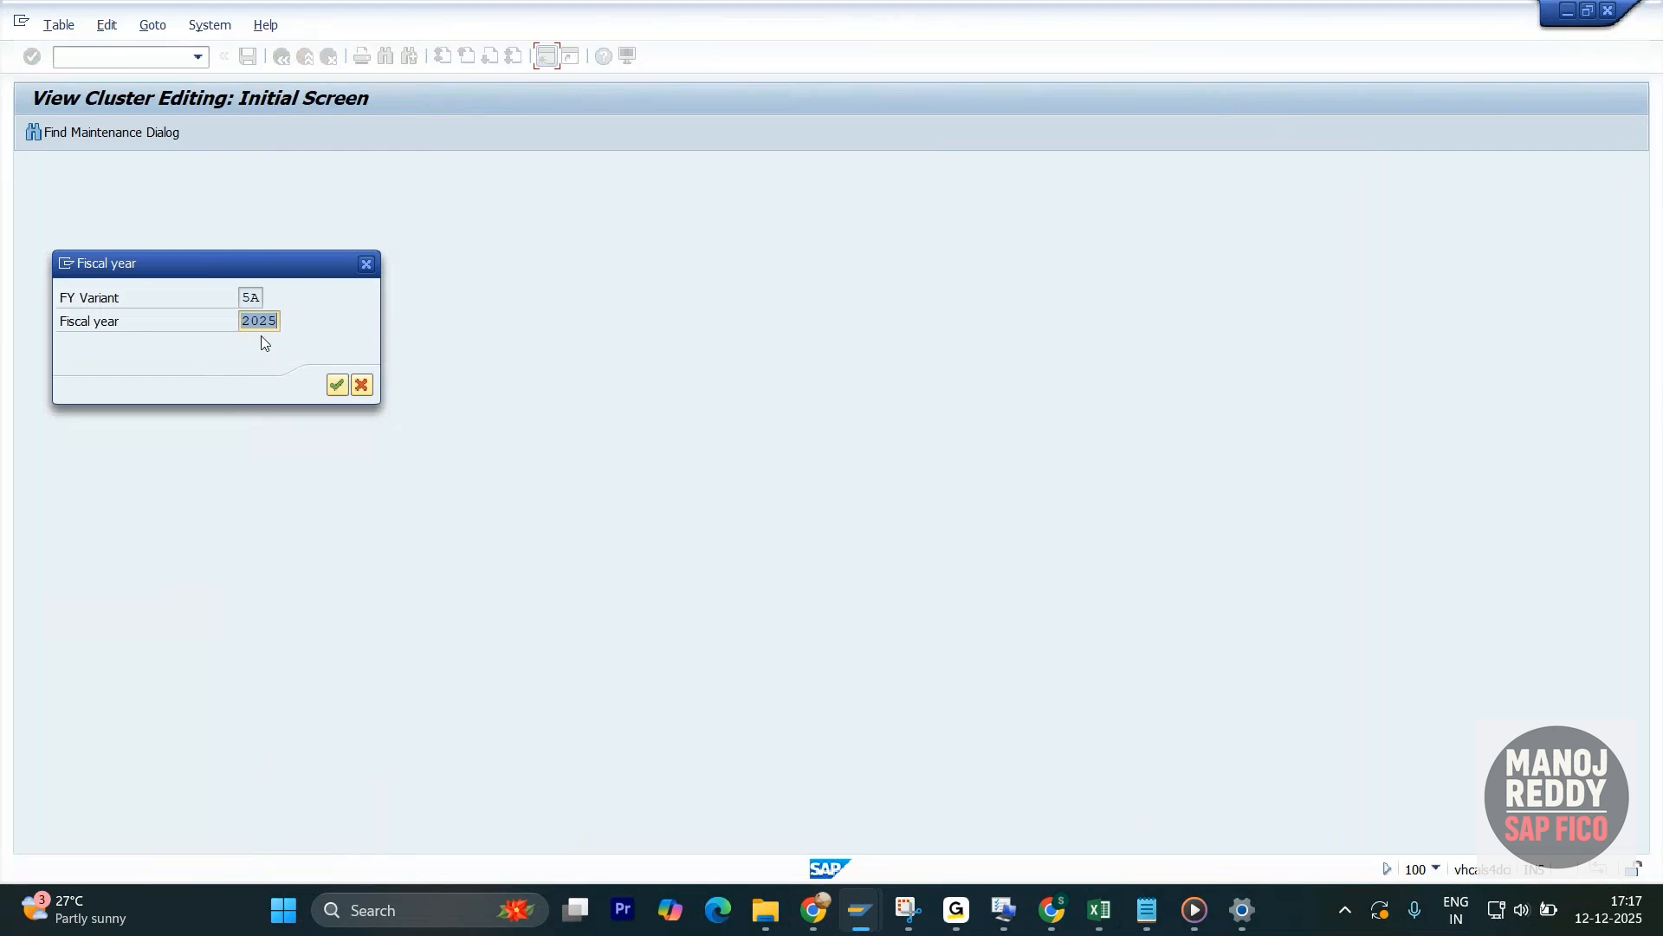
click(336, 385)
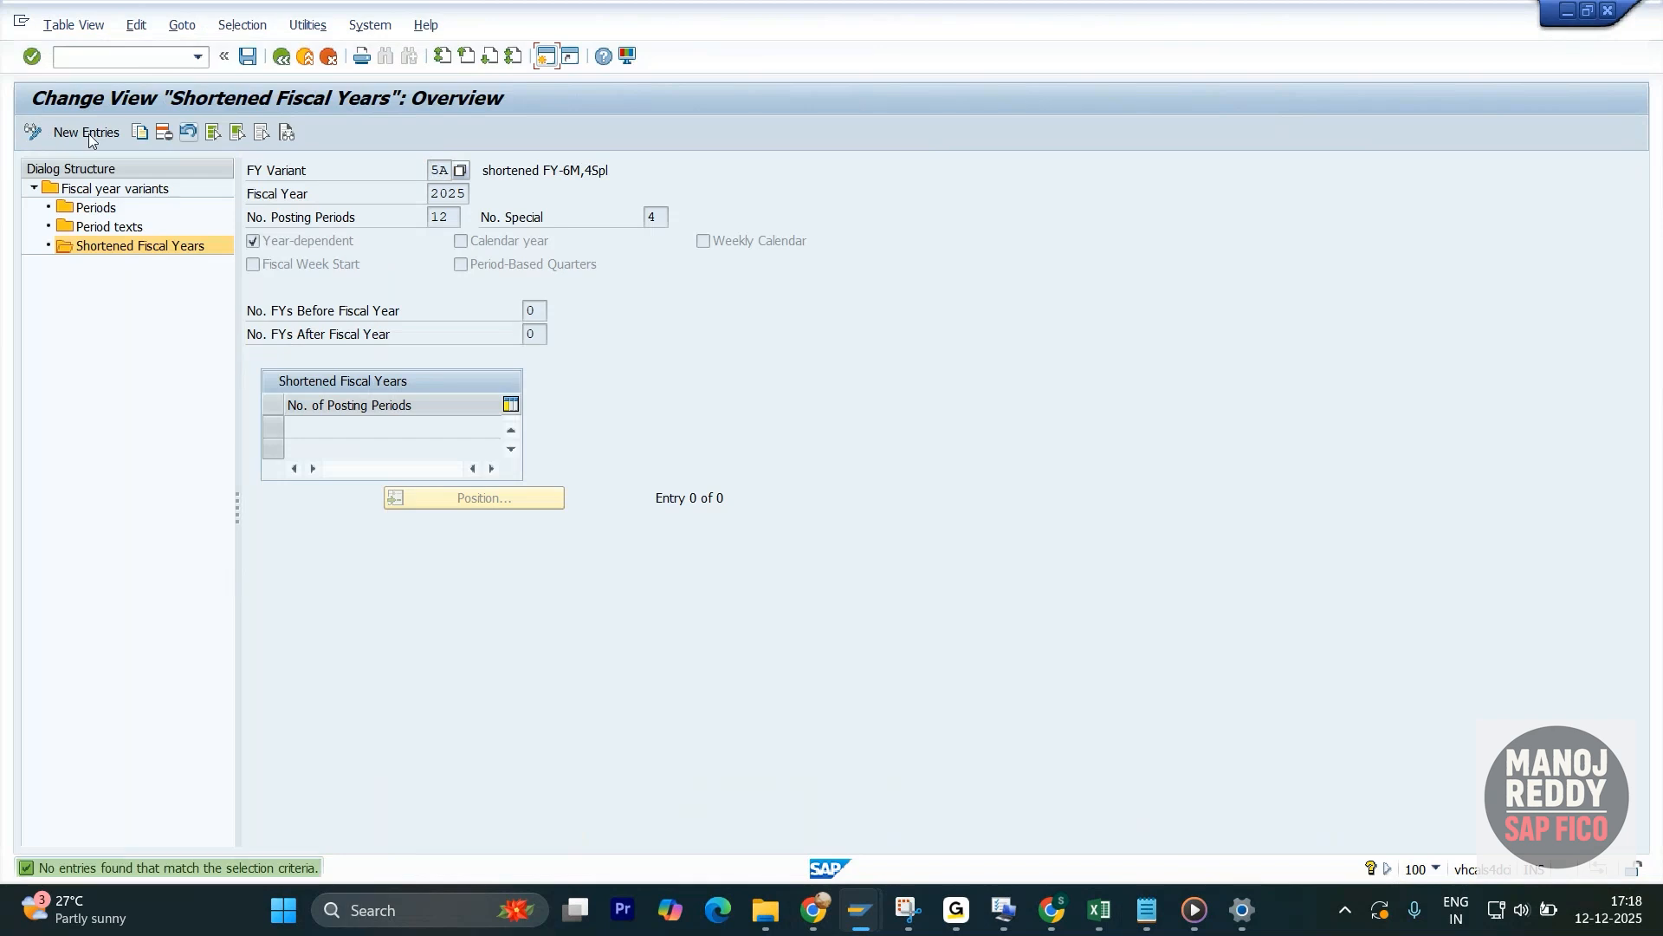
- Add a new shortened fiscal year entry for variant 5A with 6 posting periods
click(90, 133)
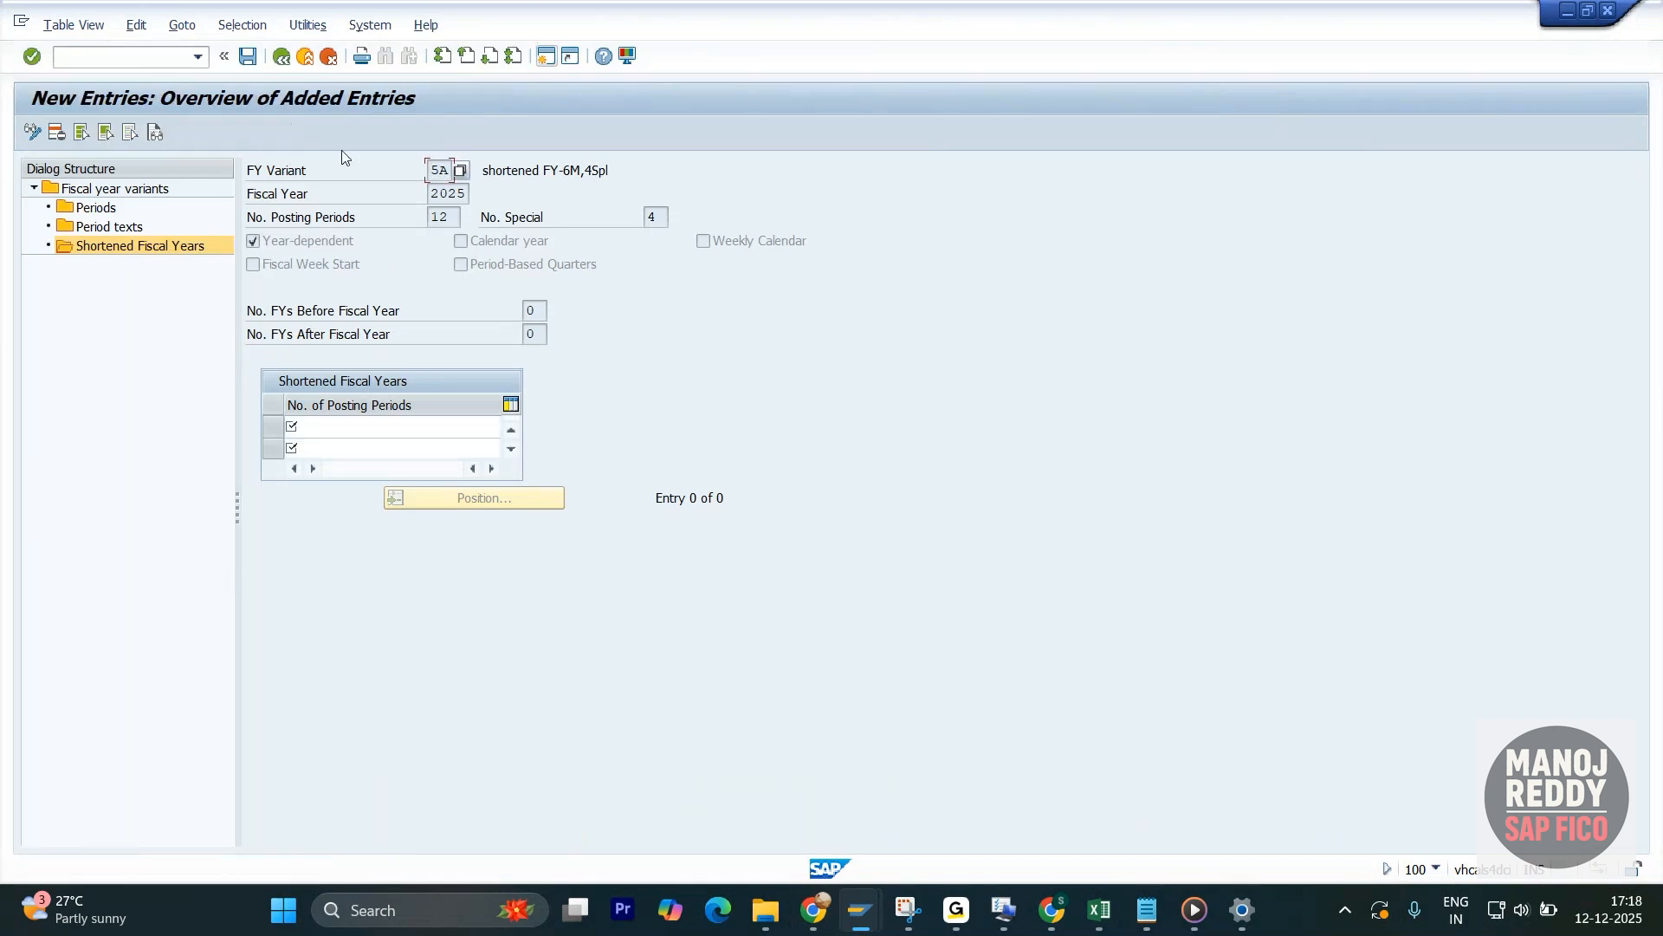
click(342, 429)
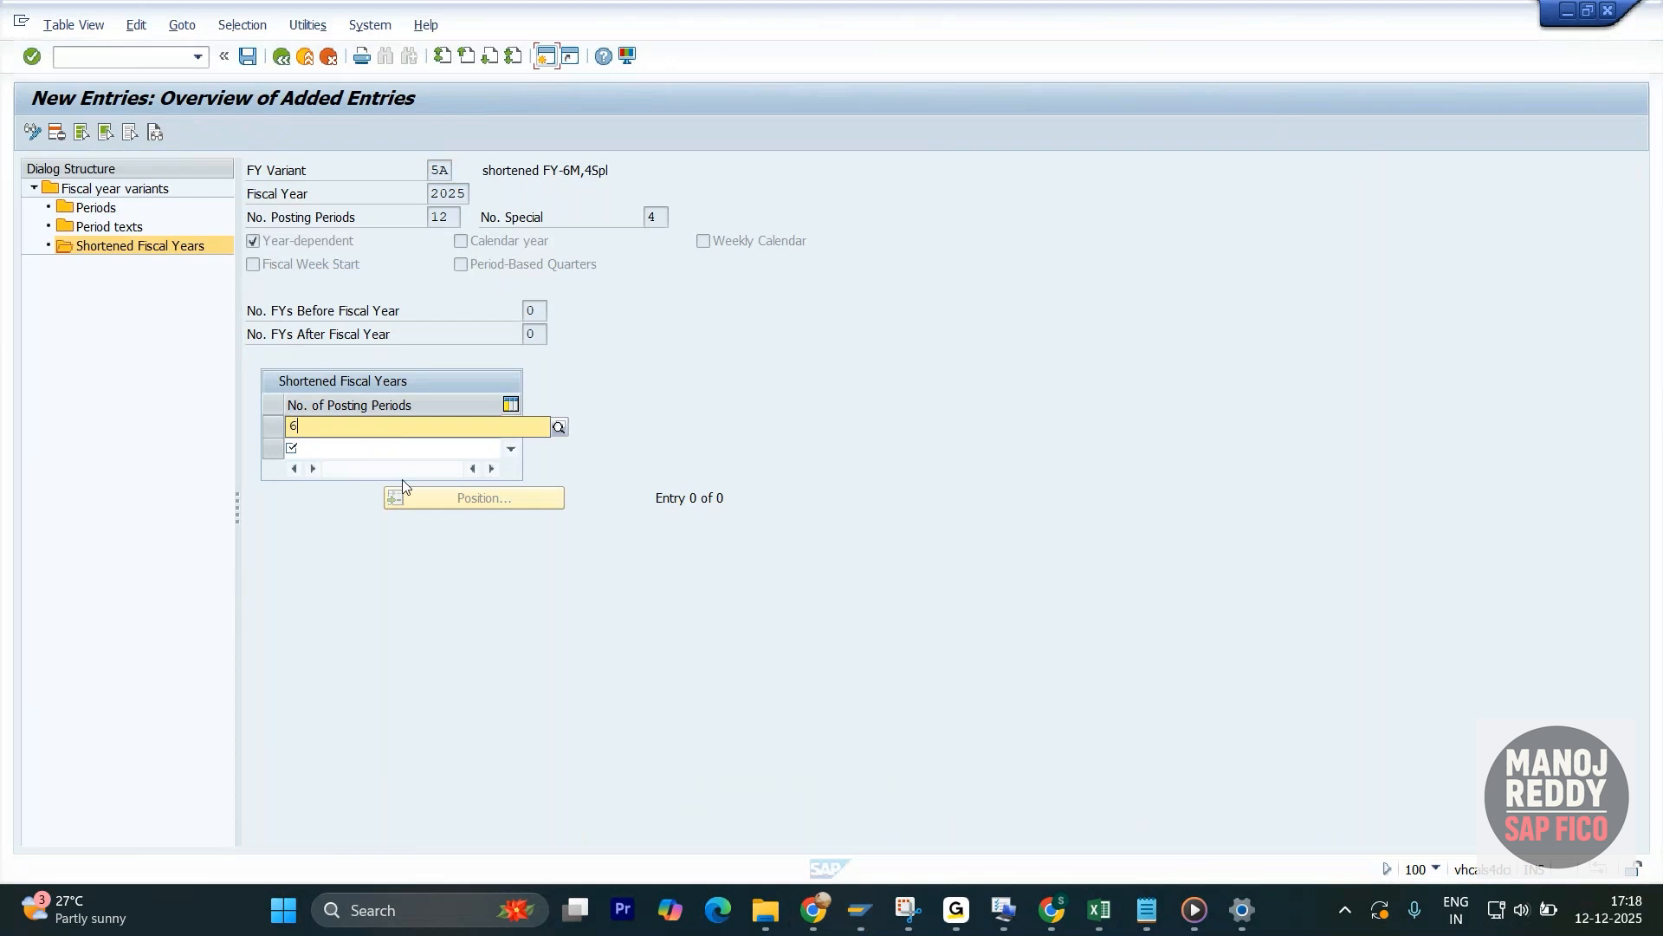
- Switch to the SAP FICO Notes in Excel and enter the year 2026 in AT2375, below the july to december list
key(alt+Tab)
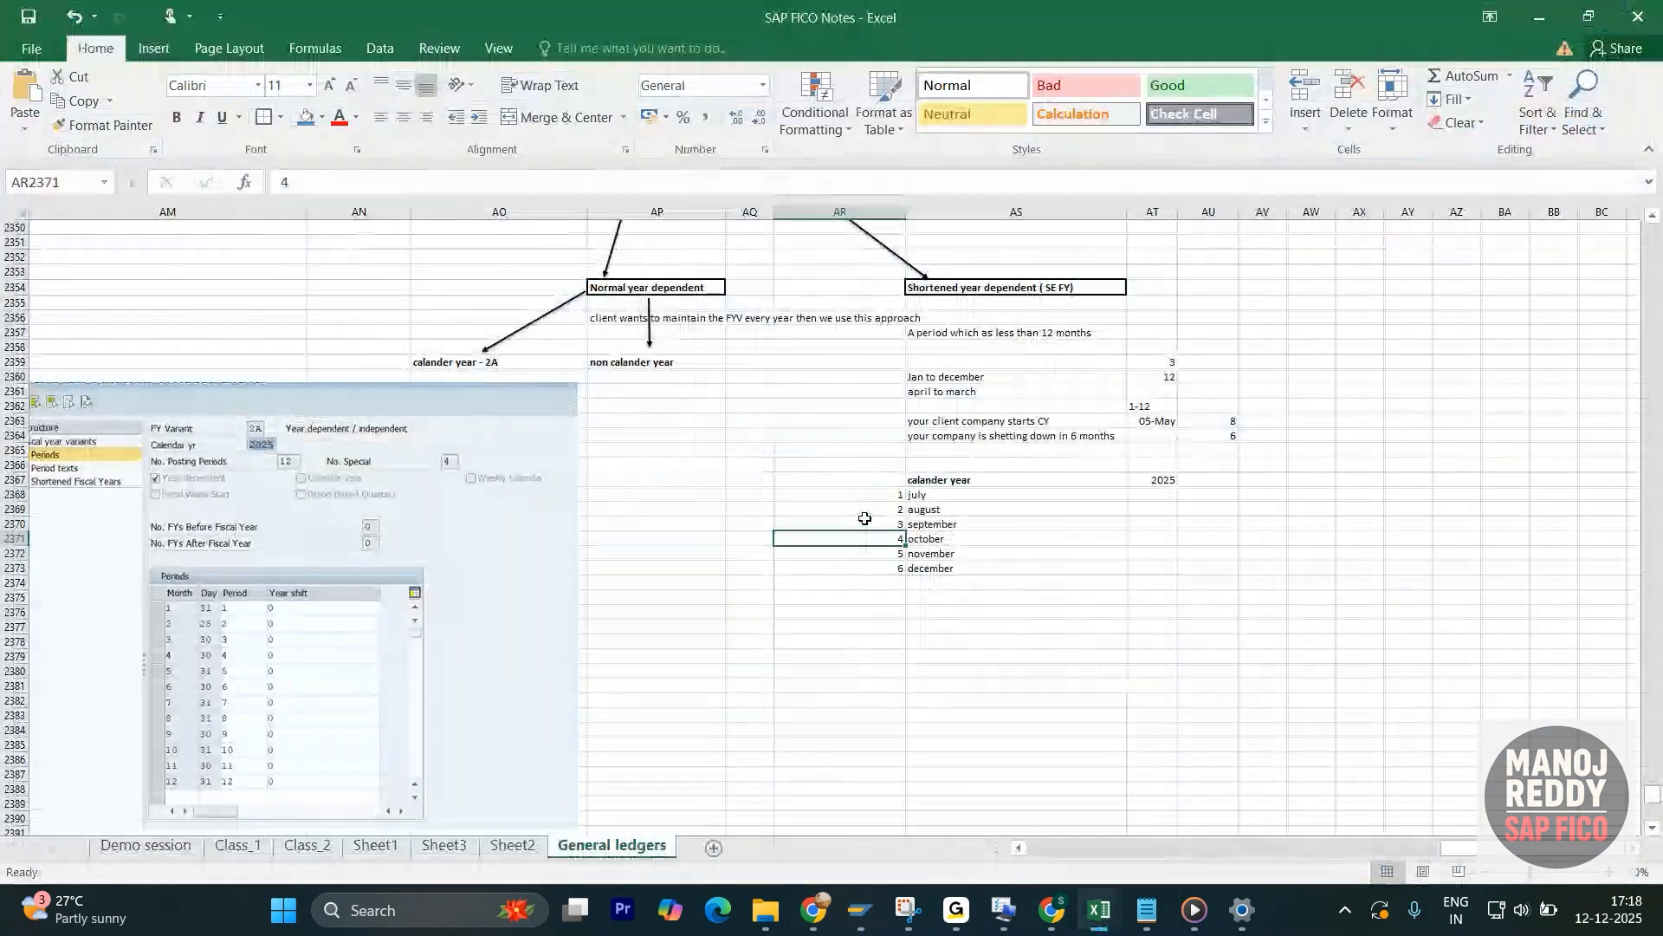
drag(868, 497, 873, 566)
click(923, 569)
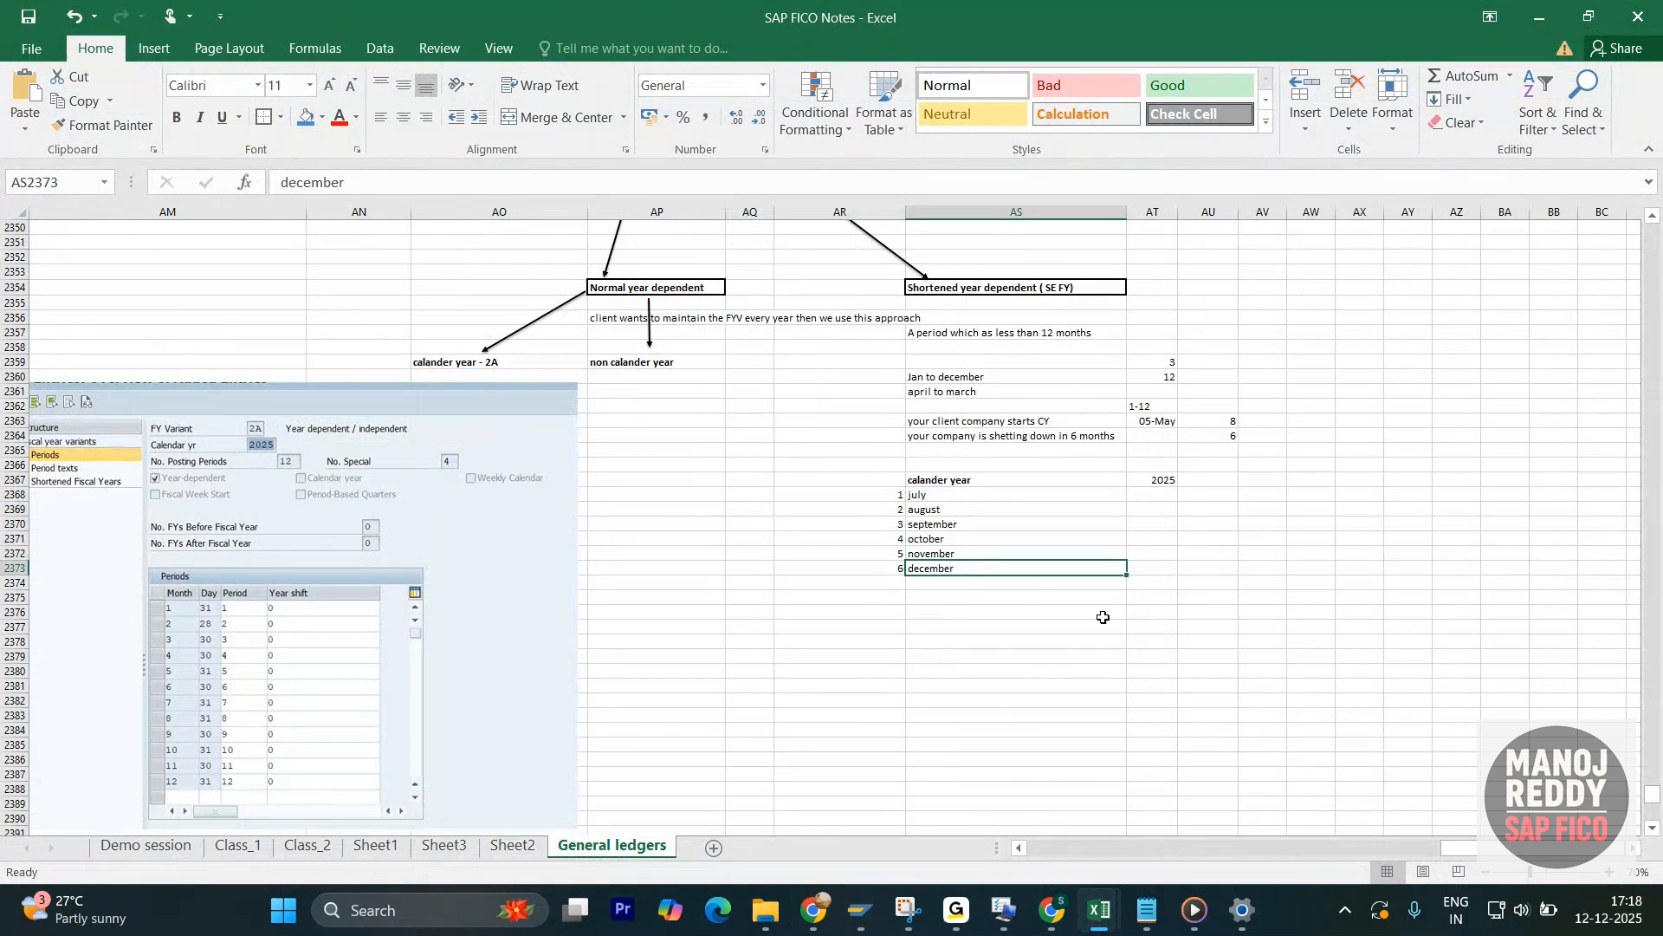
click(1144, 595)
text(2026)
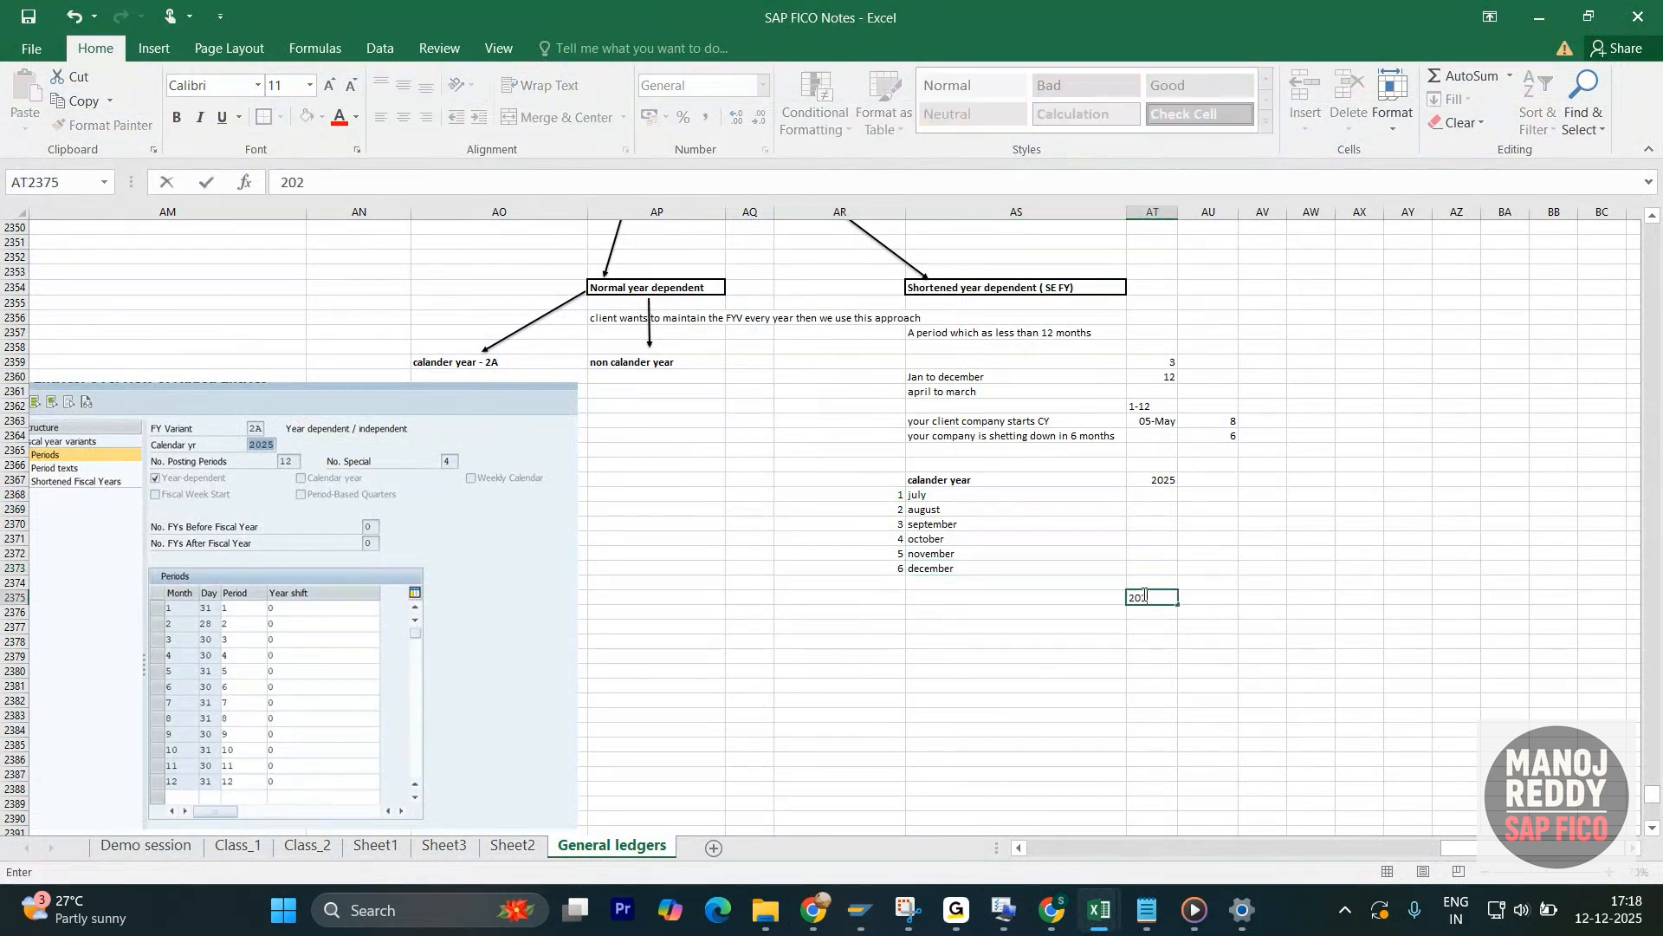
key(Return)
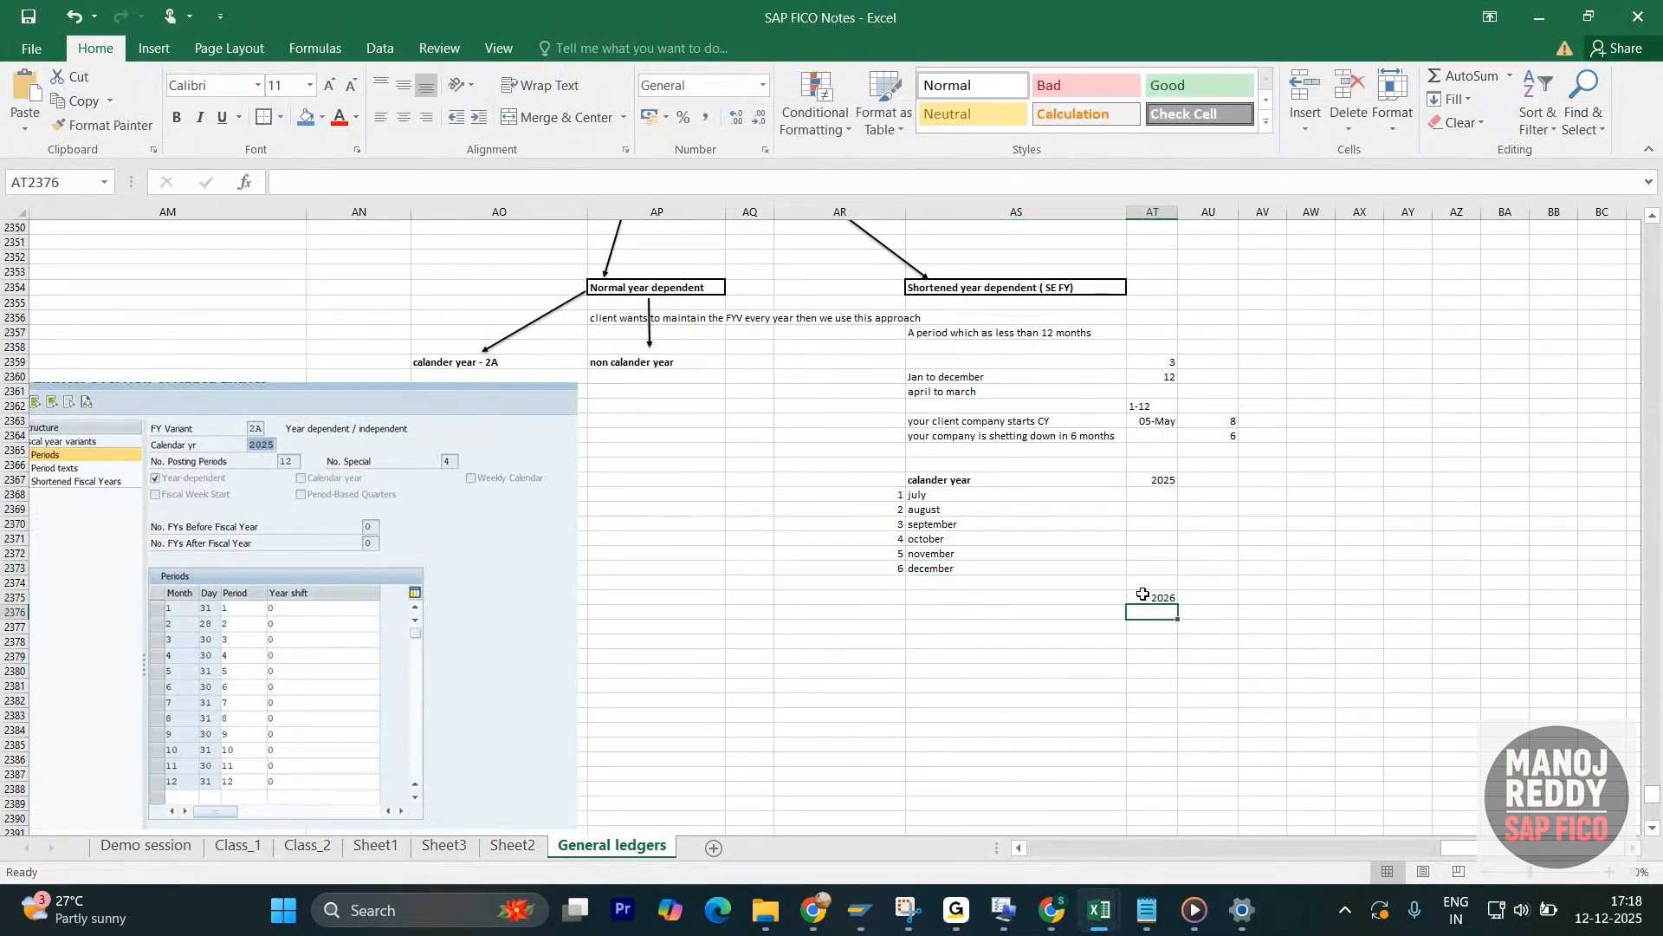
- List the first two periods under 2026 as 1 Jan and 2 feb in AR2377:AS2378
click(878, 627)
text(1)
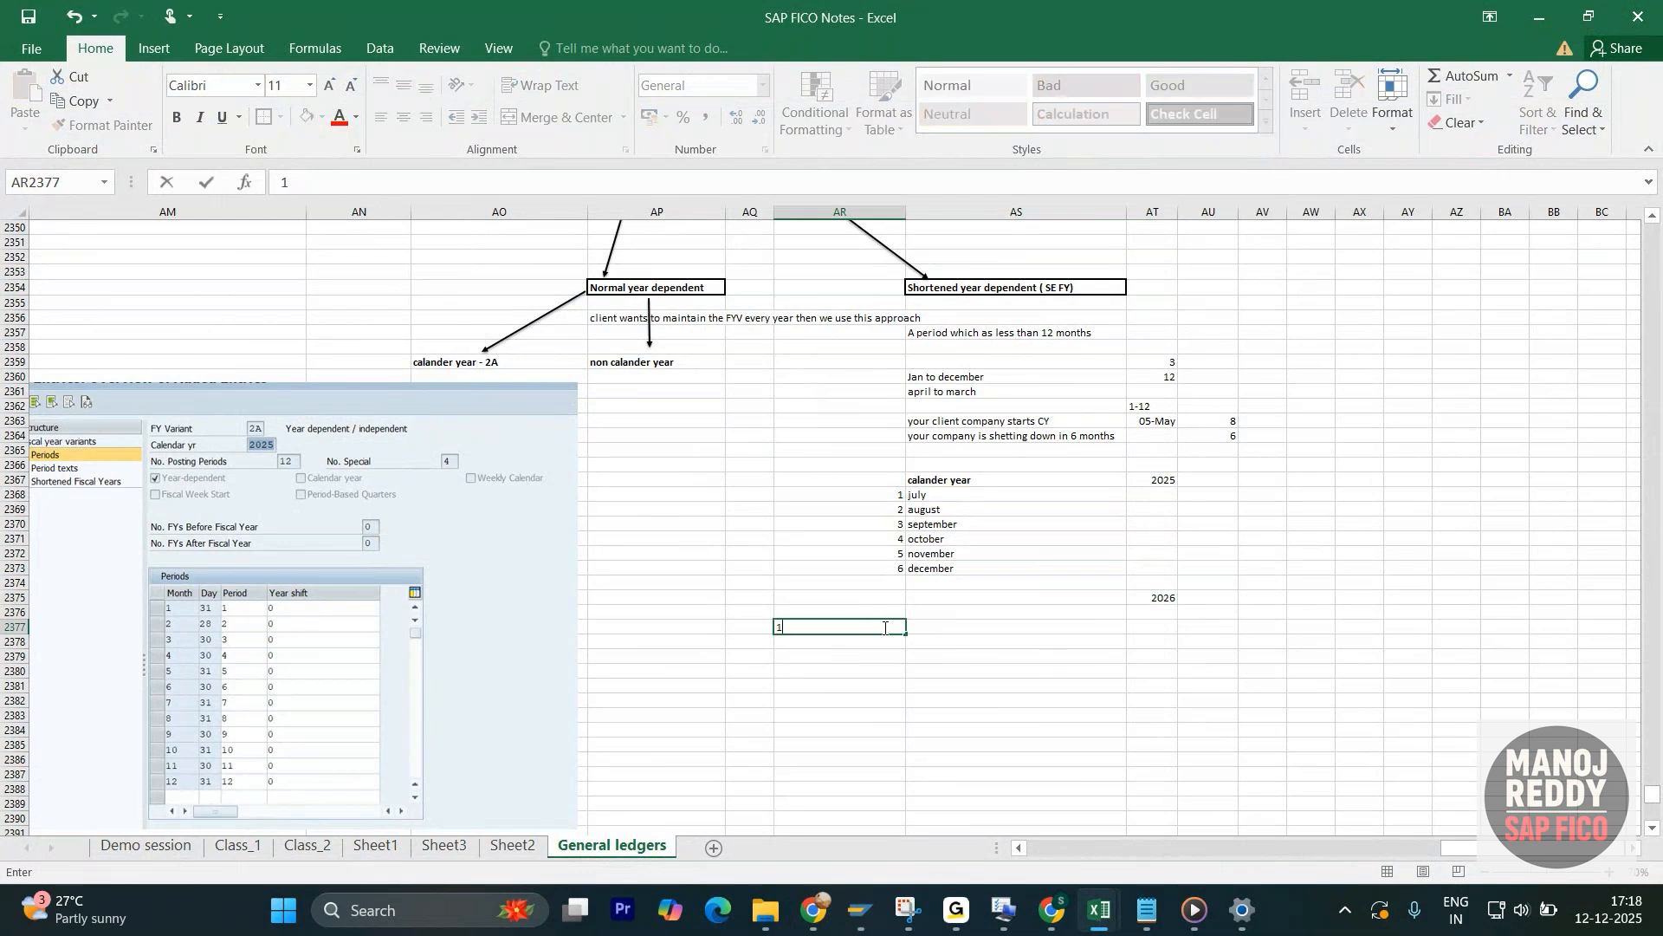
click(955, 630)
text(J)
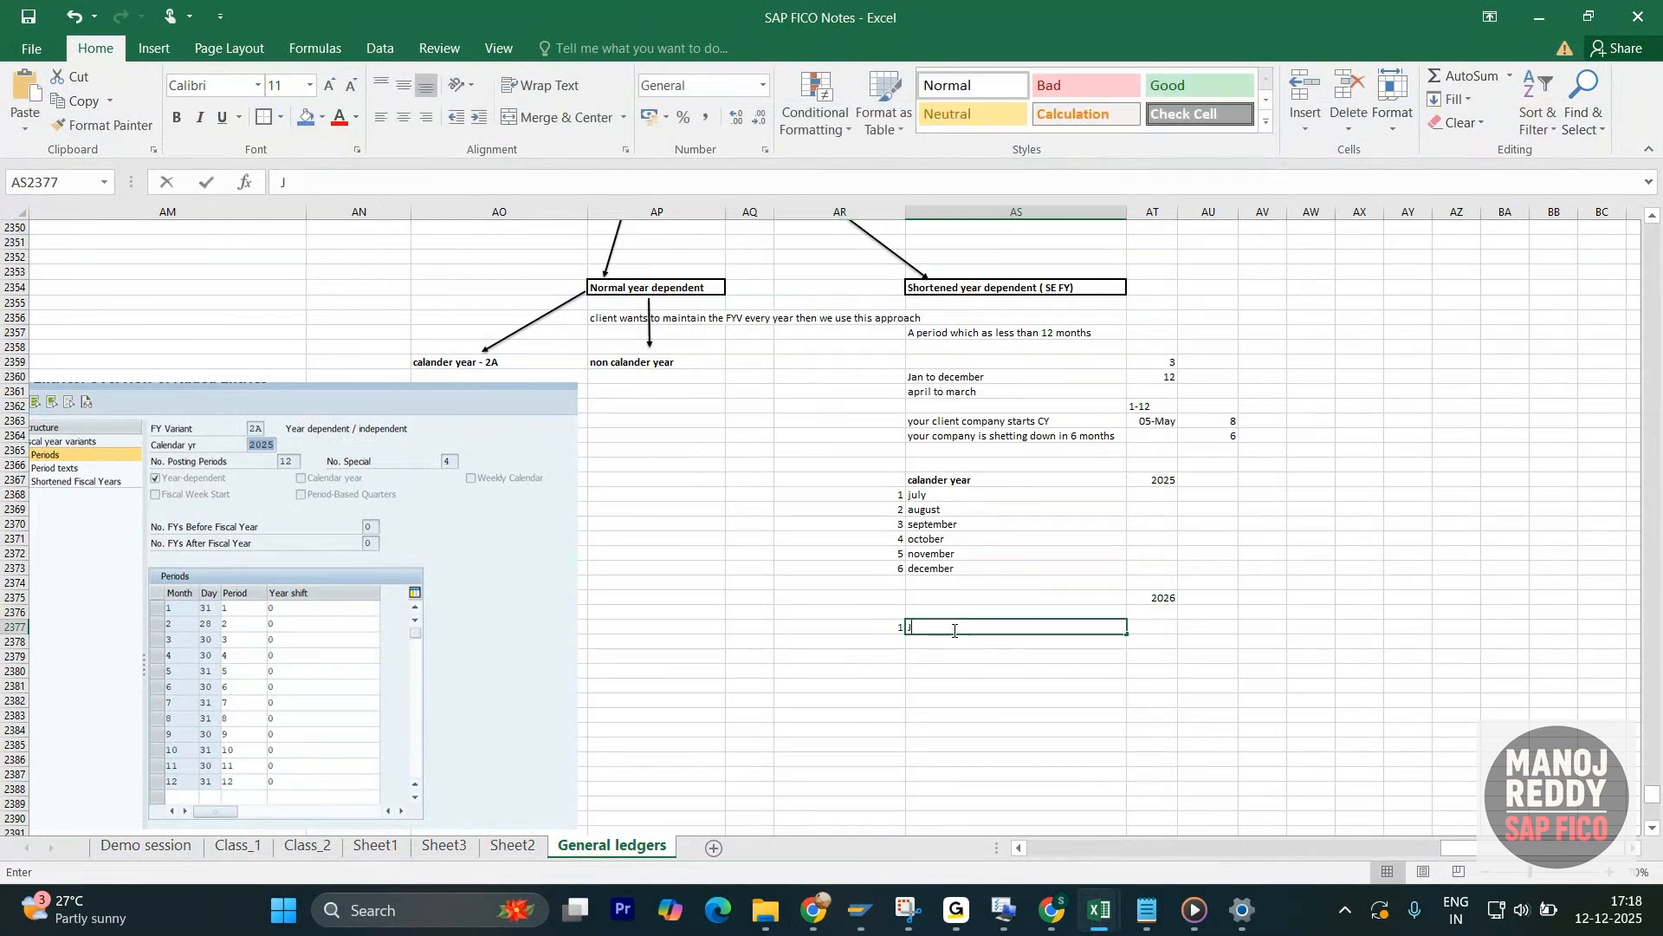
text(an)
key(Return)
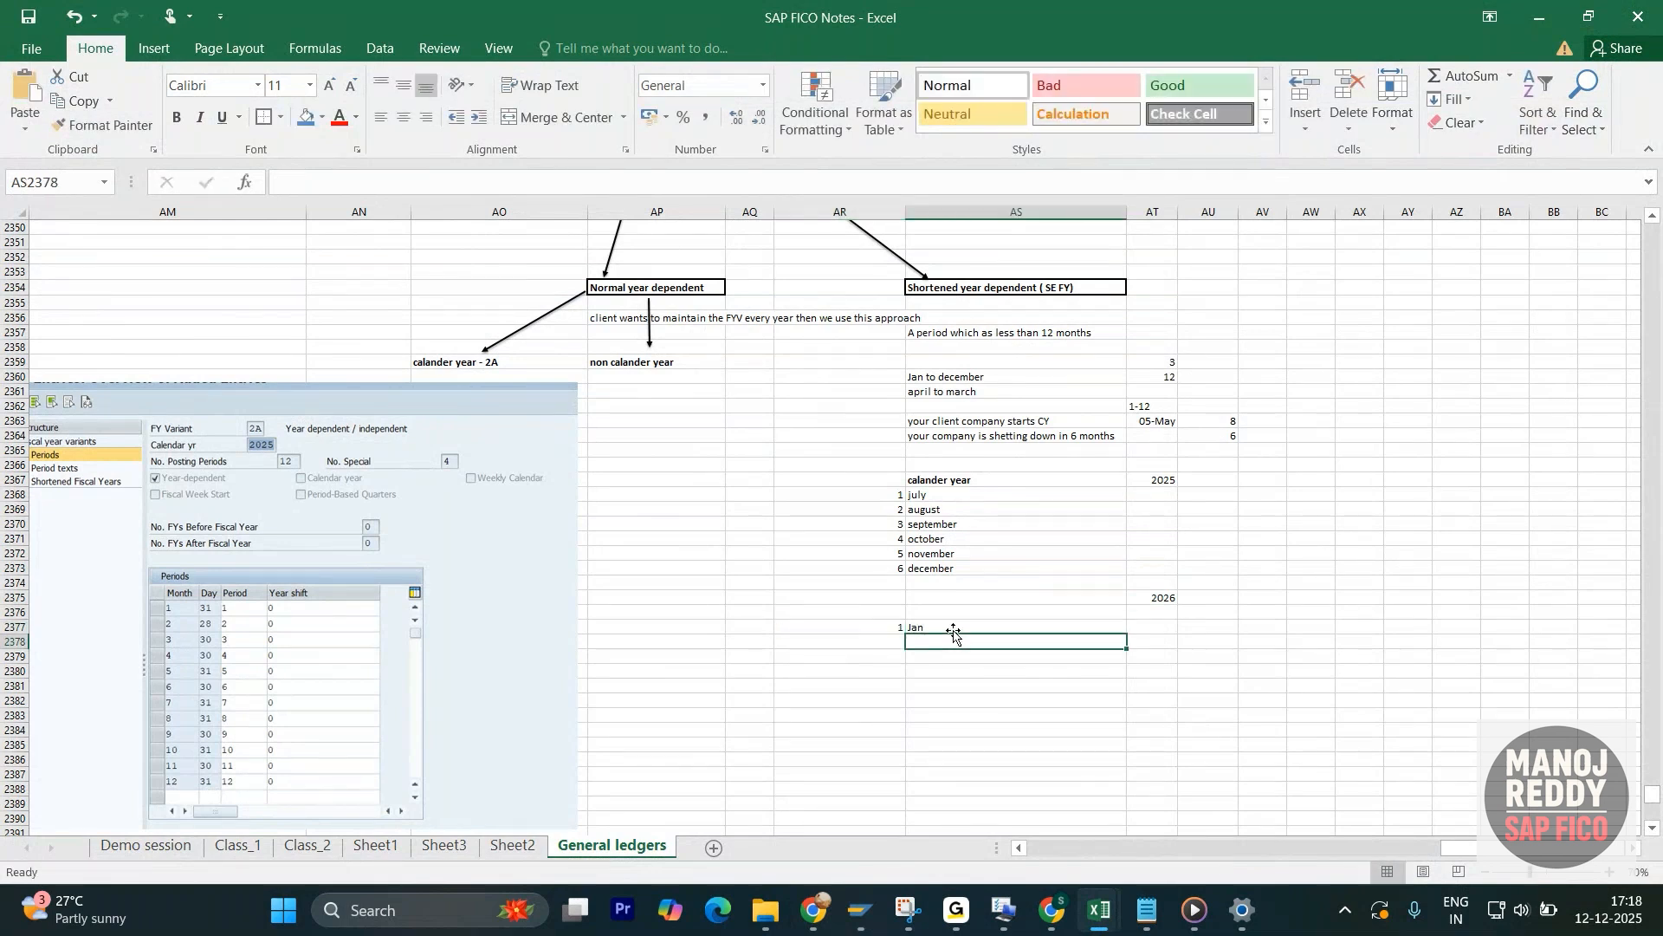
click(887, 645)
text(2)
key(Tab)
text(feb)
key(Return)
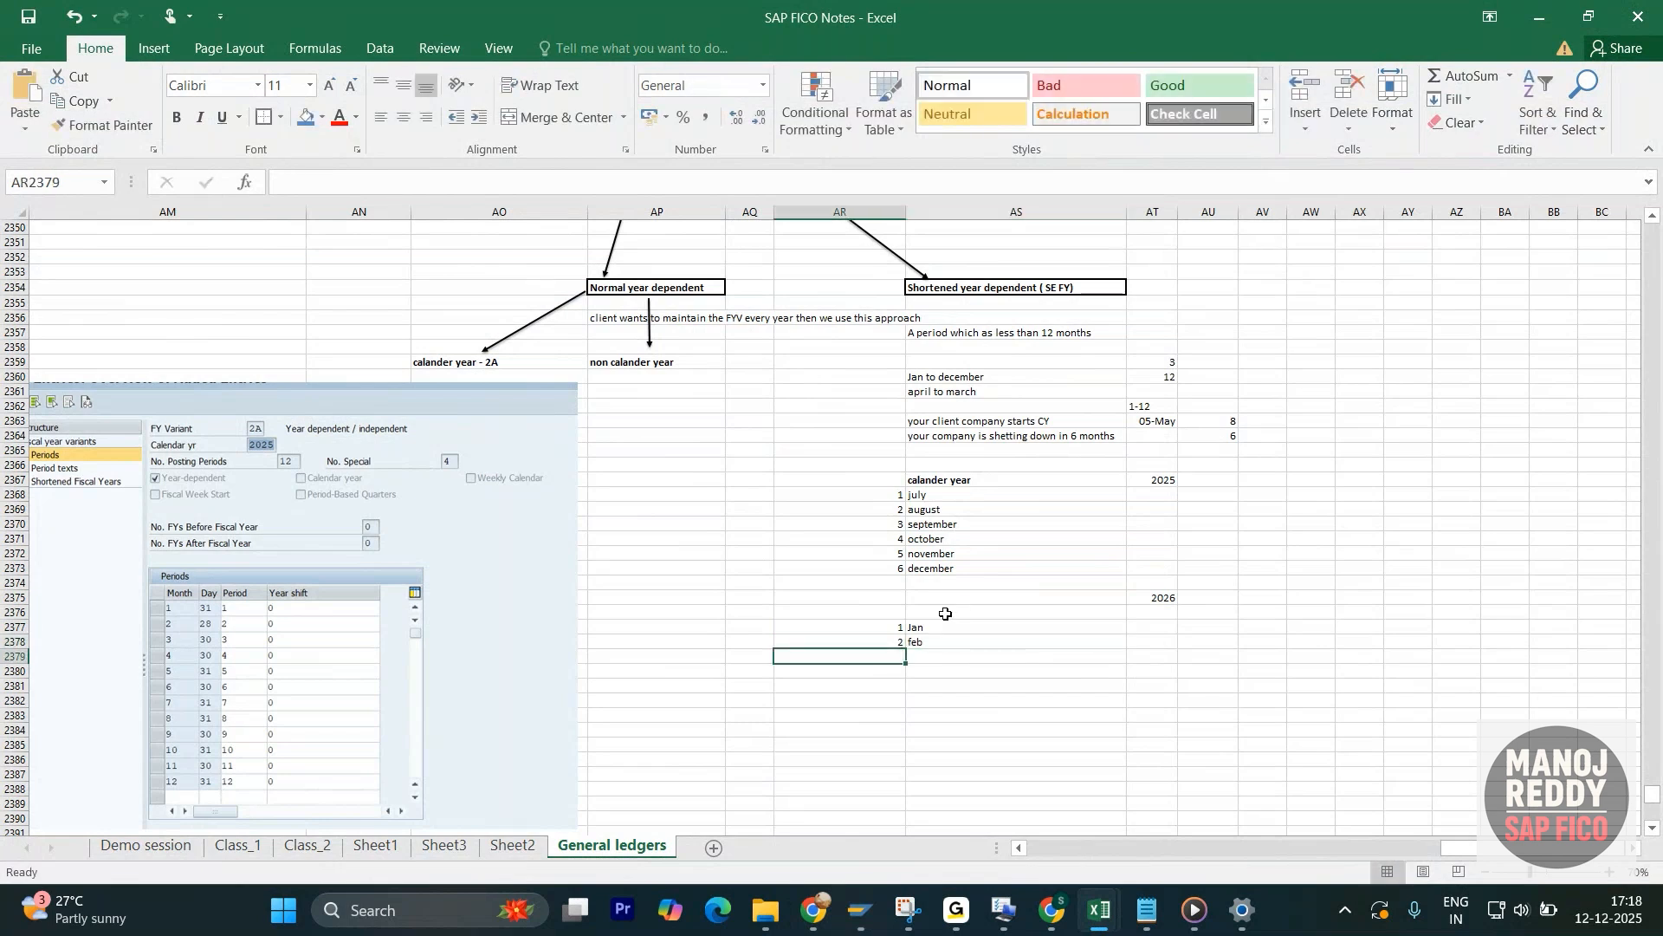
- Switch back to the SAP new entries, save variant 5A's shortened fiscal year and highlight its year and posting period values
key(alt+Tab)
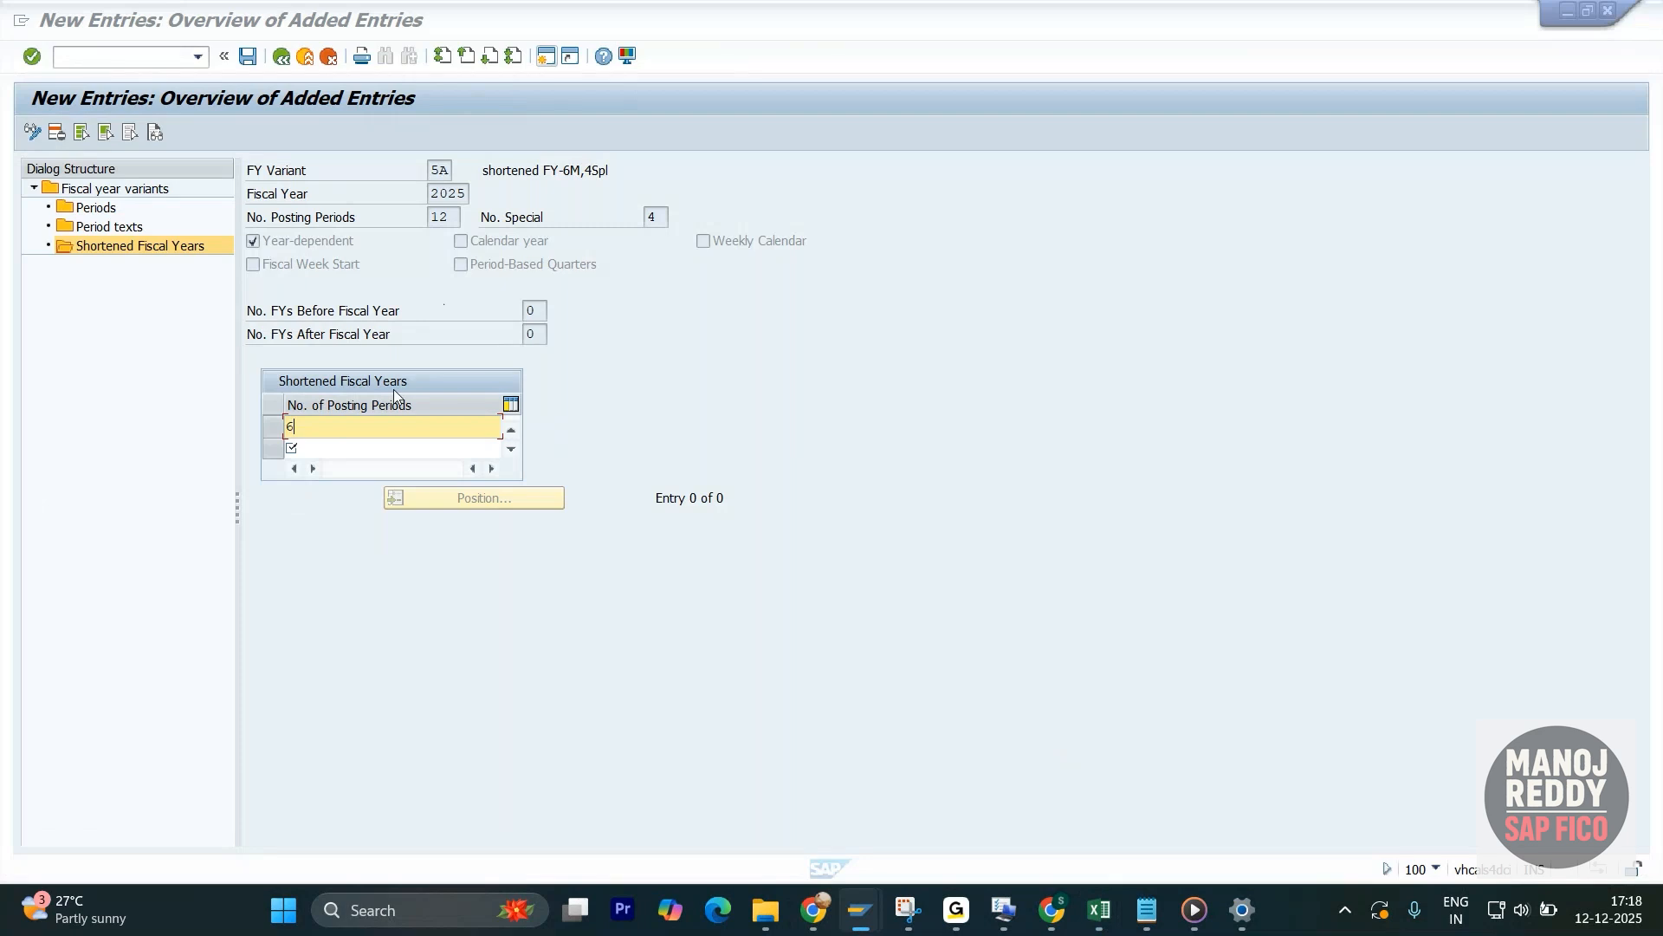
key(Return)
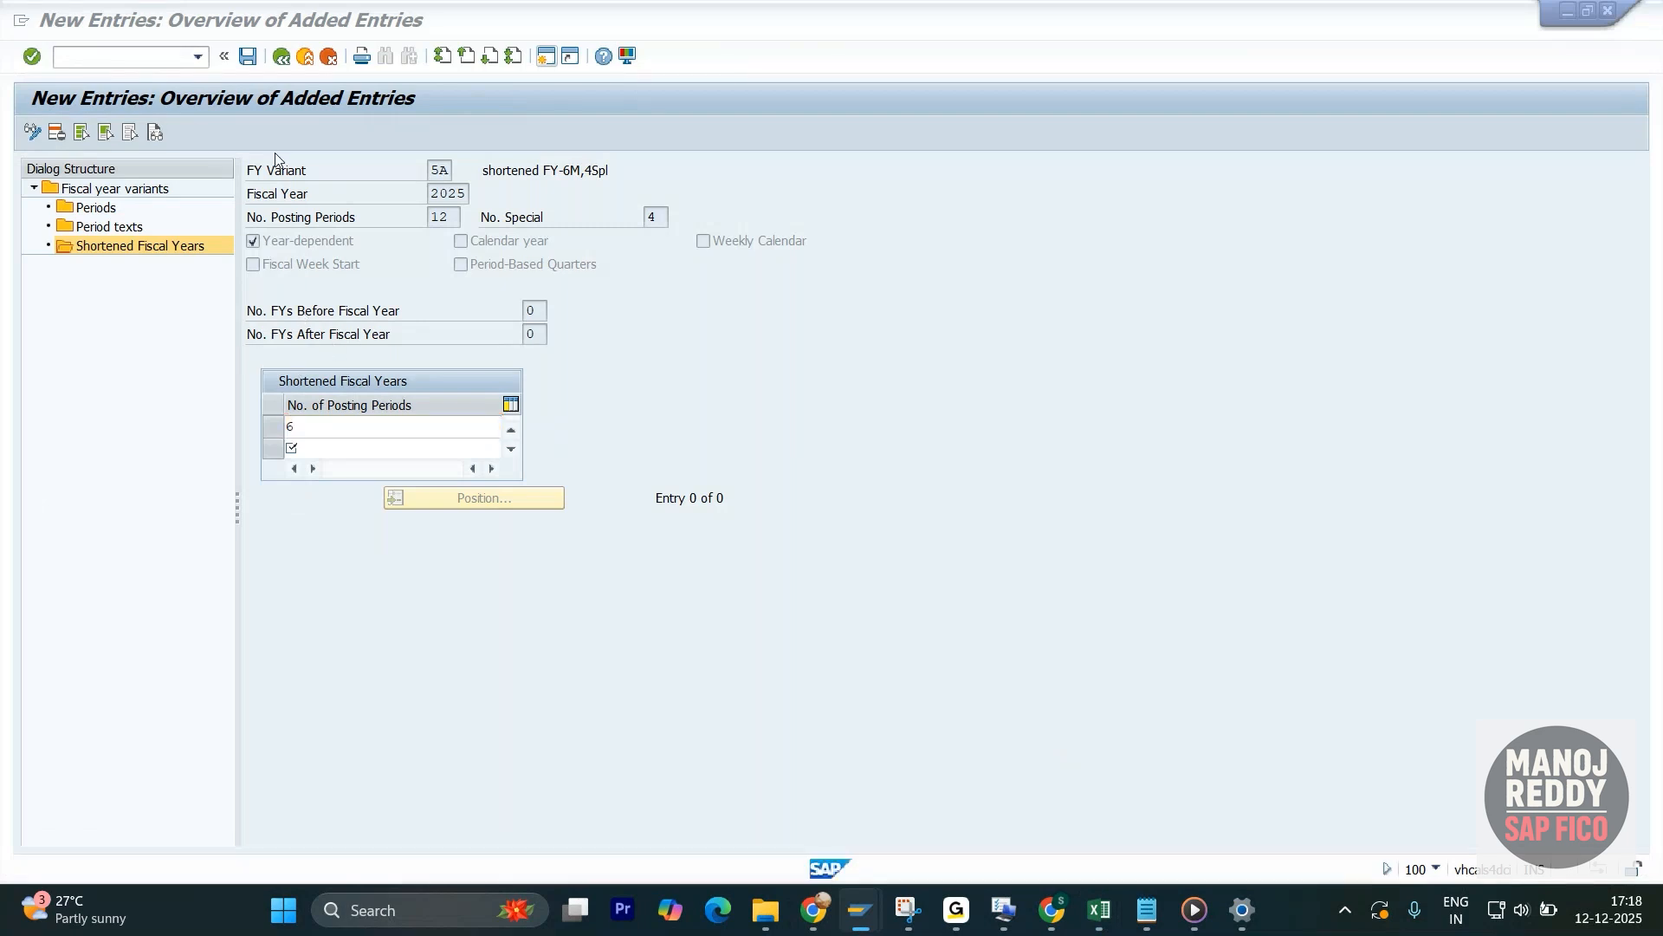
click(249, 56)
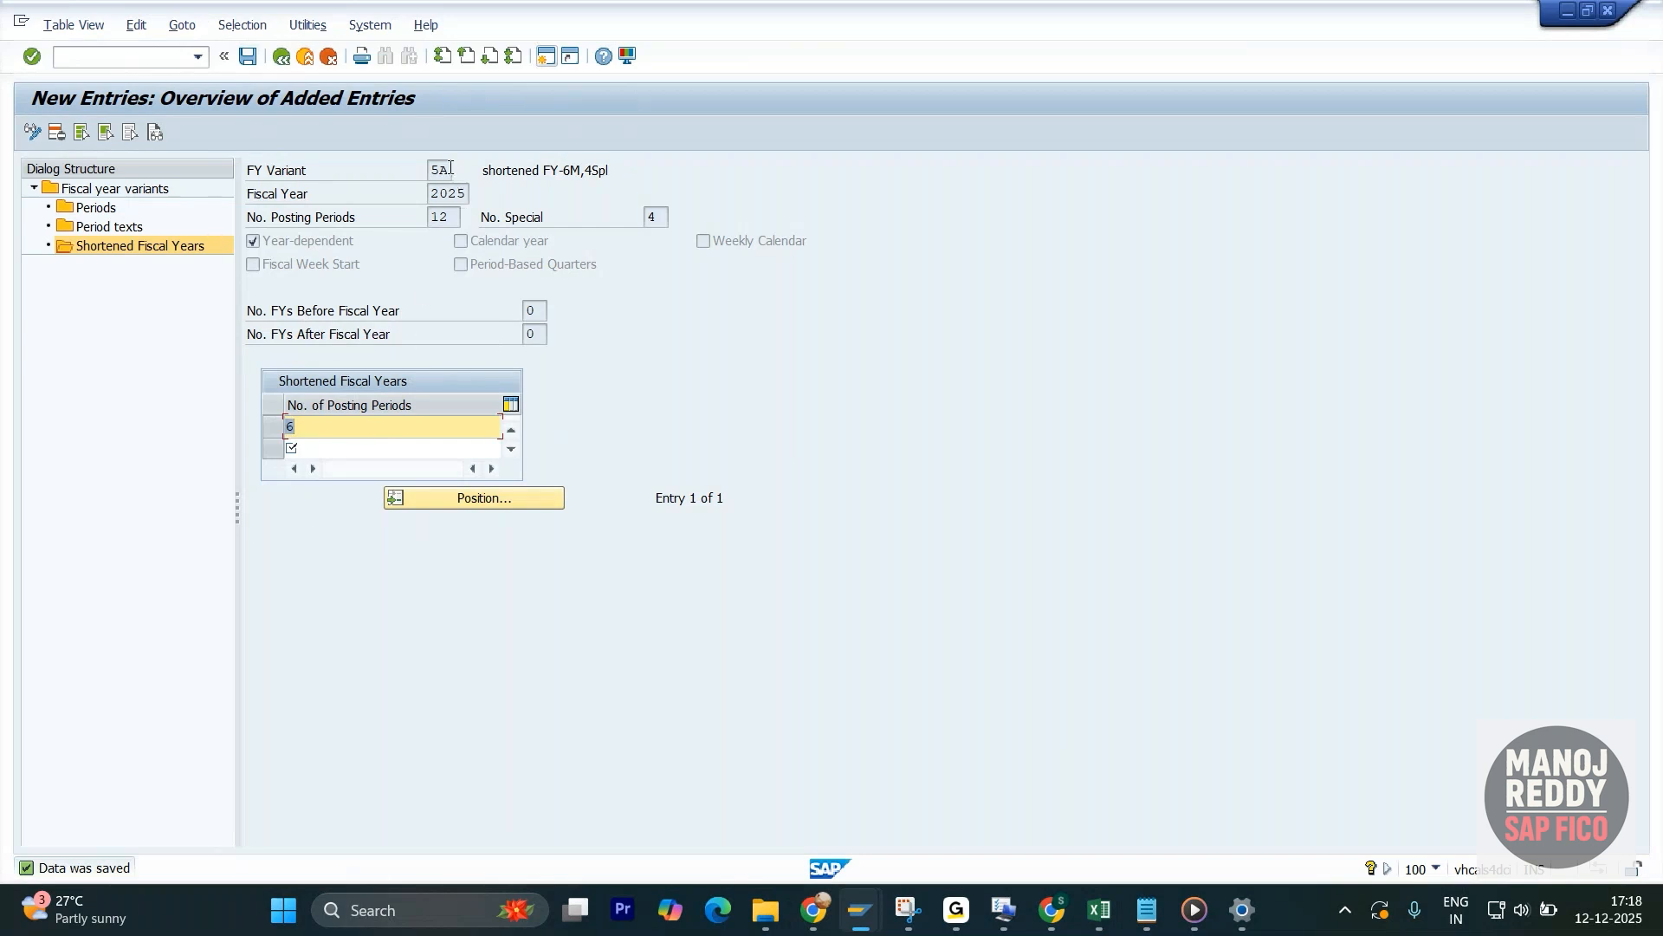
drag(450, 168, 403, 193)
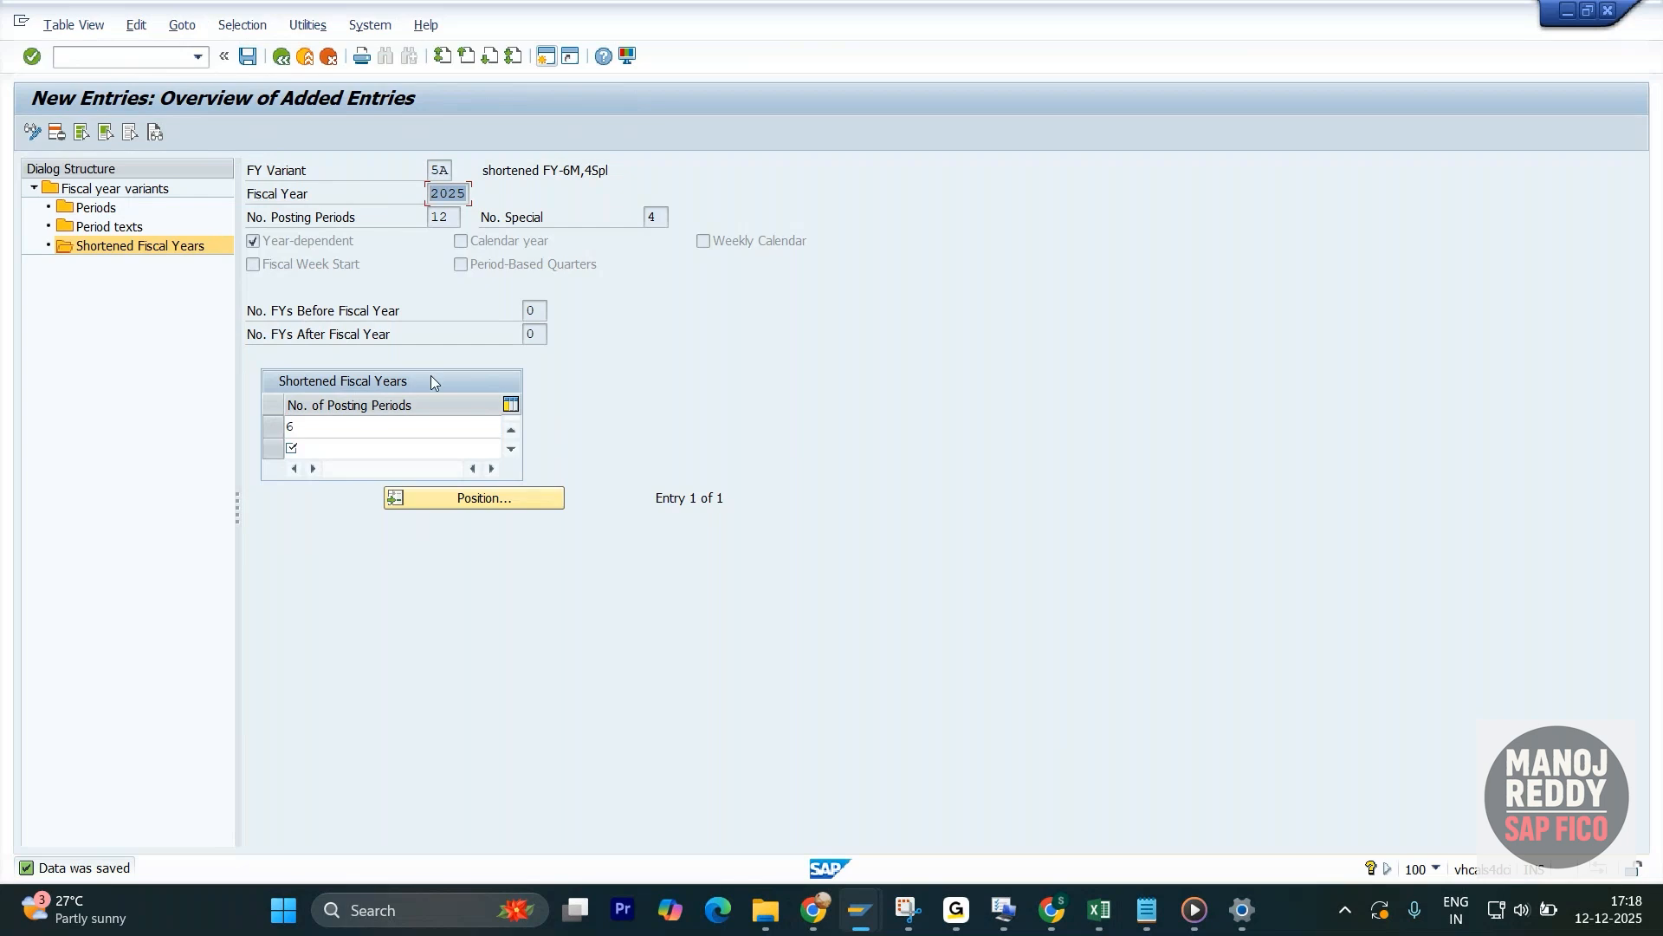
drag(334, 430, 231, 430)
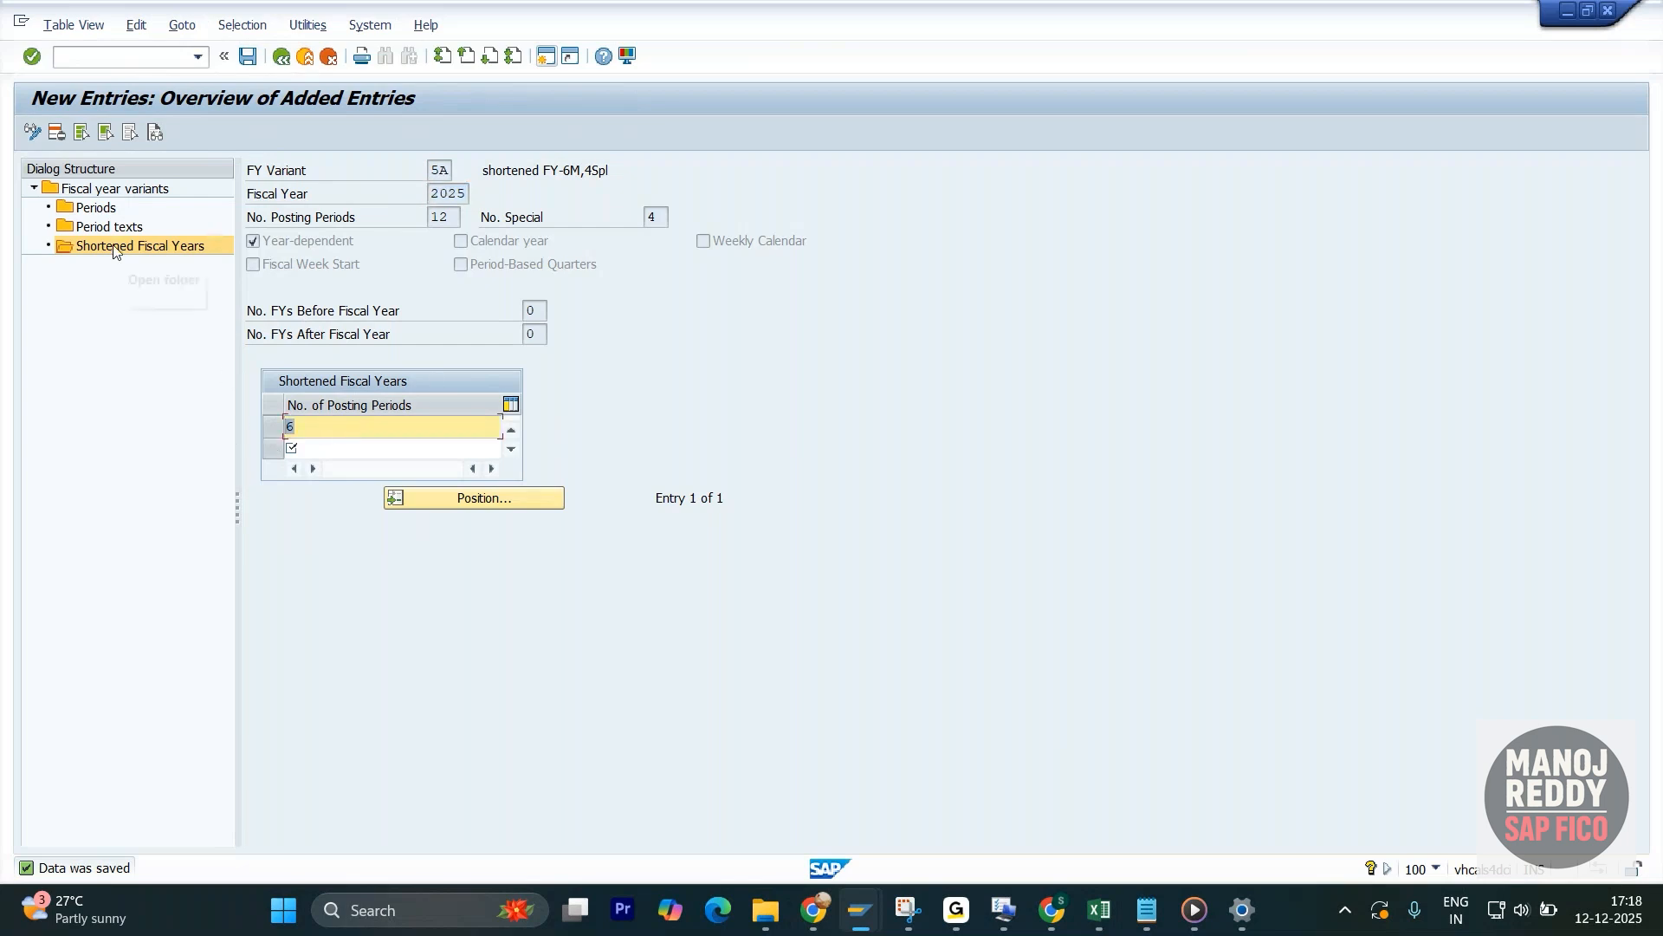
- Open the Periods of variant 5A for calendar year 2025 and start new entries
double_click(94, 208)
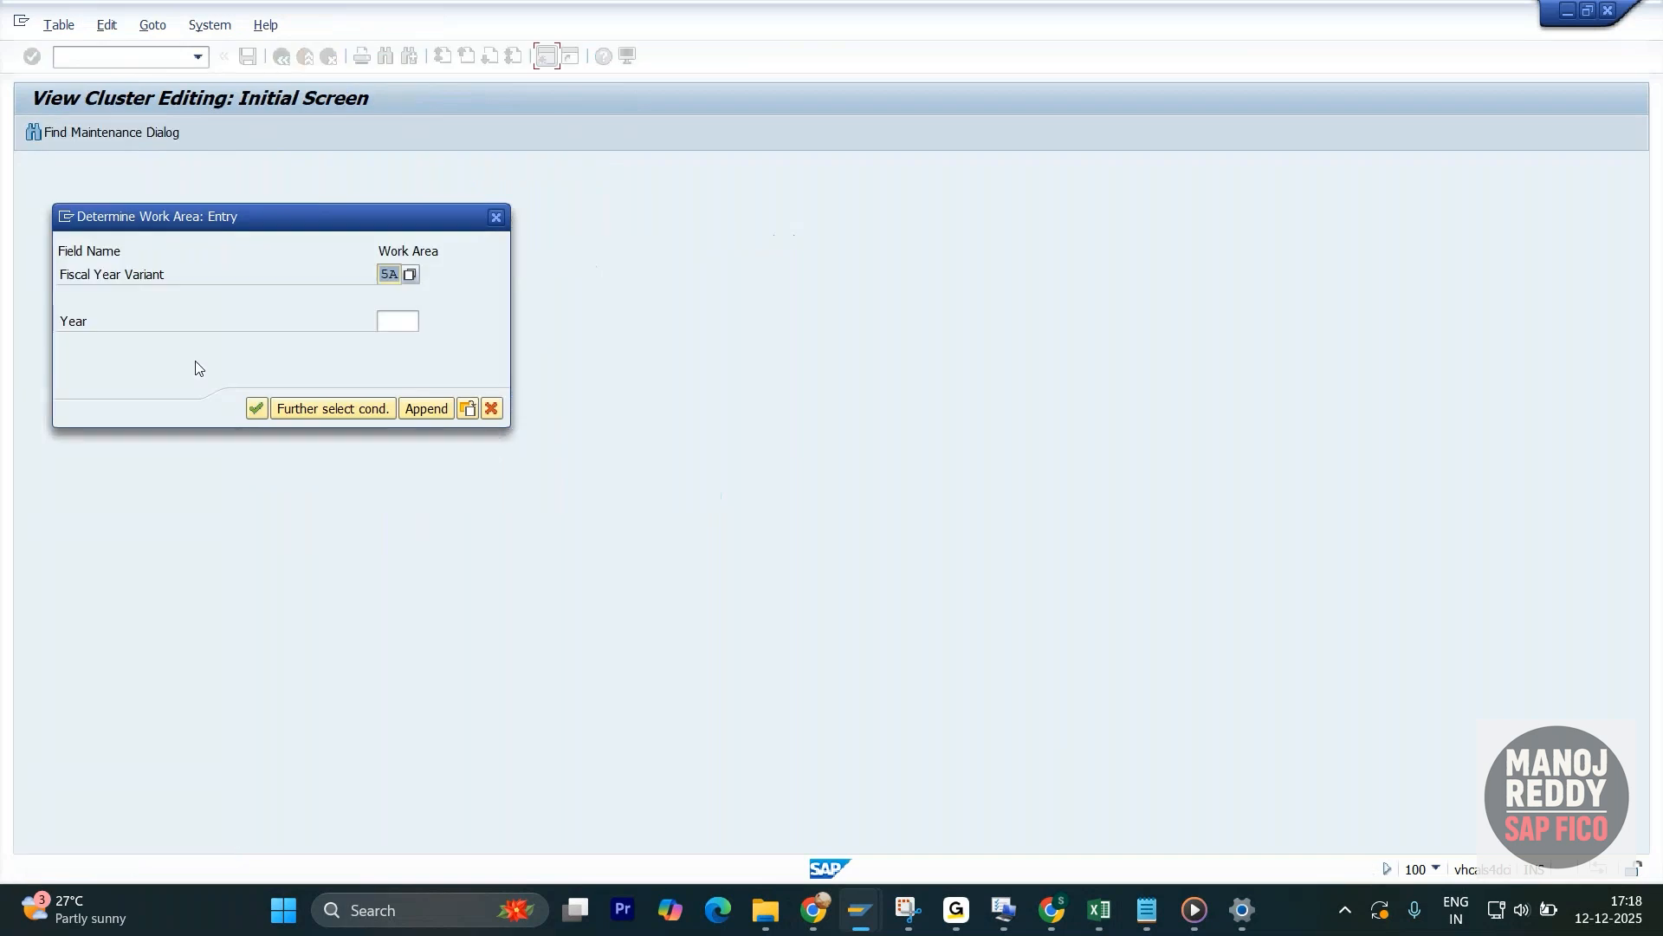
click(405, 325)
text(2025)
key(Return)
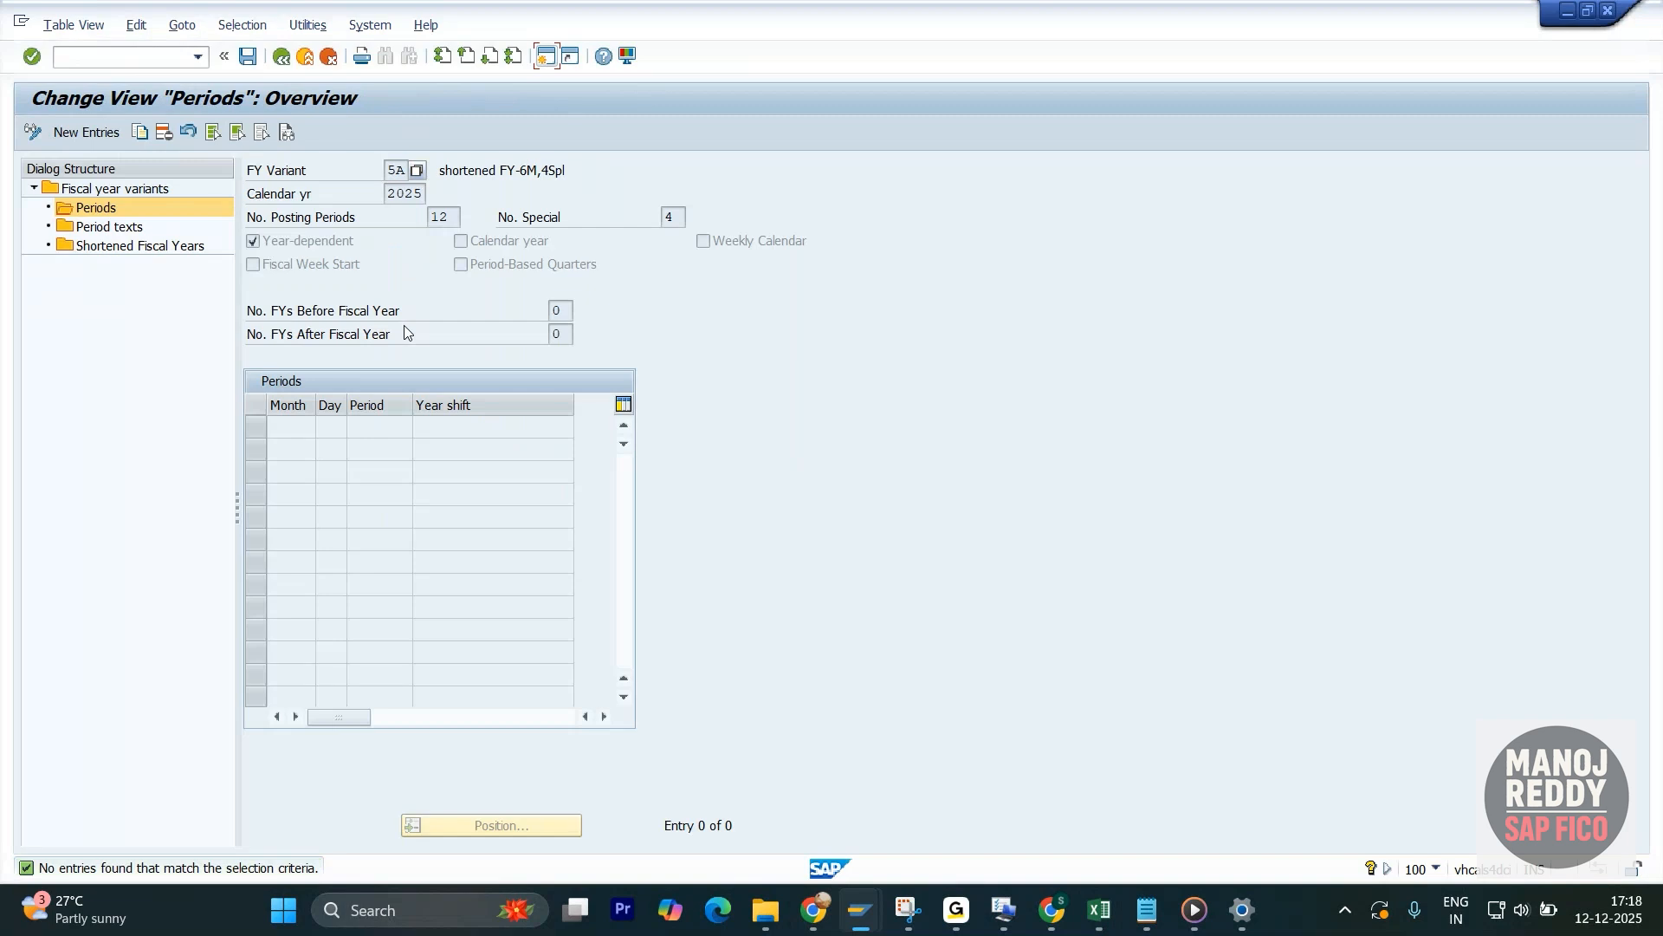
click(87, 132)
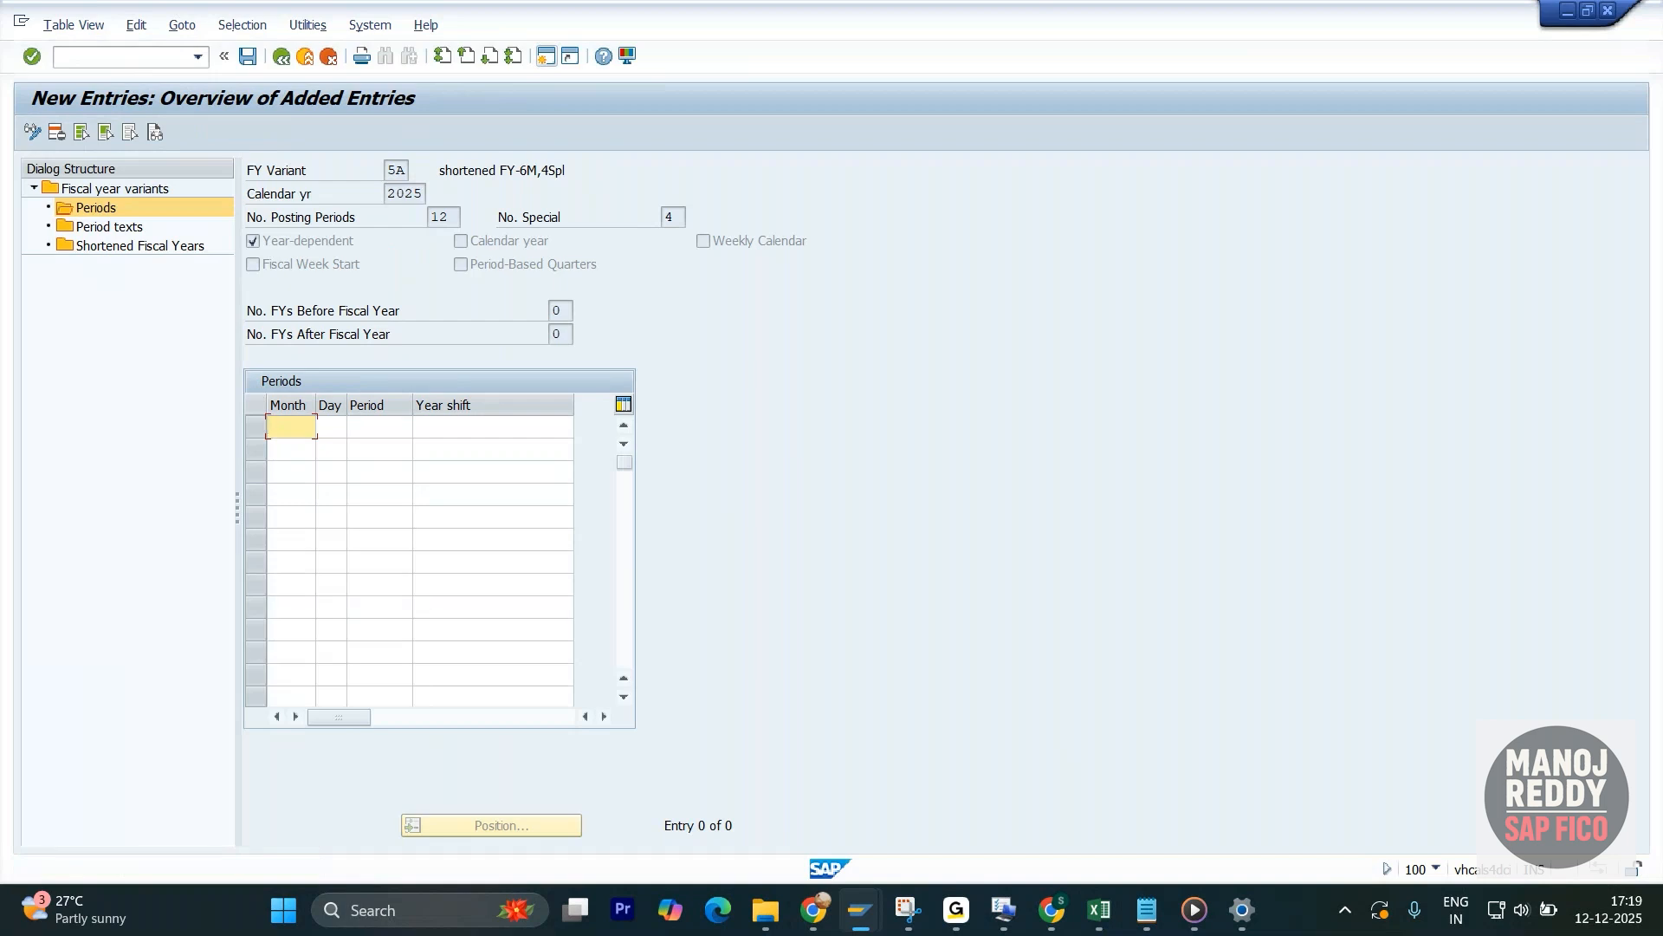
- Enter months 7, 8, 9, 10, 11 and 12 in the first six rows of the Periods table
key(alt+Tab)
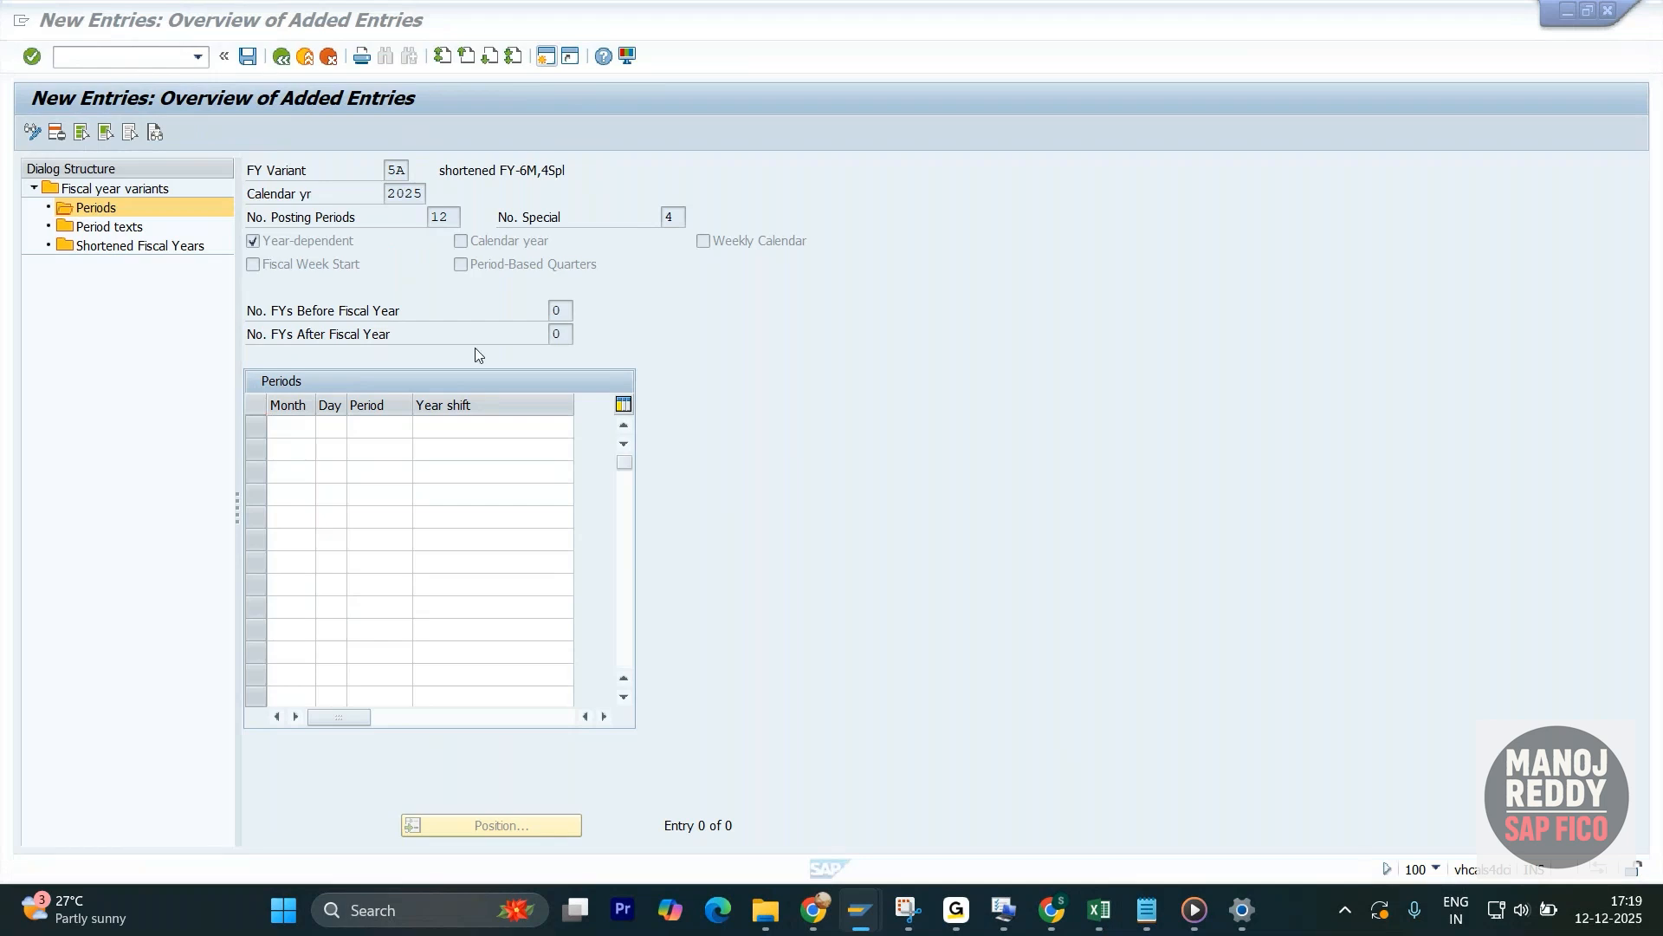
click(294, 428)
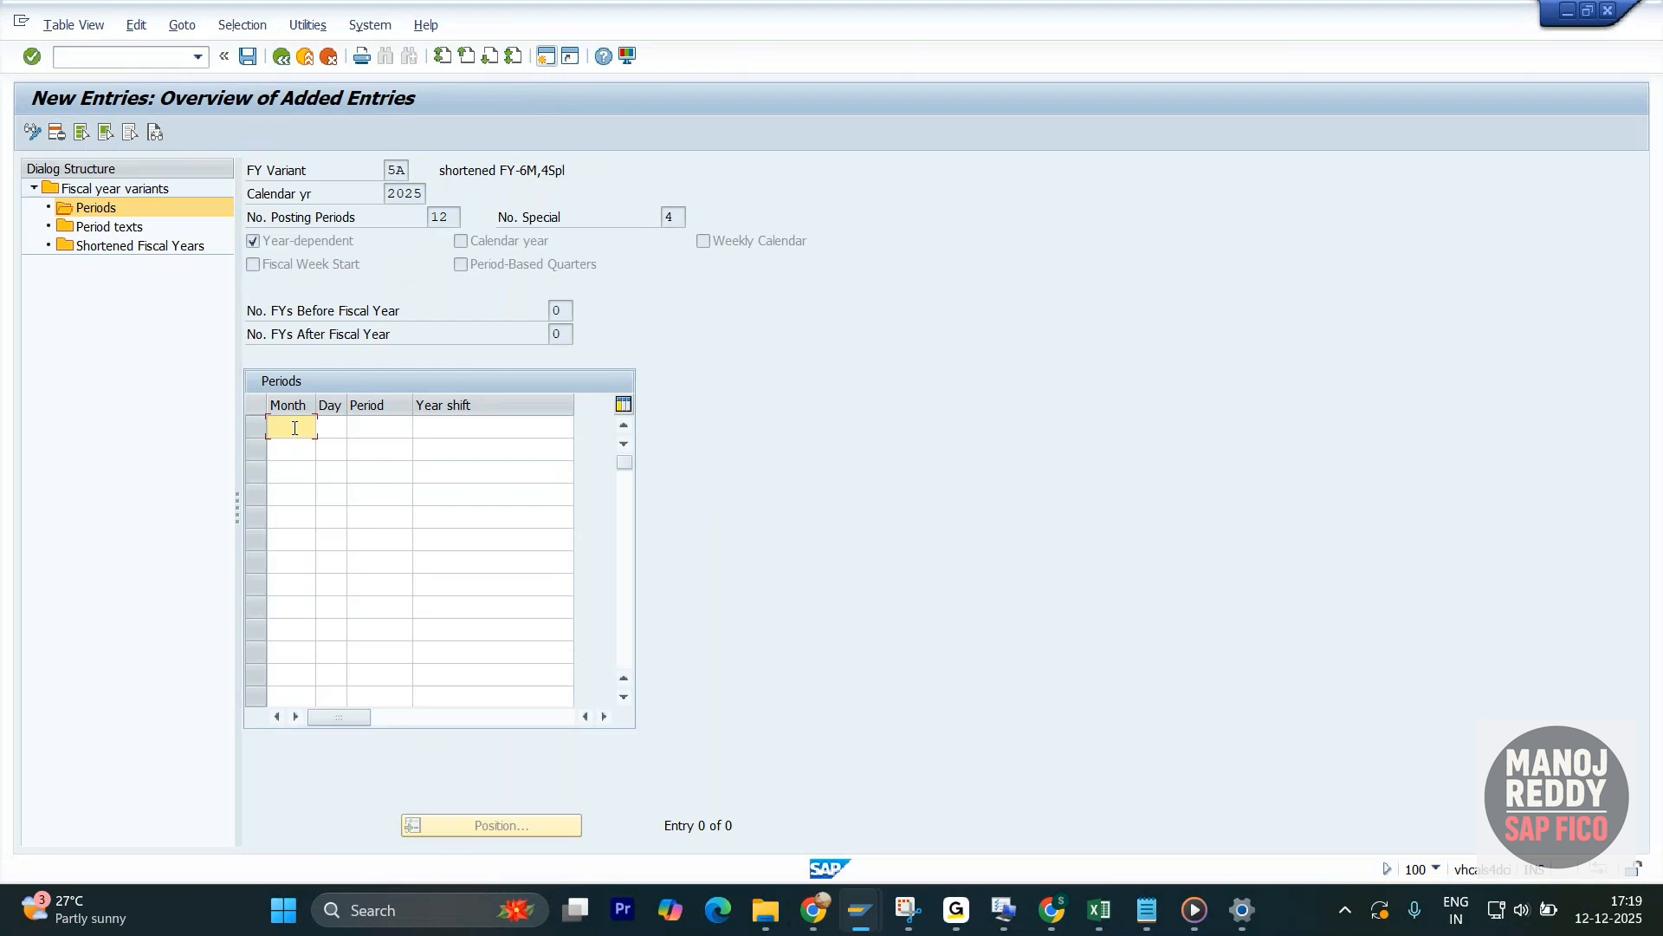
text(7)
click(291, 448)
text(8)
click(289, 471)
text(9)
click(286, 491)
text(10)
click(289, 513)
text(11)
click(287, 540)
text(12)
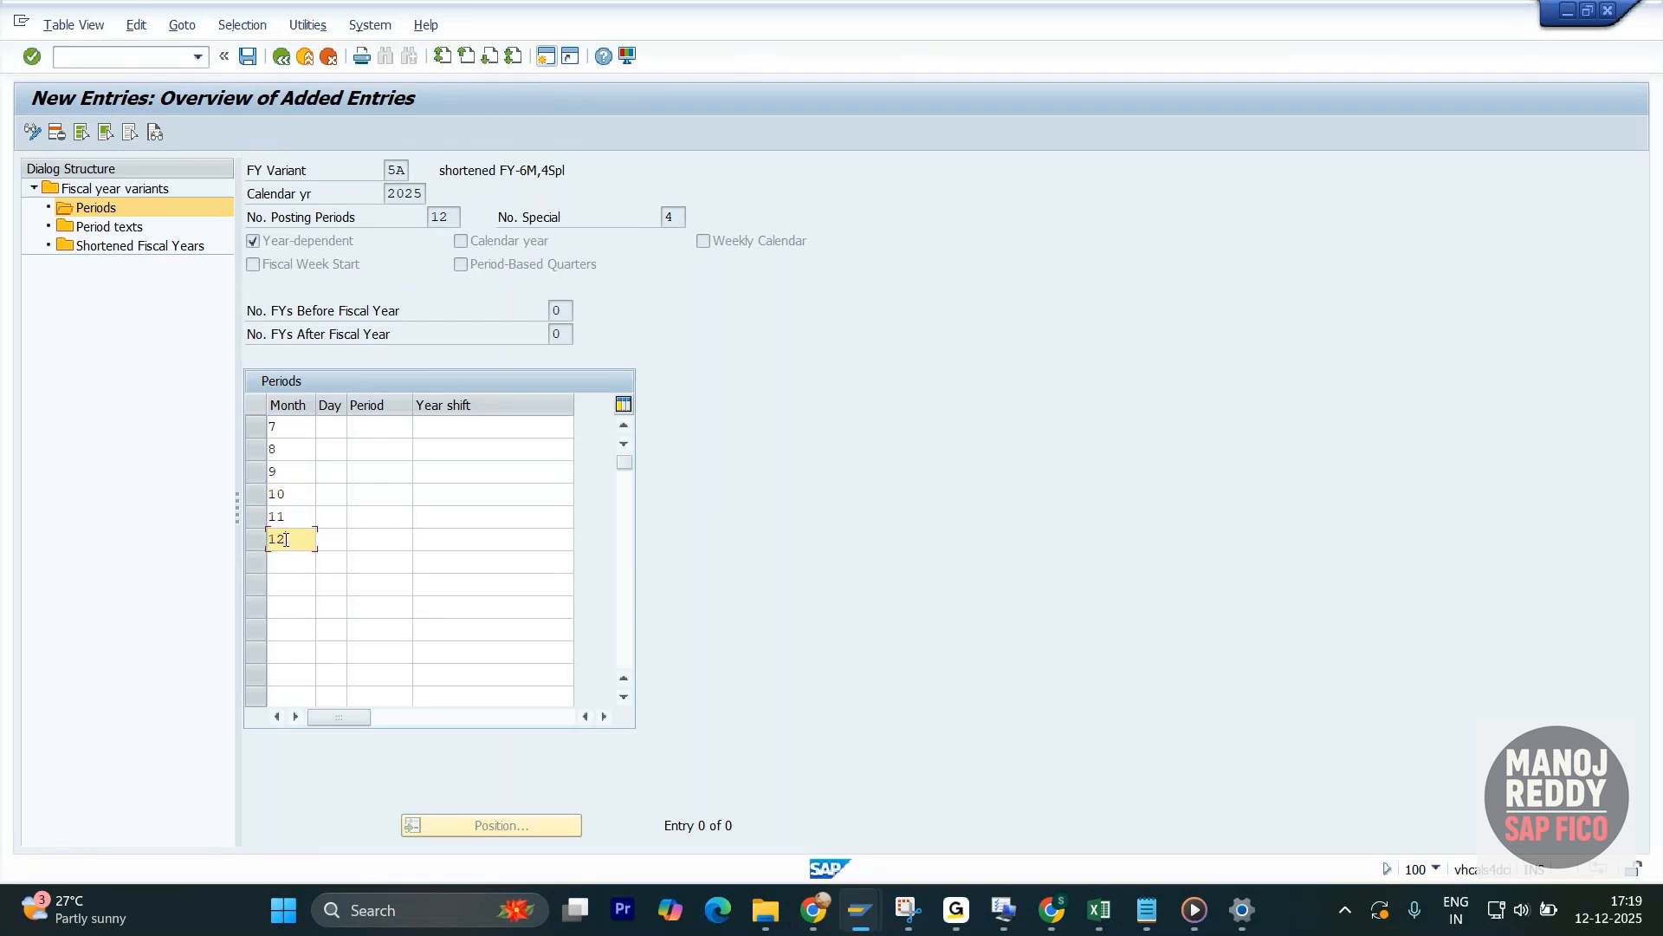
- Compare the first month entry, 7, with the july row in the Excel notes and return to SAP
drag(292, 428, 251, 430)
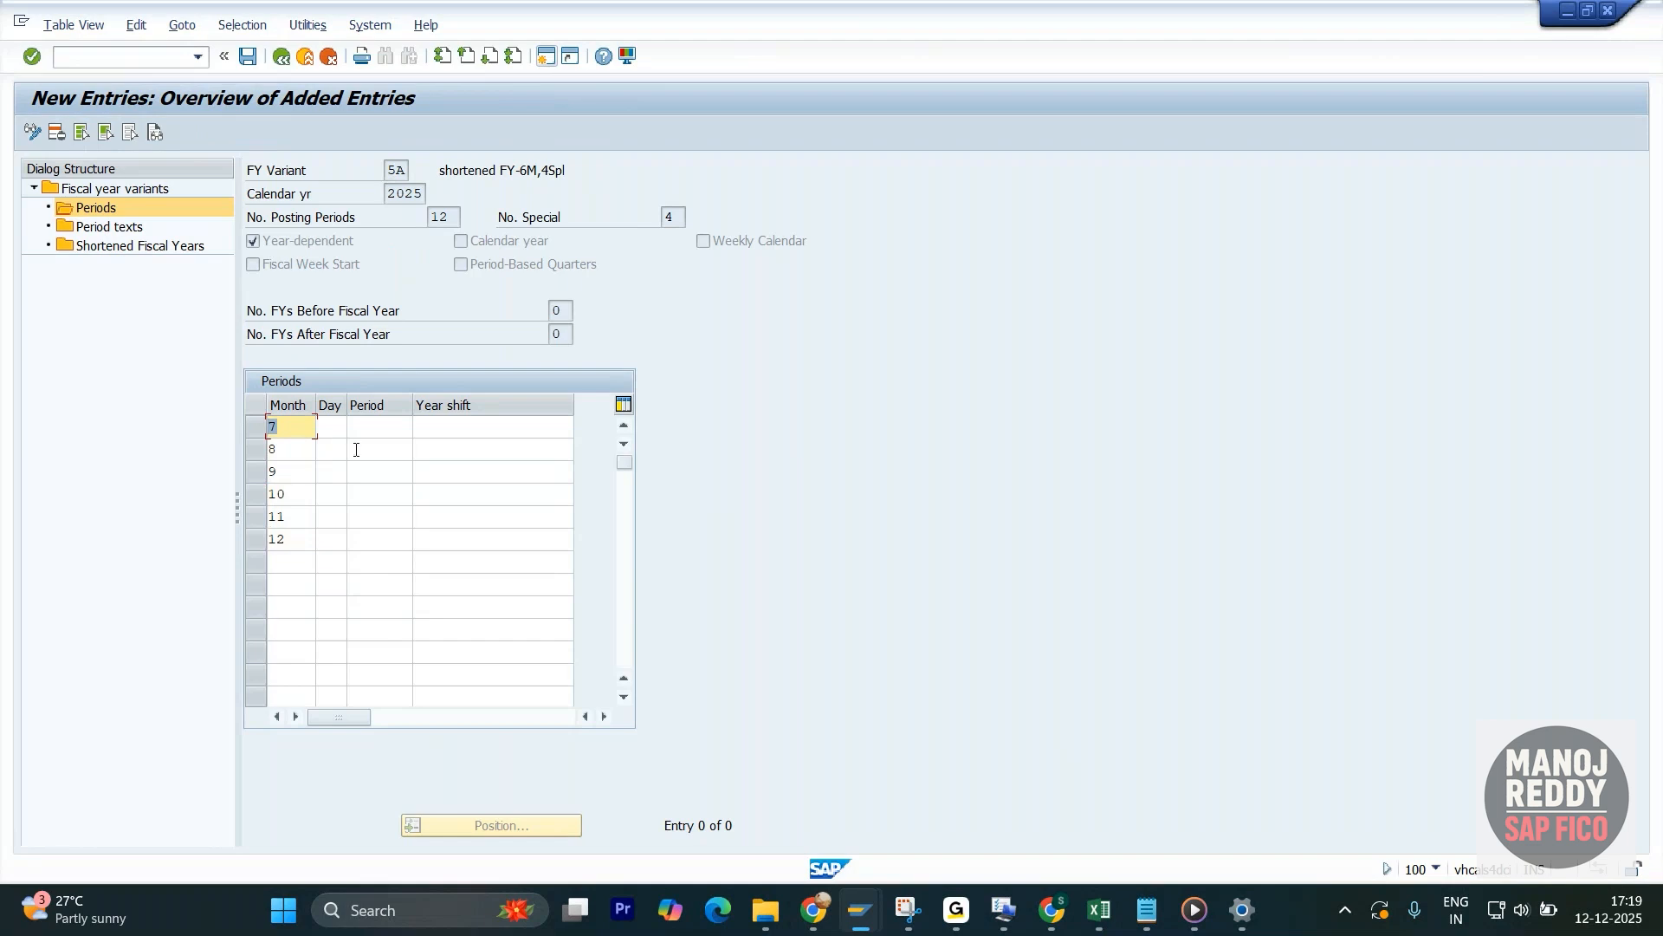
key(alt+Tab)
key(alt+Tab)
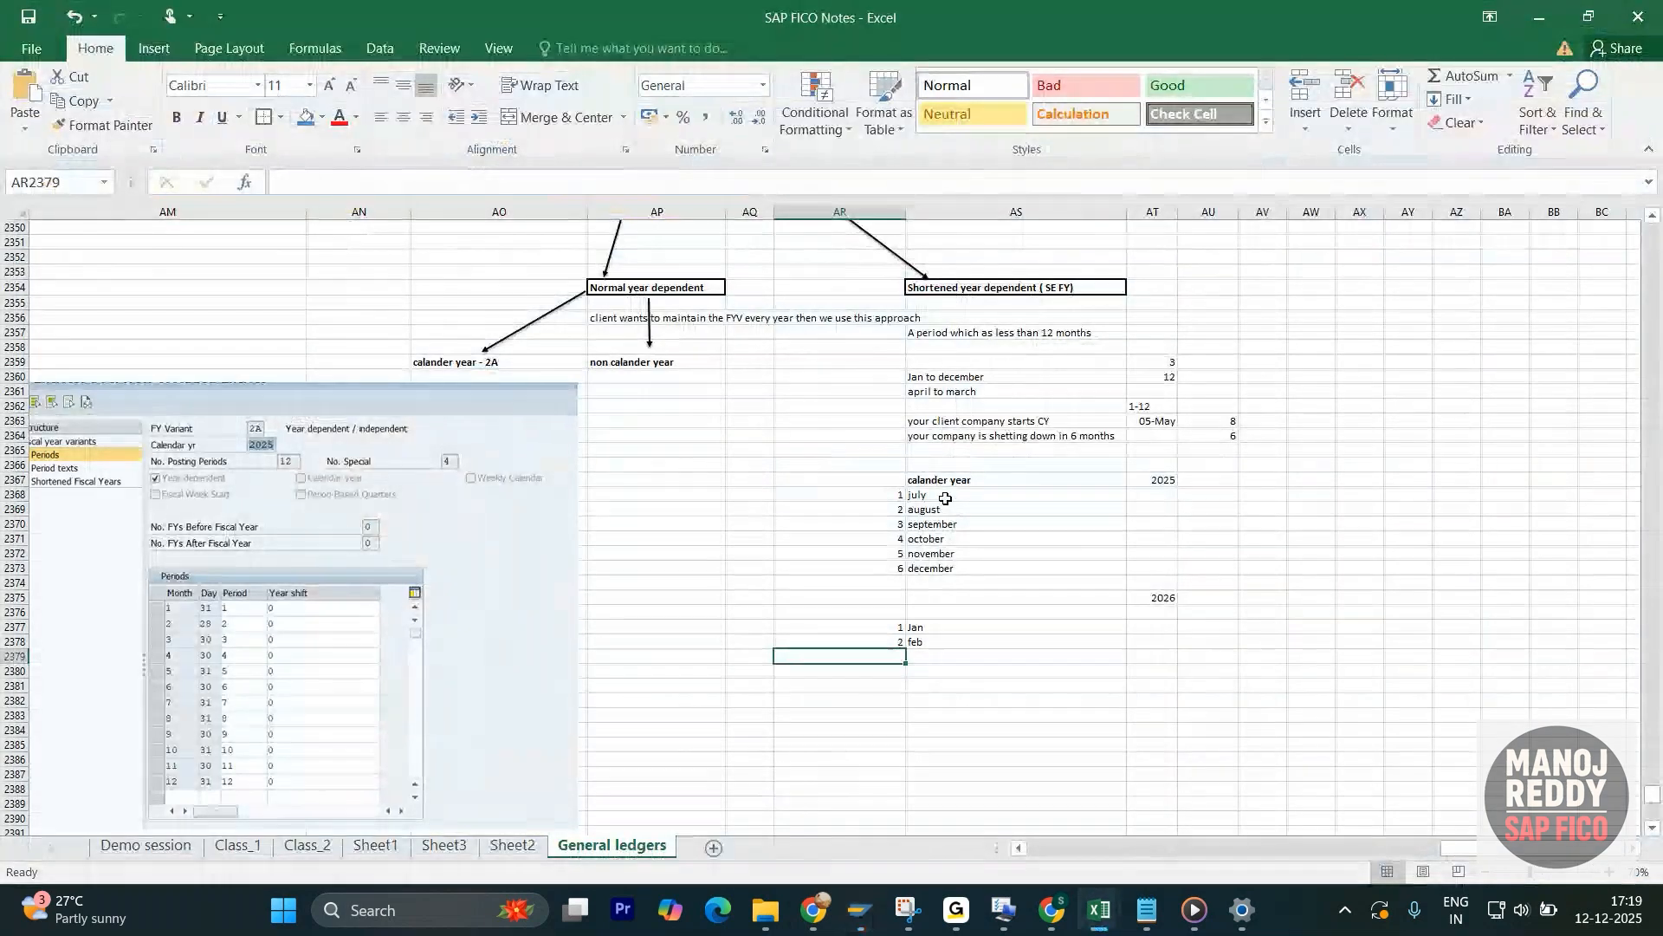
click(945, 496)
key(alt+Tab)
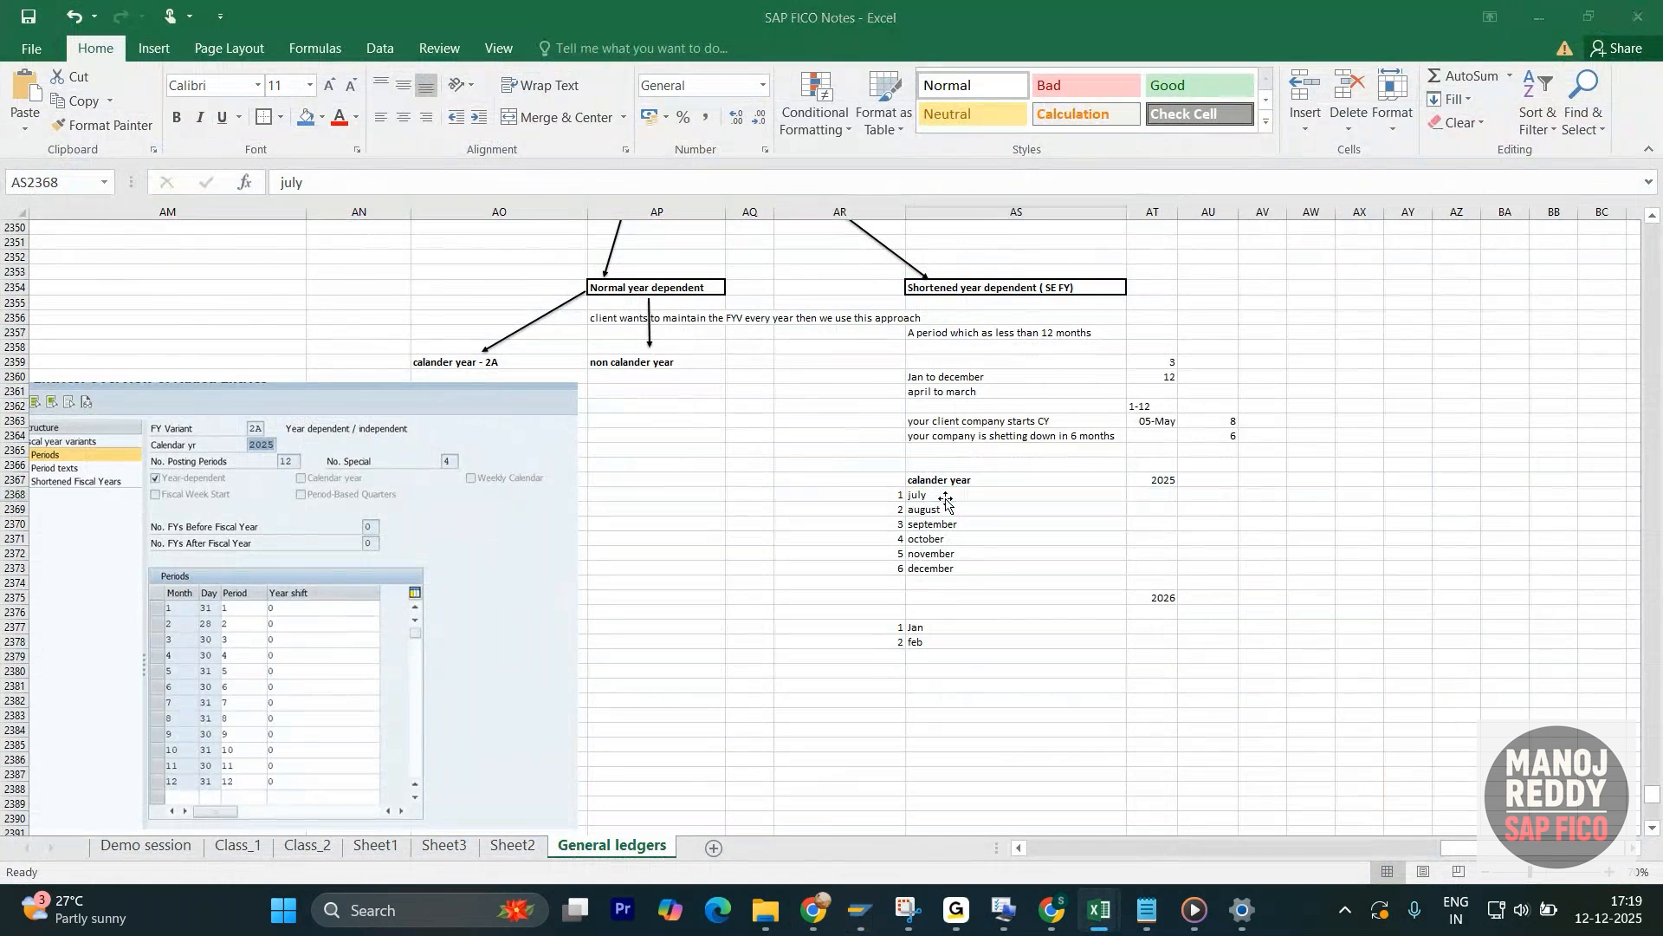
key(alt+Tab)
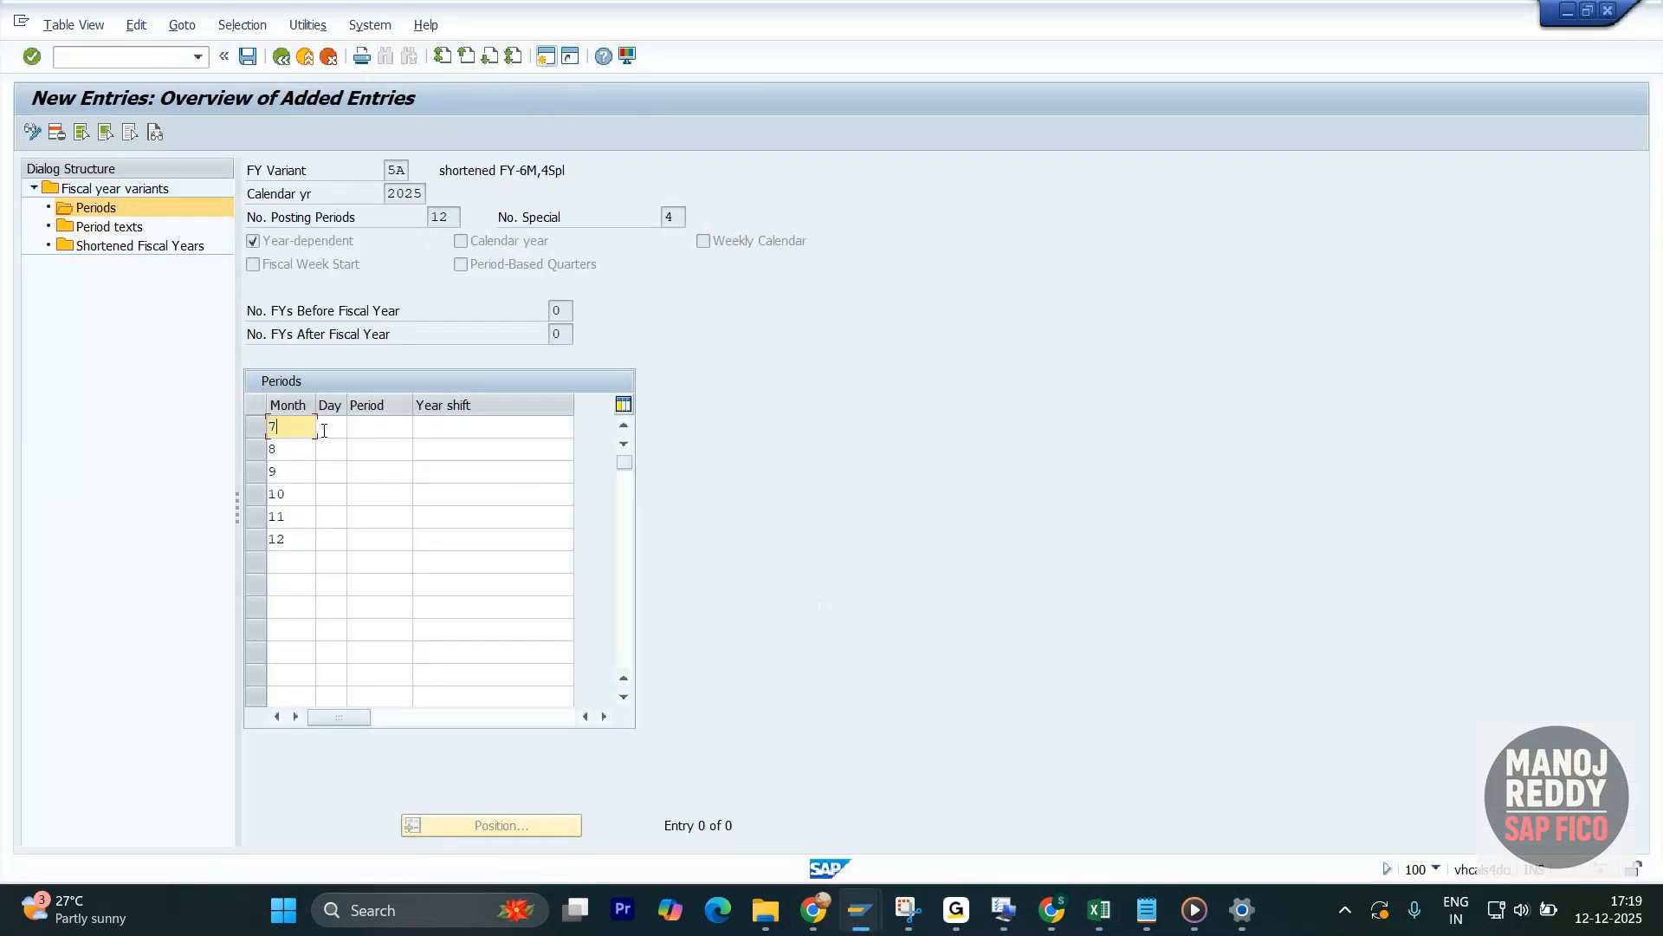
- Enter the month-end days 31, 31, 30, 31, 30 and 31 for months 7 to 12
click(333, 429)
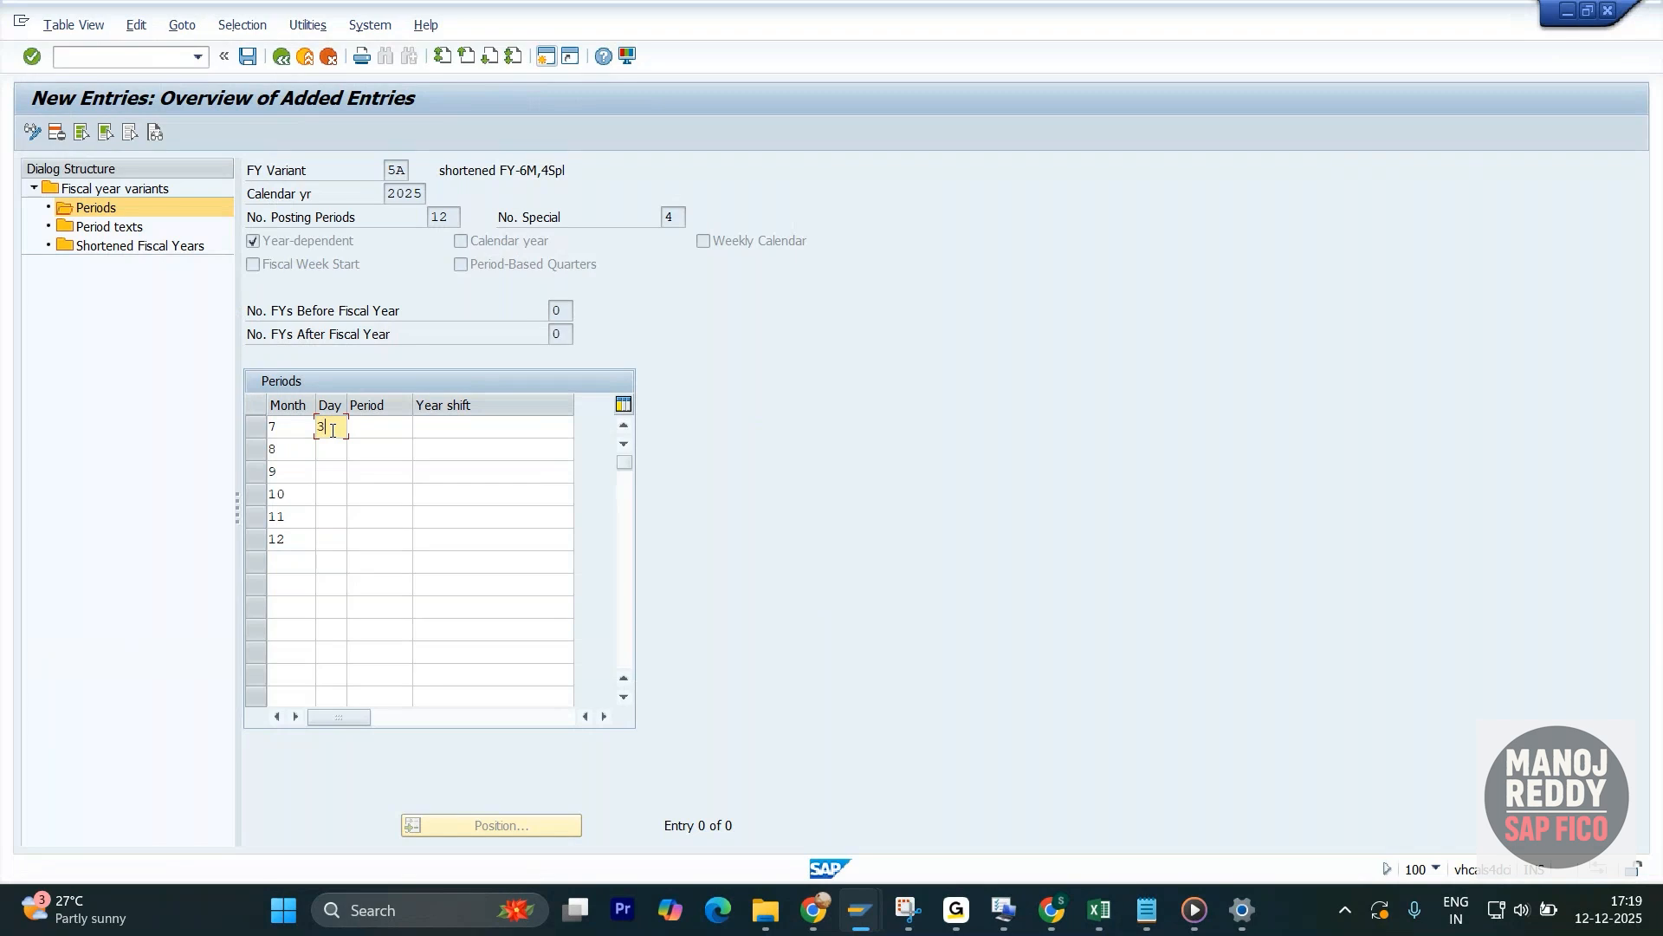
click(331, 448)
text(31)
click(325, 473)
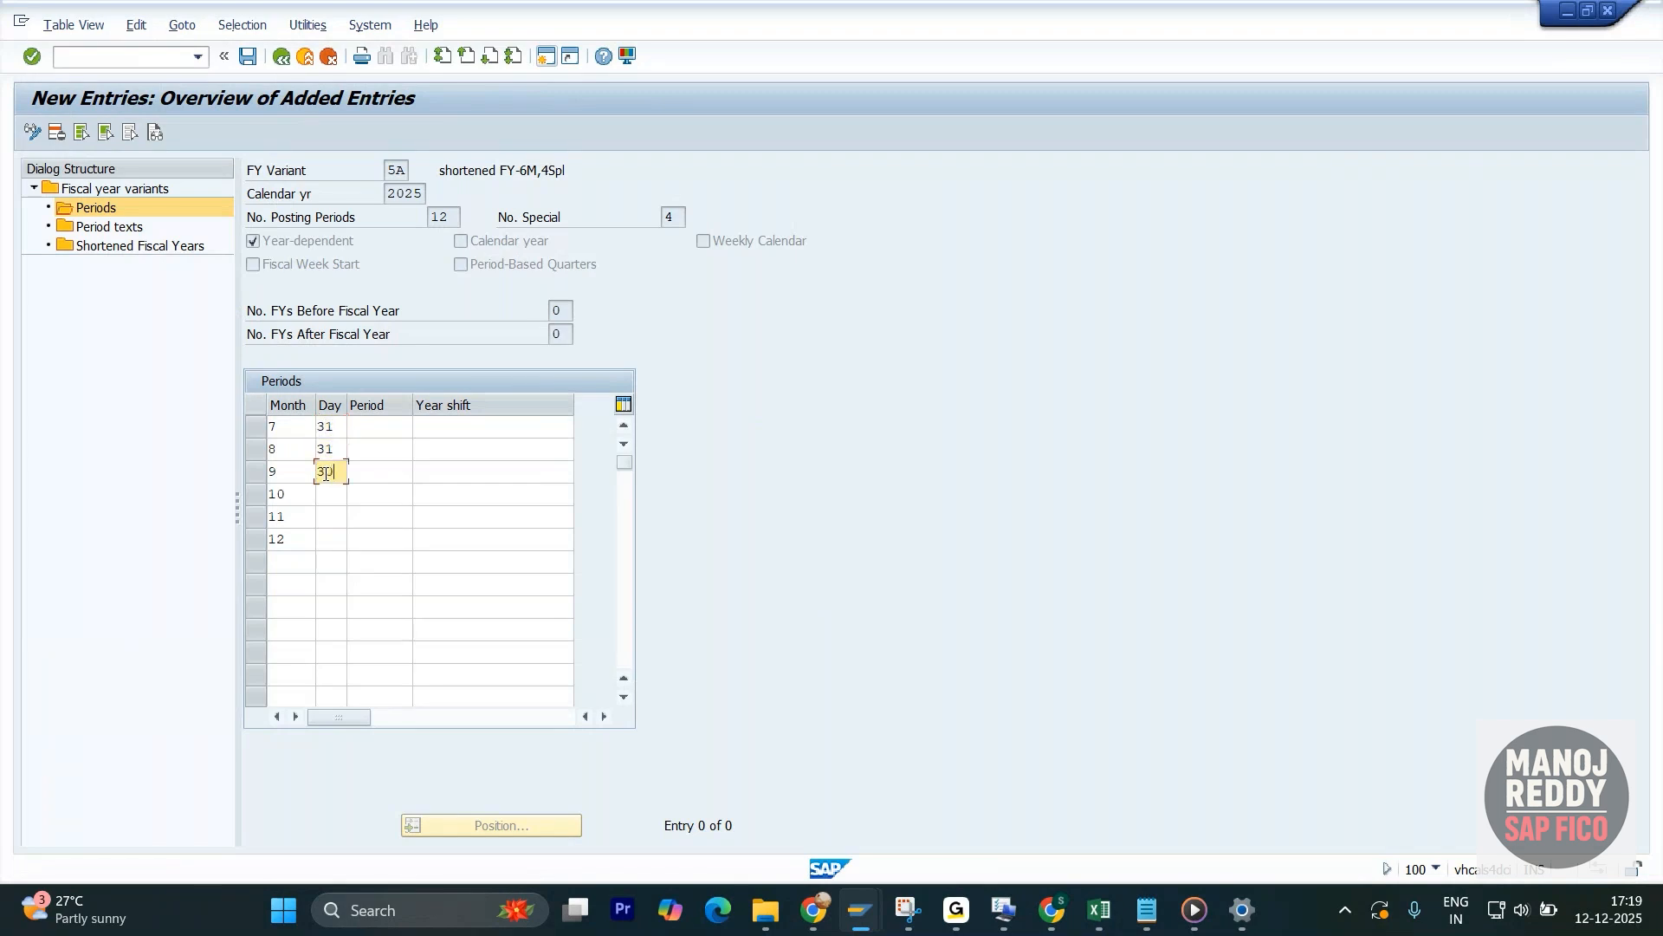
click(332, 492)
text(31)
click(330, 515)
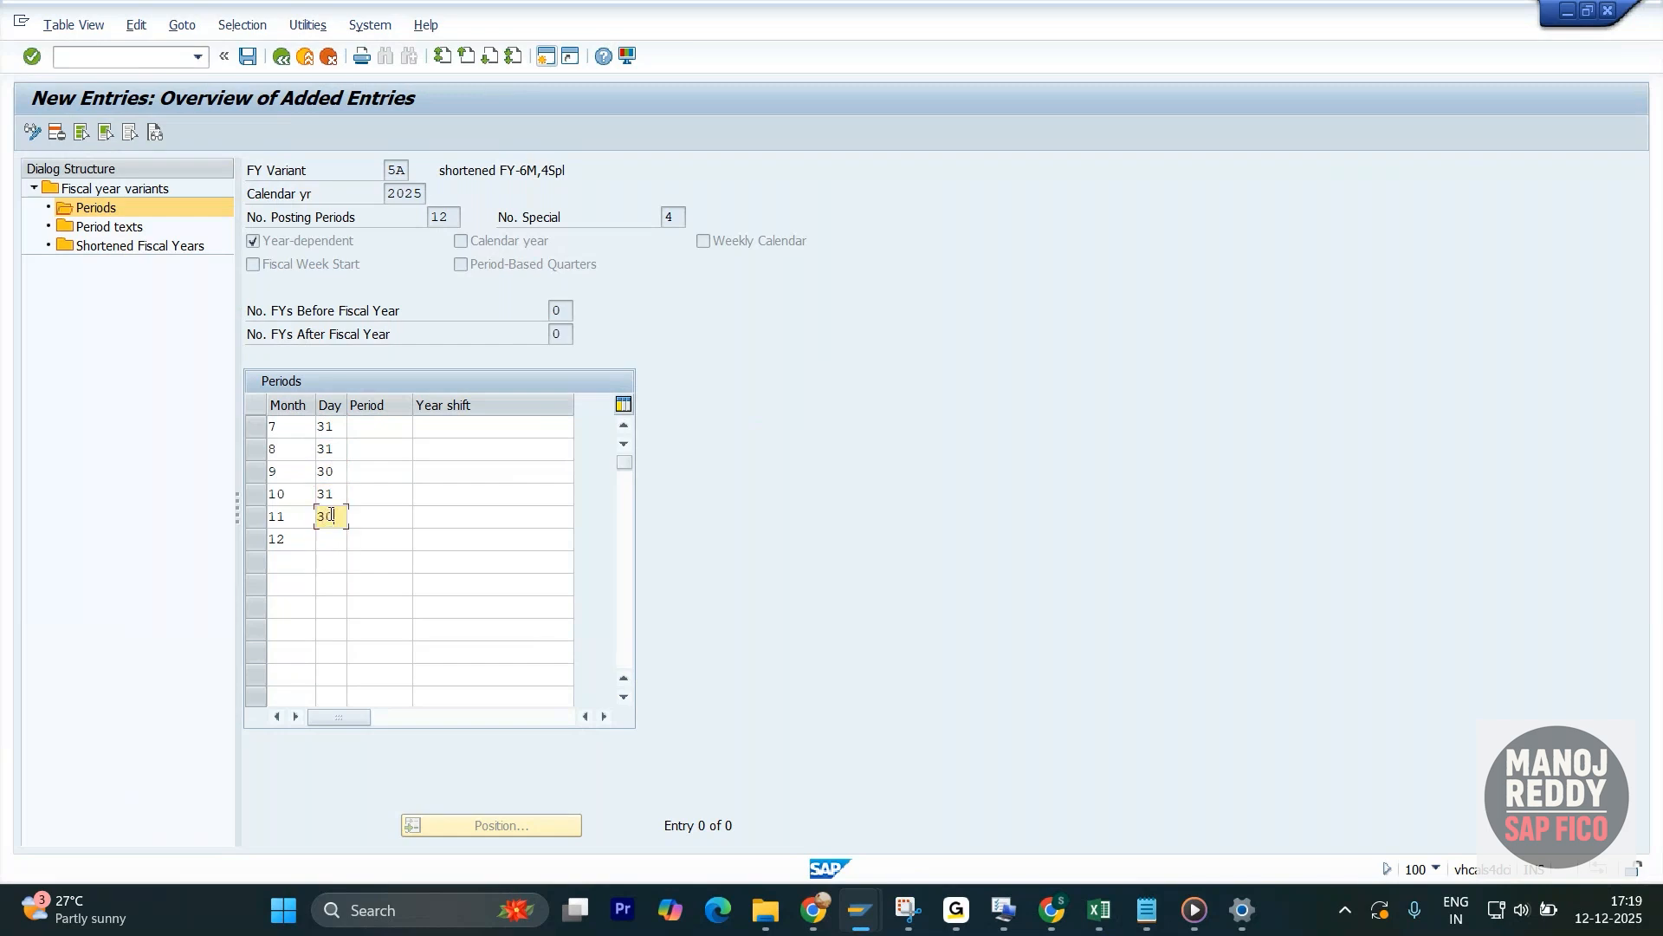
click(338, 538)
text(231)
key(BackSpace)
key(BackSpace)
key(BackSpace)
text(31)
- Assign posting periods 1 to 6 to months 7 to 12 and confirm the entries
click(406, 435)
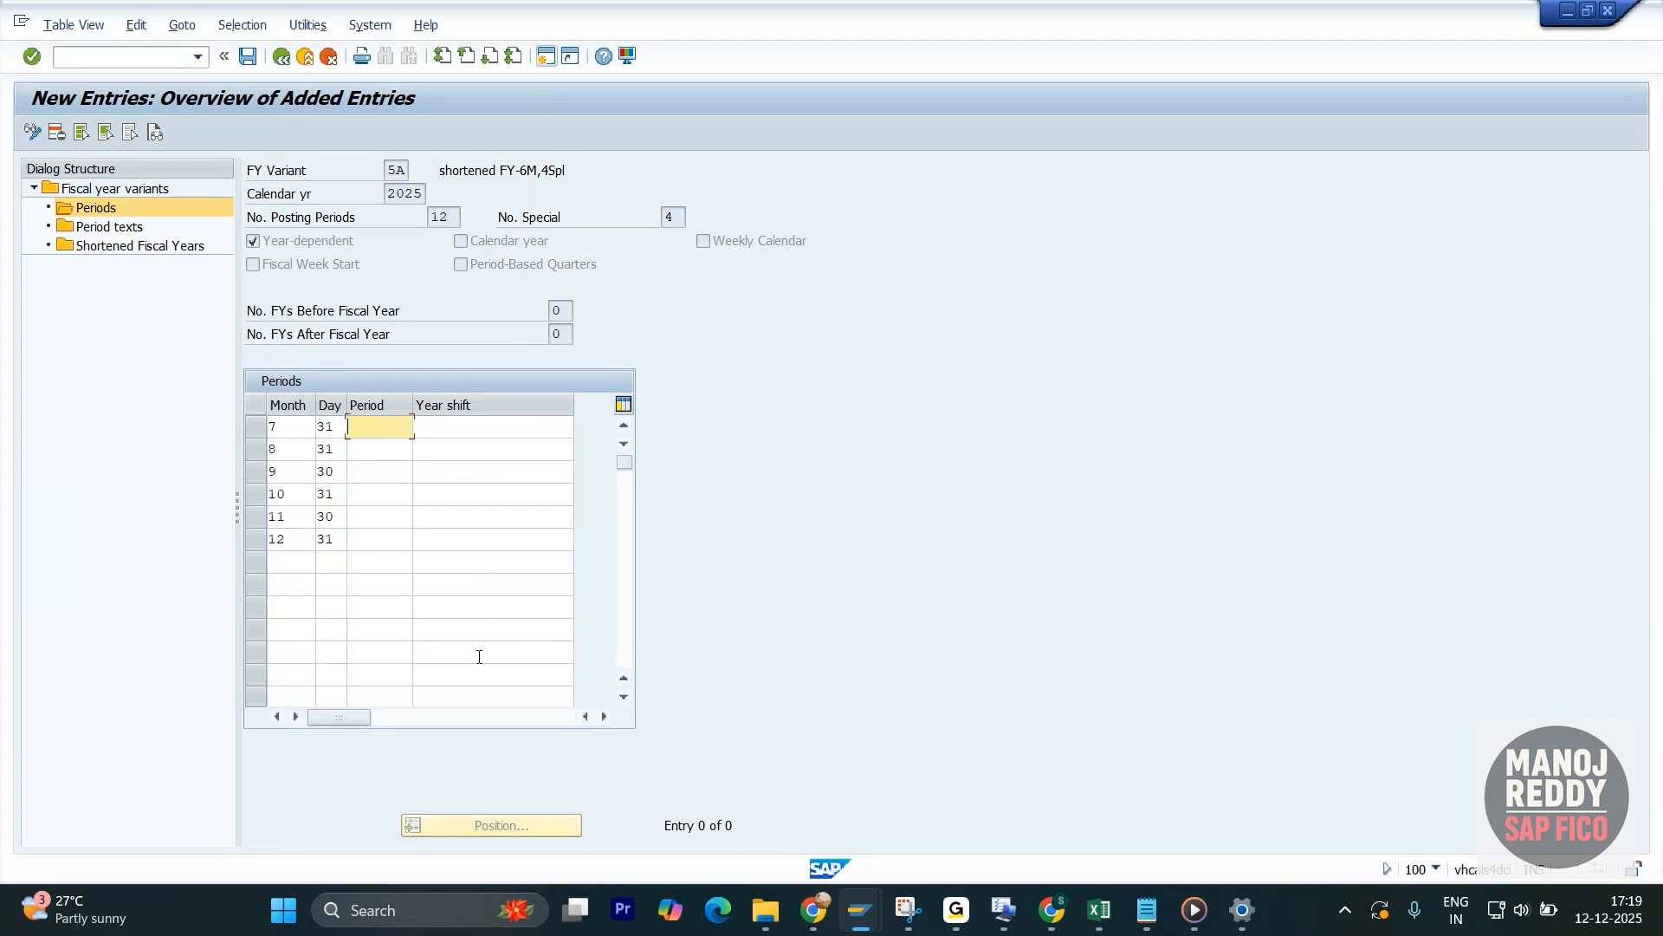
click(295, 429)
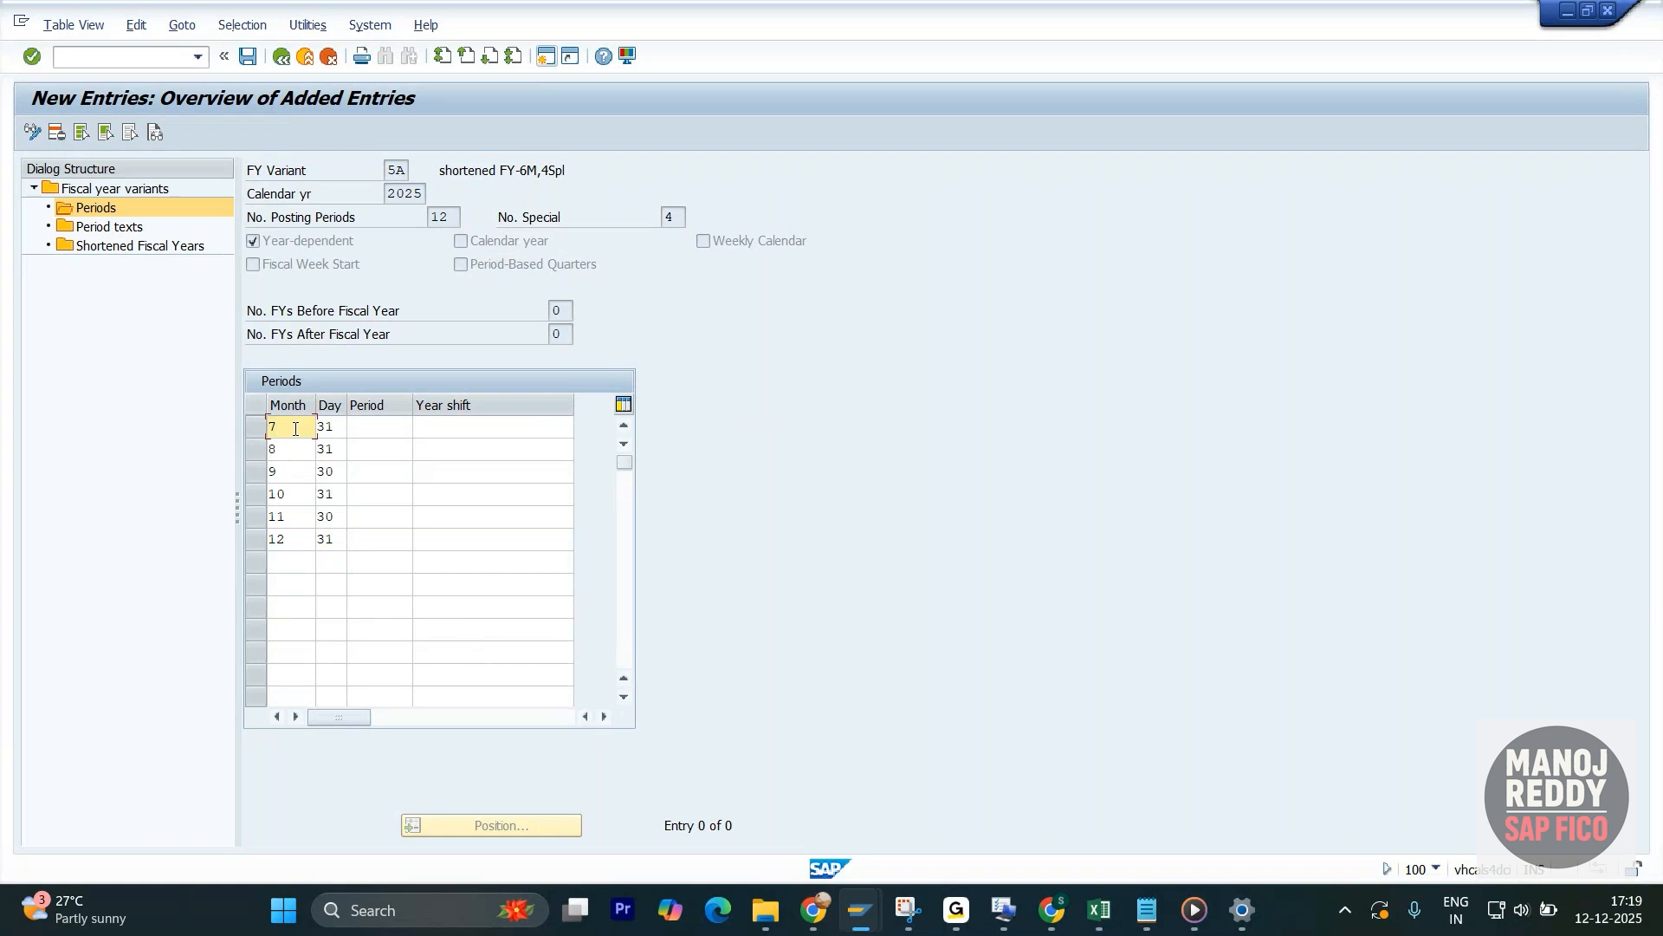
double_click(296, 429)
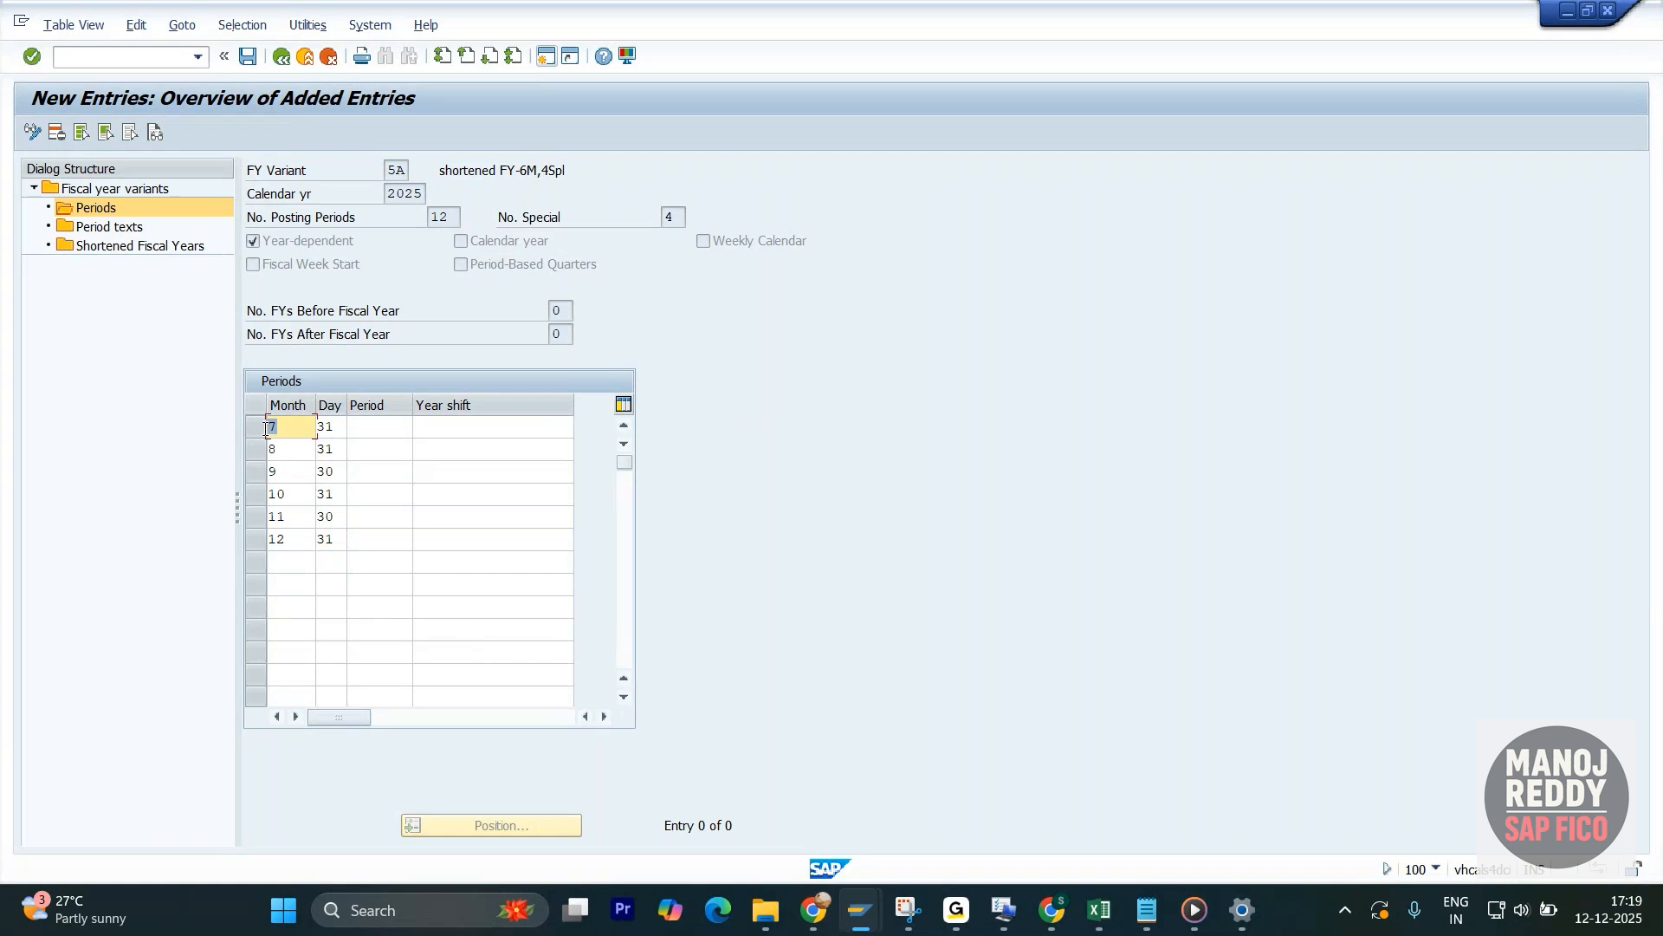
click(372, 428)
text(1)
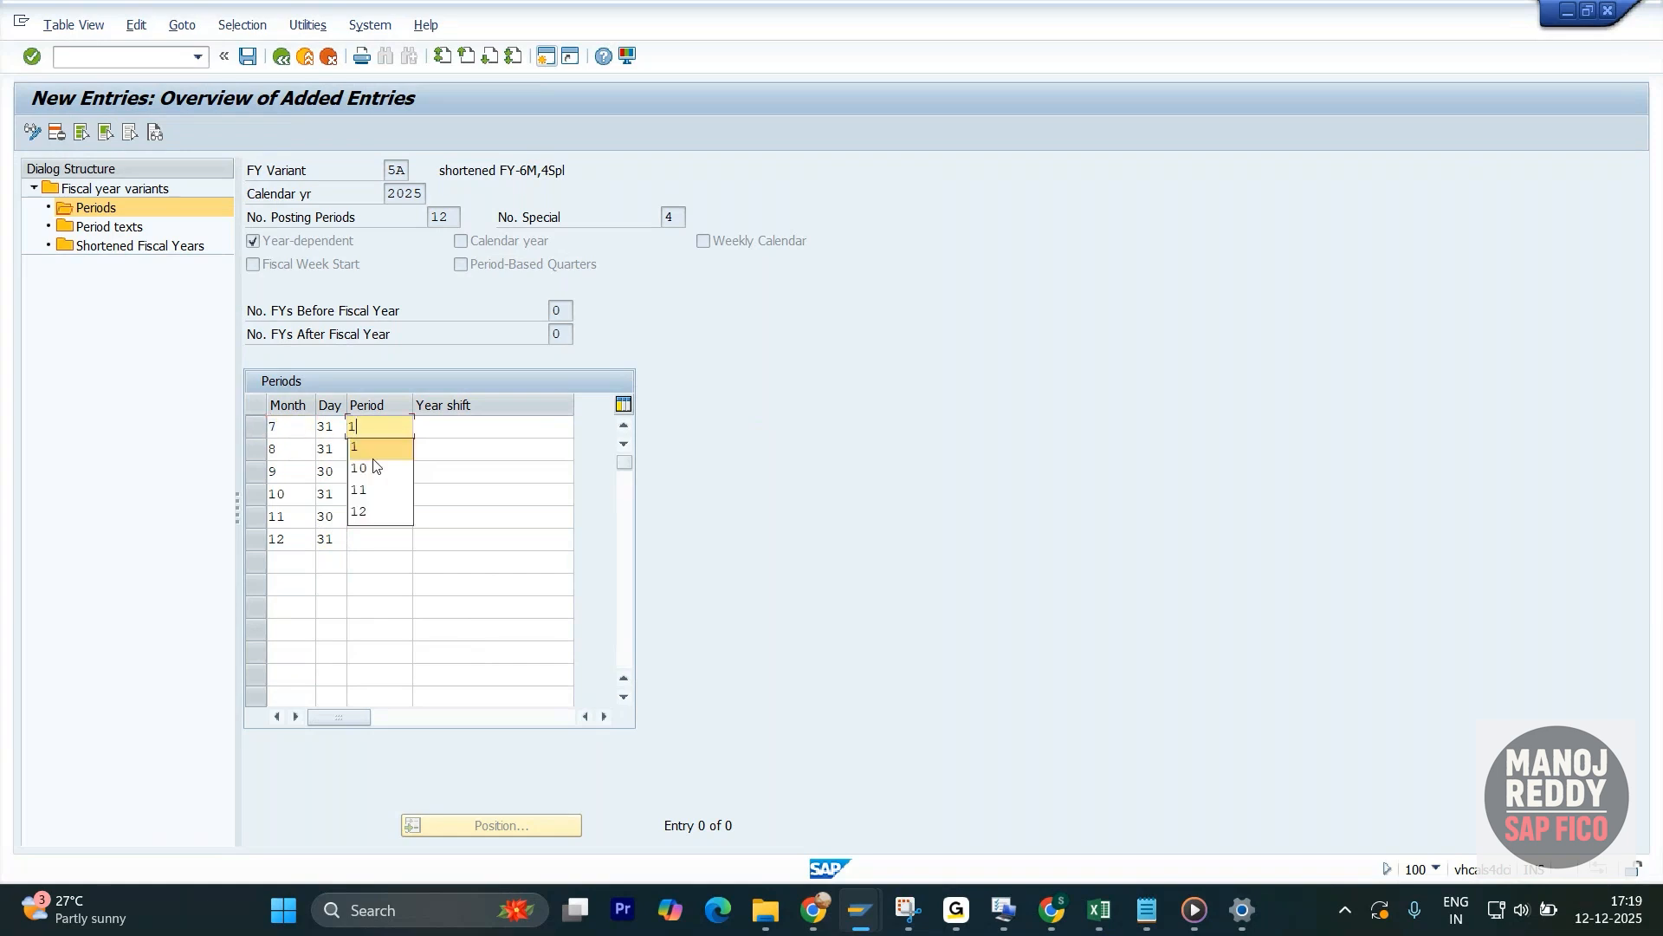
click(377, 457)
text(2)
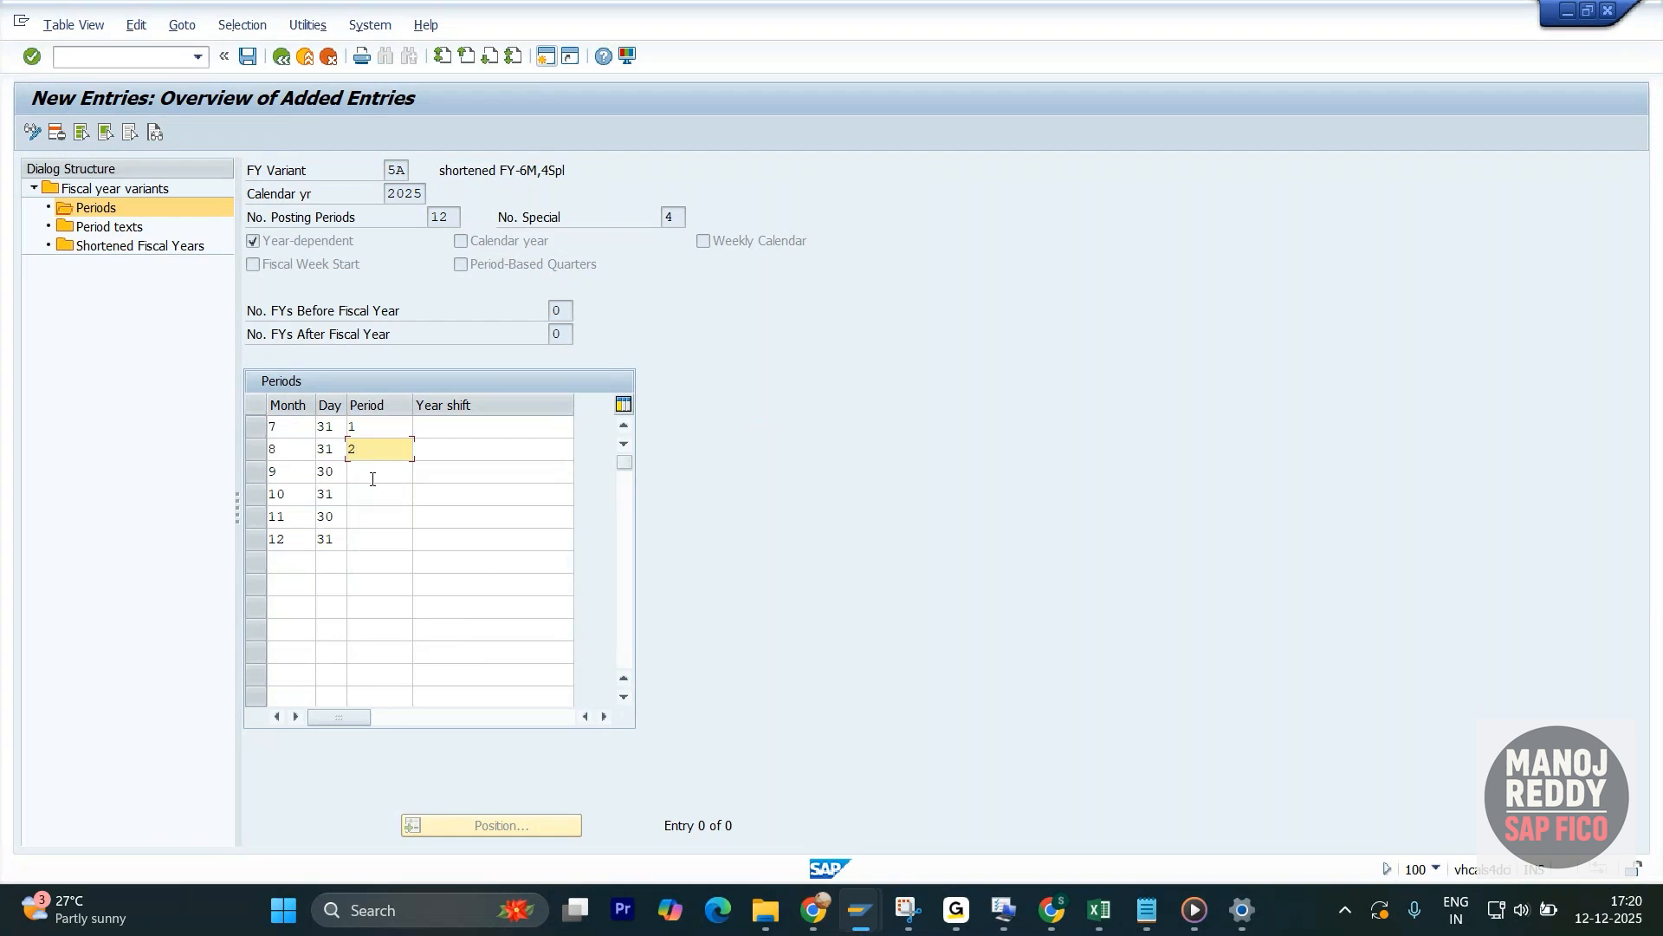
click(373, 474)
text(3)
click(376, 495)
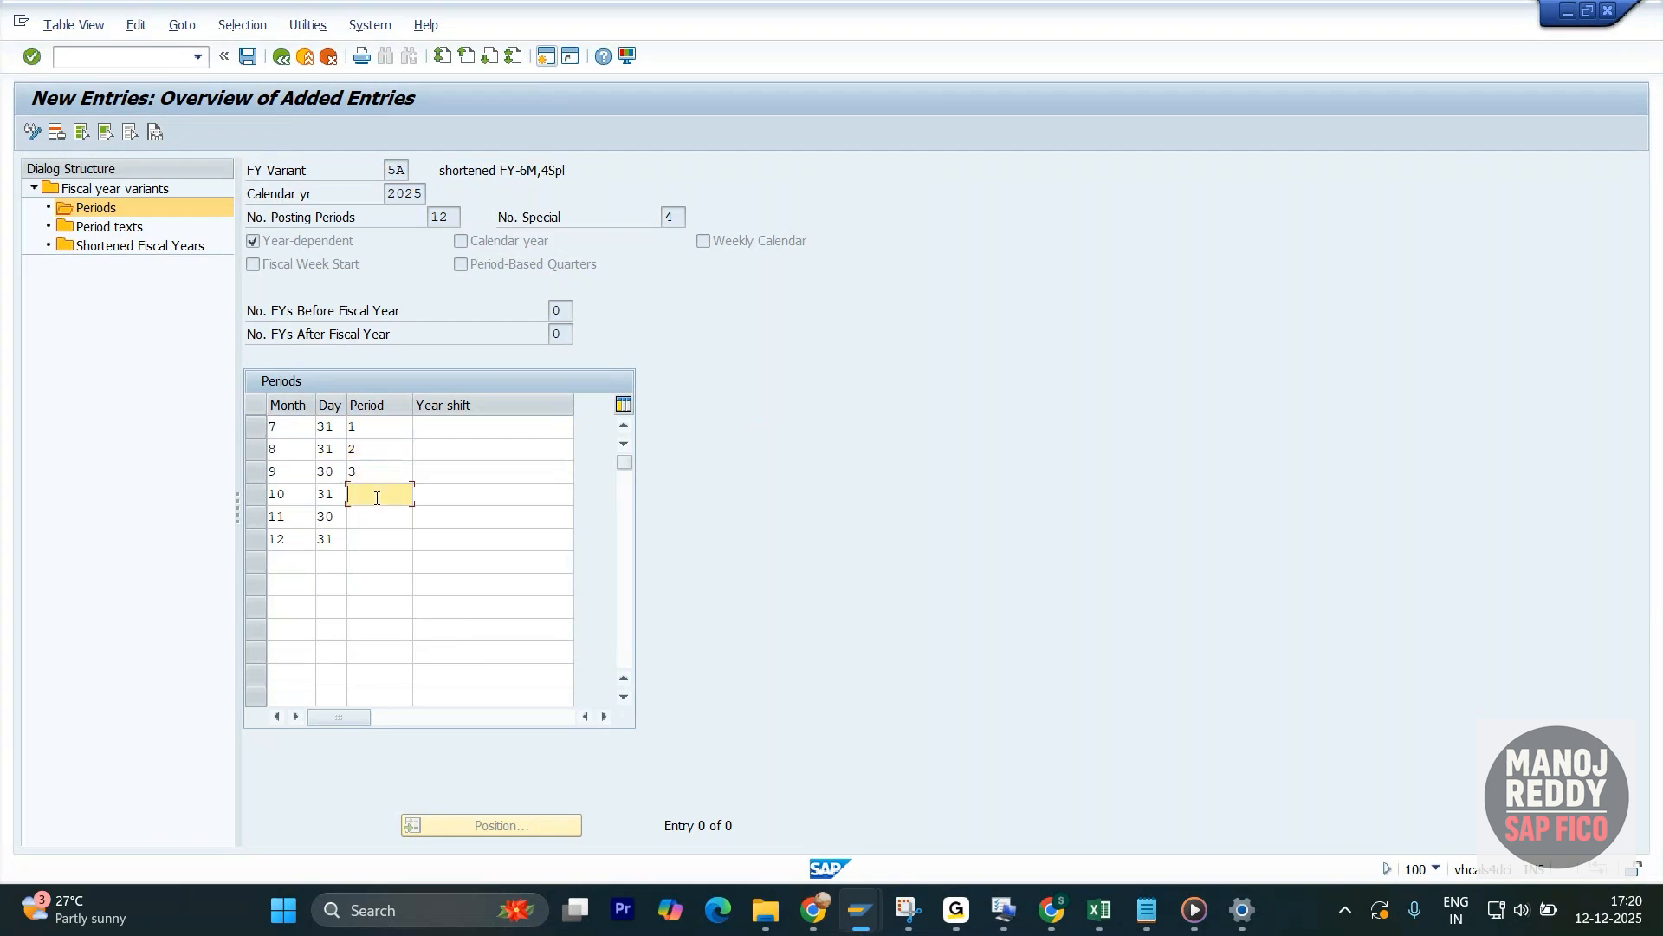
text(4)
click(366, 519)
text(5)
click(373, 541)
text(6)
key(Return)
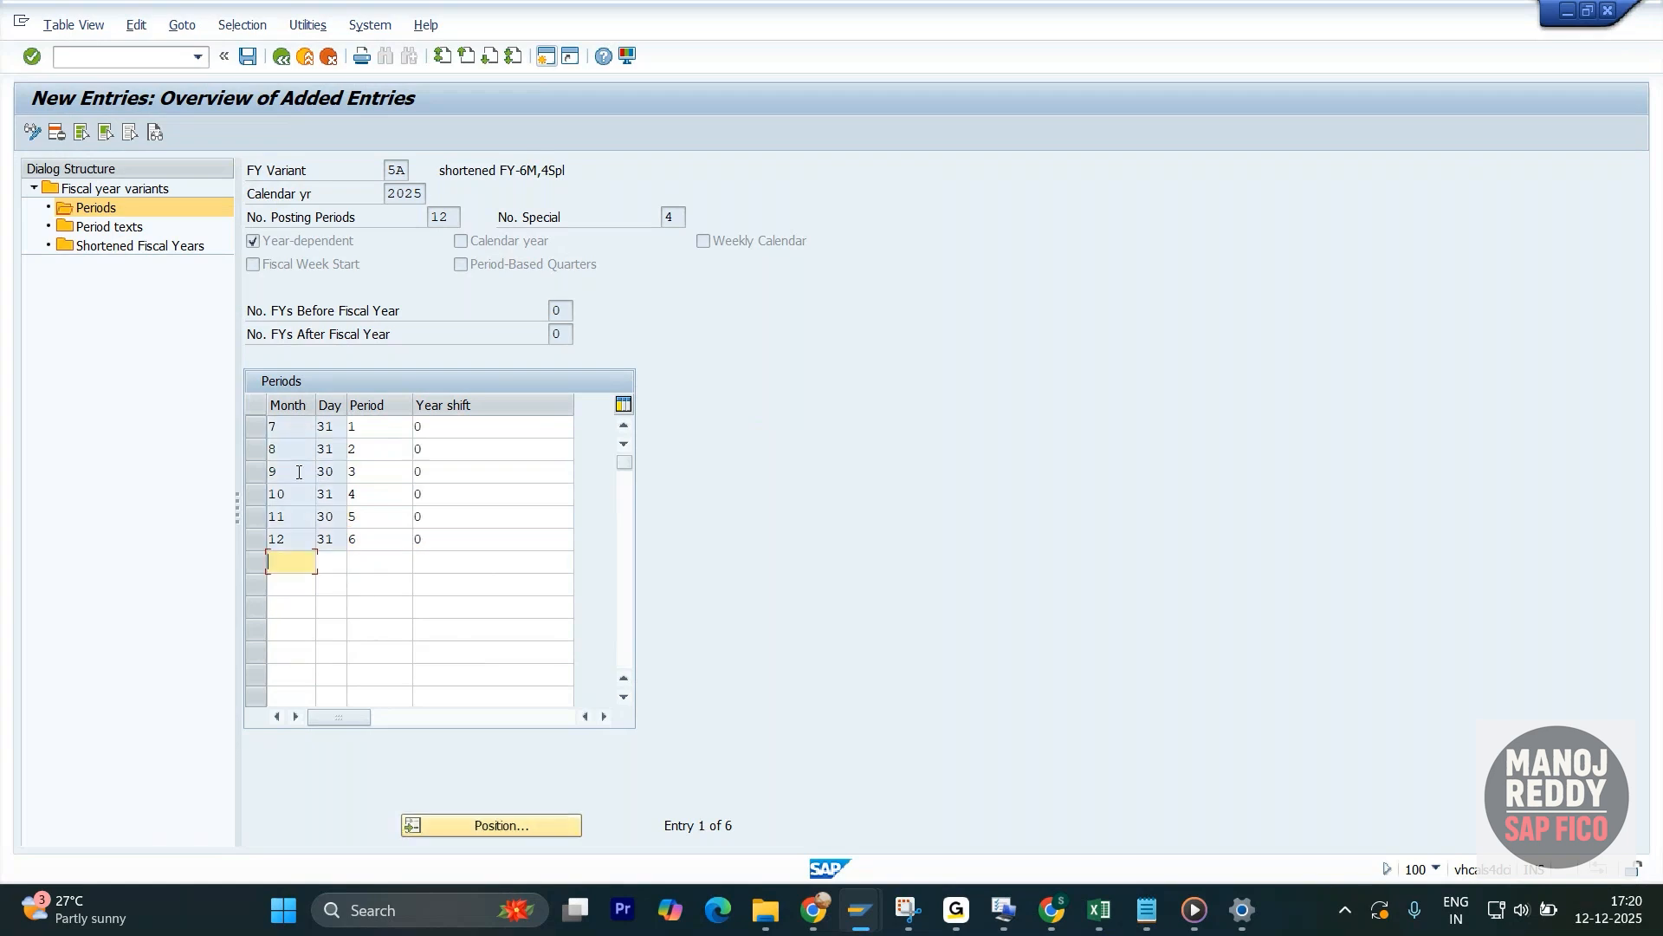
- Check the six period assignments against the calendar year 2025 list in the Excel notes, and return to SAP
key(alt+Tab)
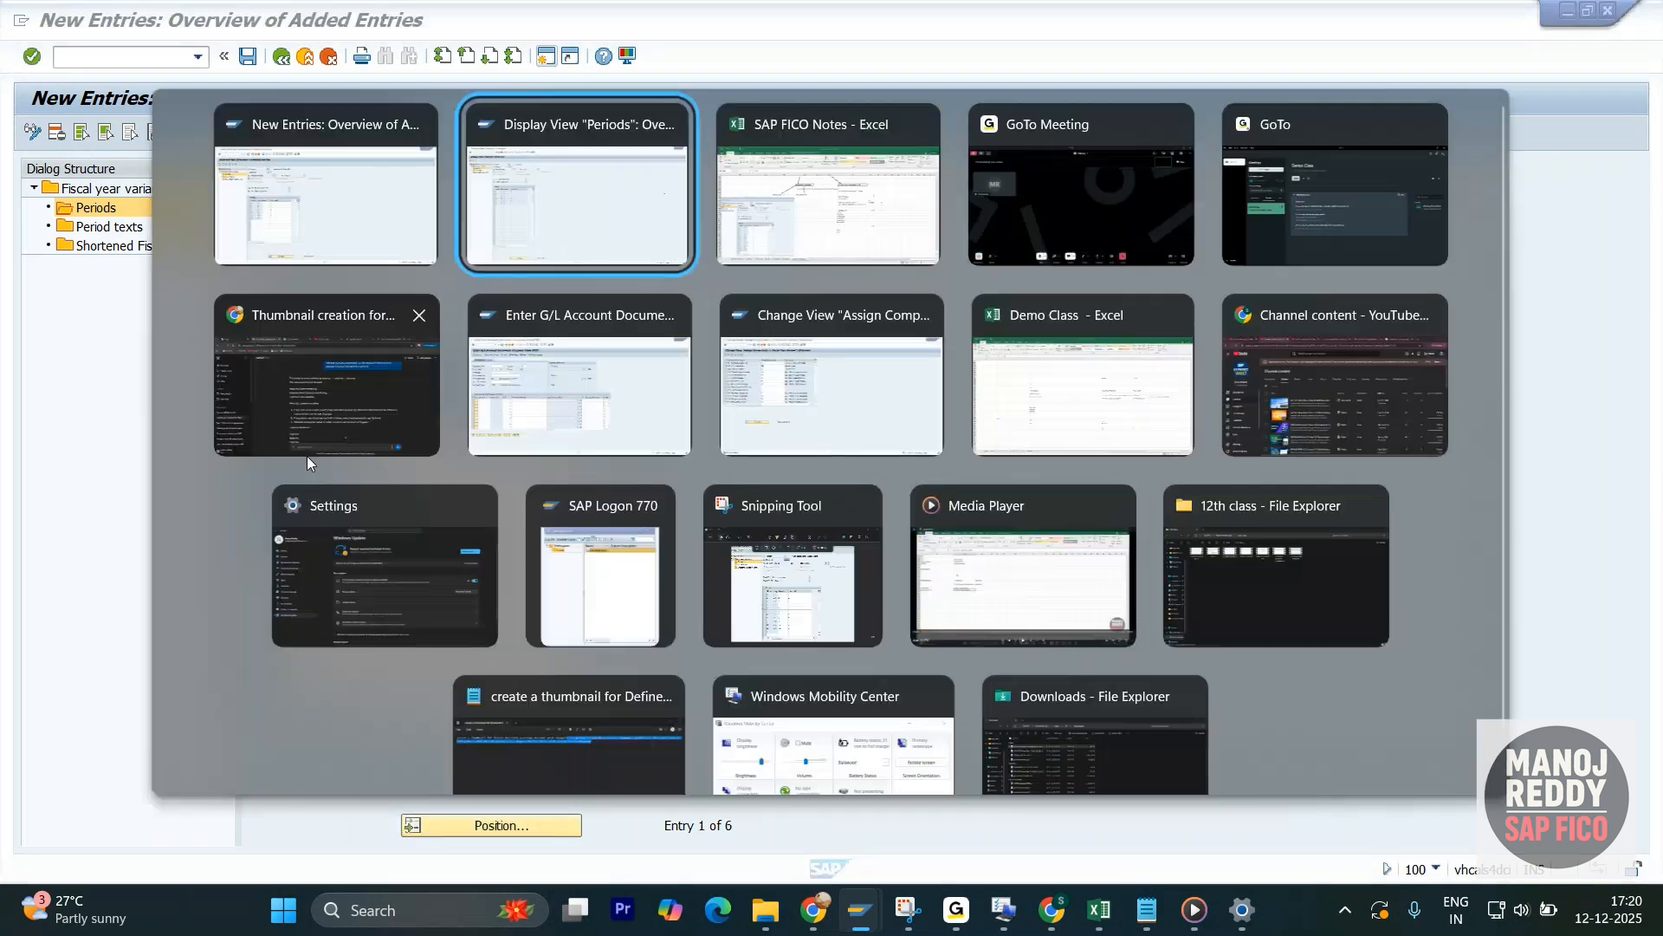
key(Tab)
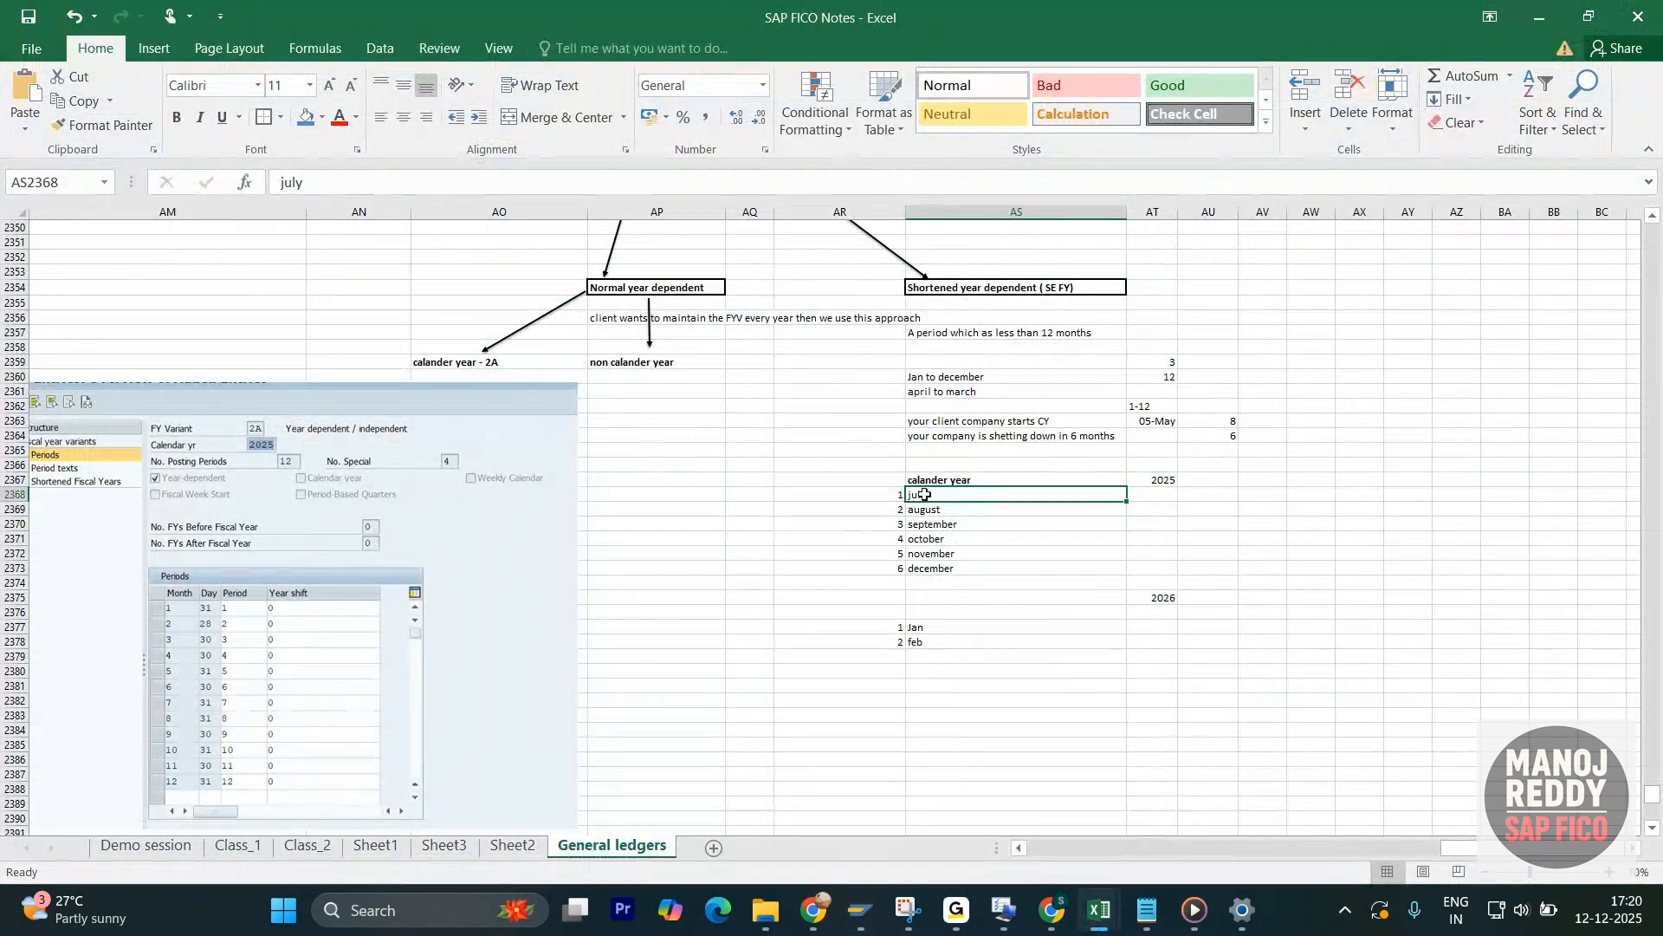
key(alt+Tab)
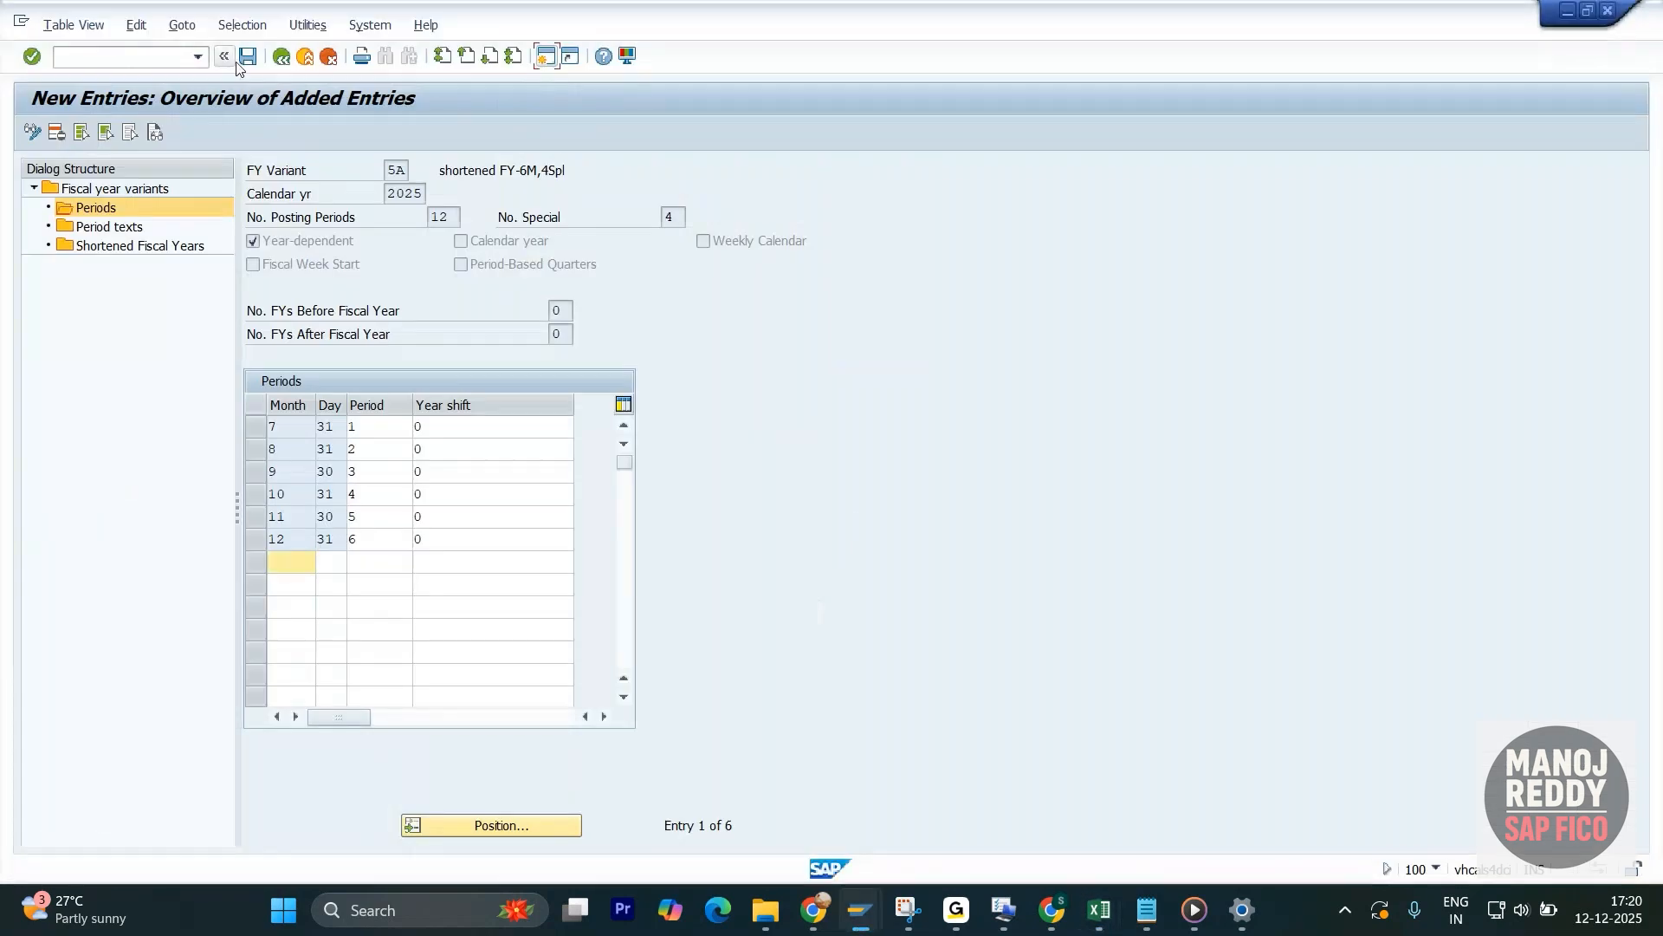
- Save the 2025 periods of fiscal year variant 5A and go back to the IMG structure
key(ctrl+s)
click(283, 57)
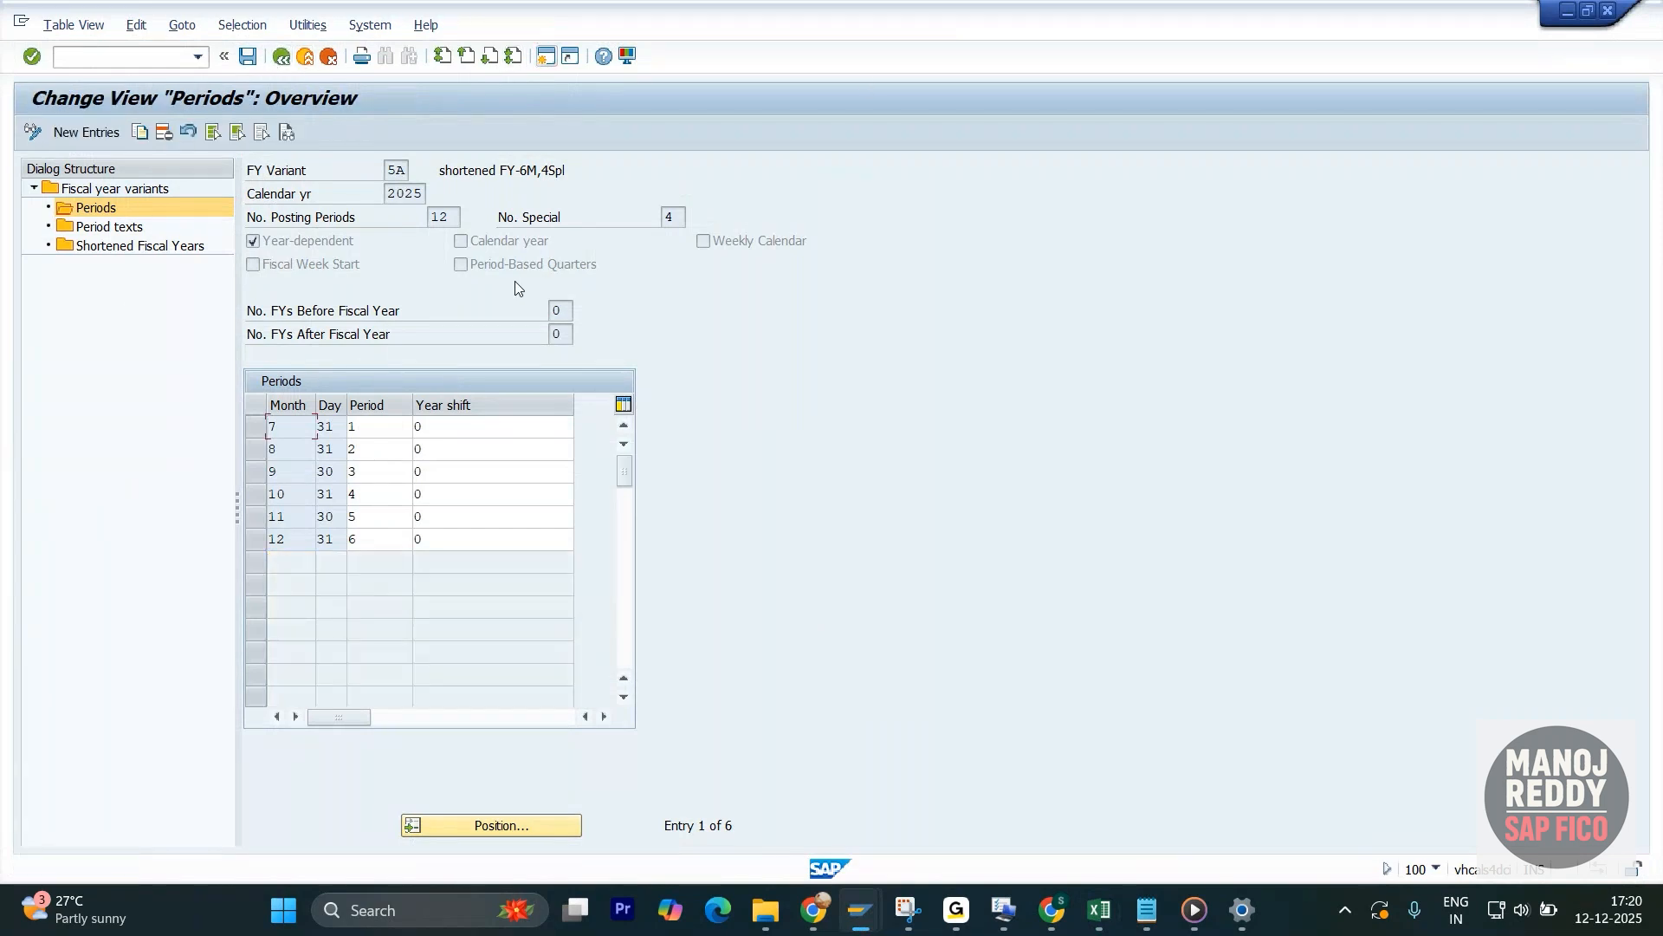
click(279, 57)
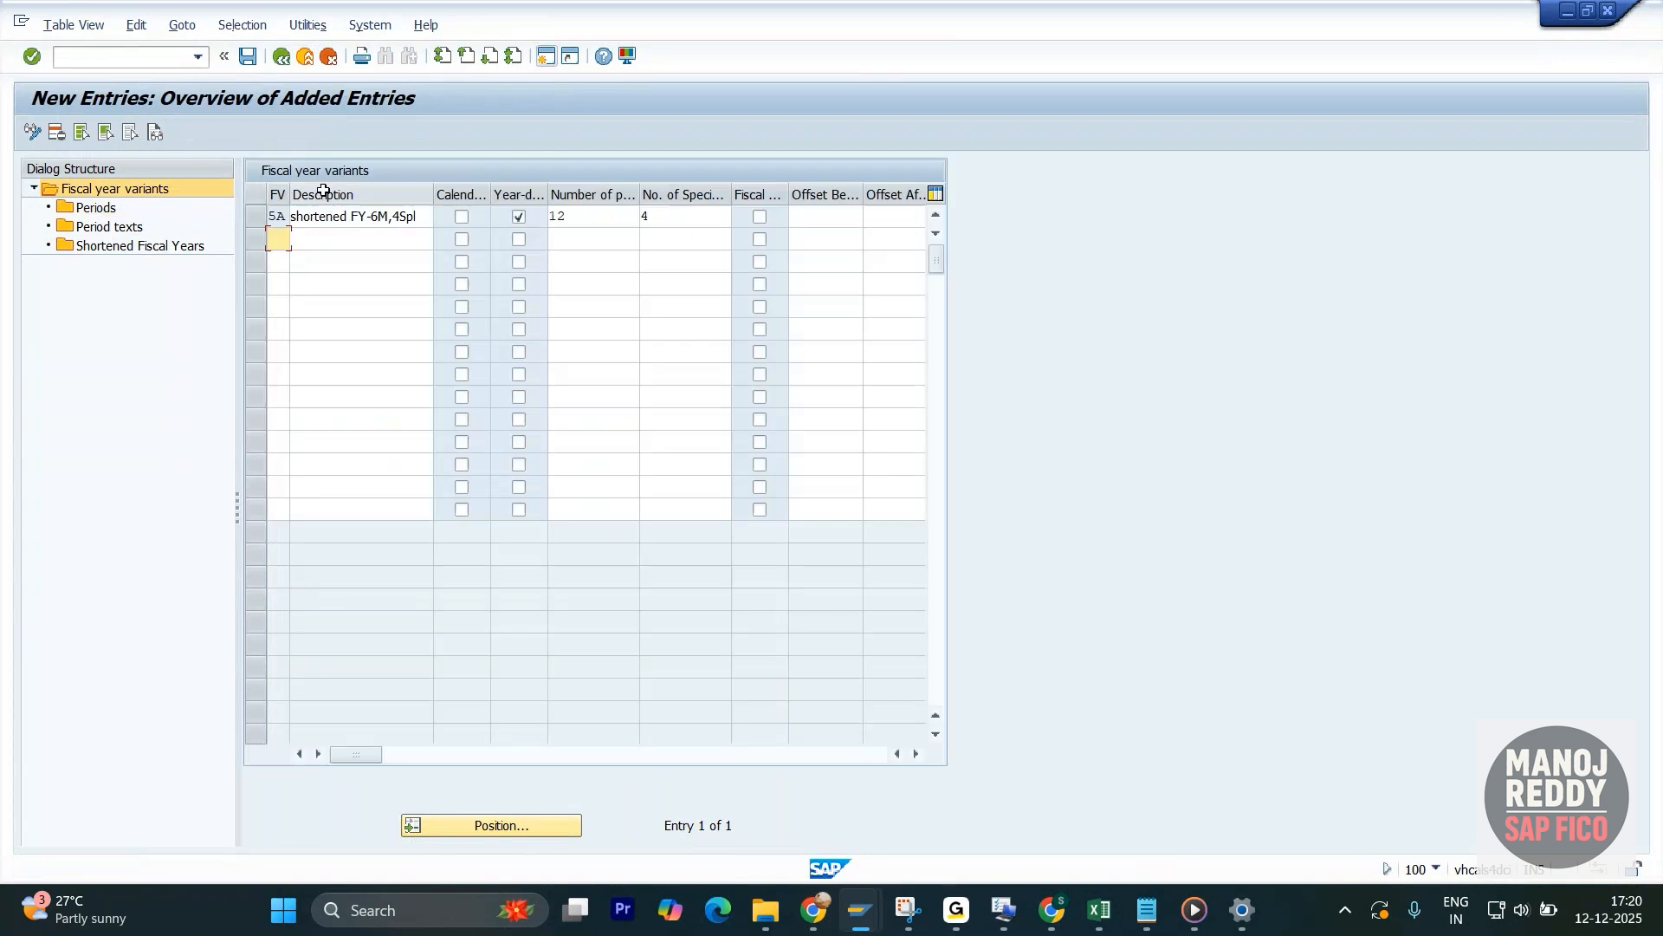
click(289, 59)
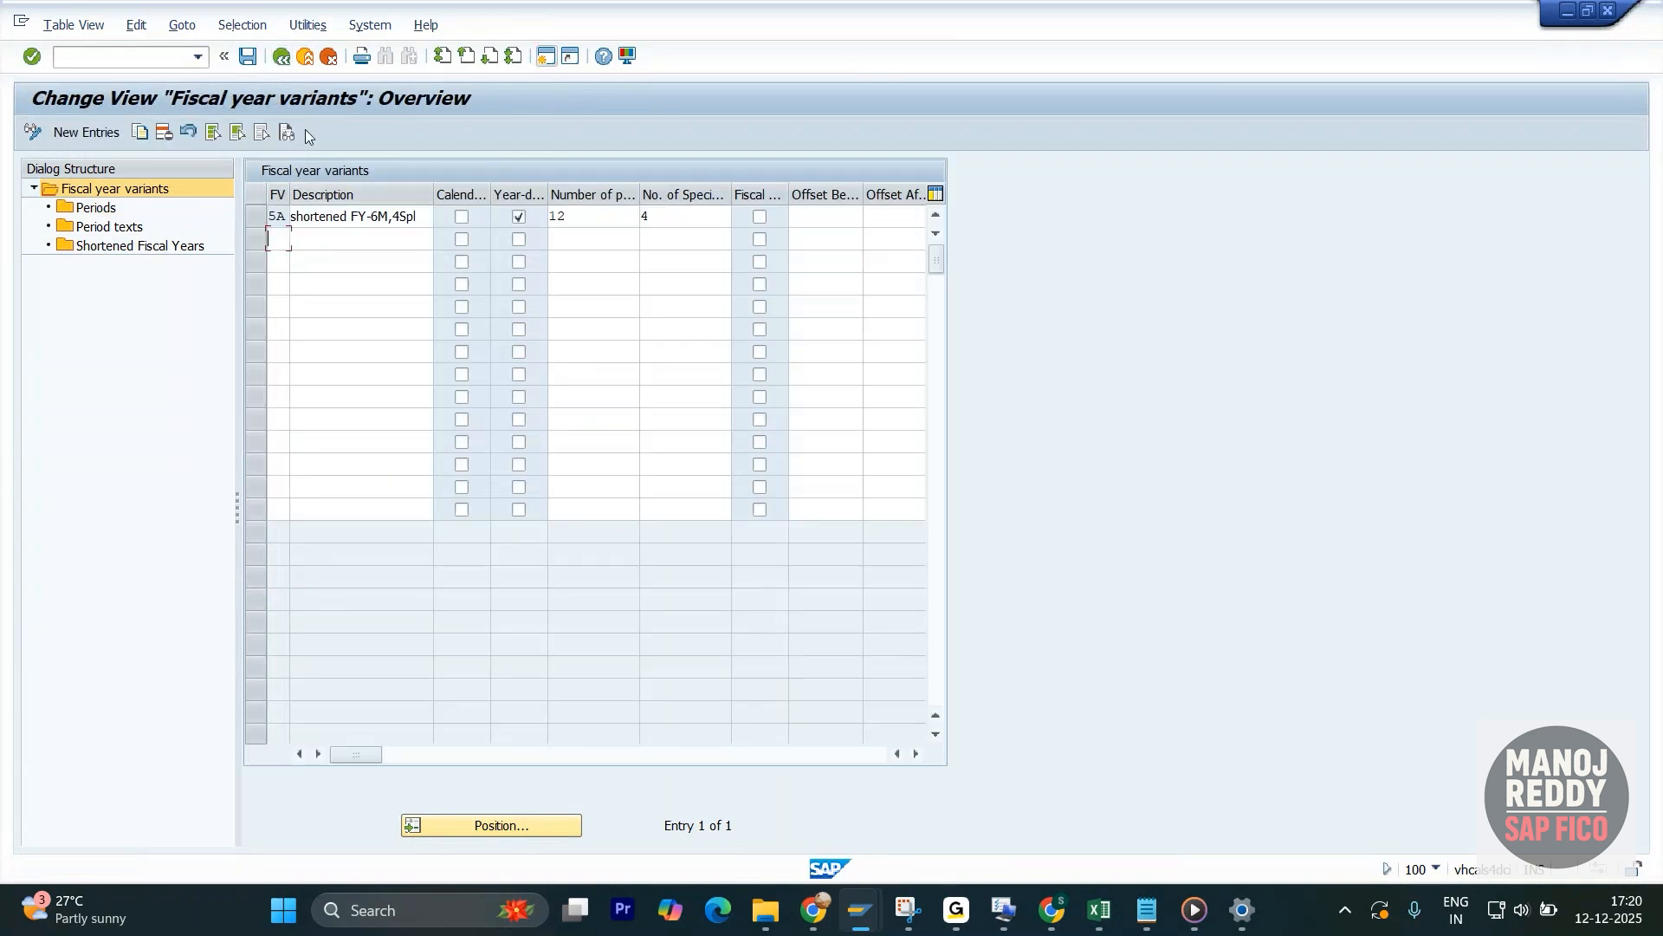
click(281, 58)
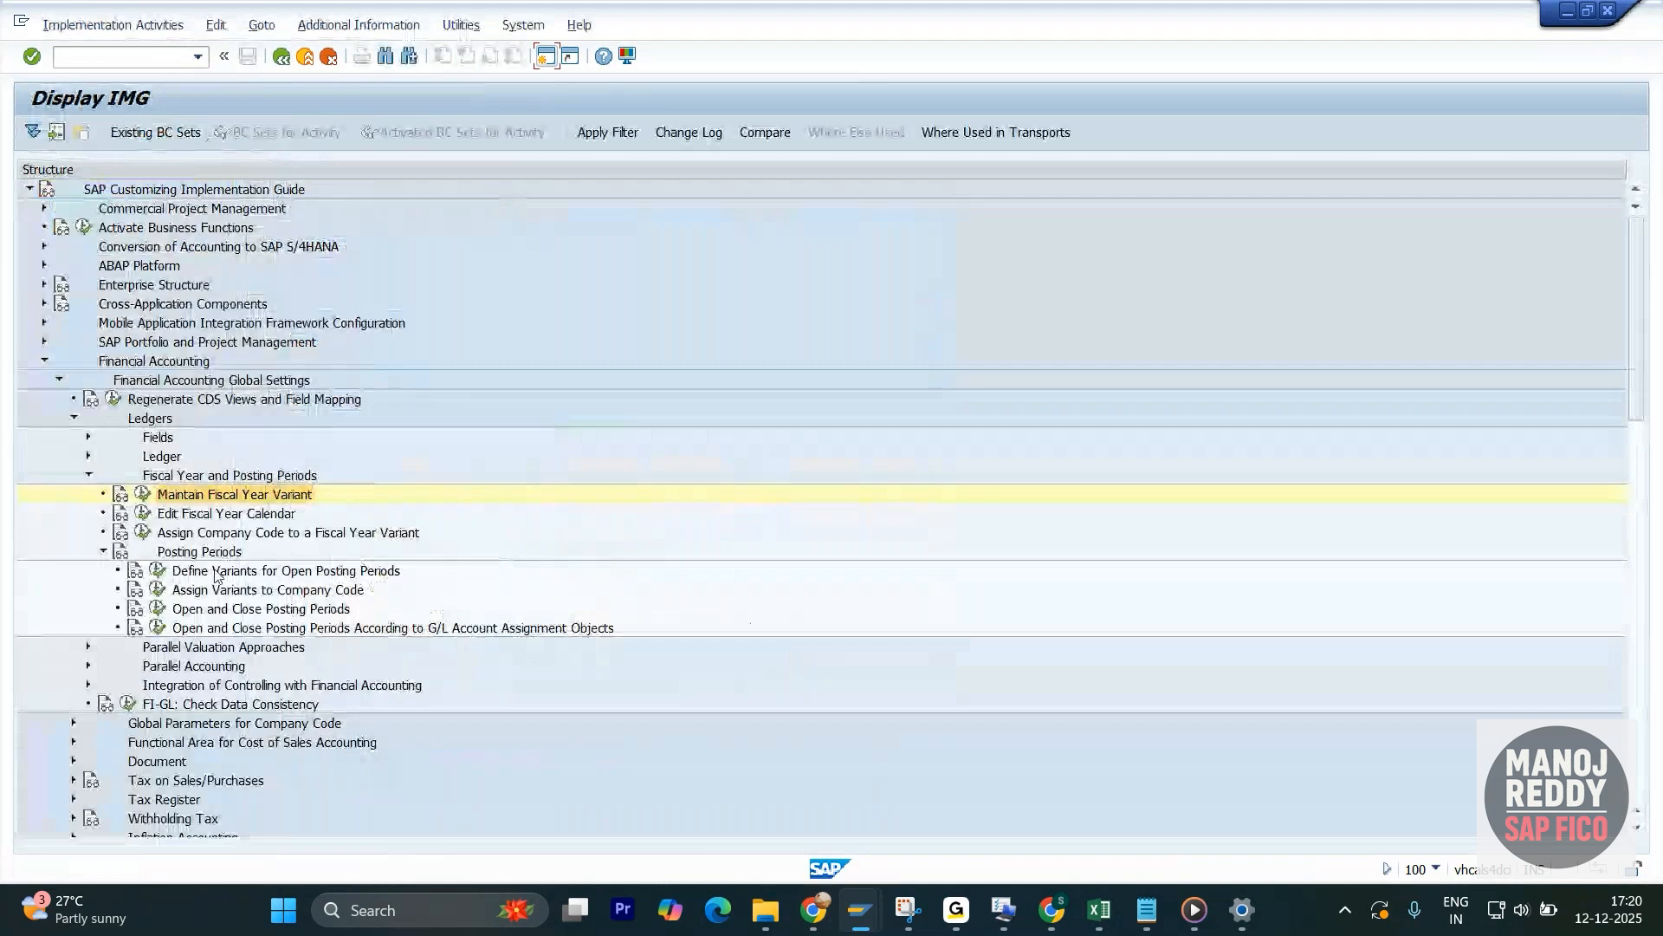
- Try to open Assign Company Code to a Fiscal Year Variant, and switch to the session already editing that assignment
click(143, 531)
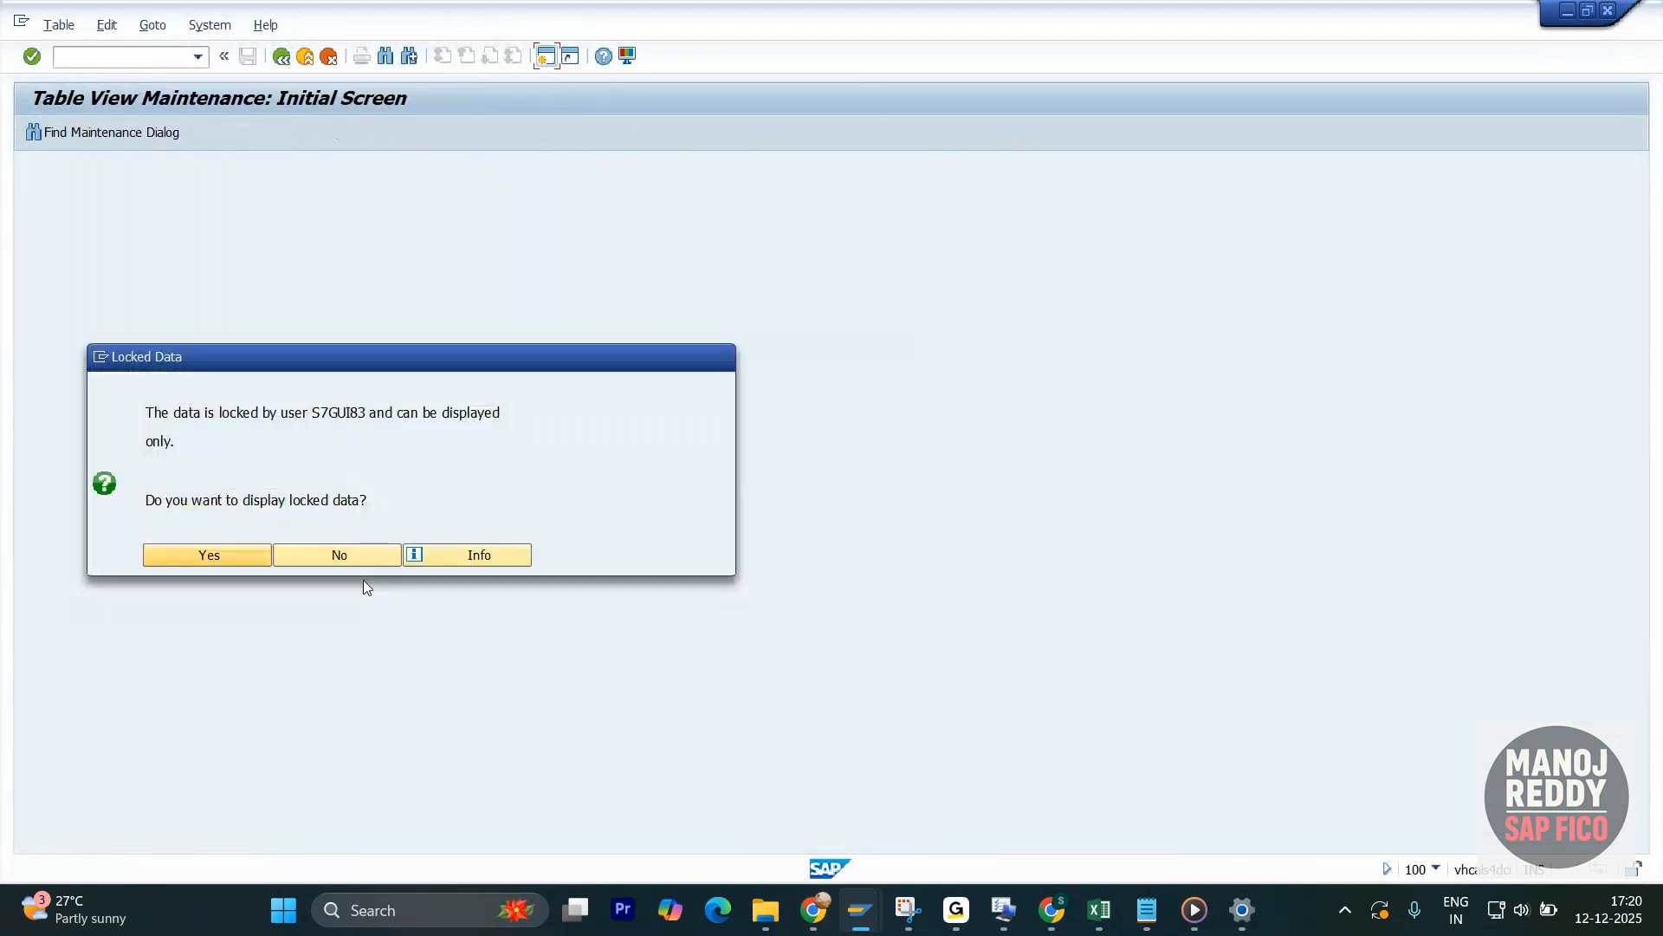
key(alt+Tab)
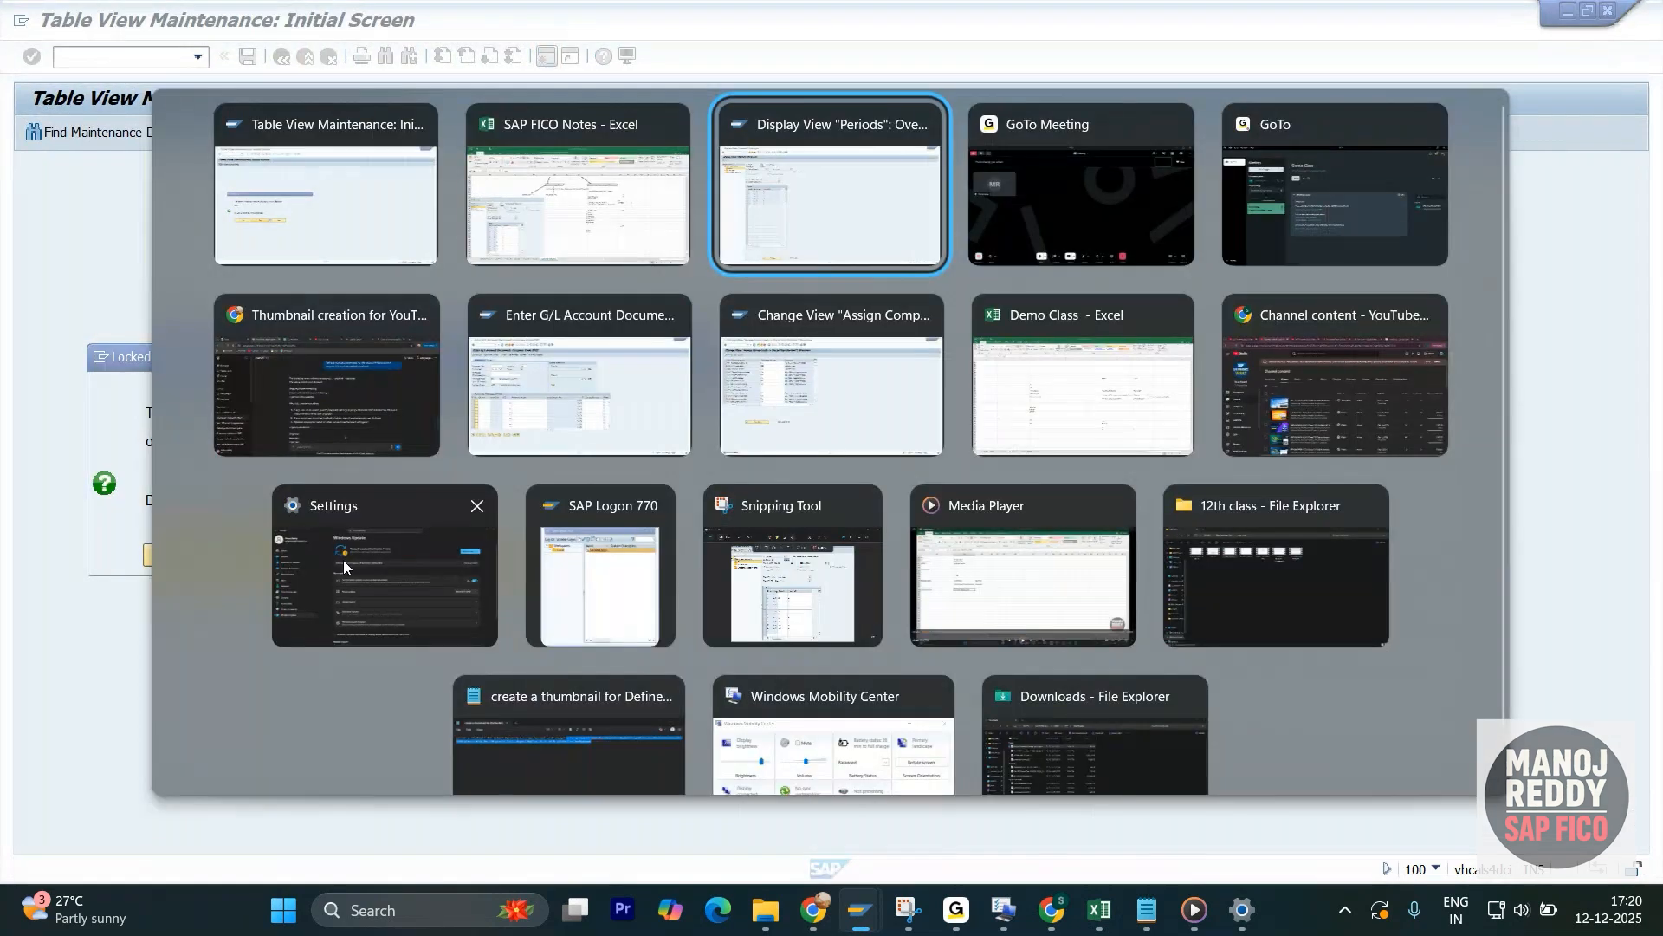
click(578, 423)
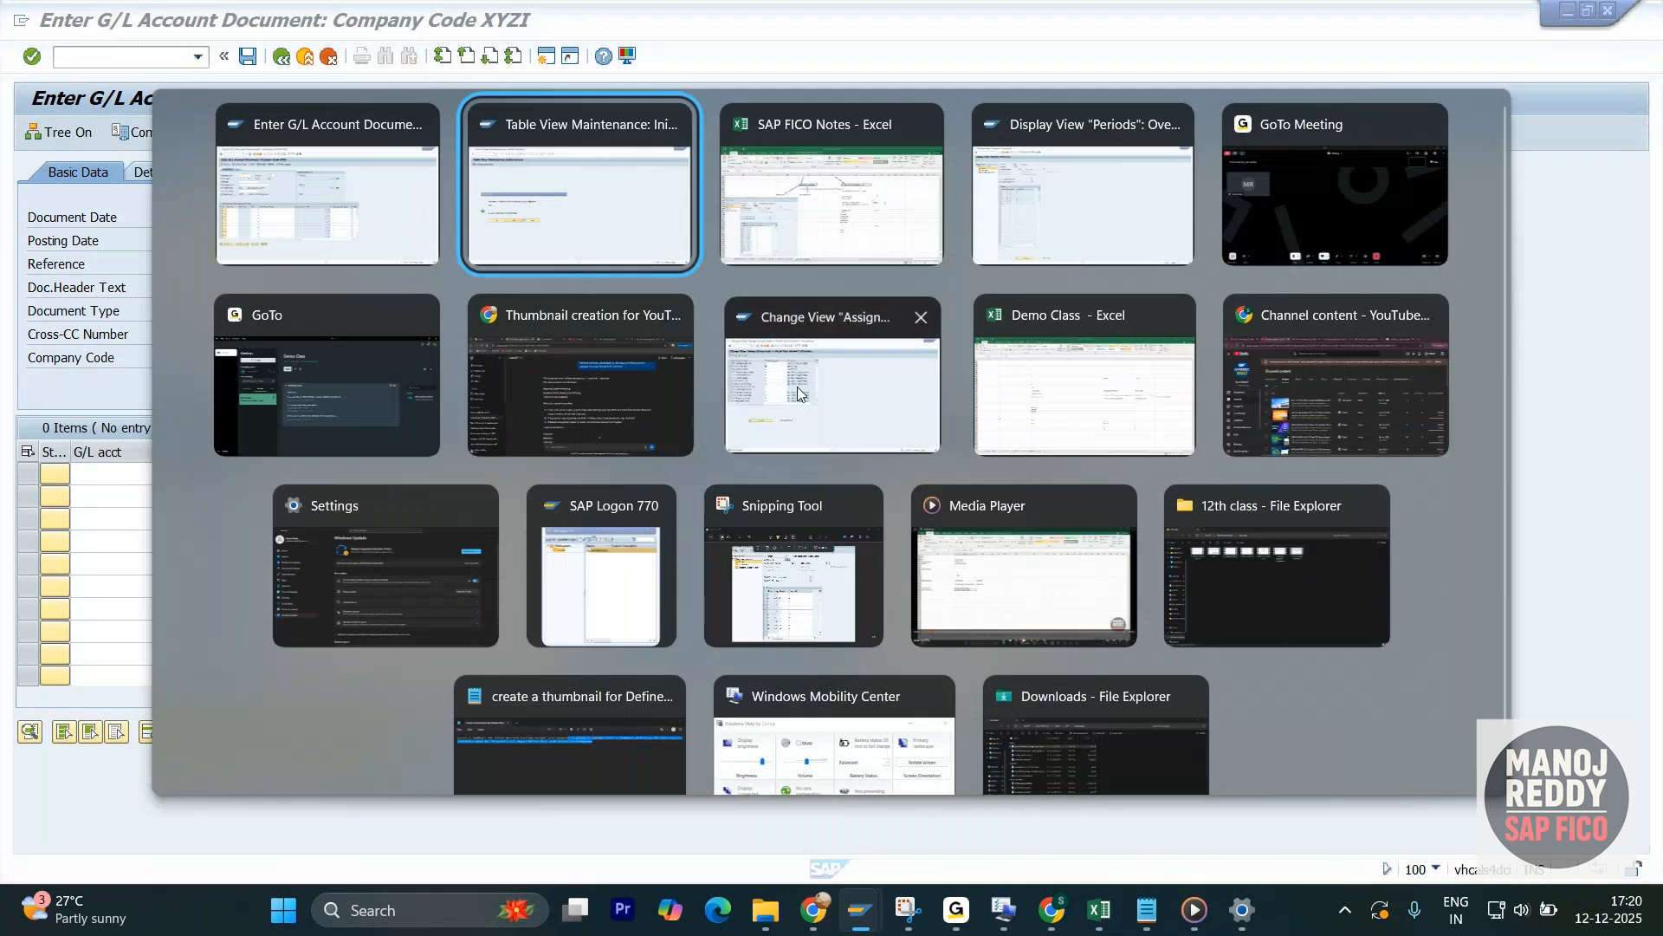
click(780, 381)
- Reopen Assign Company Code to a Fiscal Year Variant from the IMG and position the list on company code XYZI
click(310, 106)
click(280, 57)
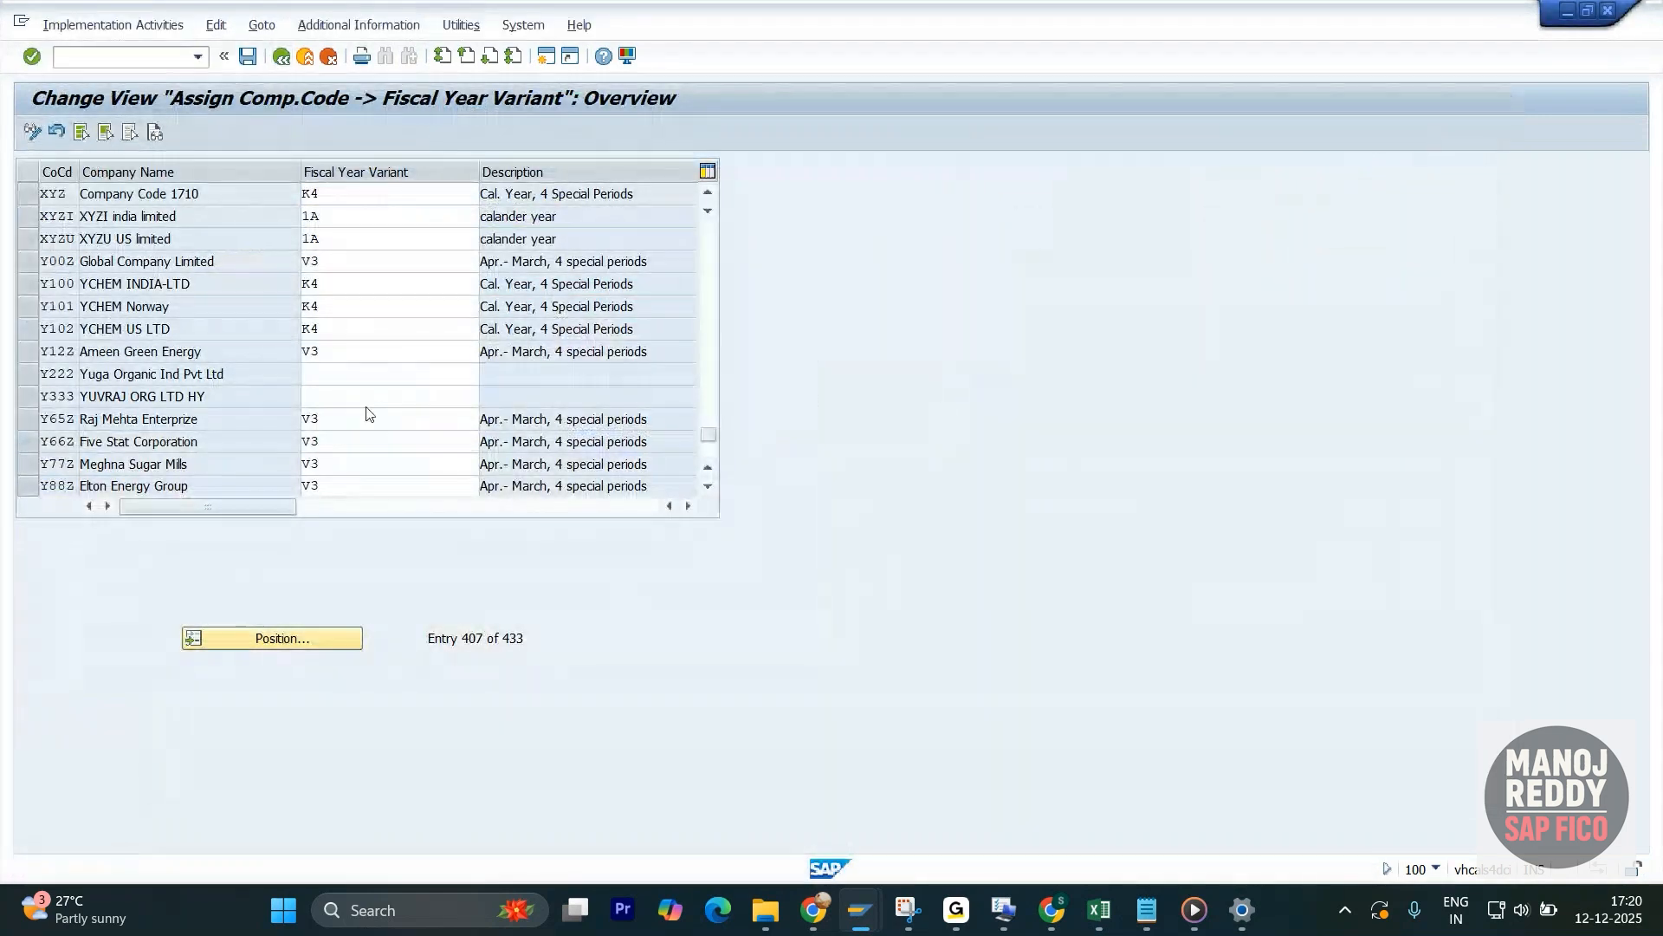
click(143, 534)
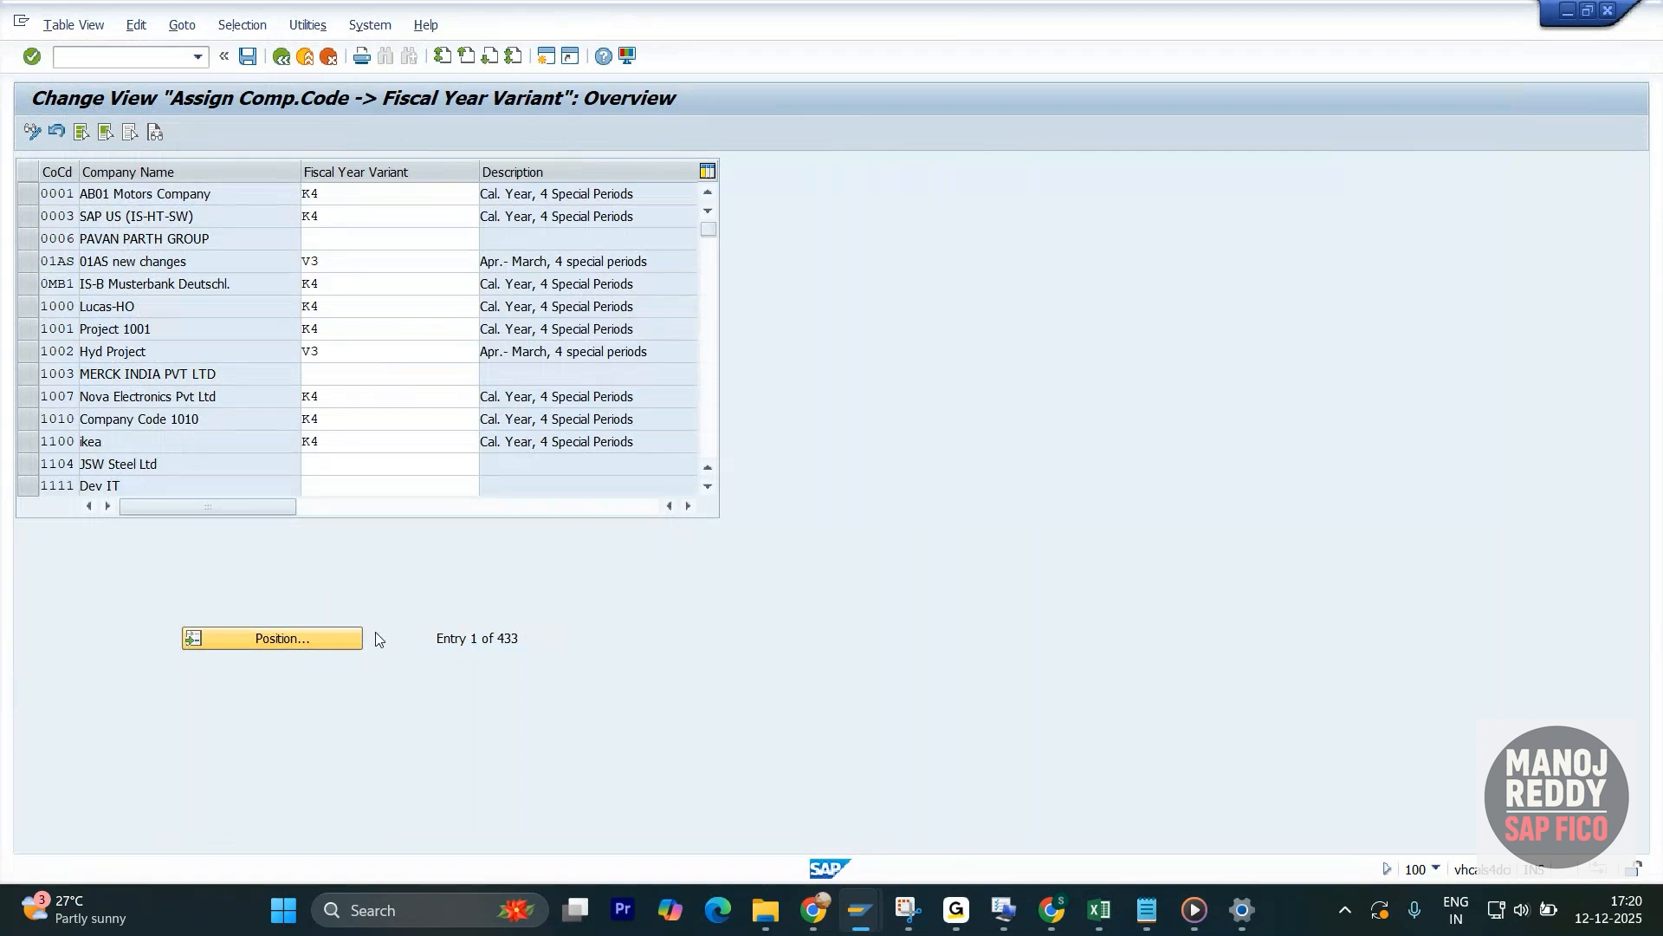
click(357, 638)
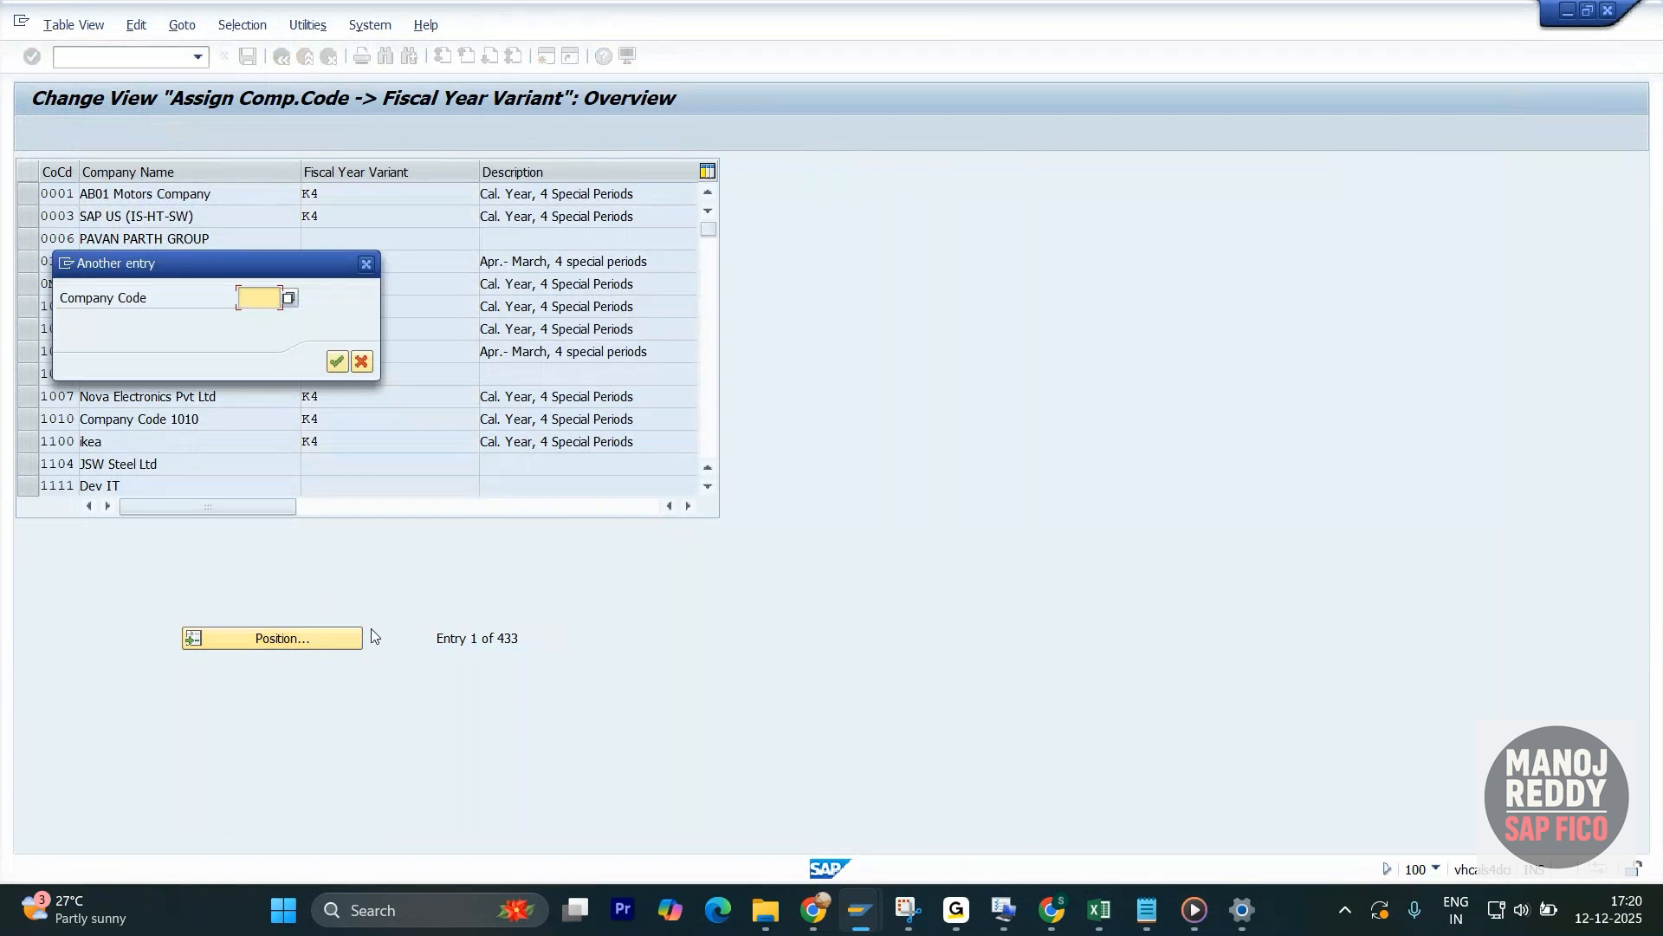
text(xyzi)
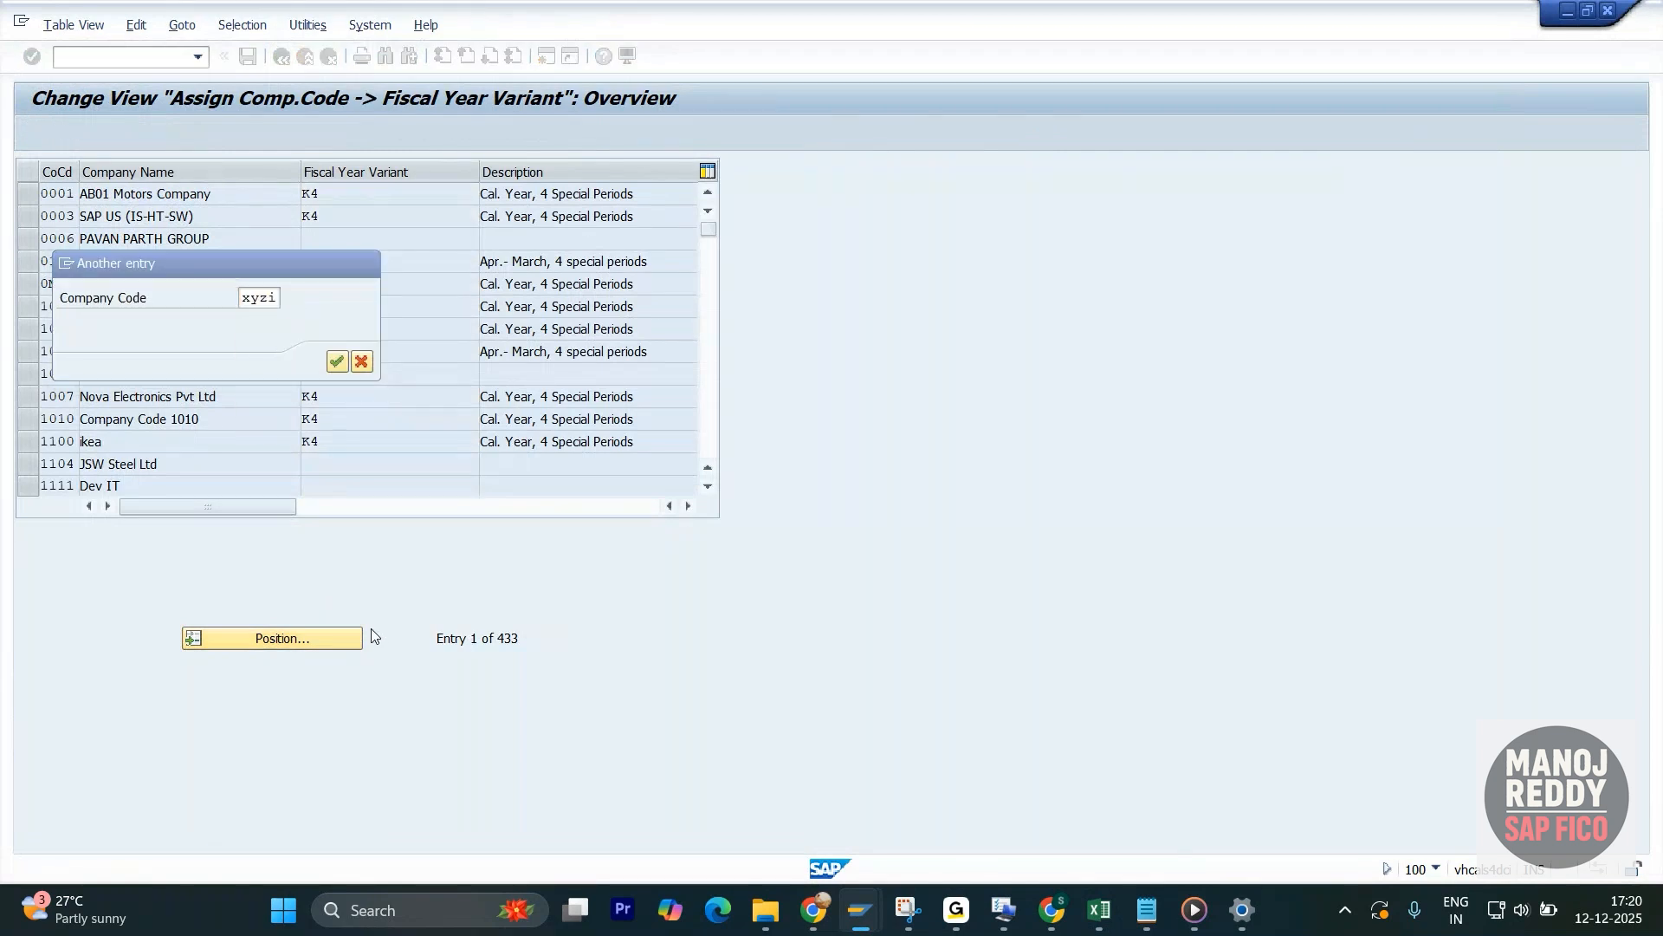
key(Return)
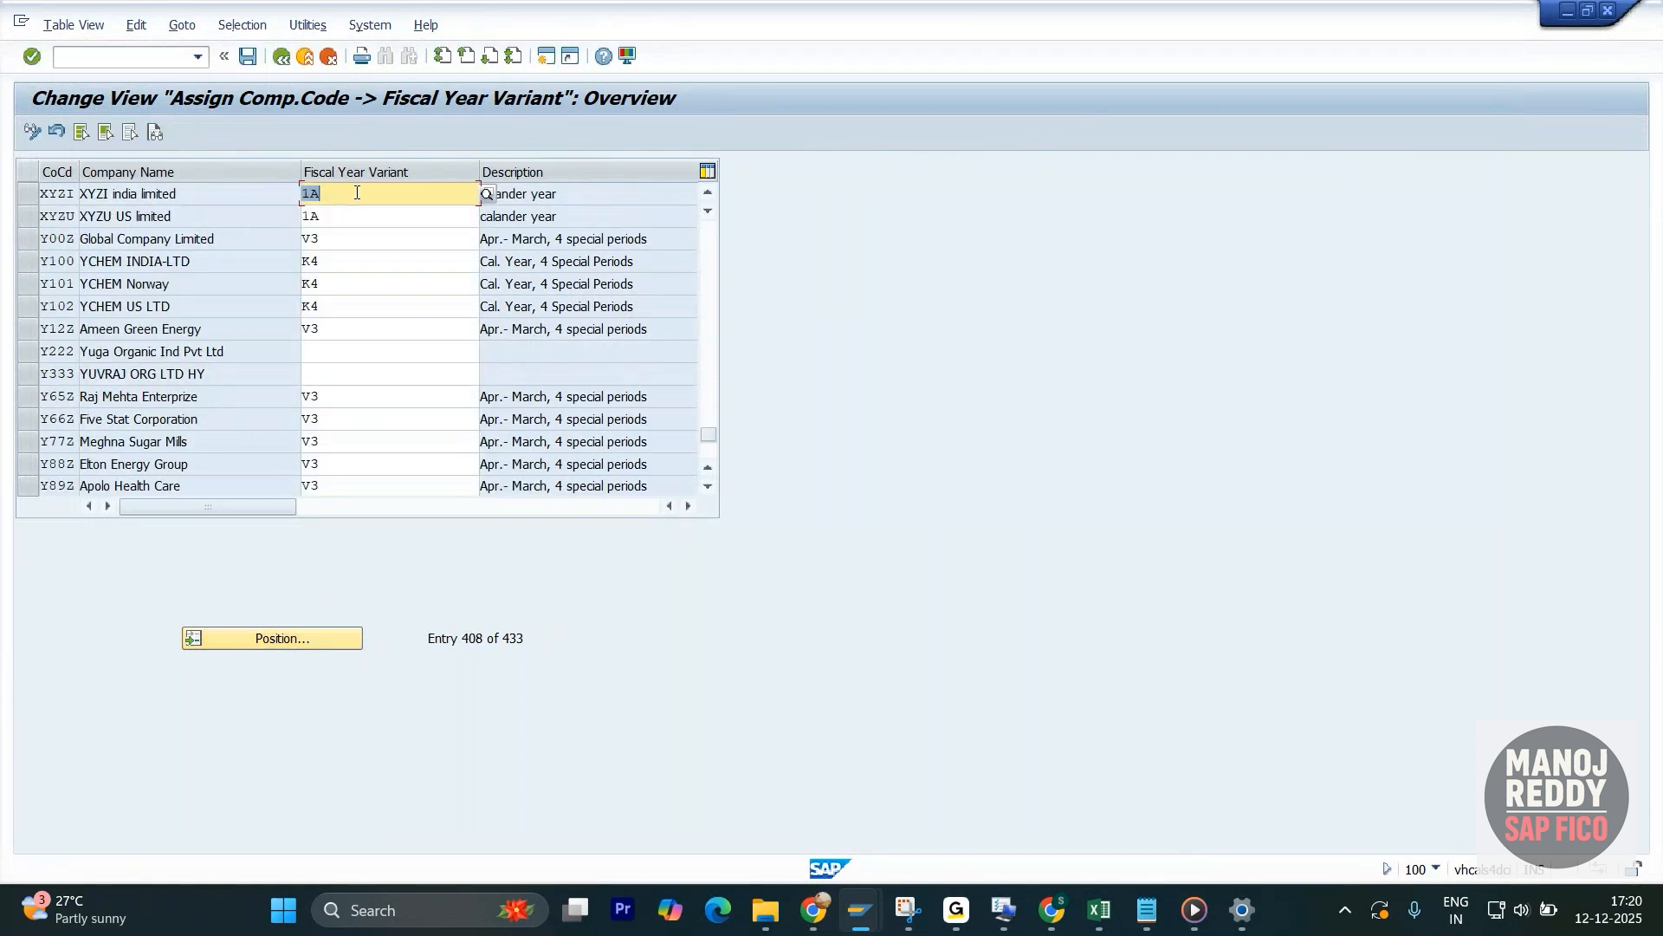
drag(574, 195, 454, 202)
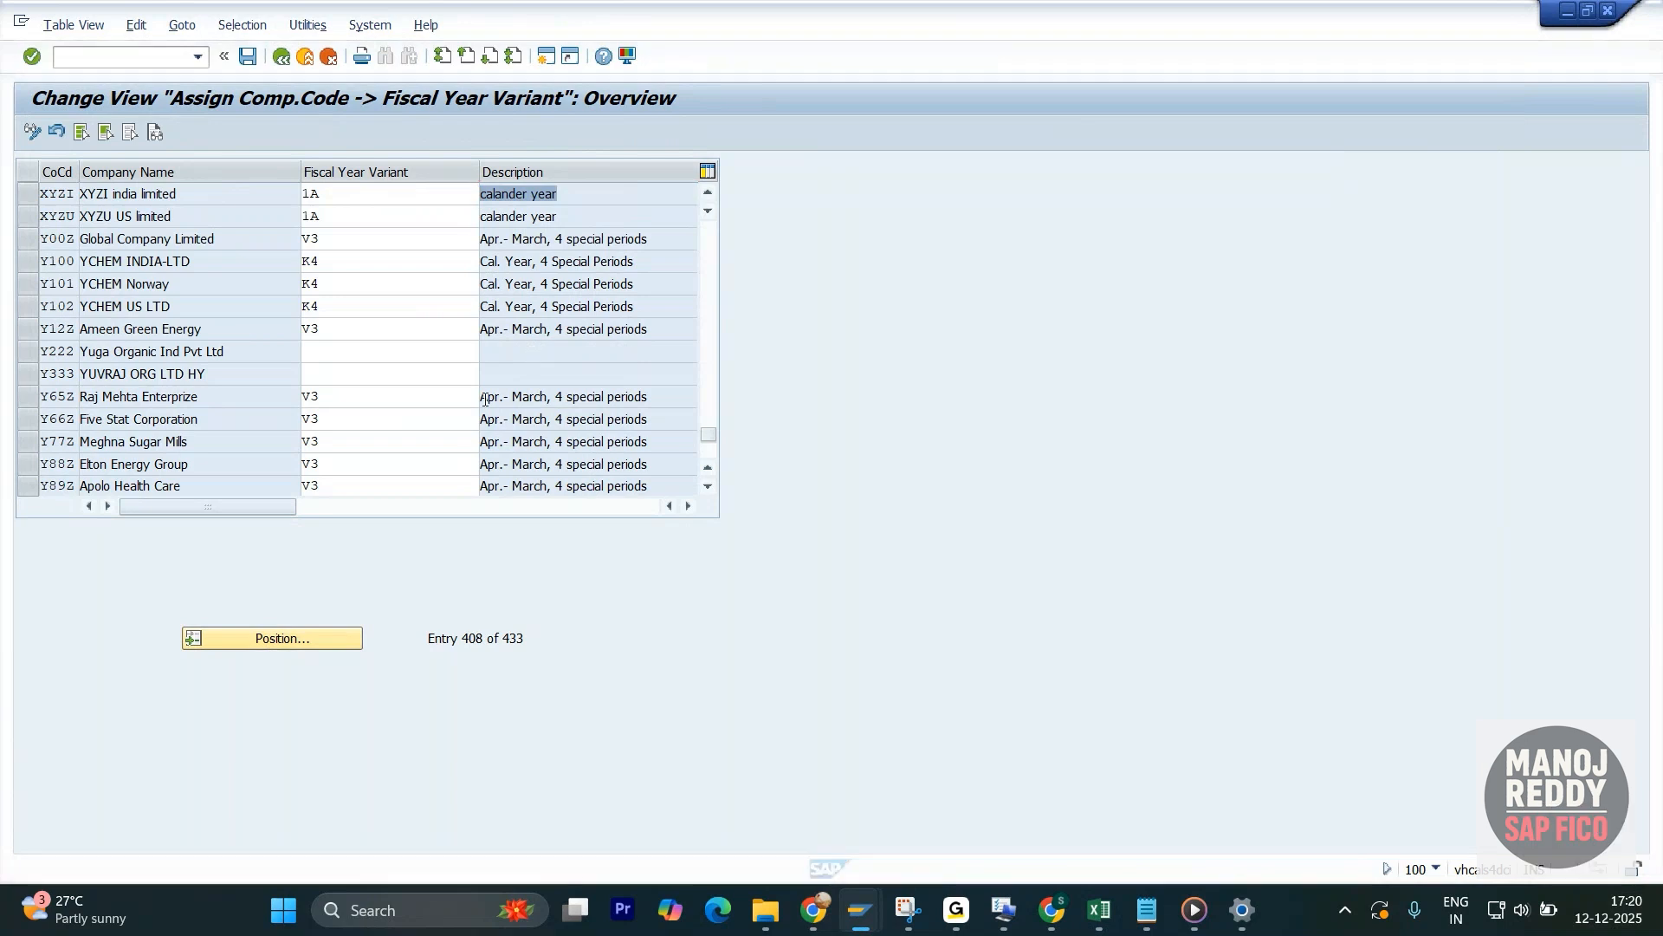
- Switch to the G/L account document session and restart transaction FB50
key(super+Tab)
click(522, 258)
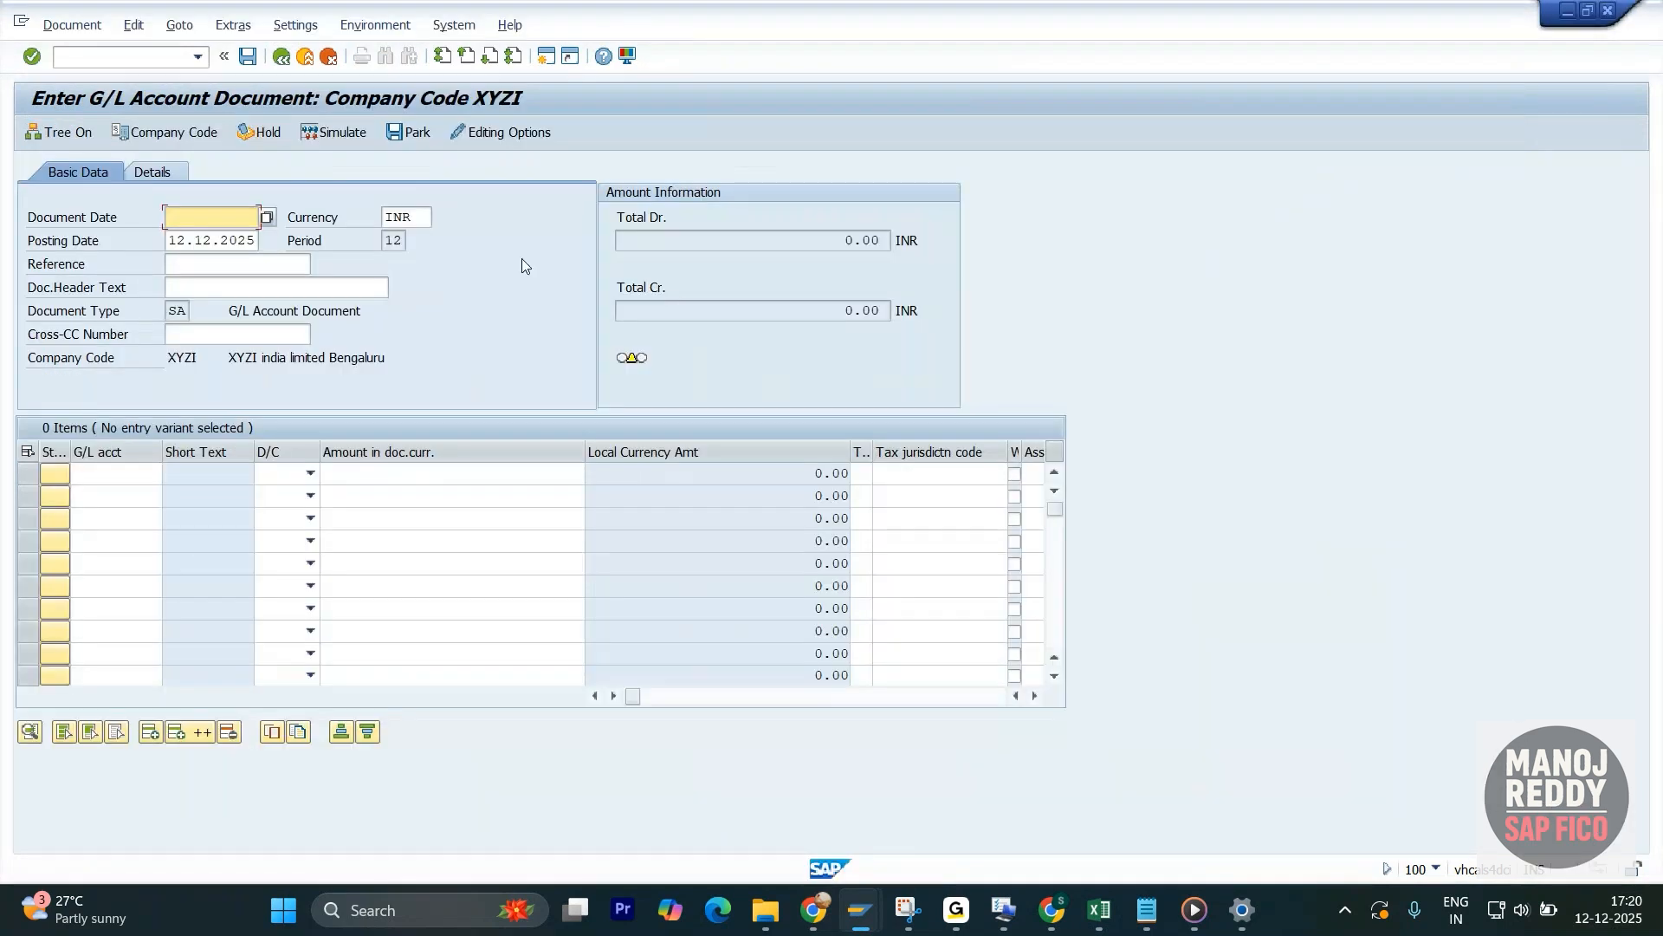
click(154, 55)
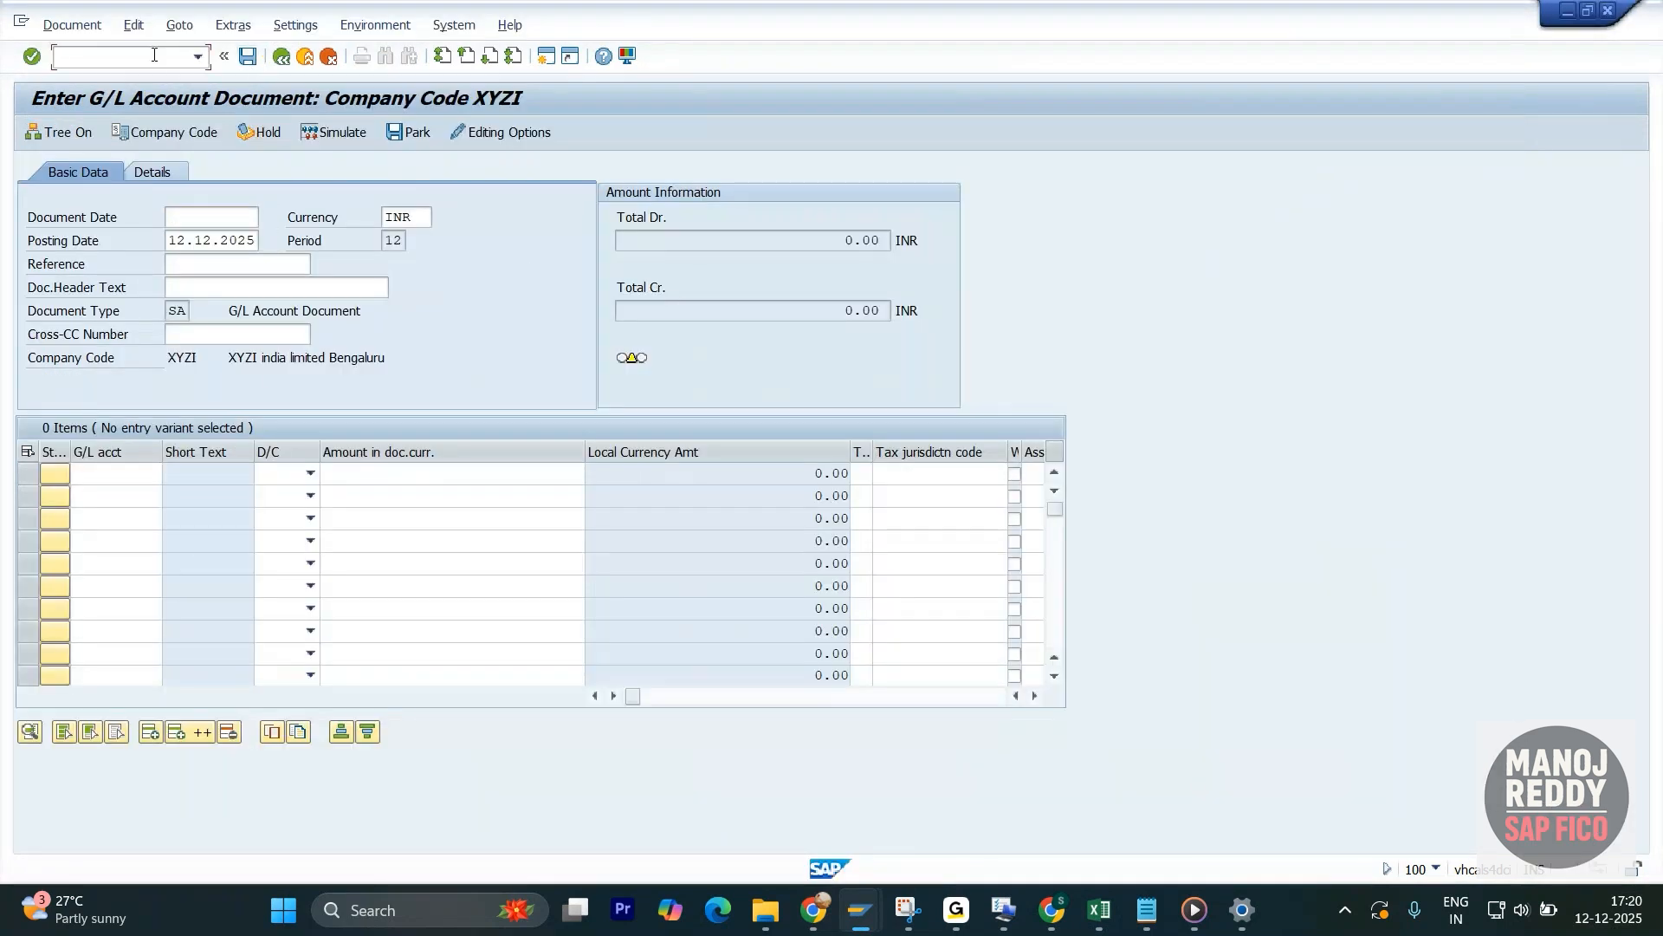
text(/nfb50)
key(Return)
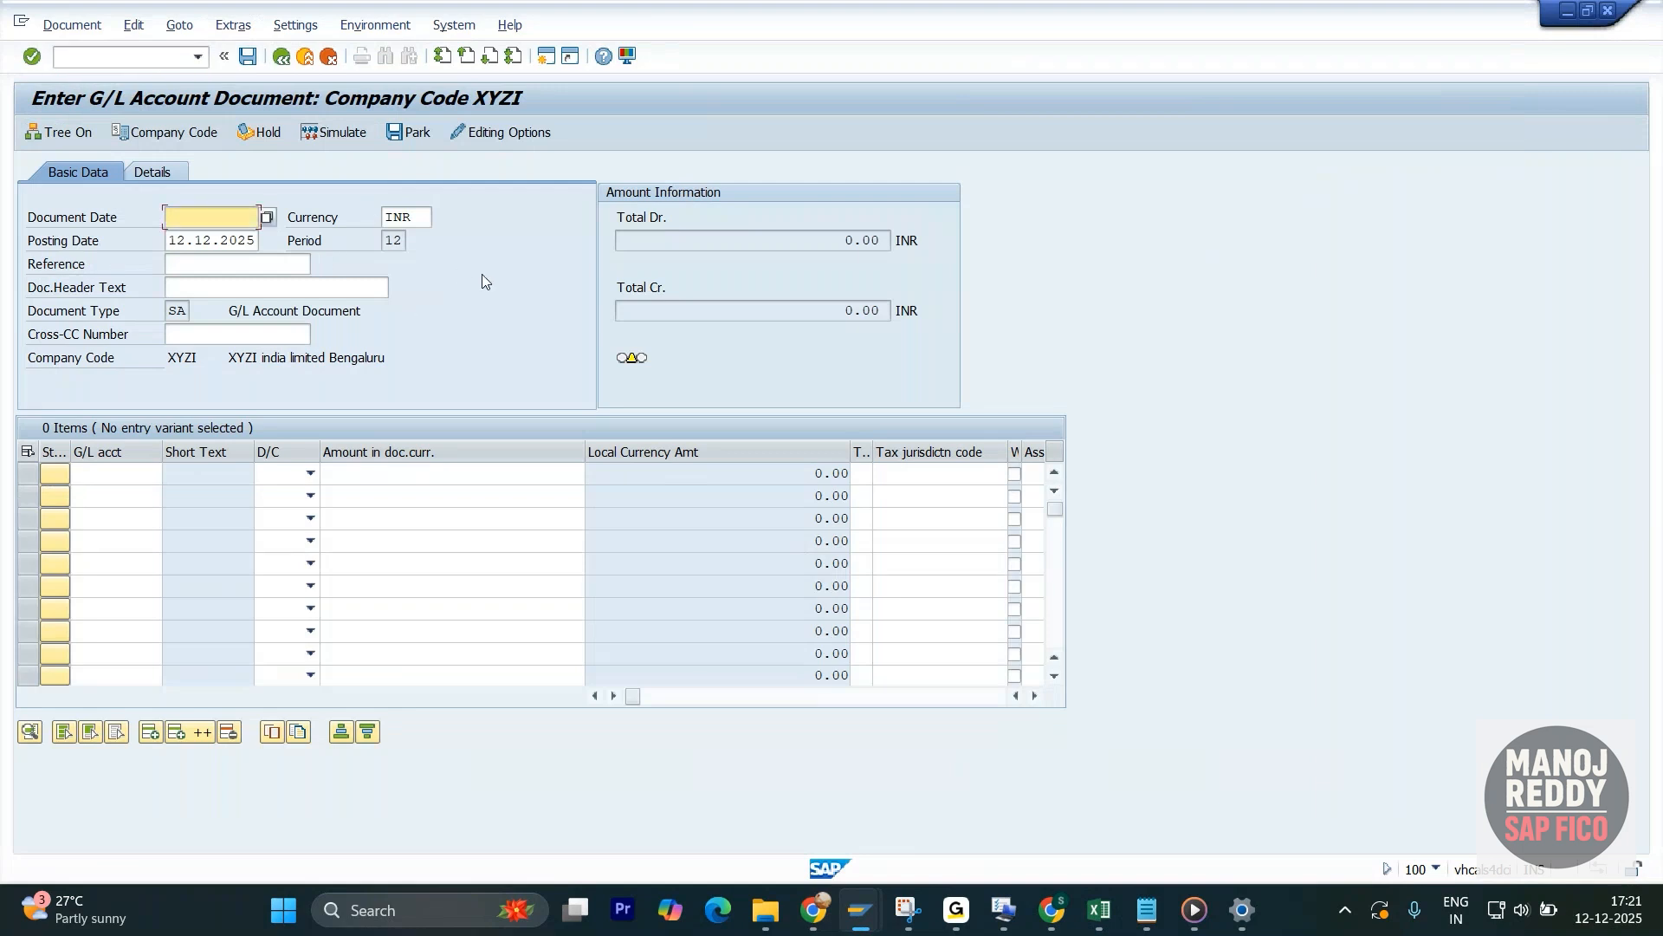
- Check which period is derived for posting date 12.12.2025 in the G/L document of company code XYZI
drag(404, 242, 376, 242)
drag(259, 234, 103, 234)
drag(403, 242, 366, 243)
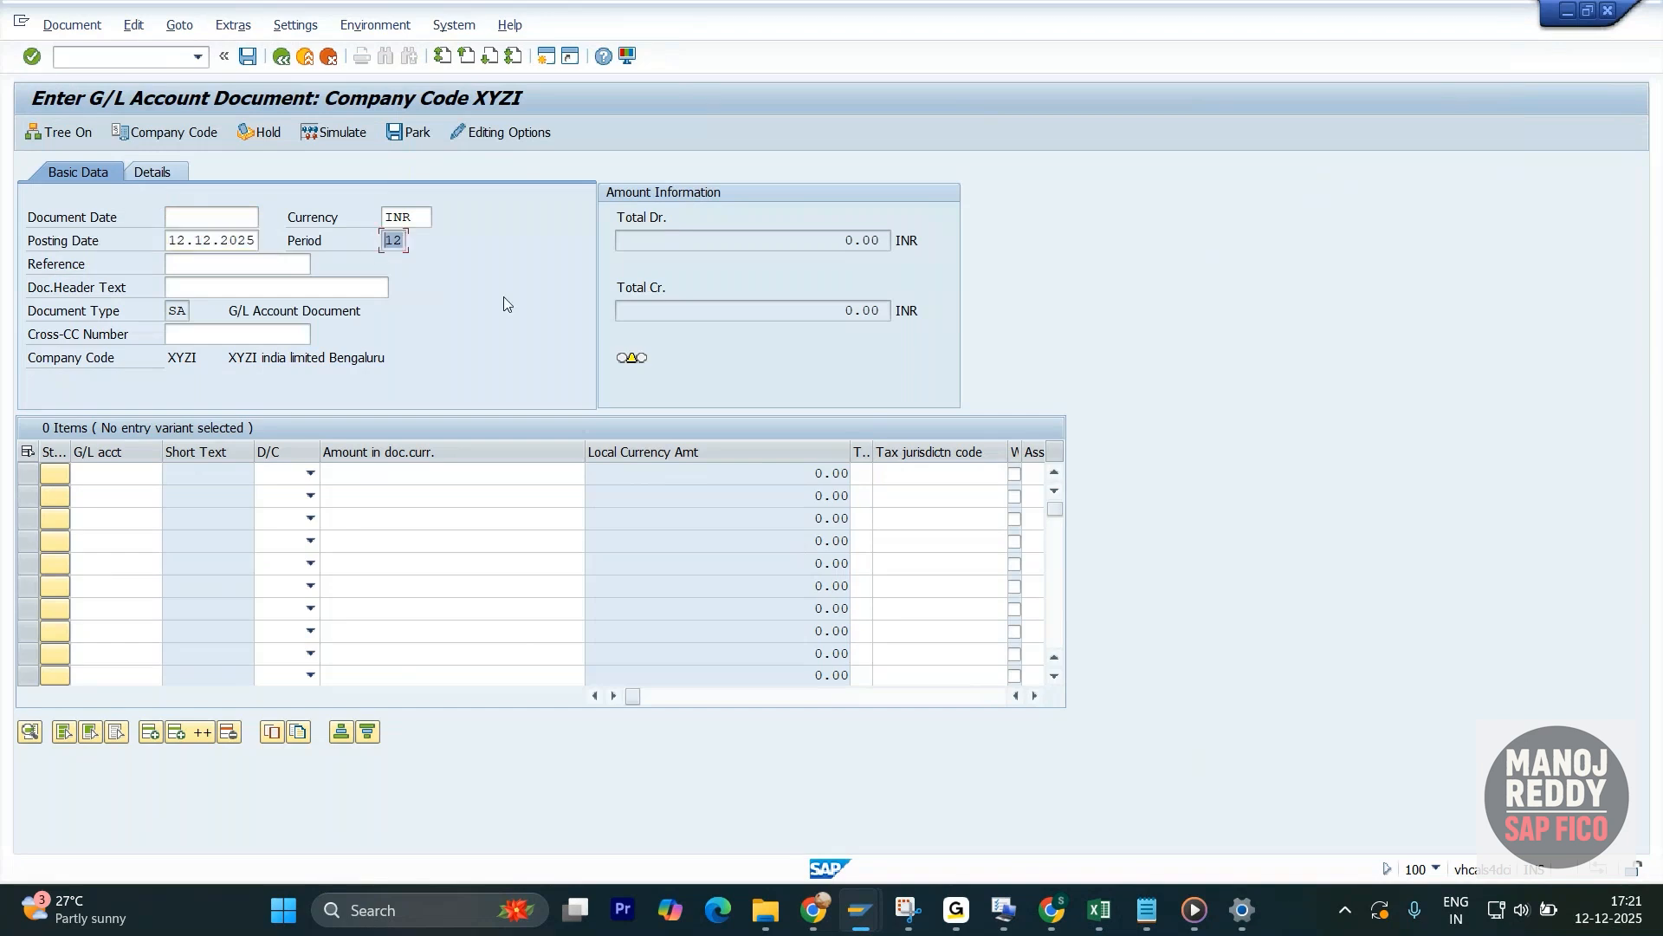
key(alt+Tab)
click(364, 252)
drag(404, 241, 372, 241)
- Assign fiscal year variant 5A to company code XYZI and confirm the entry
key(alt+Tab)
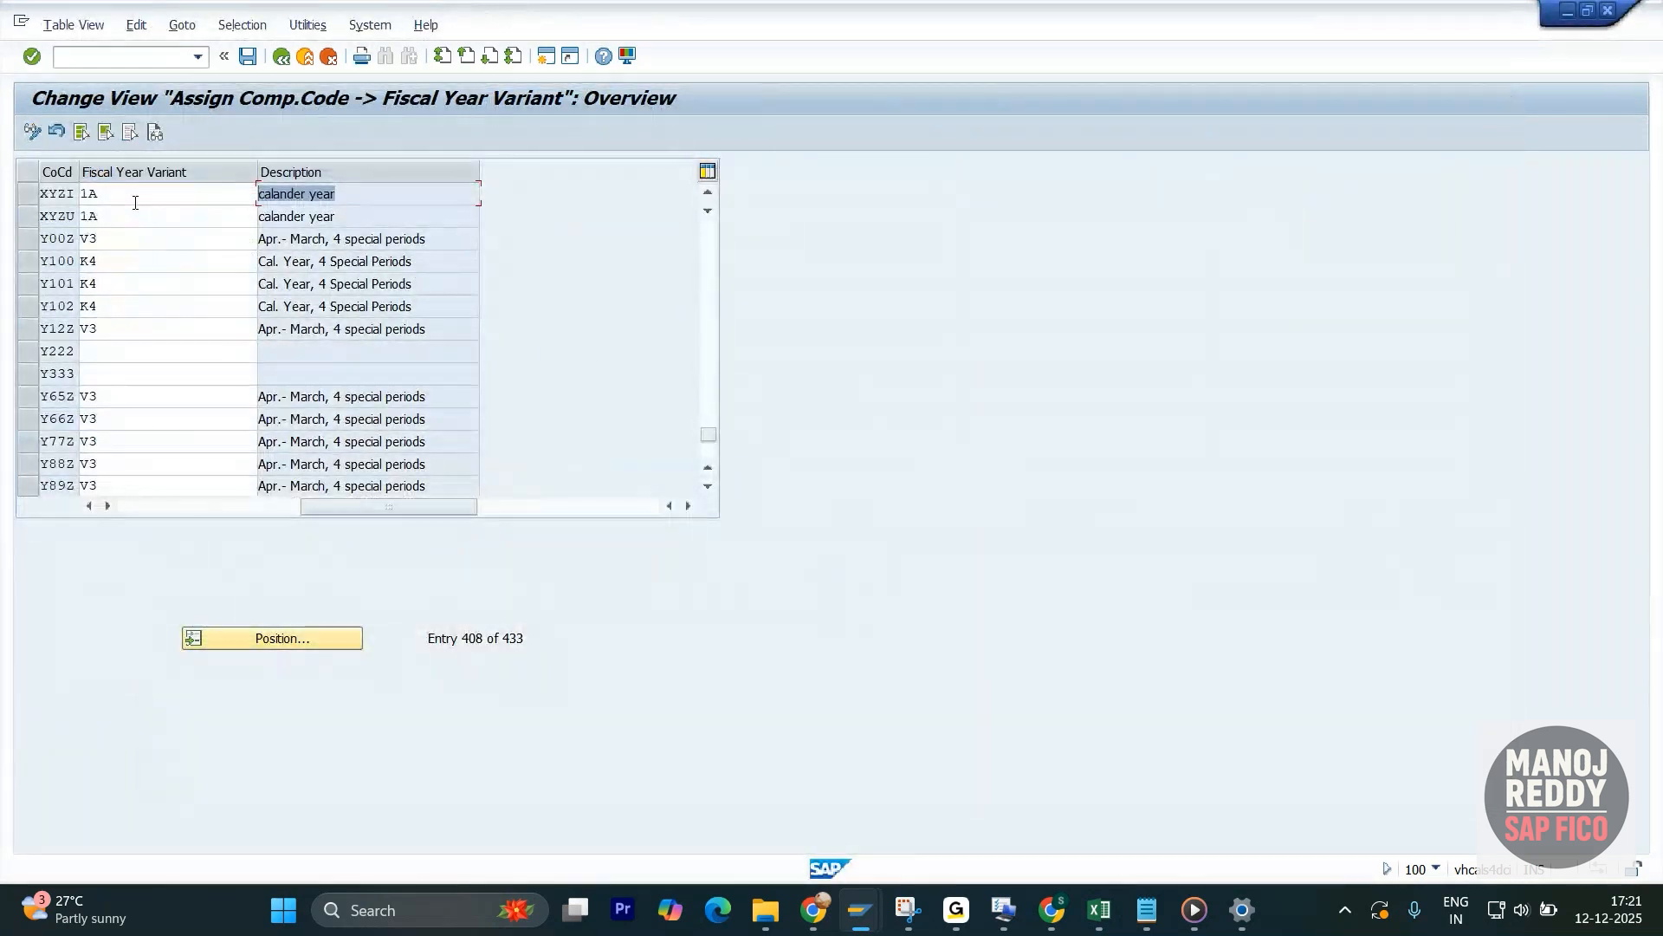
drag(135, 202, 76, 192)
text(5a)
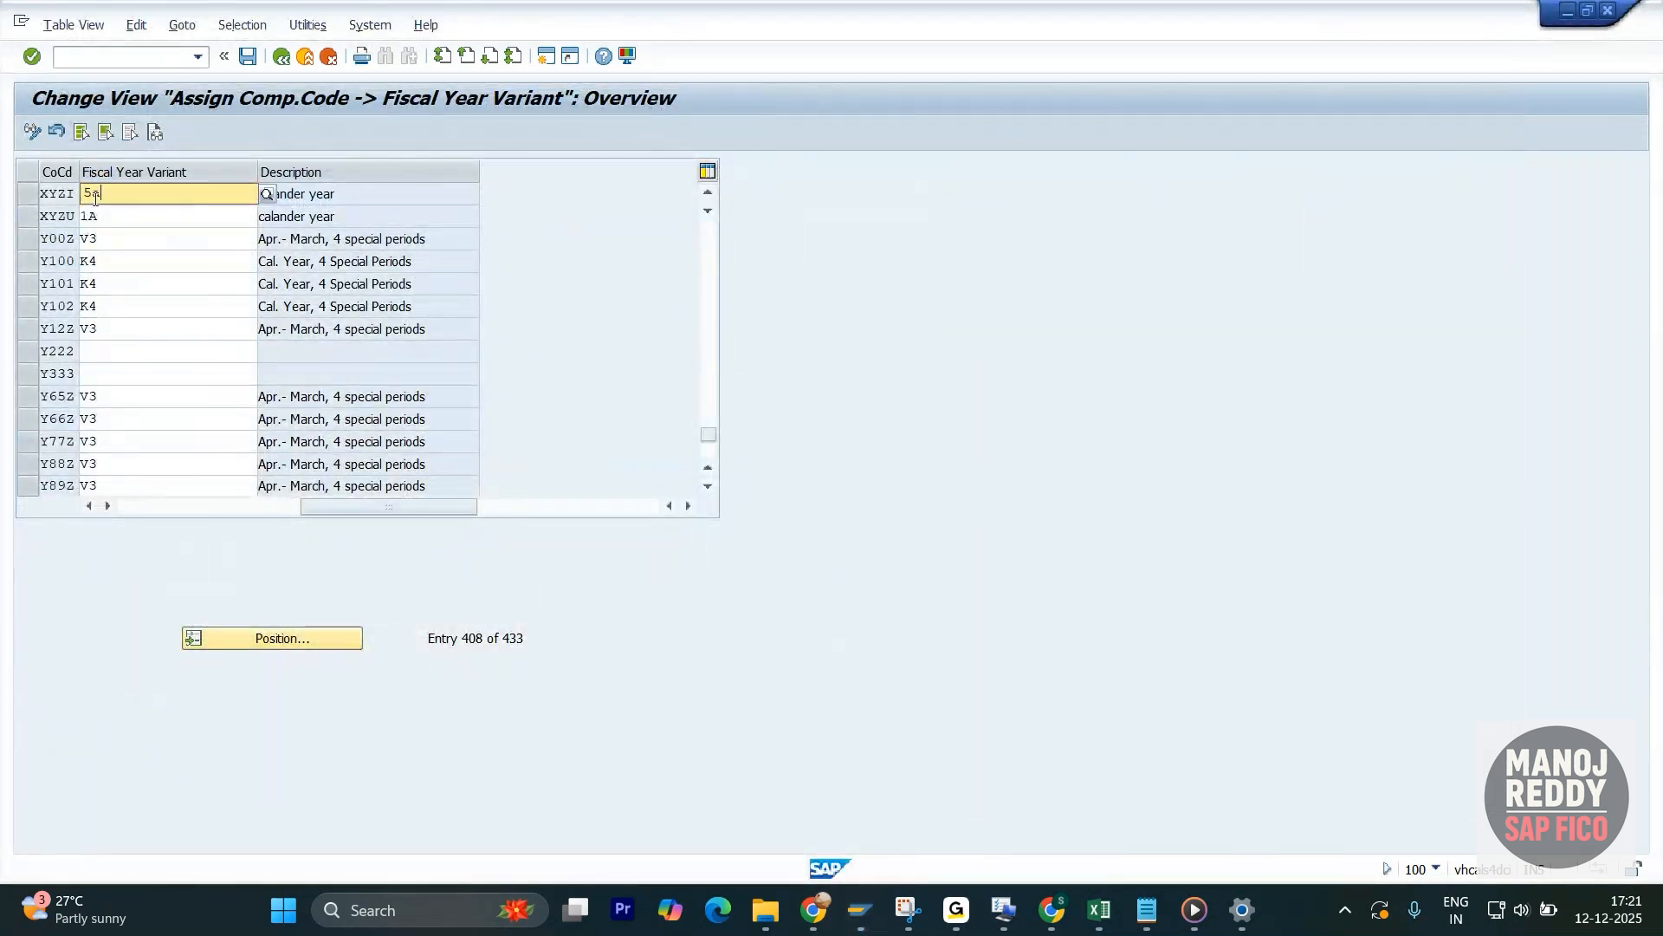
click(152, 248)
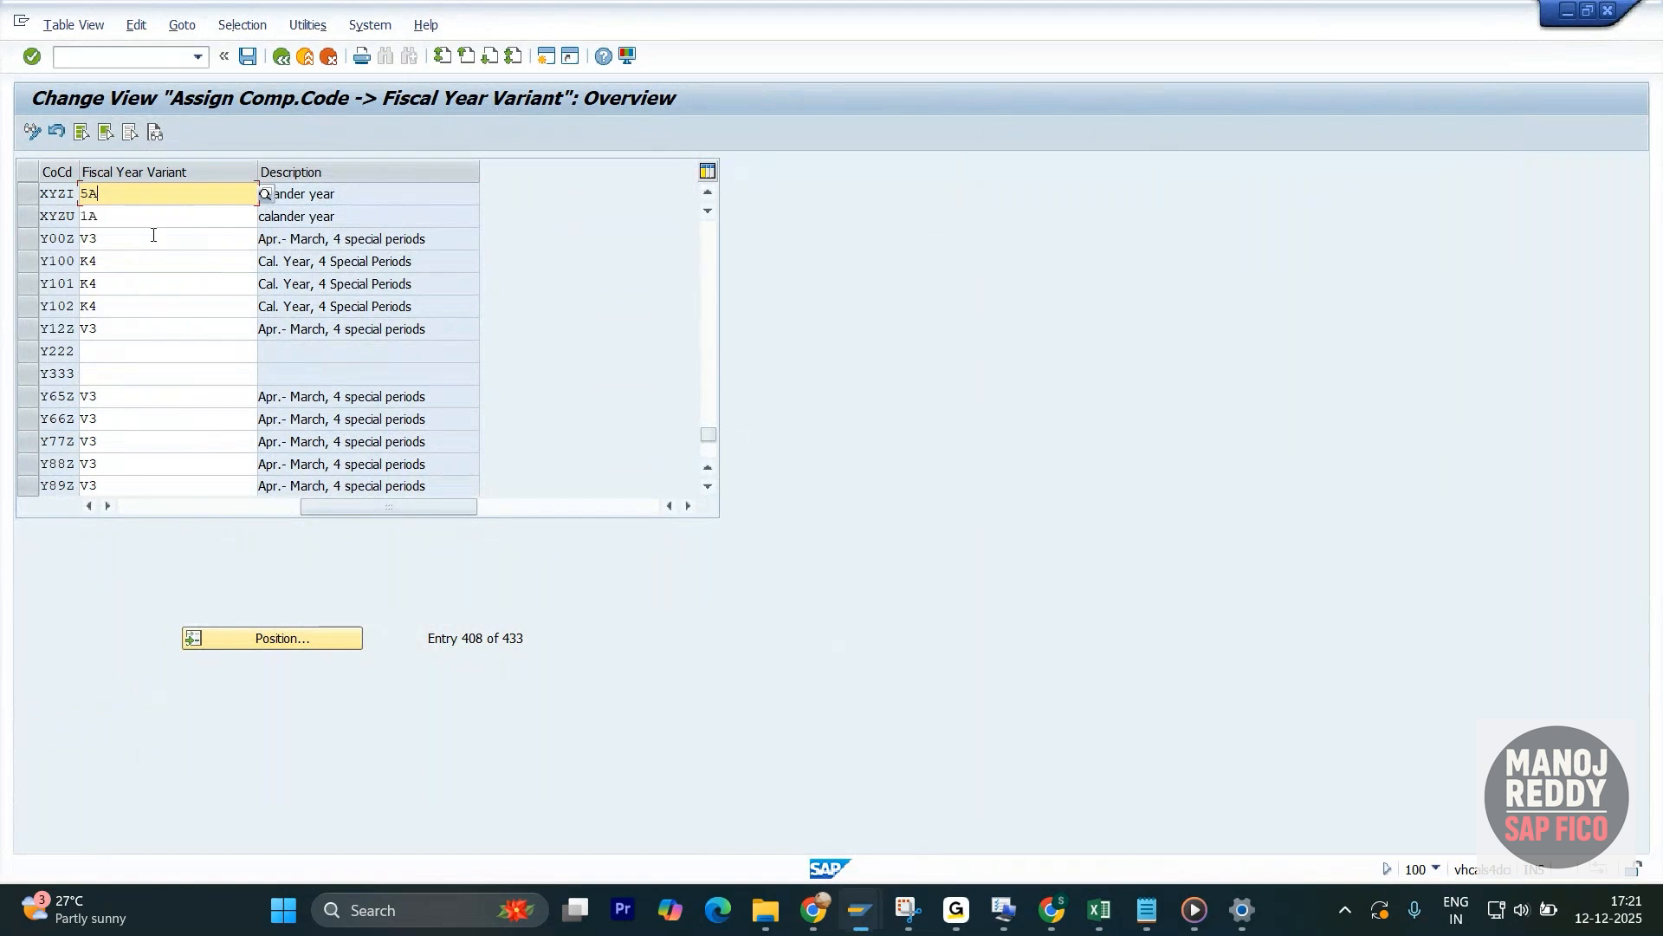
key(Return)
drag(441, 203, 247, 198)
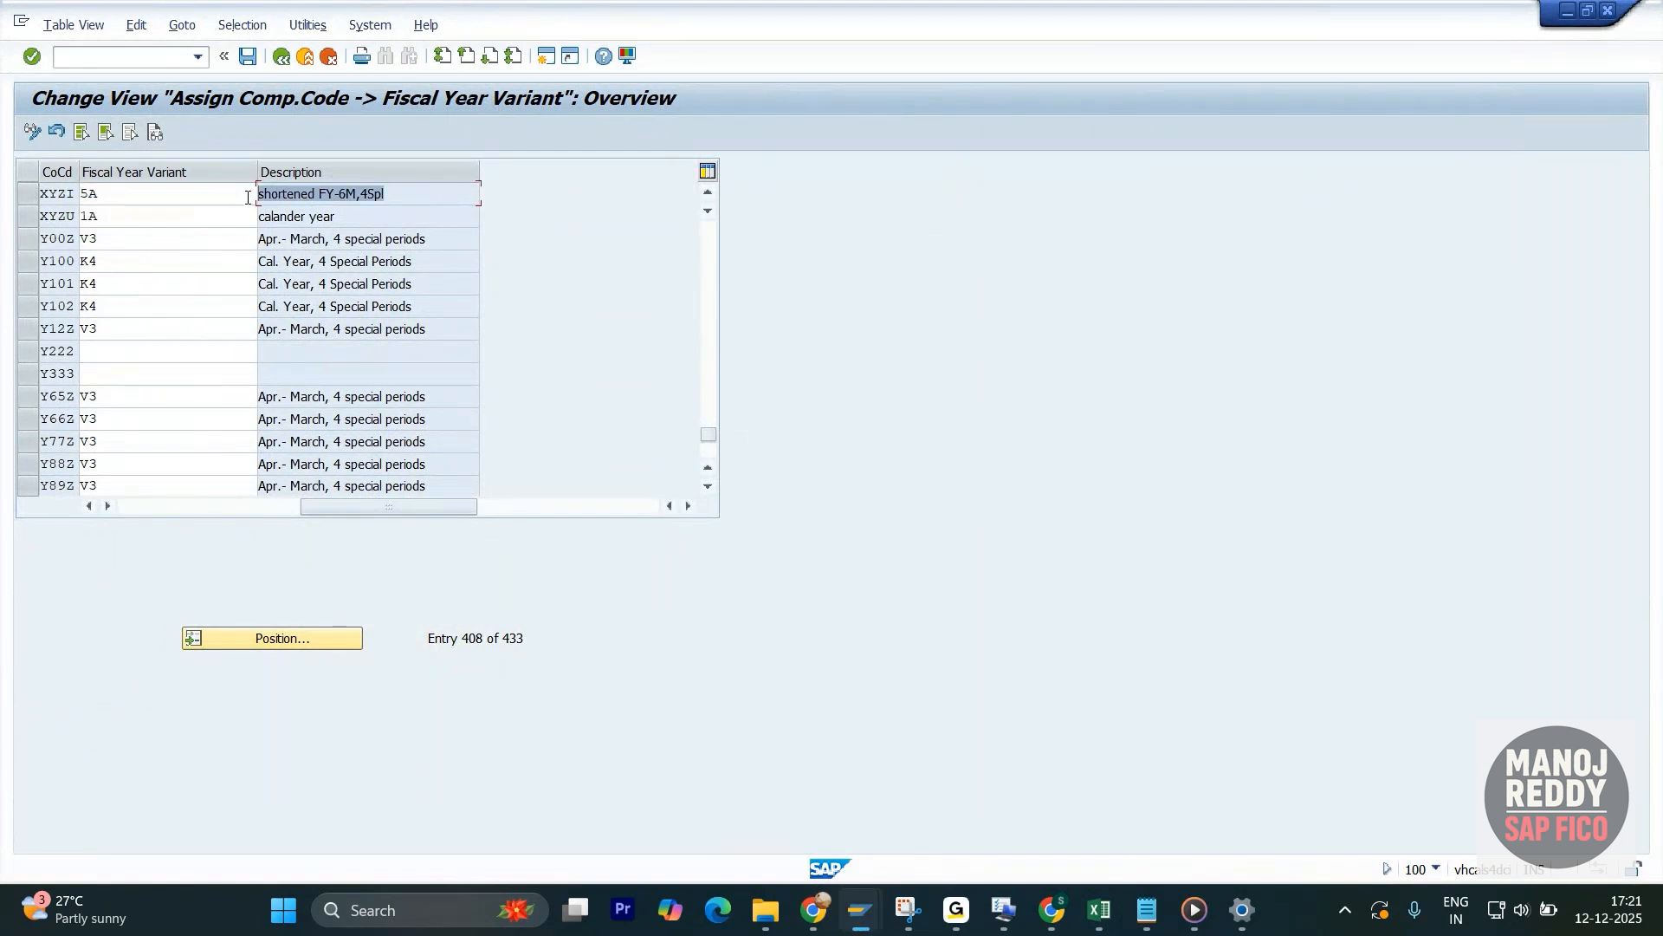
- Save the fiscal year variant assignment of company code XYZI, accepting the customizing request
click(248, 58)
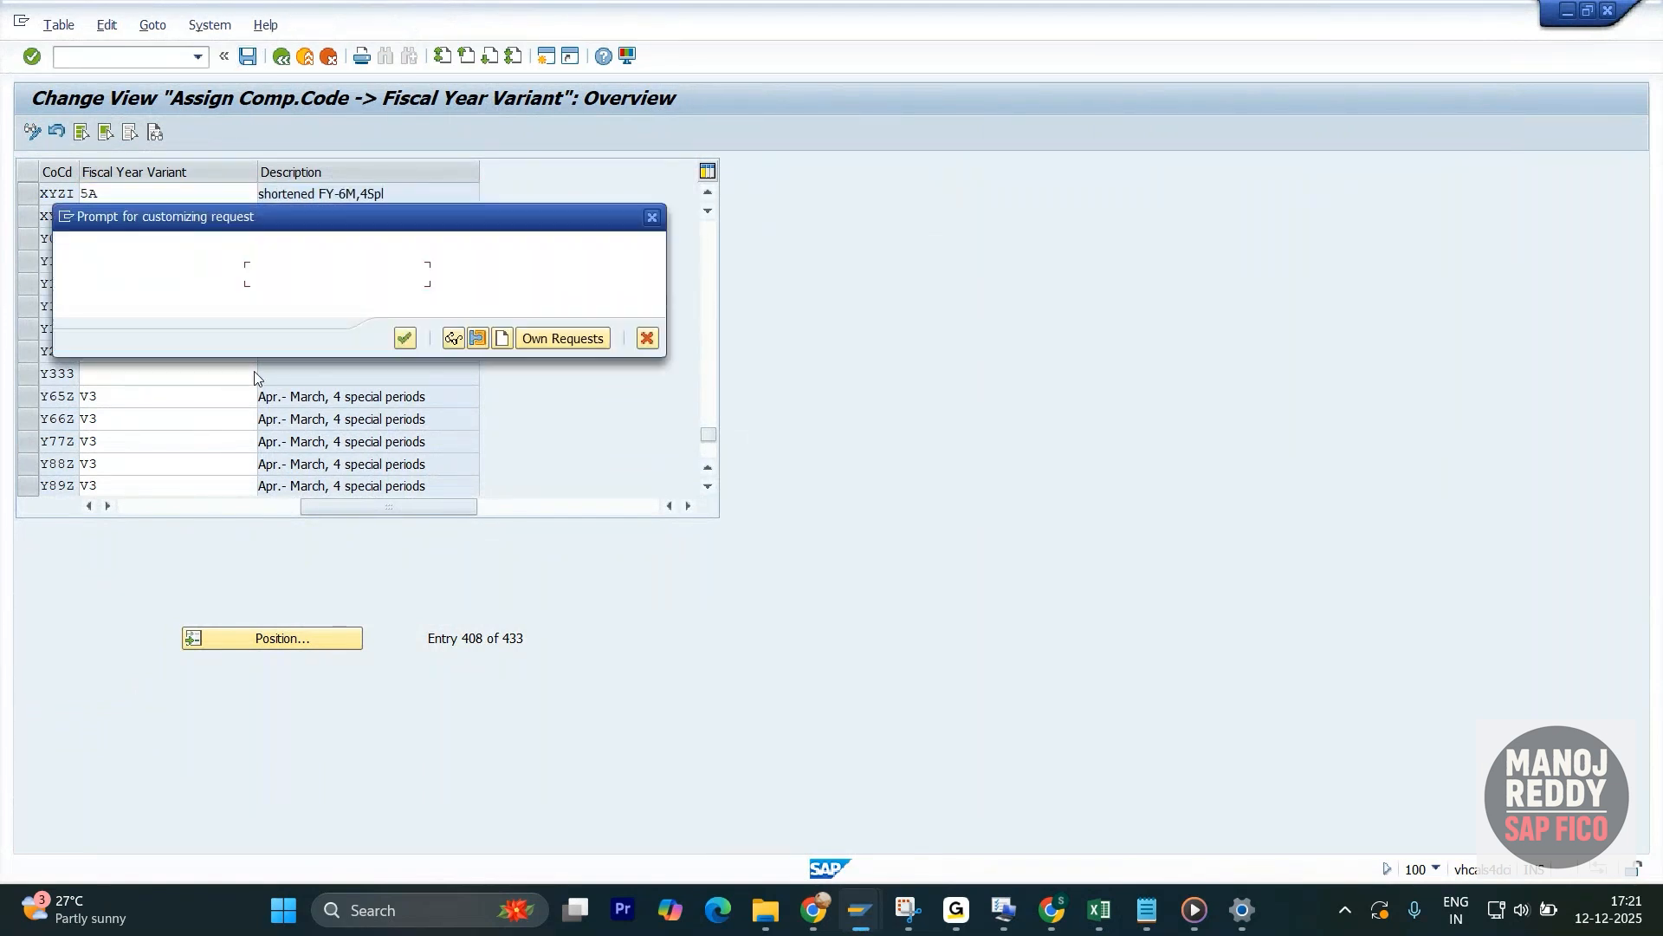
click(400, 339)
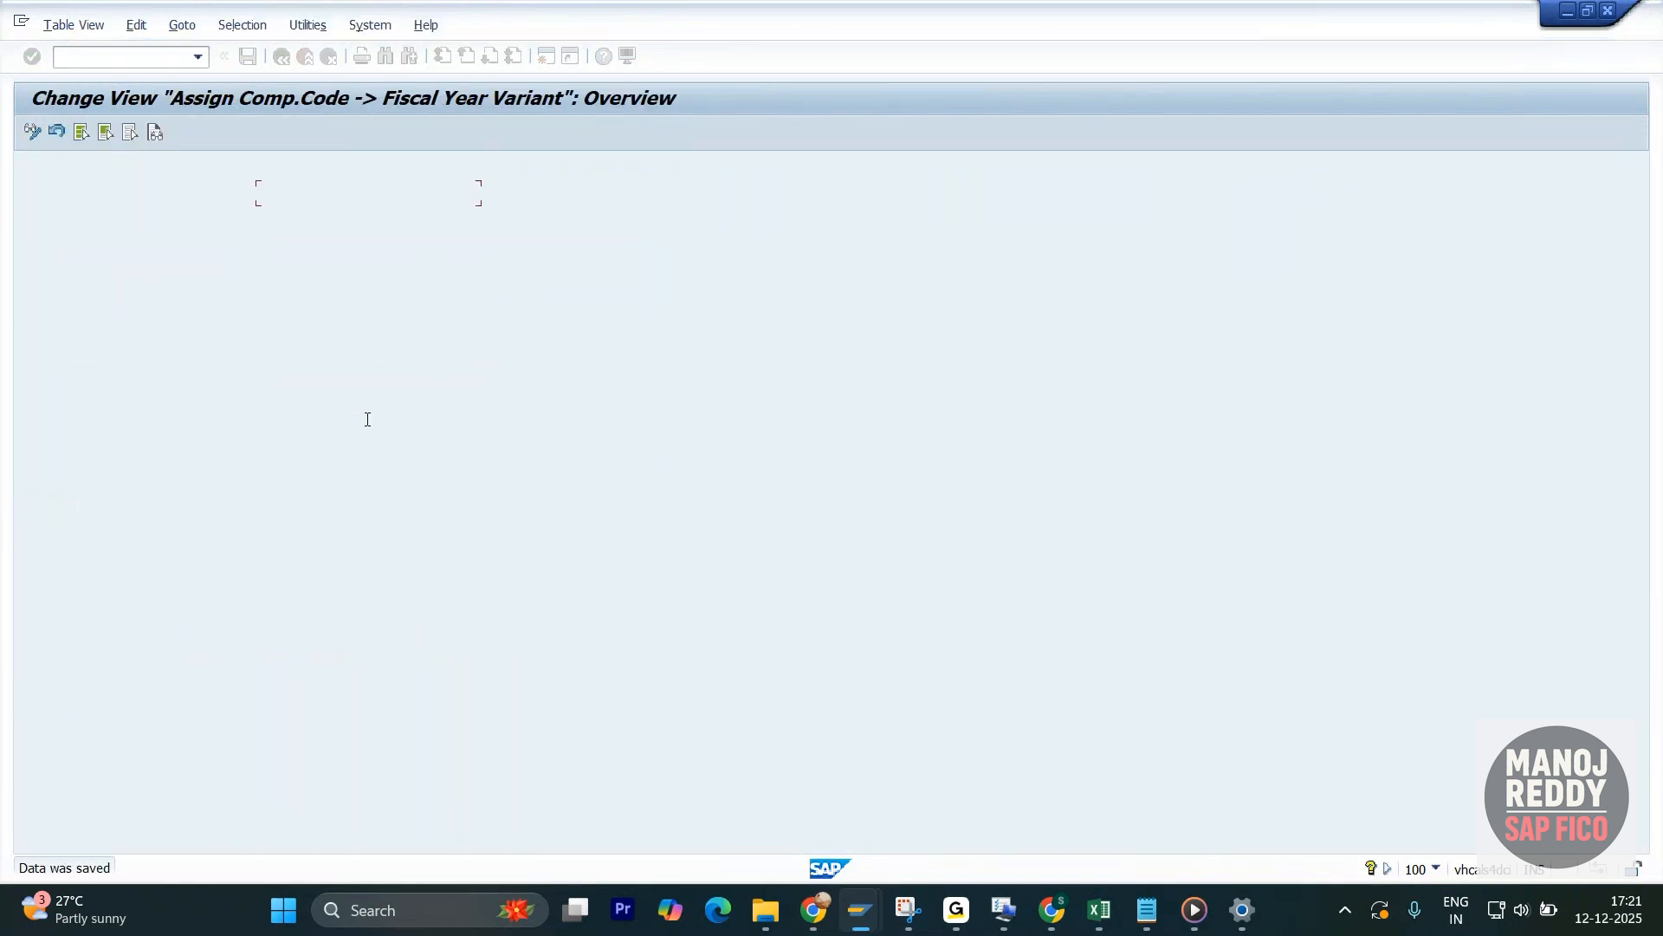
click(187, 196)
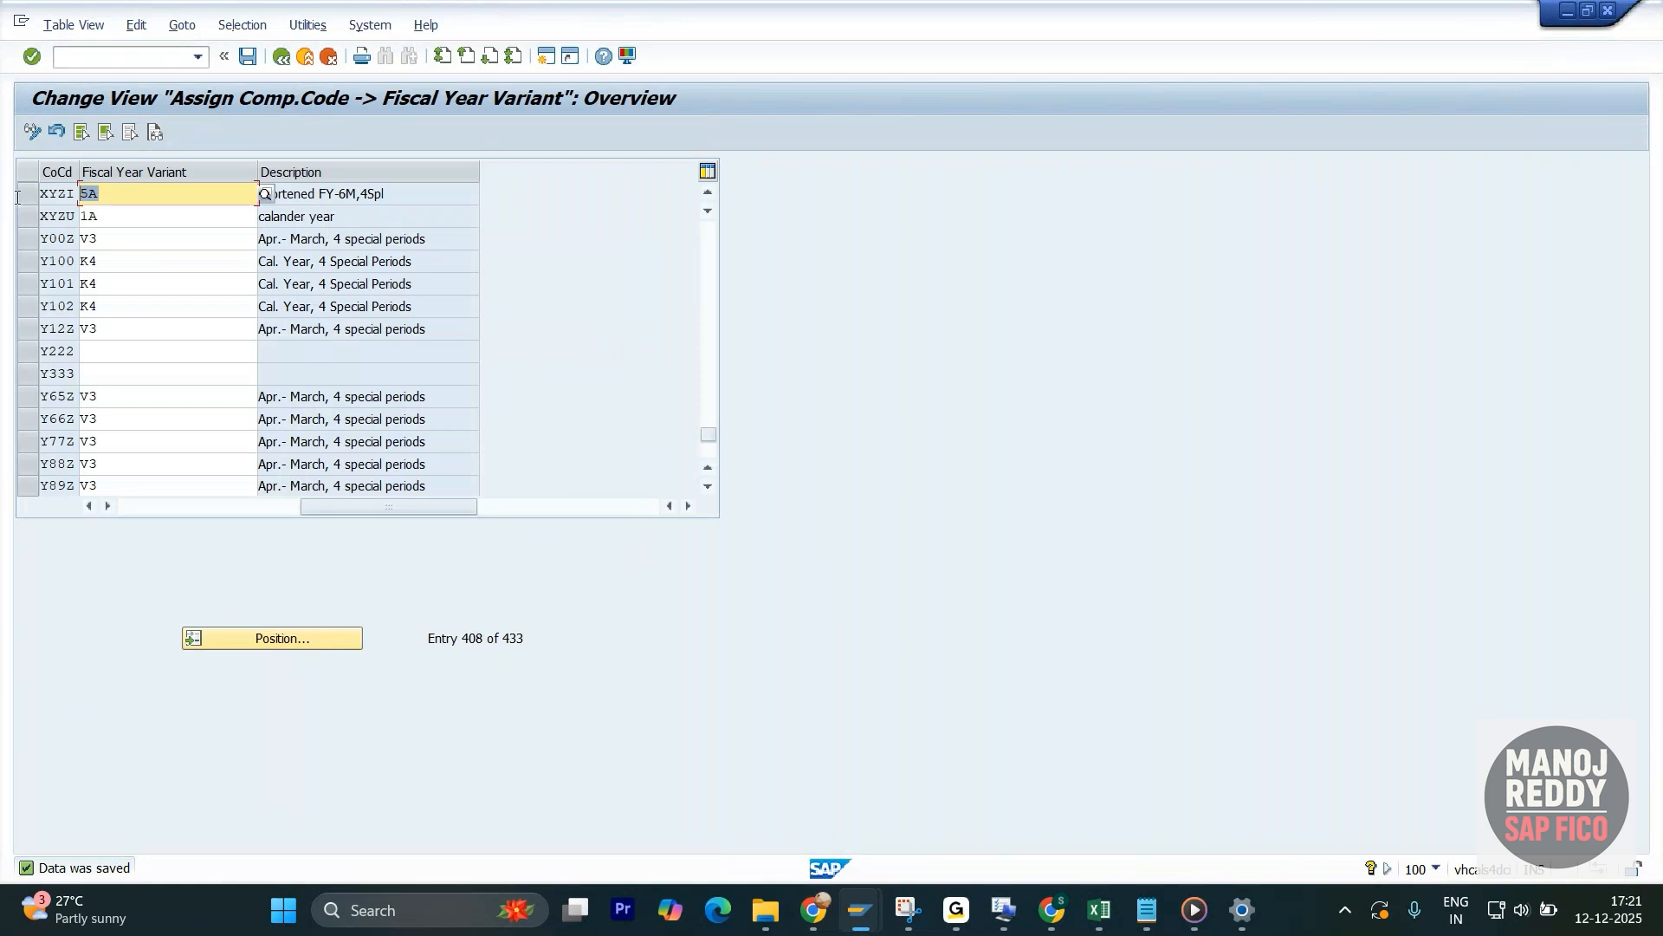
- Return to the G/L account document session and restart FB50 to reload the period for company code XYZI
key(alt+Tab)
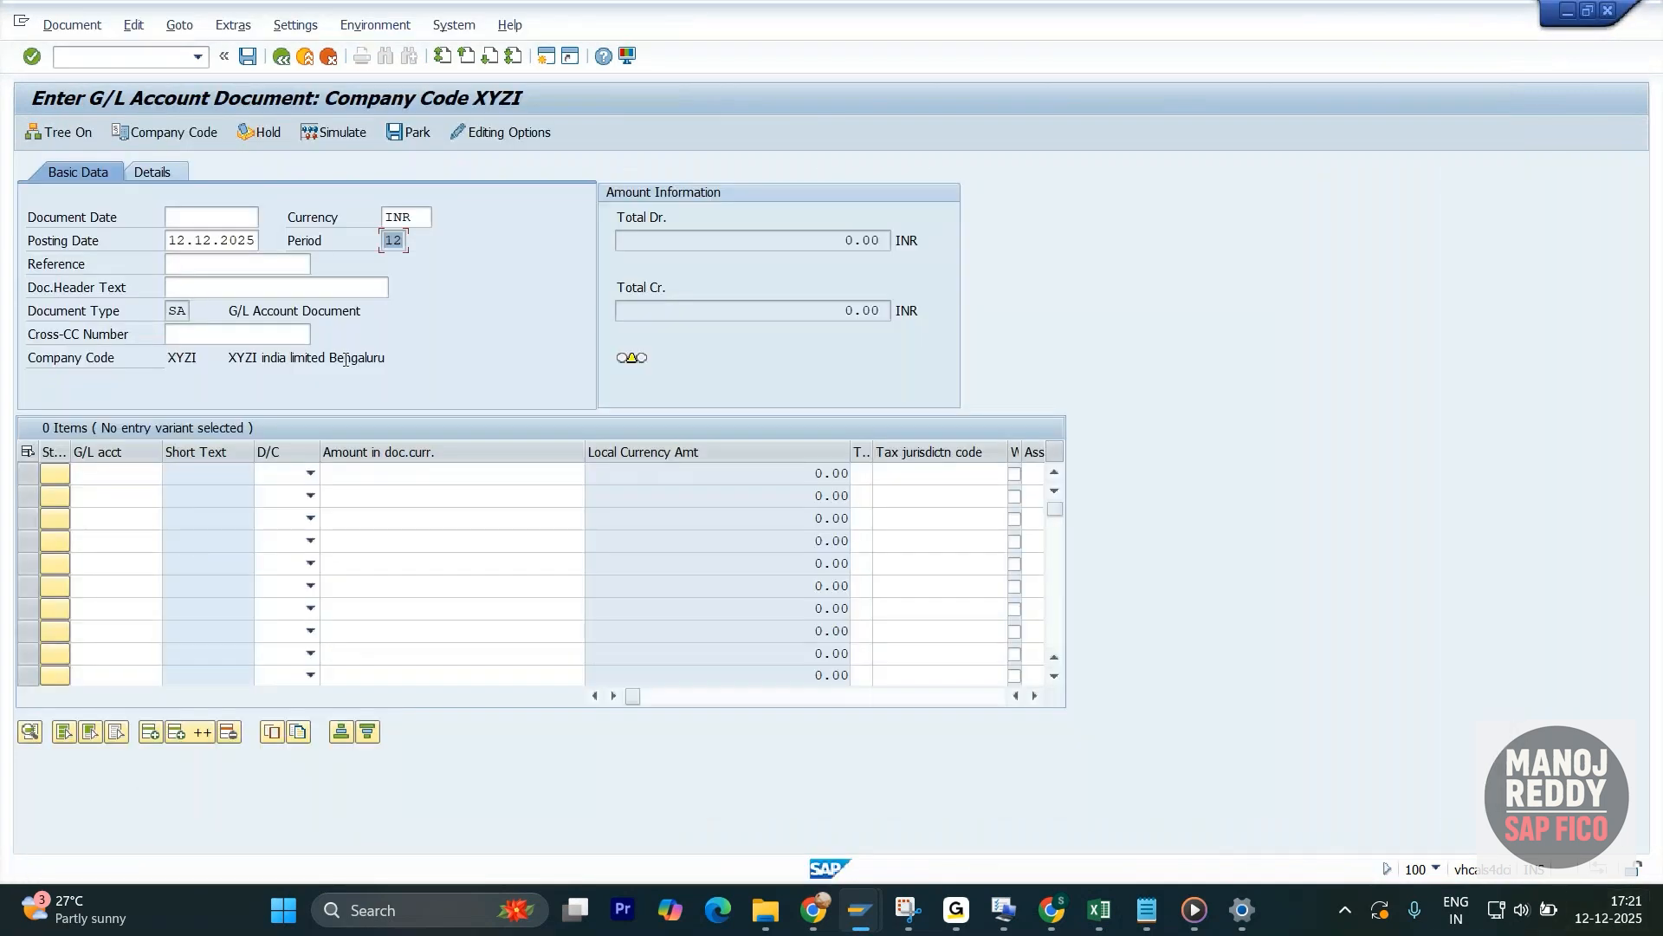
click(152, 63)
text(/nfb50)
key(Return)
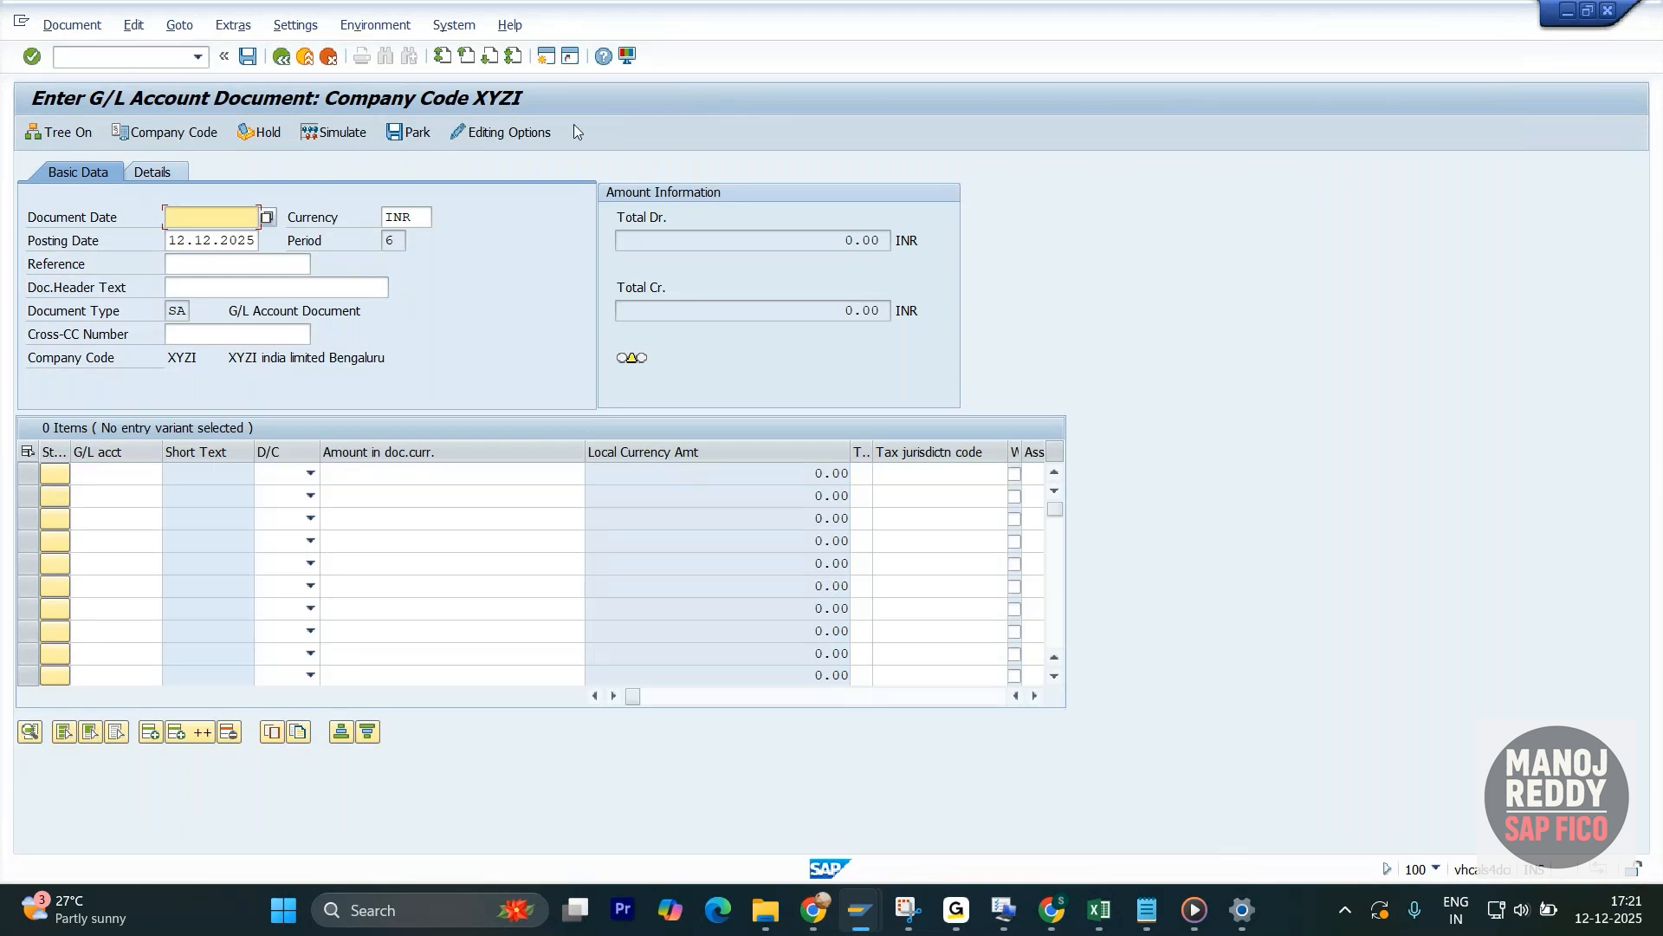
- Review the variant assigned to company code XYZI and its description, and return to the G/L document
key(alt+Tab)
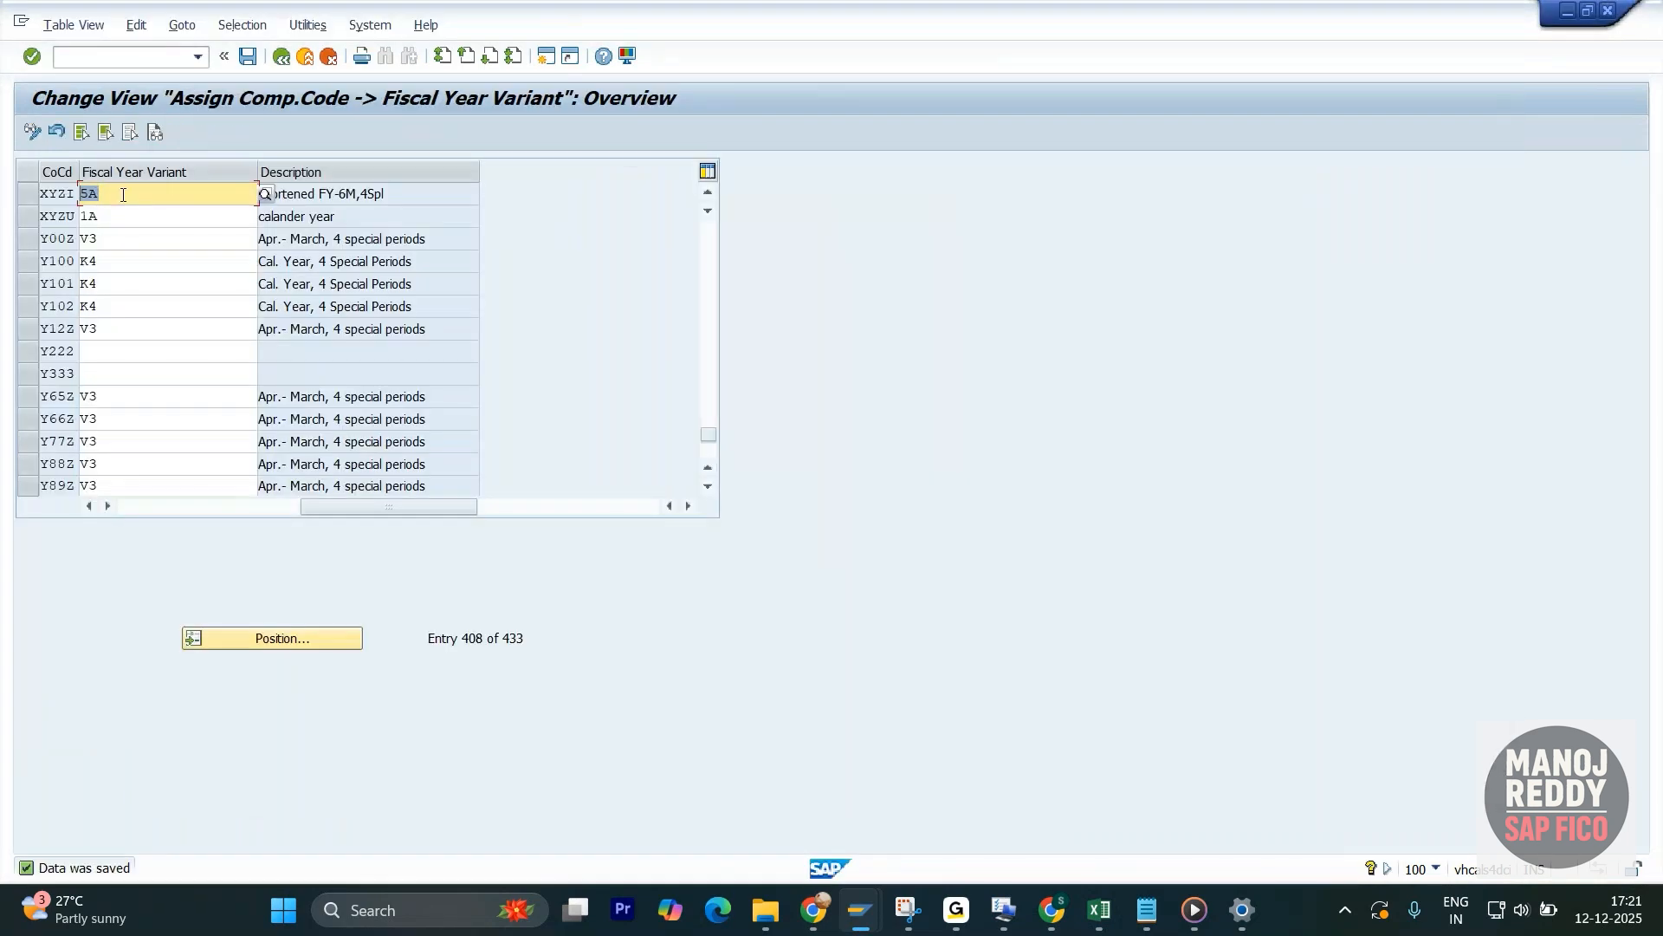
drag(365, 194, 259, 194)
key(alt+Tab)
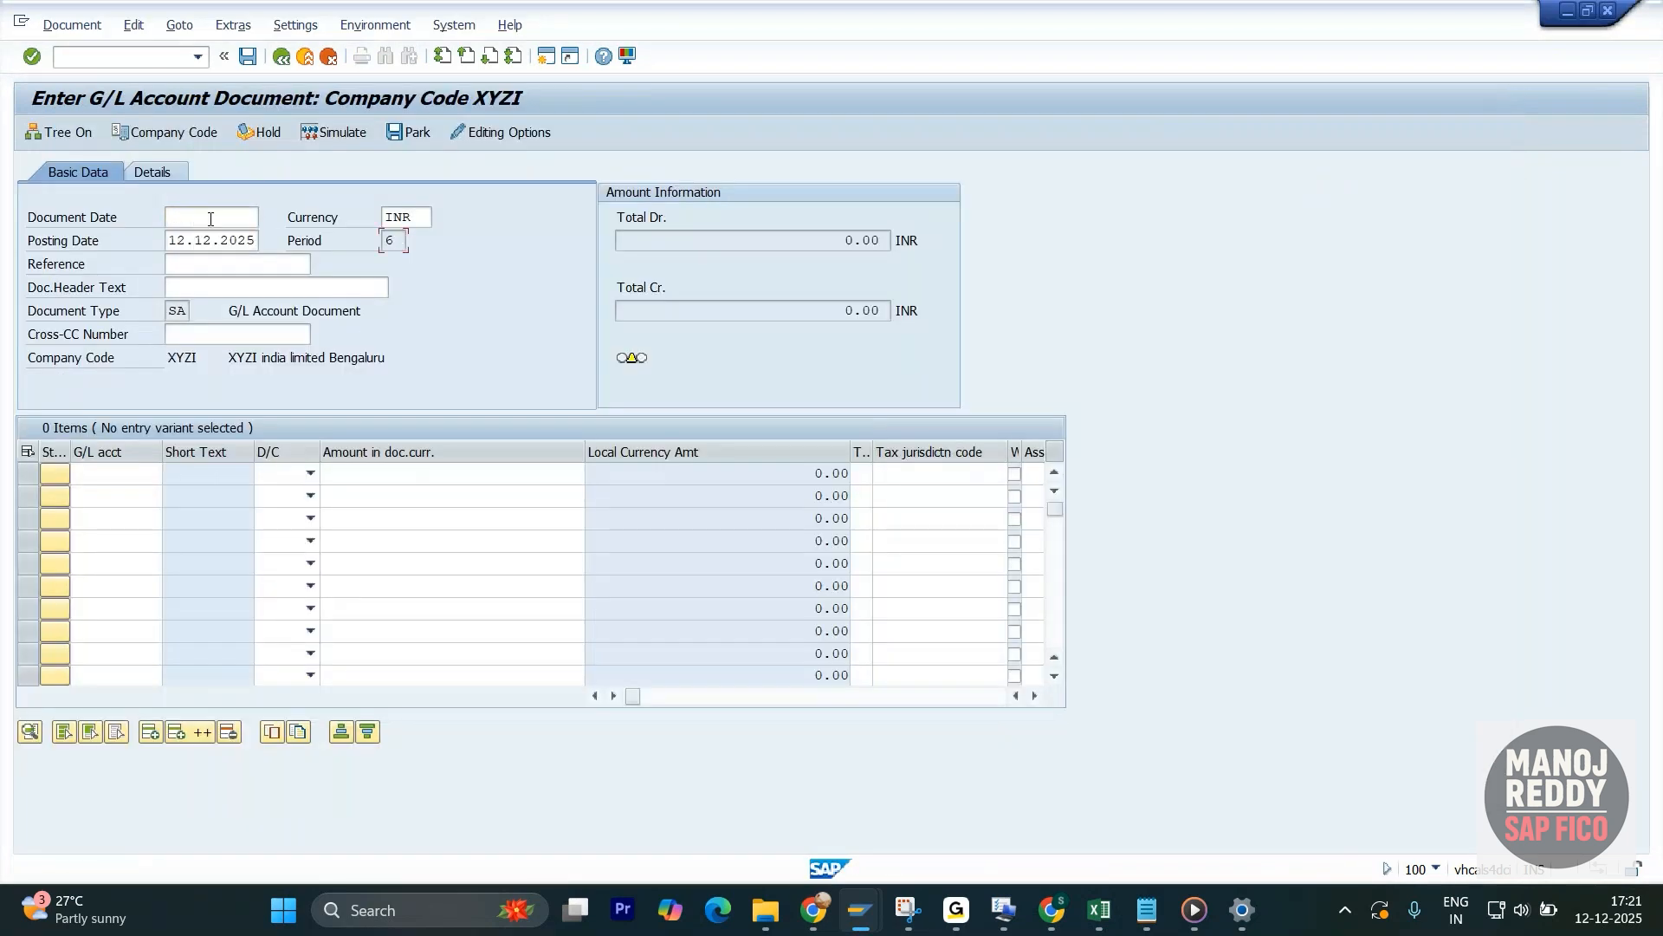
- Check the G/L document's posting date and derived period against the current date in the system calendar
drag(258, 241, 152, 239)
click(235, 215)
drag(396, 240, 374, 245)
click(404, 241)
drag(401, 240, 357, 241)
click(1628, 926)
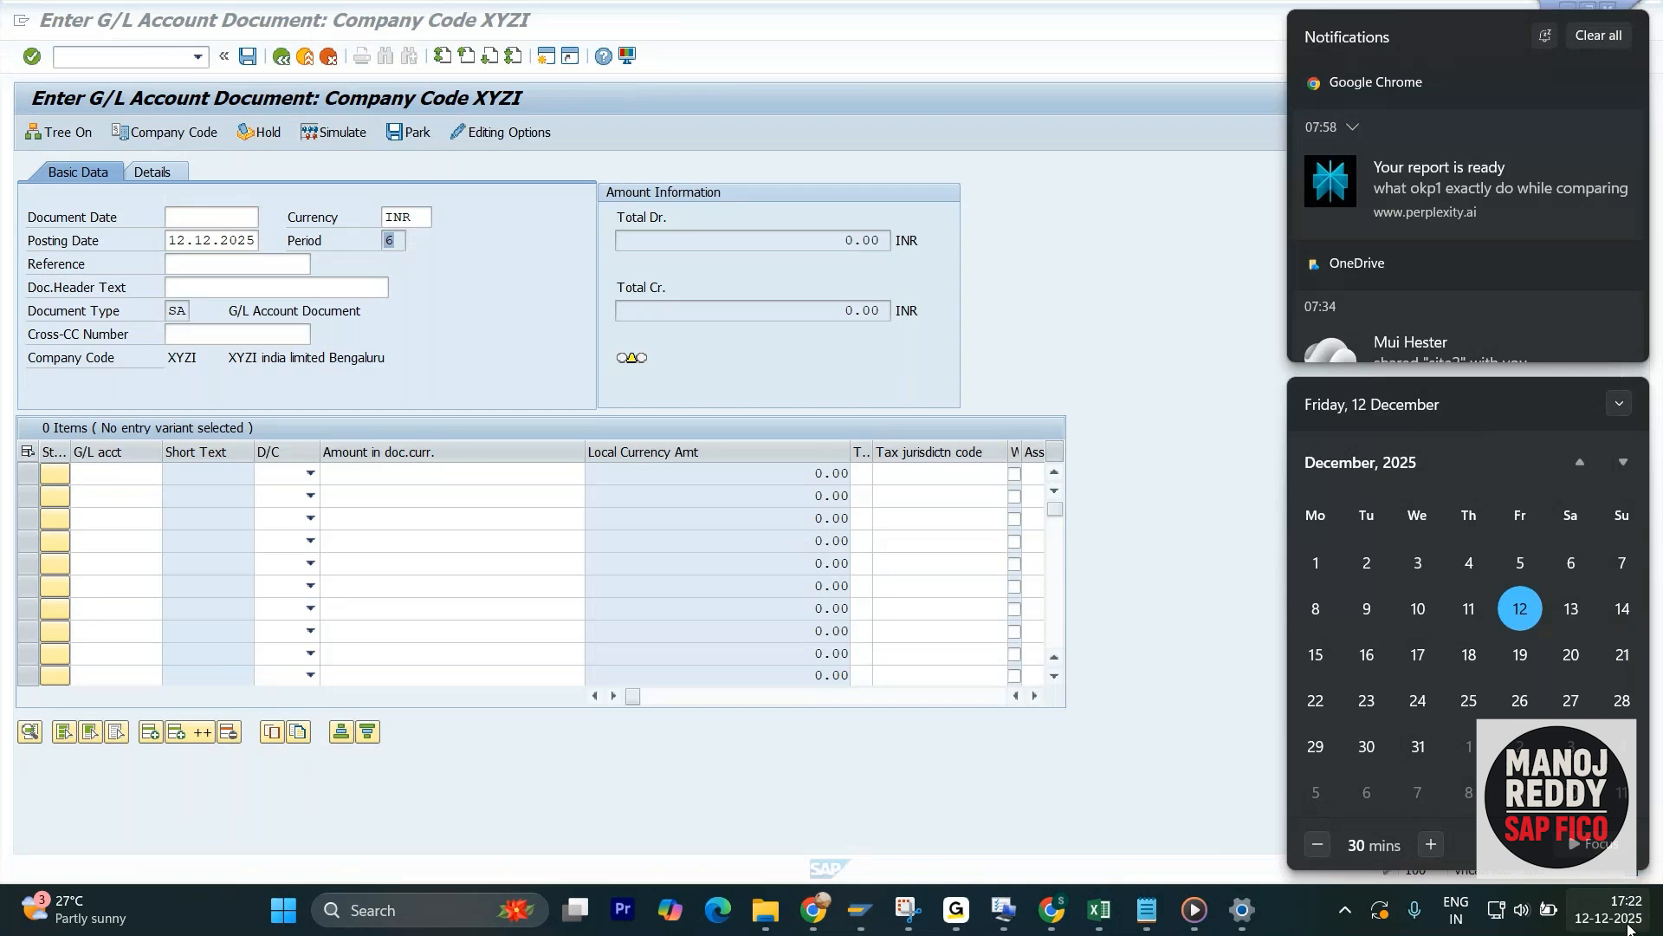
click(416, 290)
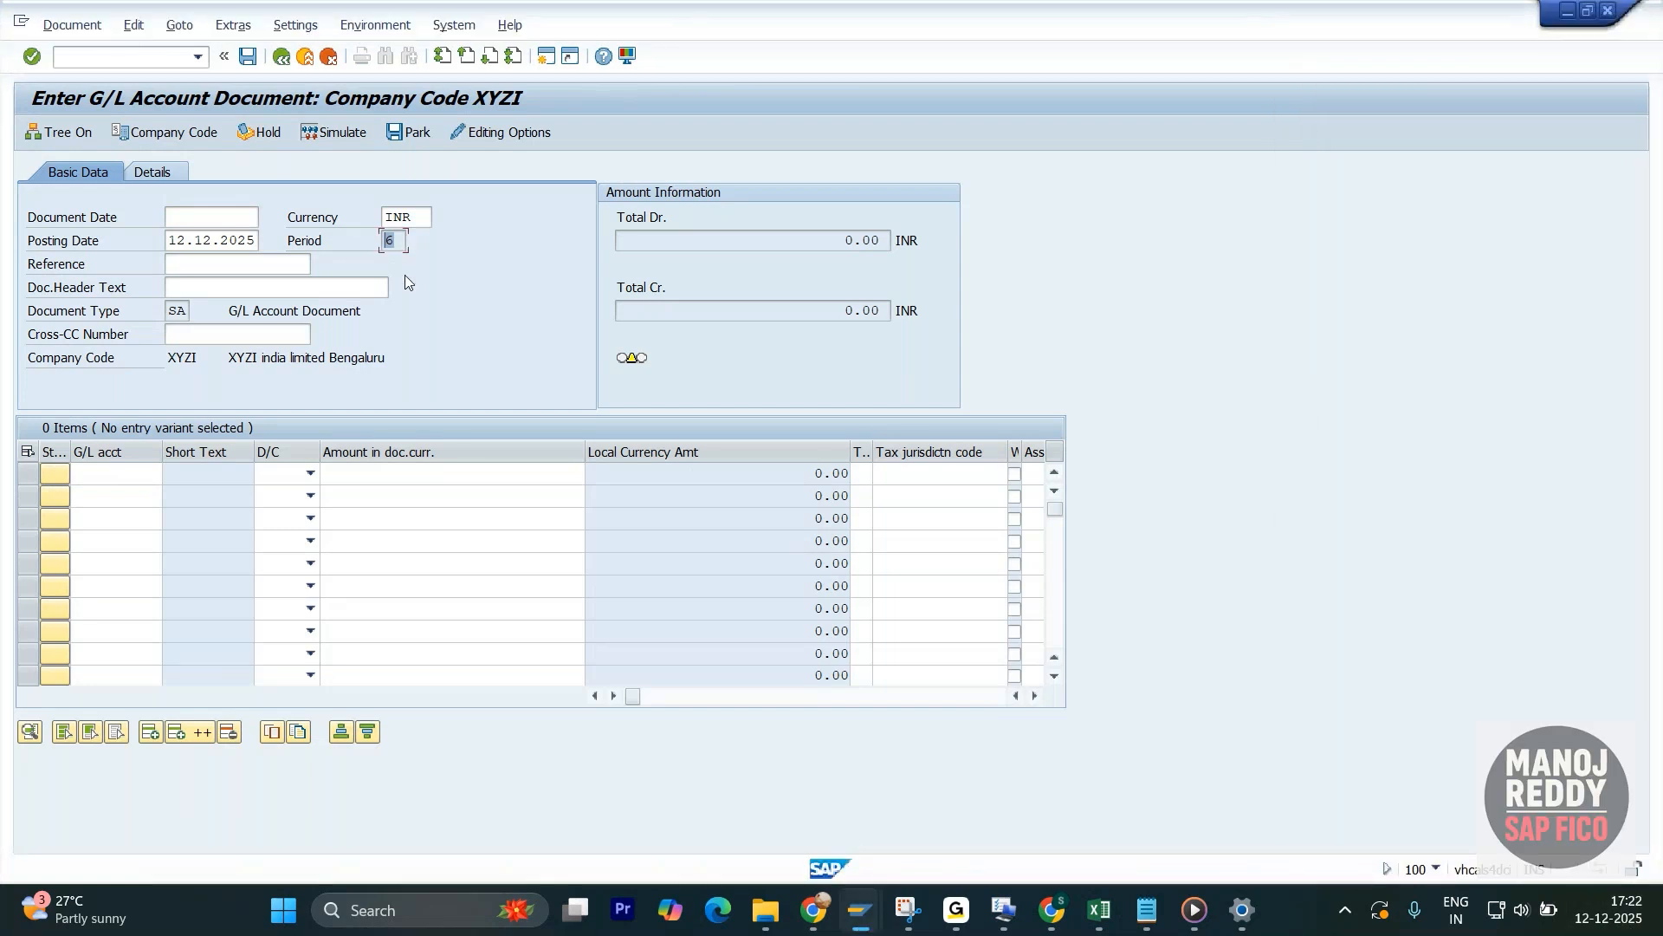
- Return to the company code assignment session, leave it for the IMG, and open Maintain Fiscal Year Variant
key(alt+Tab)
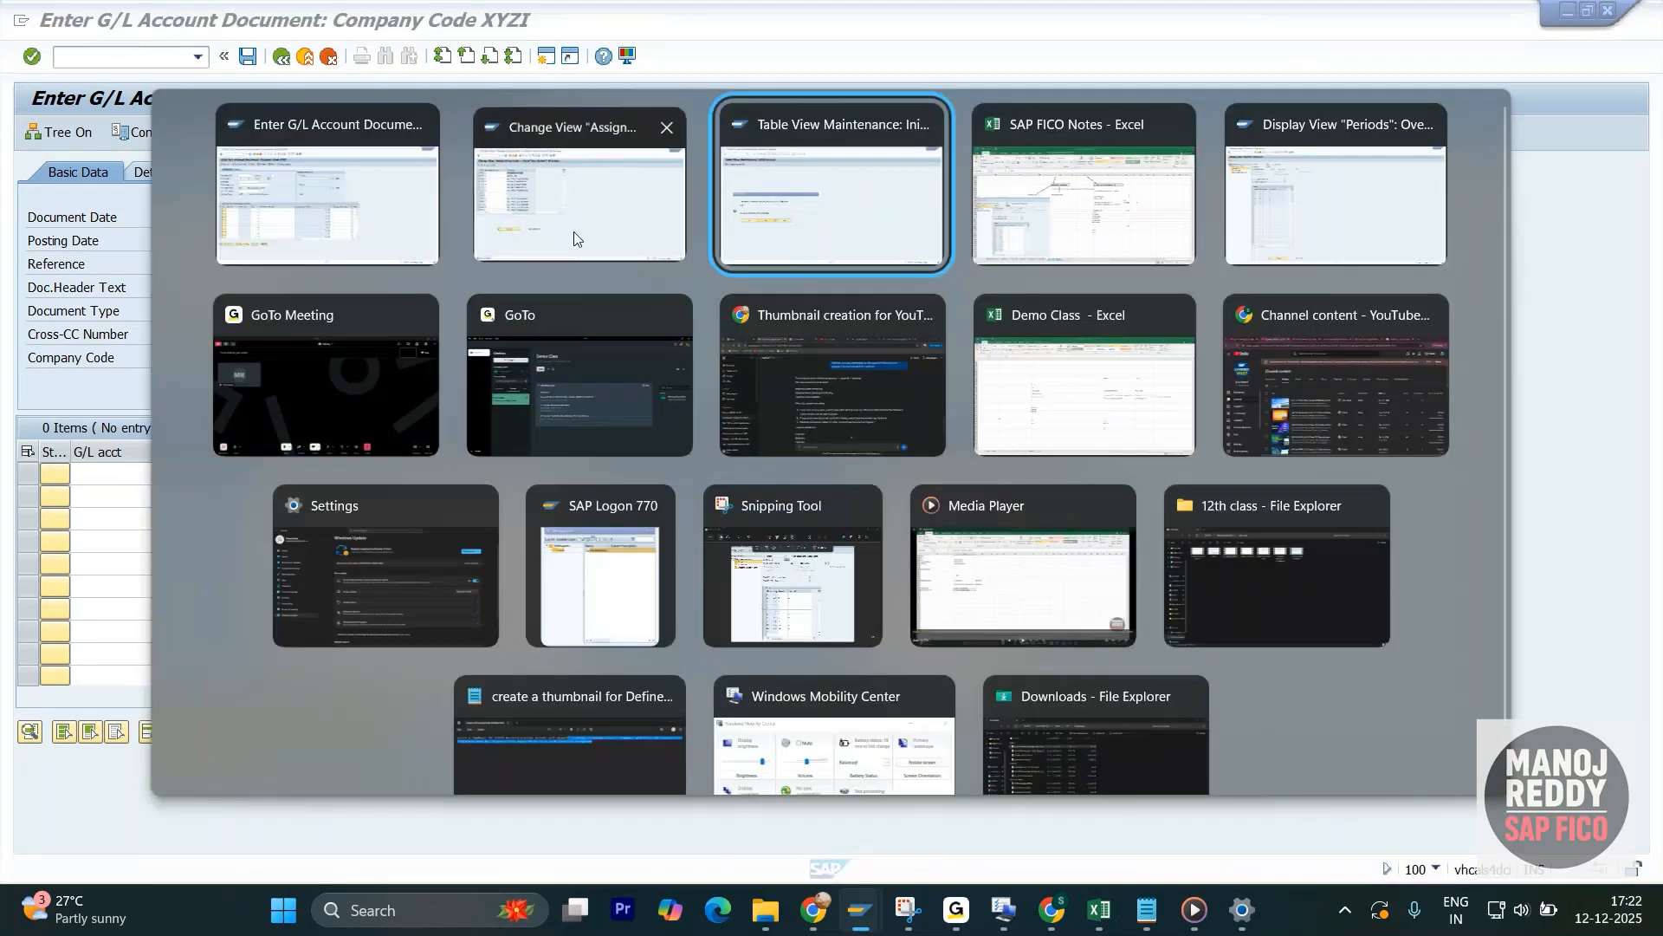
click(573, 232)
key(alt+Tab)
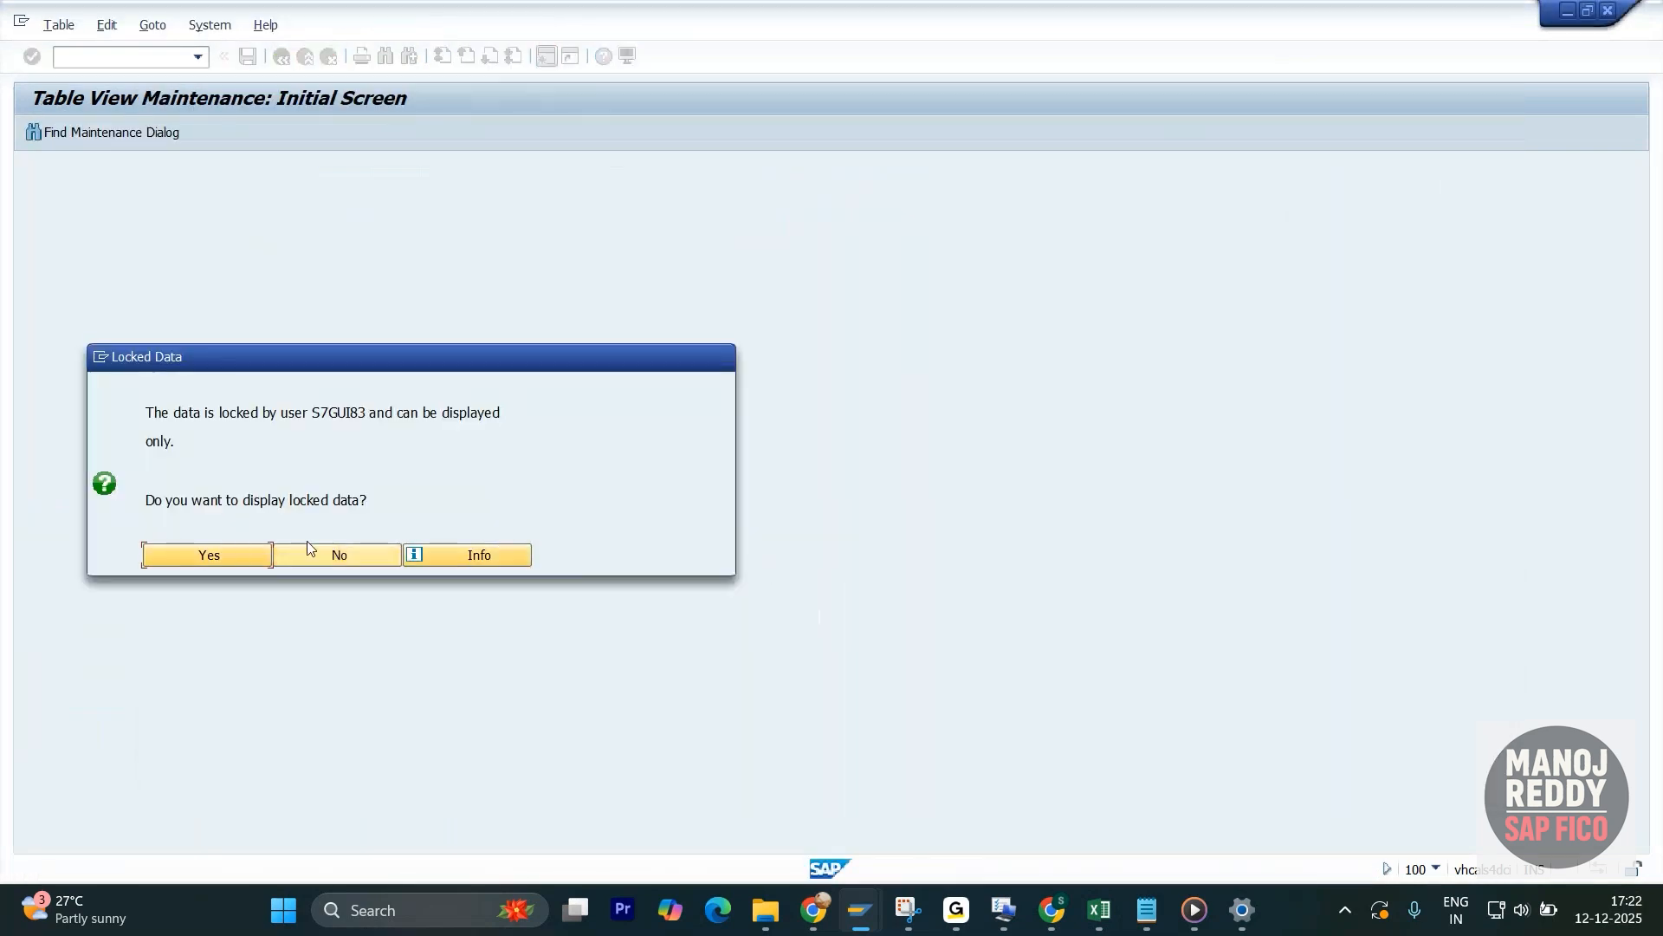
key(alt+Tab)
key(alt+Tab)
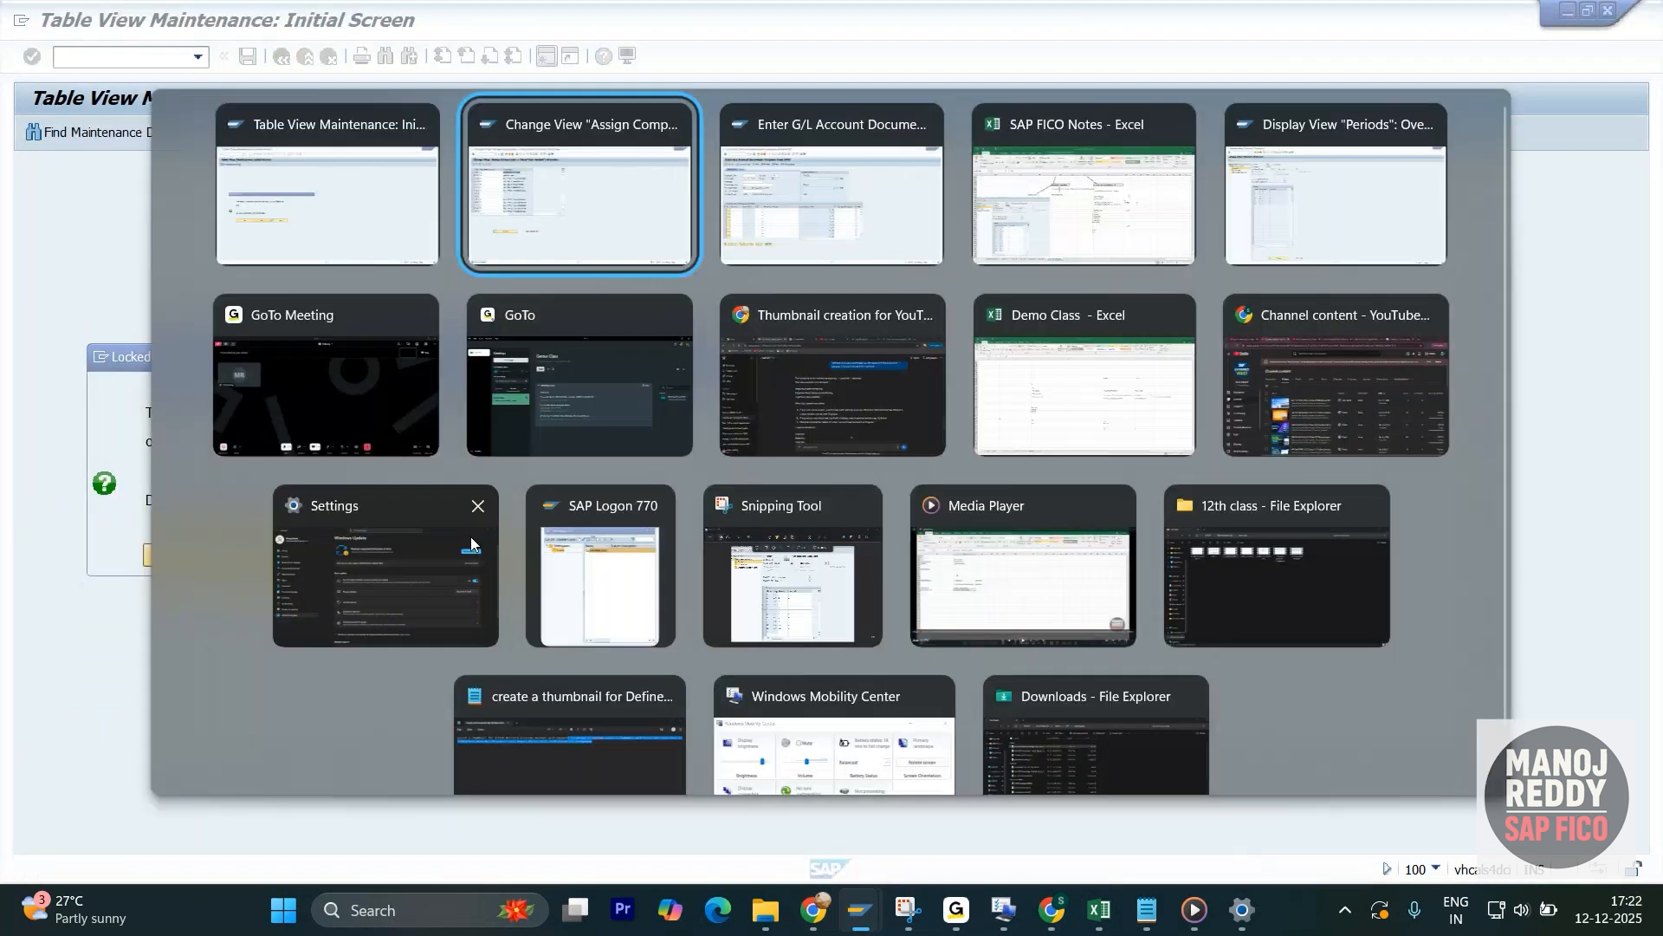
key(alt+Tab)
key(alt+Tab)
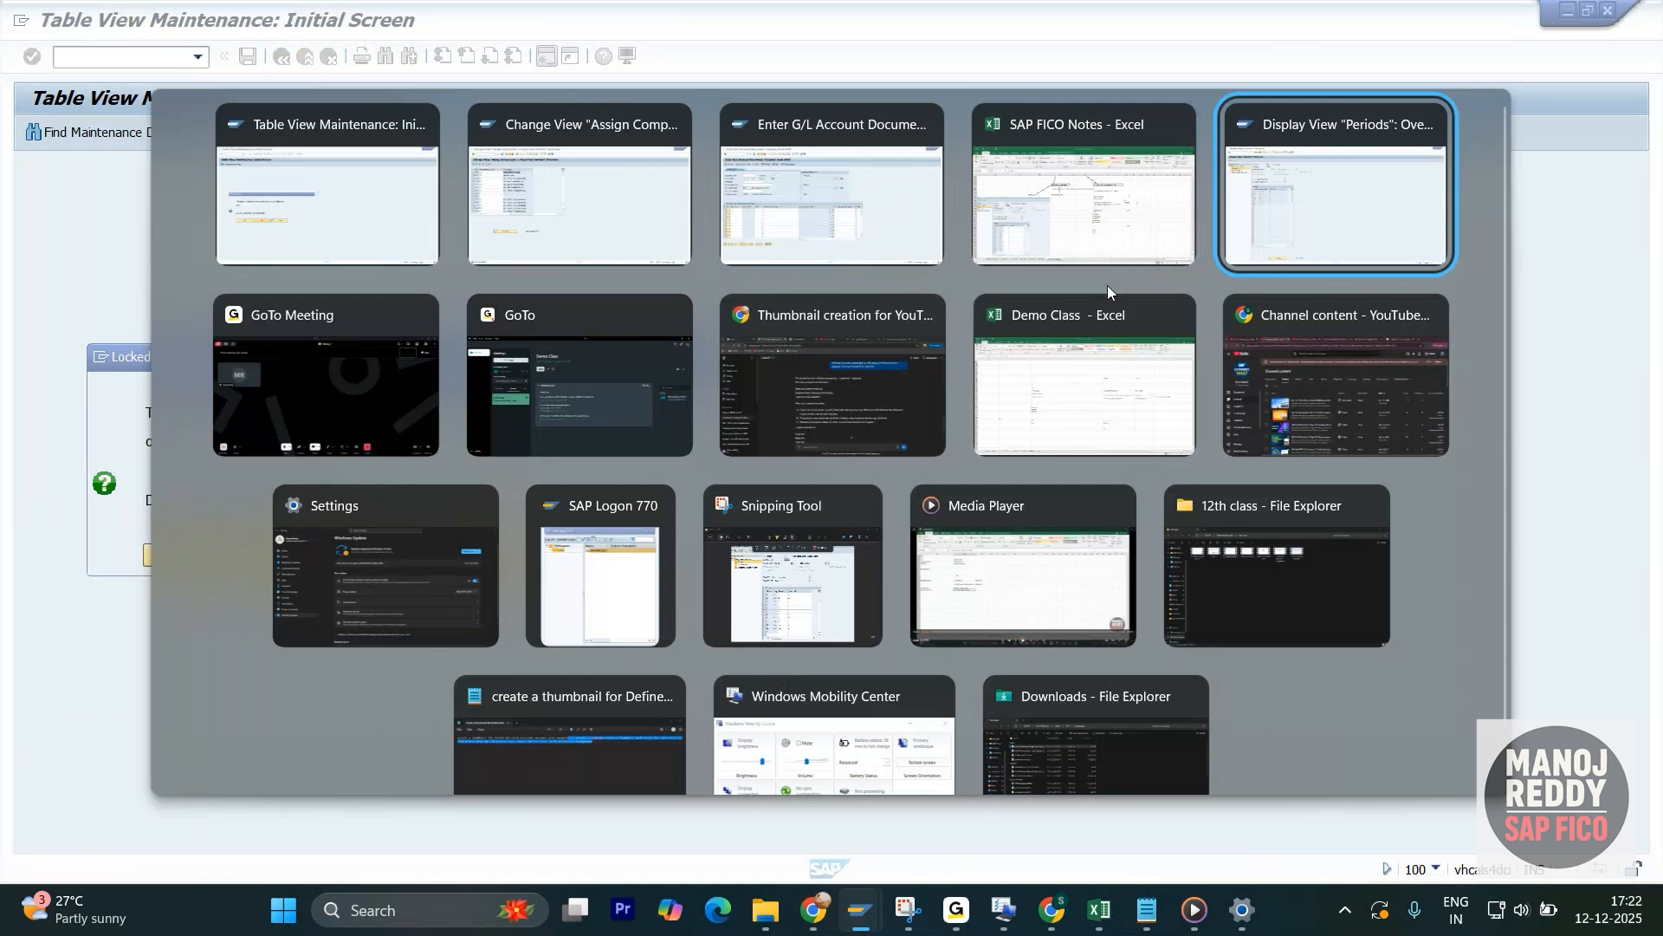
key(Escape)
key(alt+Tab)
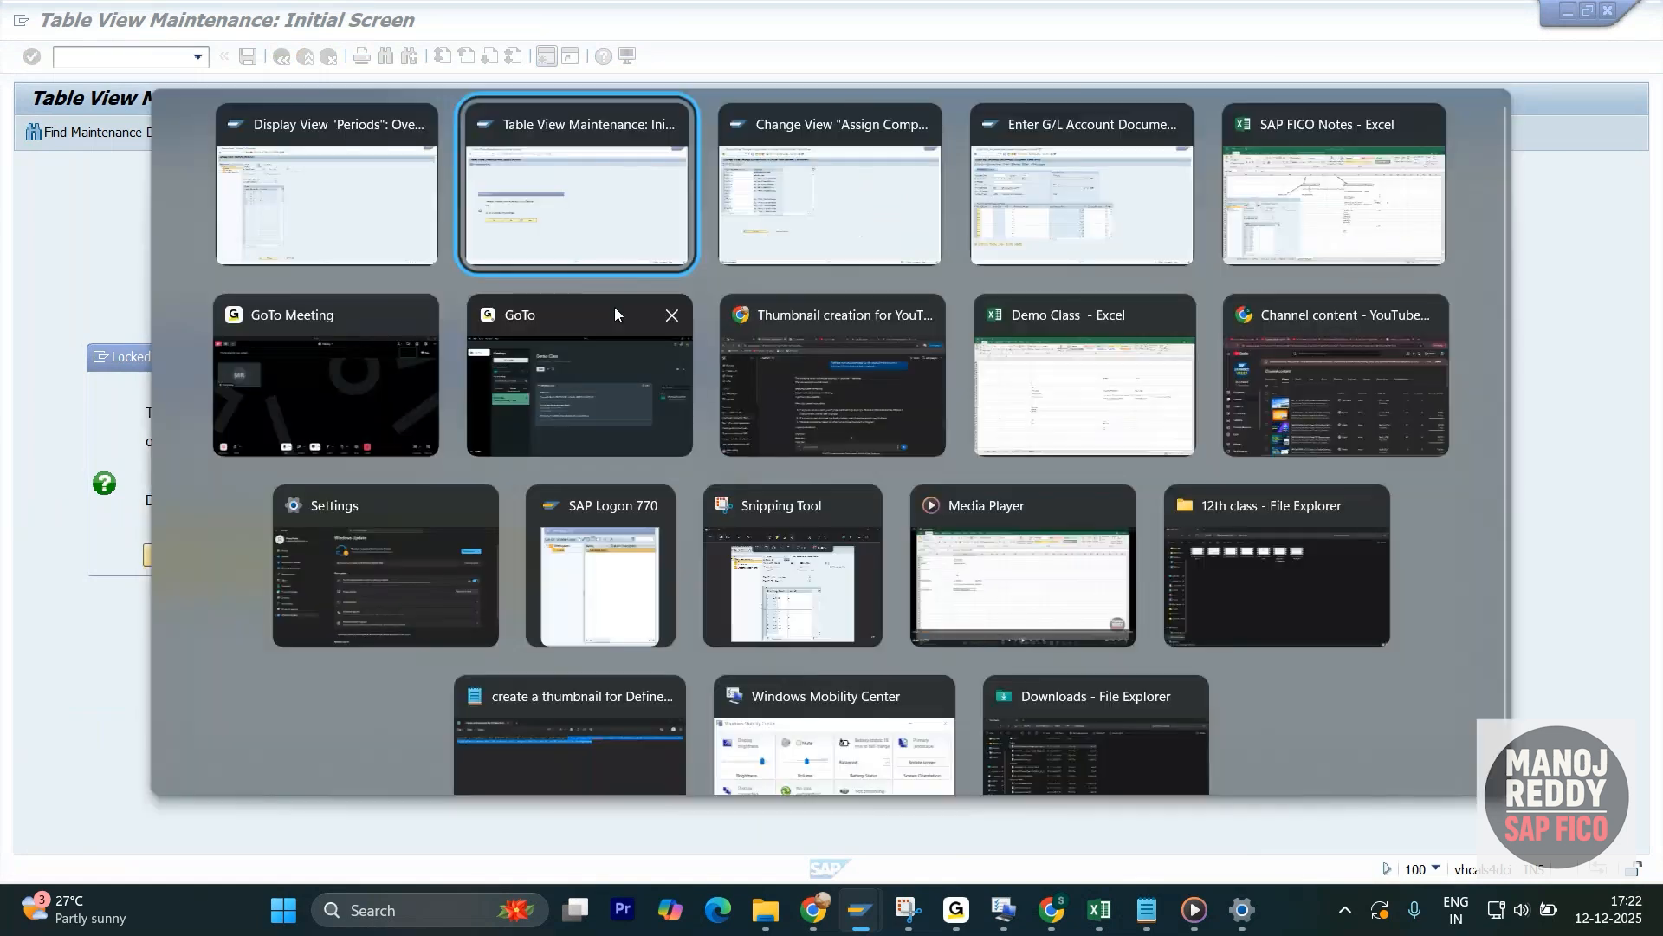
click(783, 232)
key(Escape)
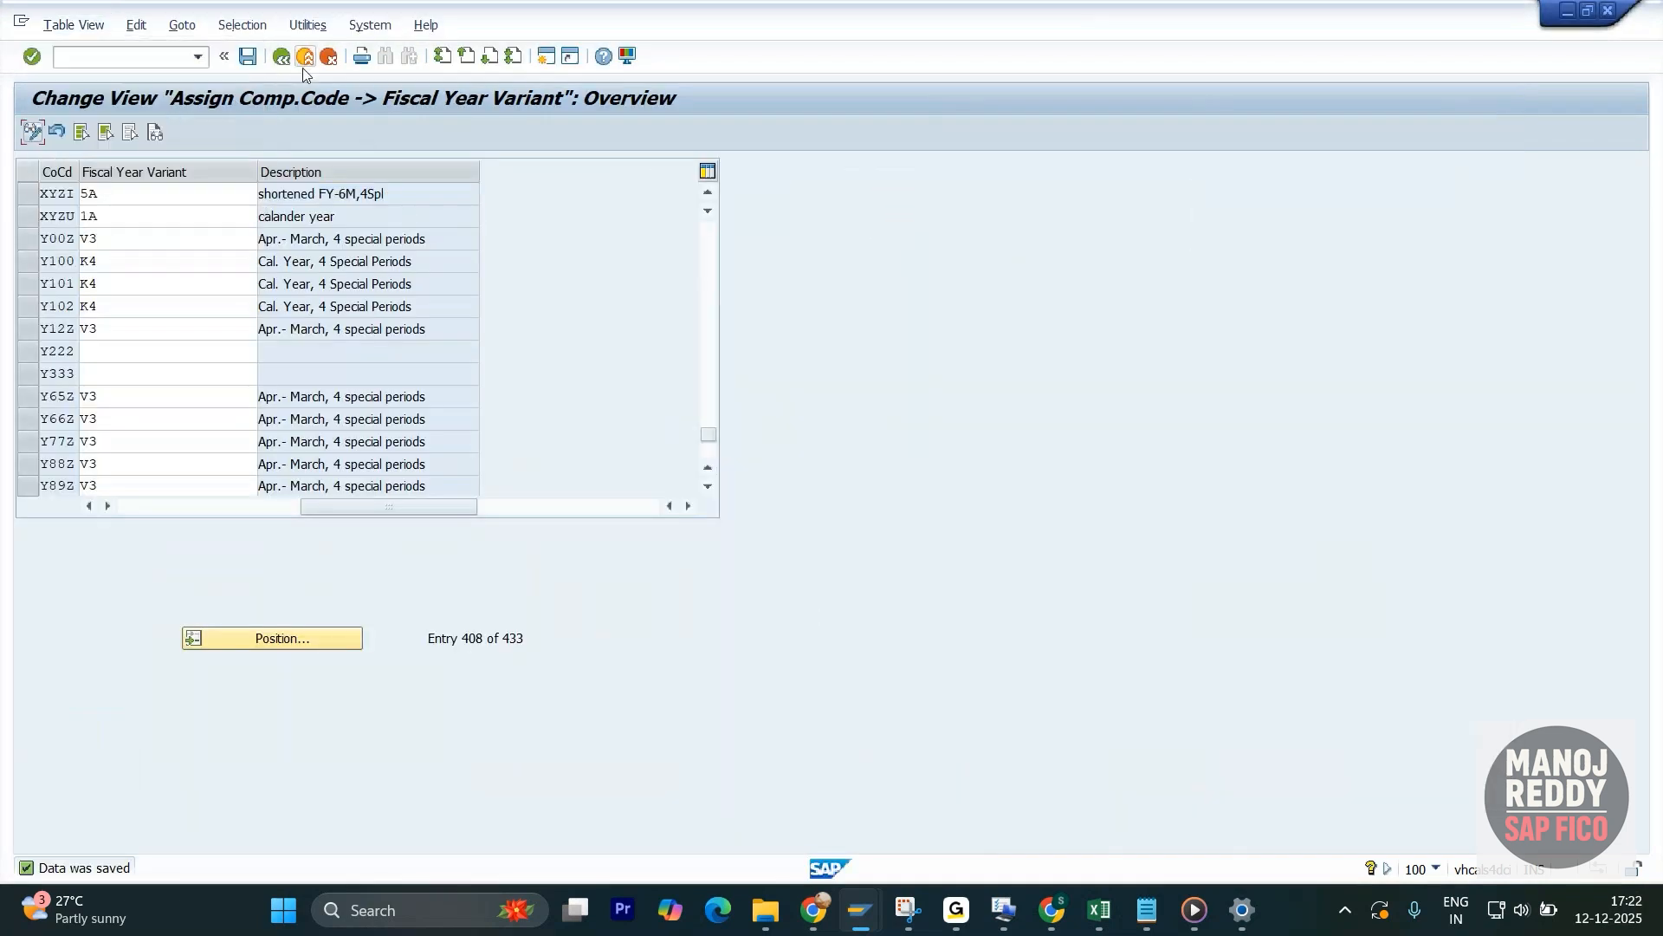
click(280, 58)
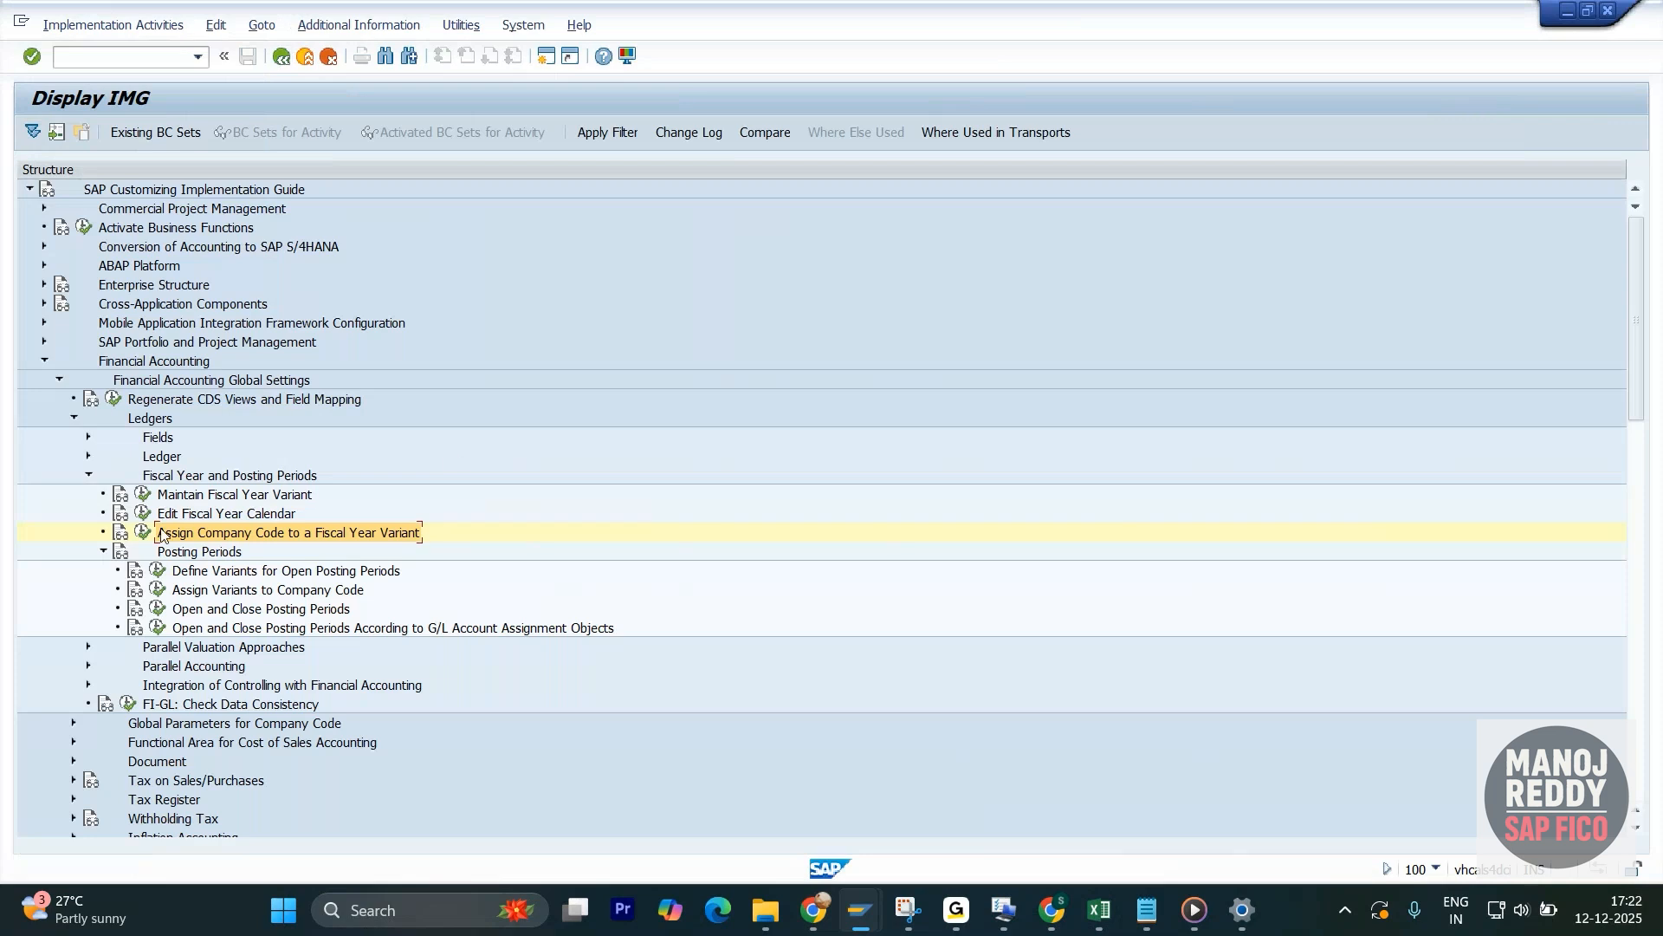
click(142, 495)
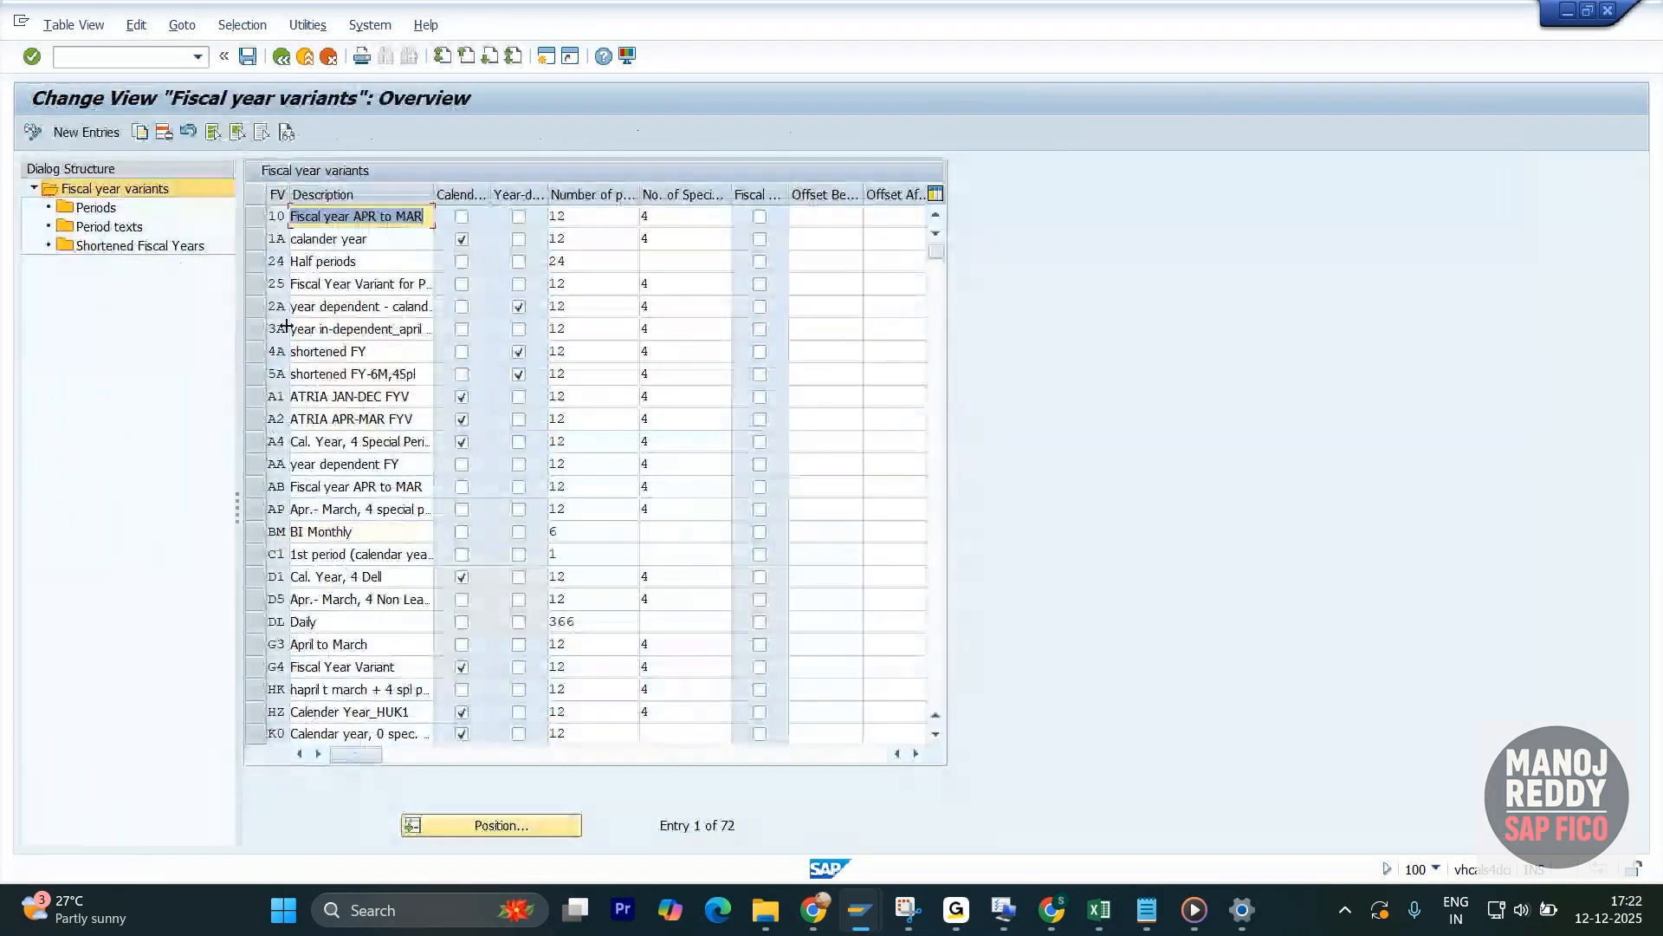
- Open the periods of fiscal year variant 5A for calendar year 2025 and check how months map to posting periods
click(253, 374)
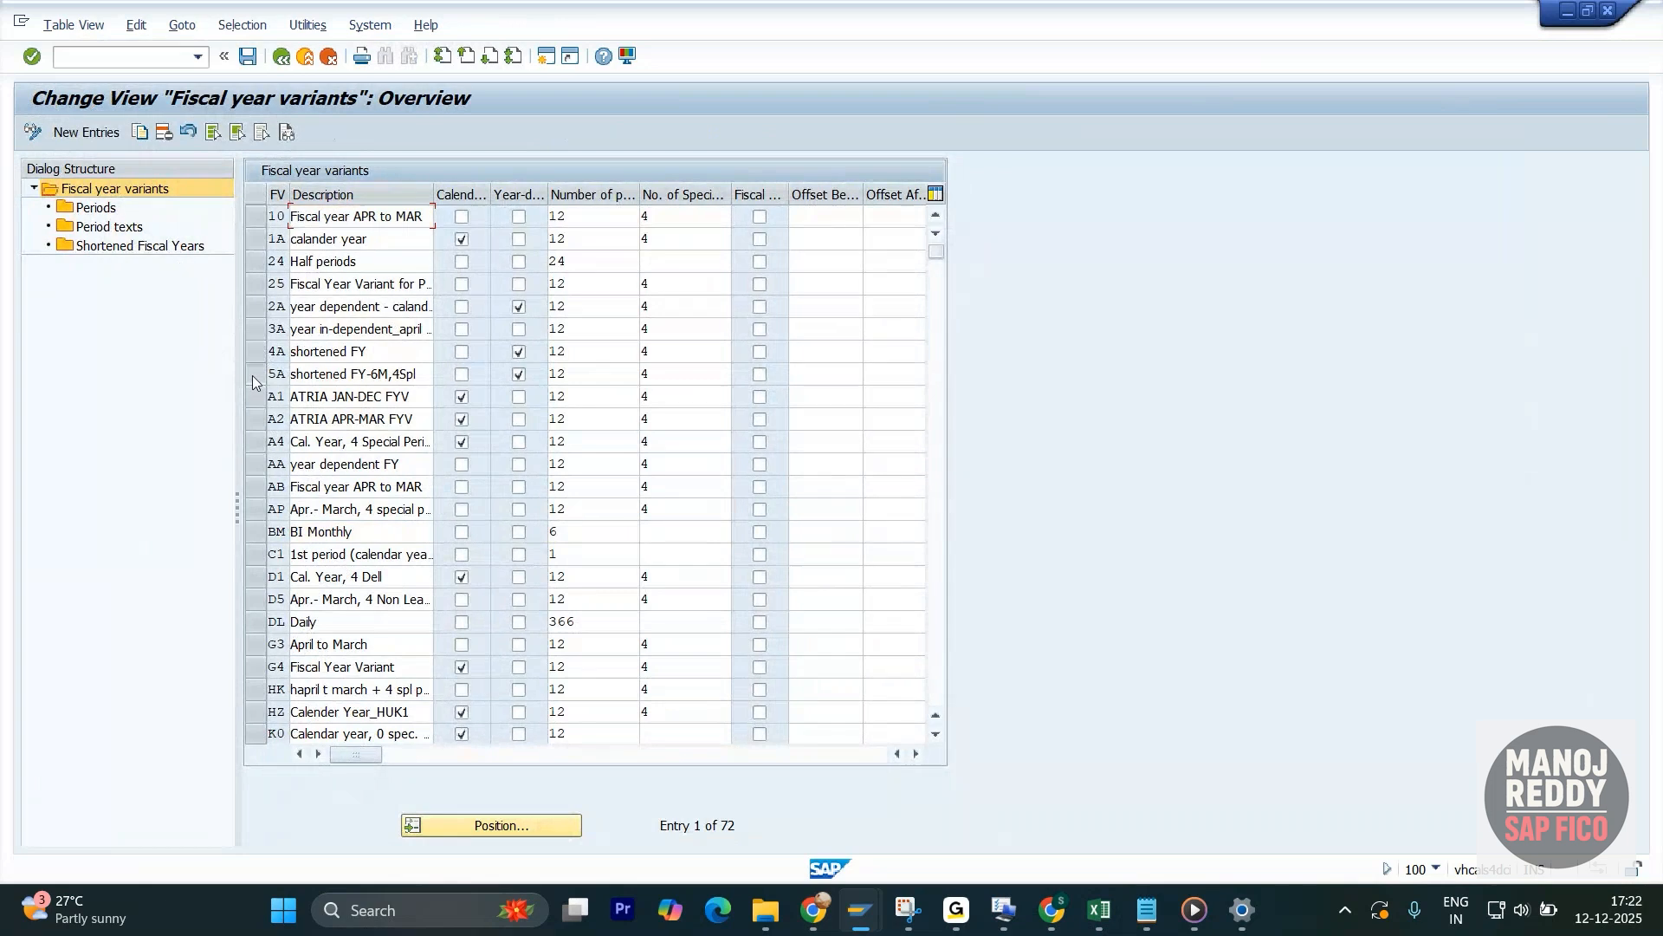
double_click(91, 246)
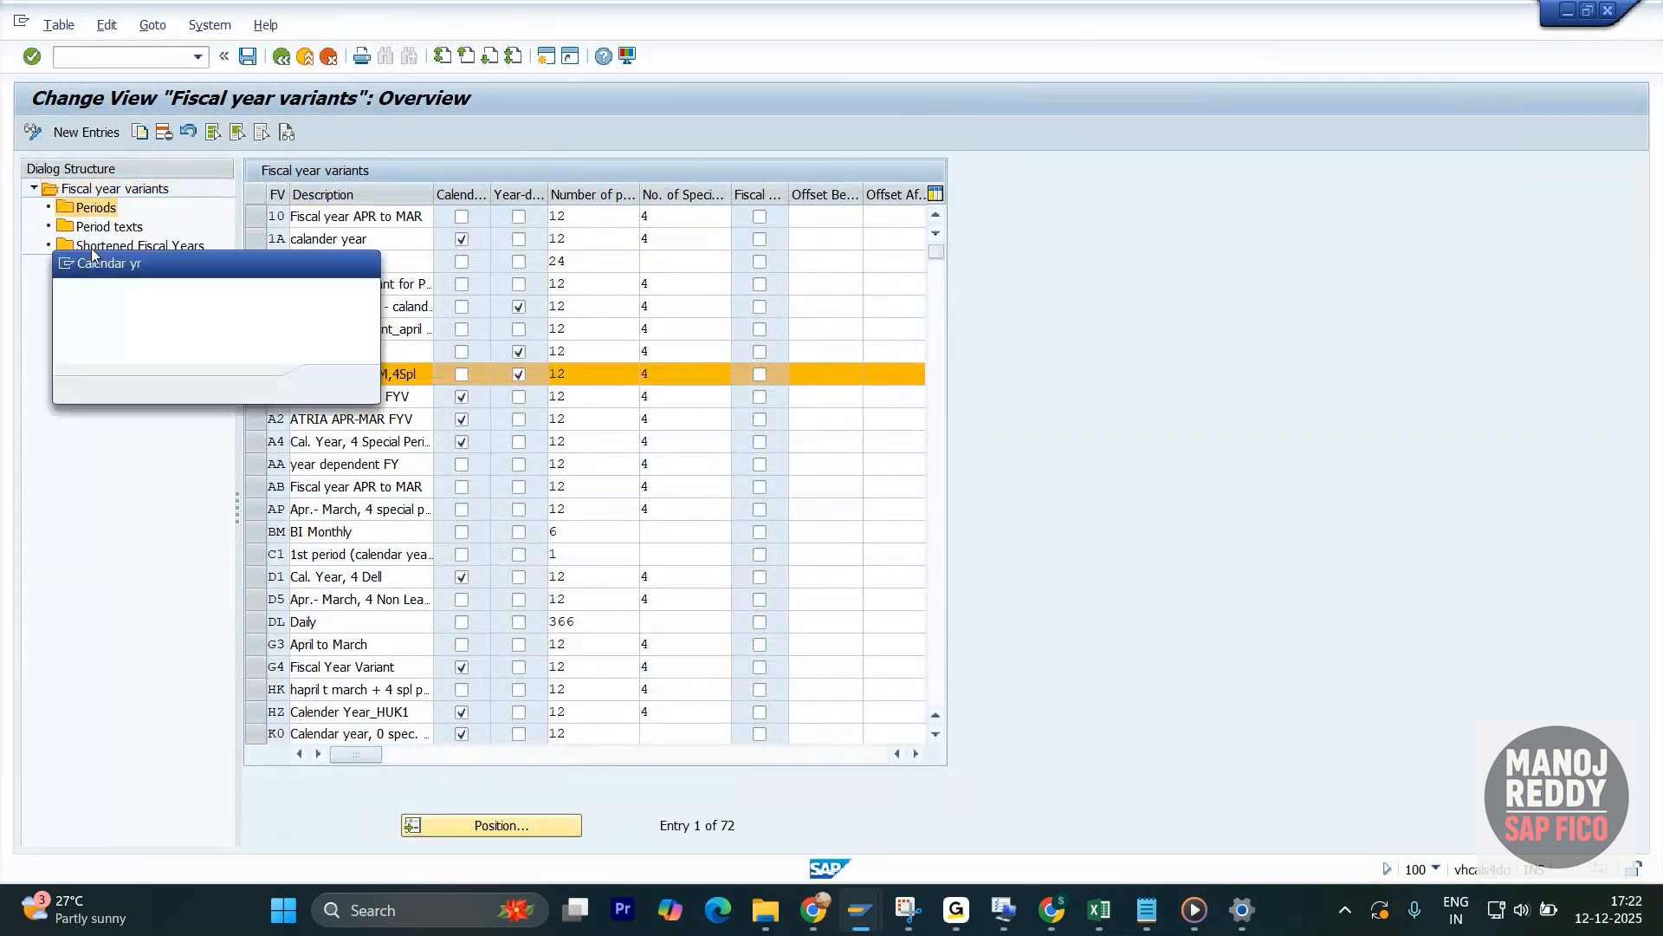
click(335, 381)
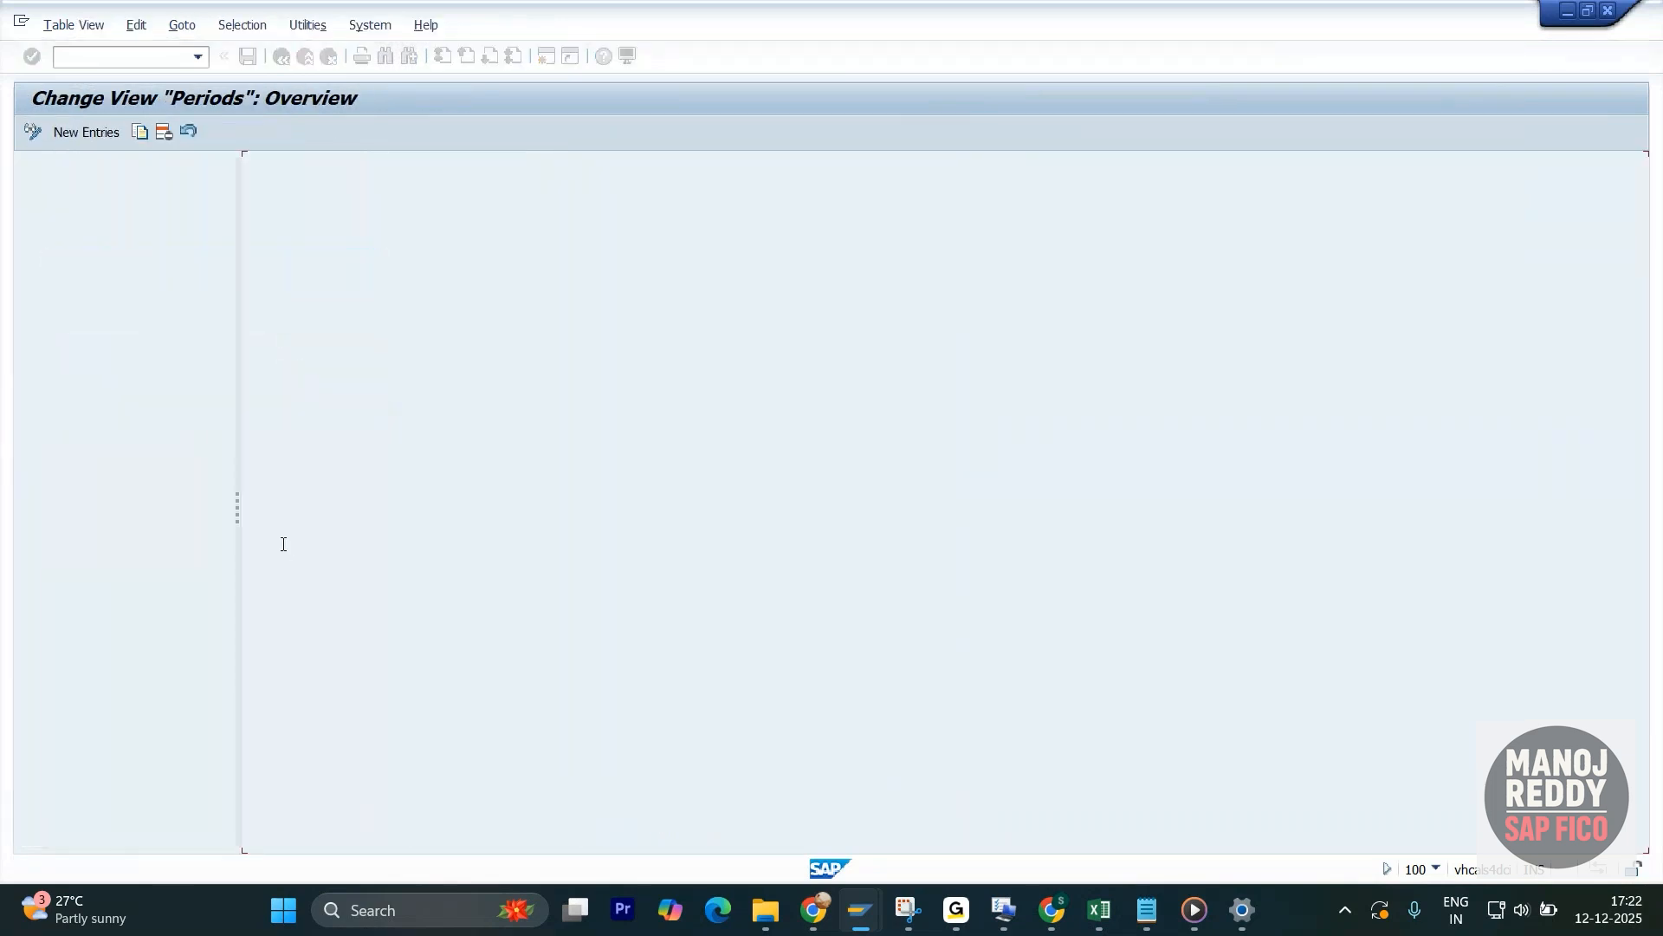
click(285, 427)
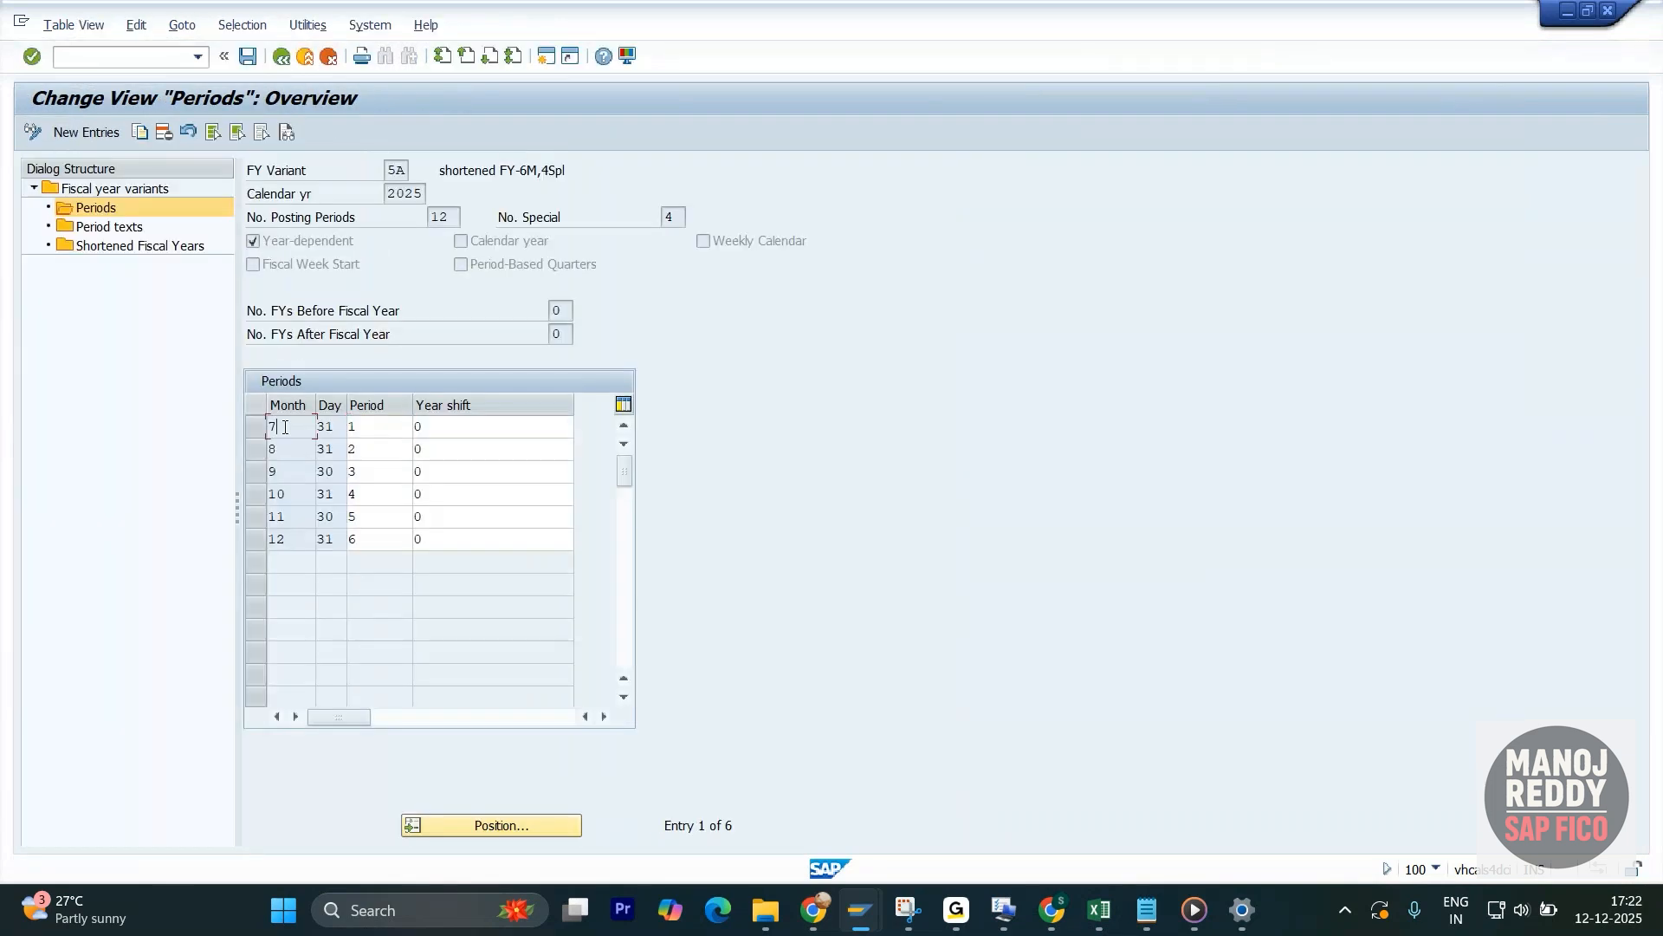
click(388, 434)
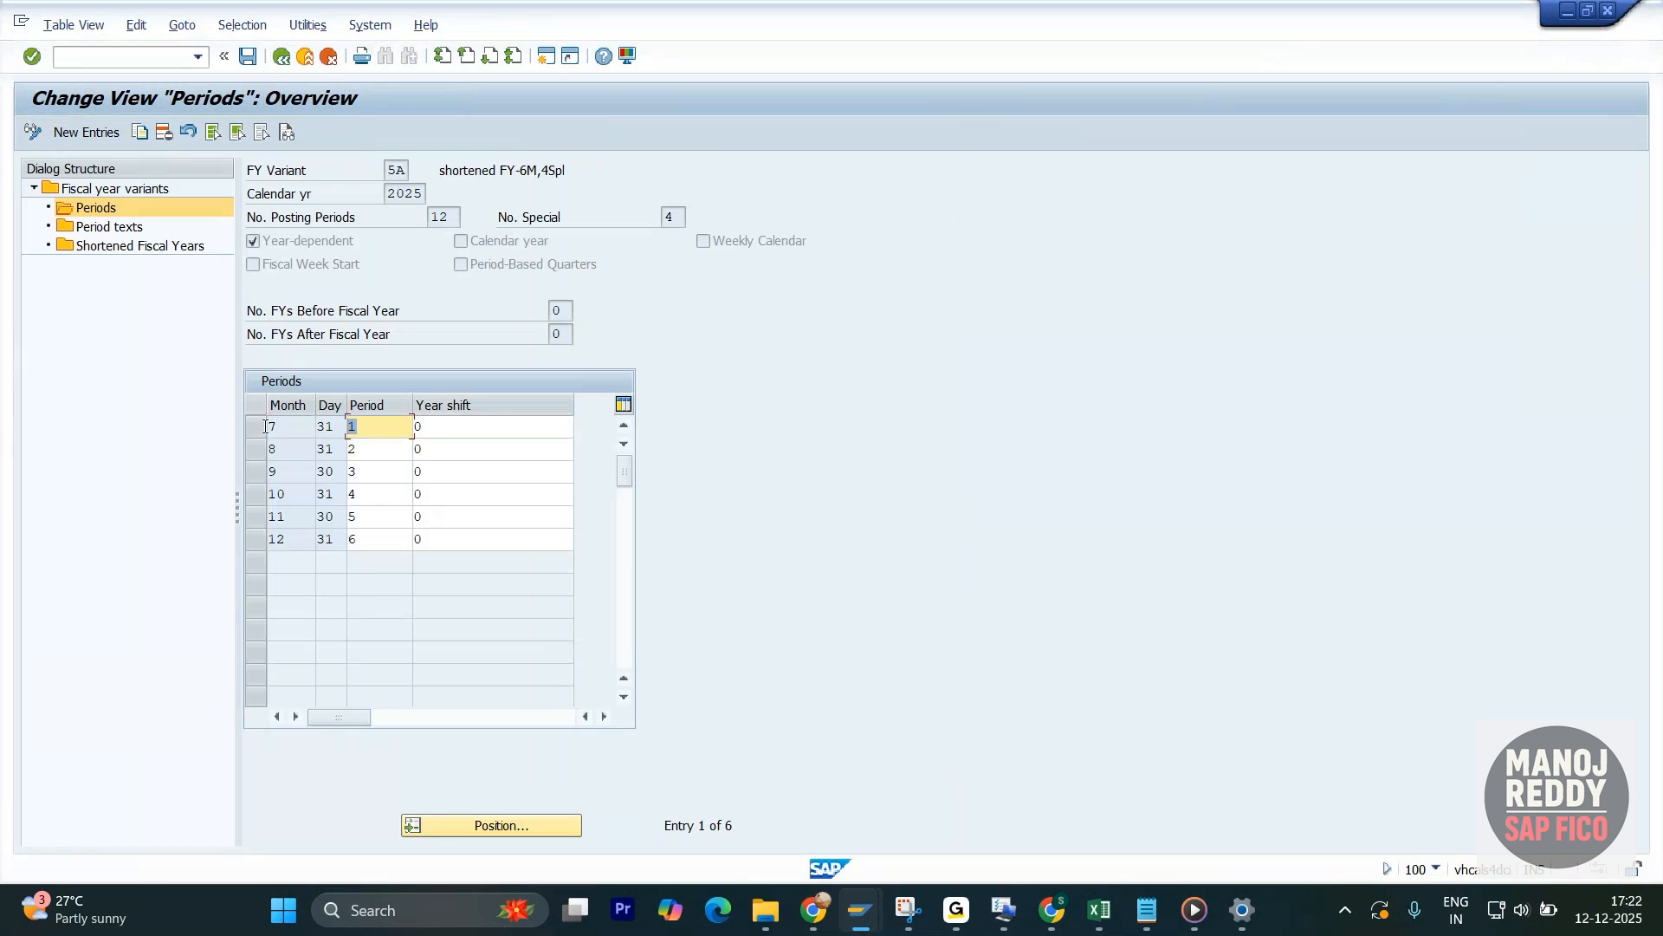
- Open the period texts of variant 5A for fiscal year 2025
double_click(117, 245)
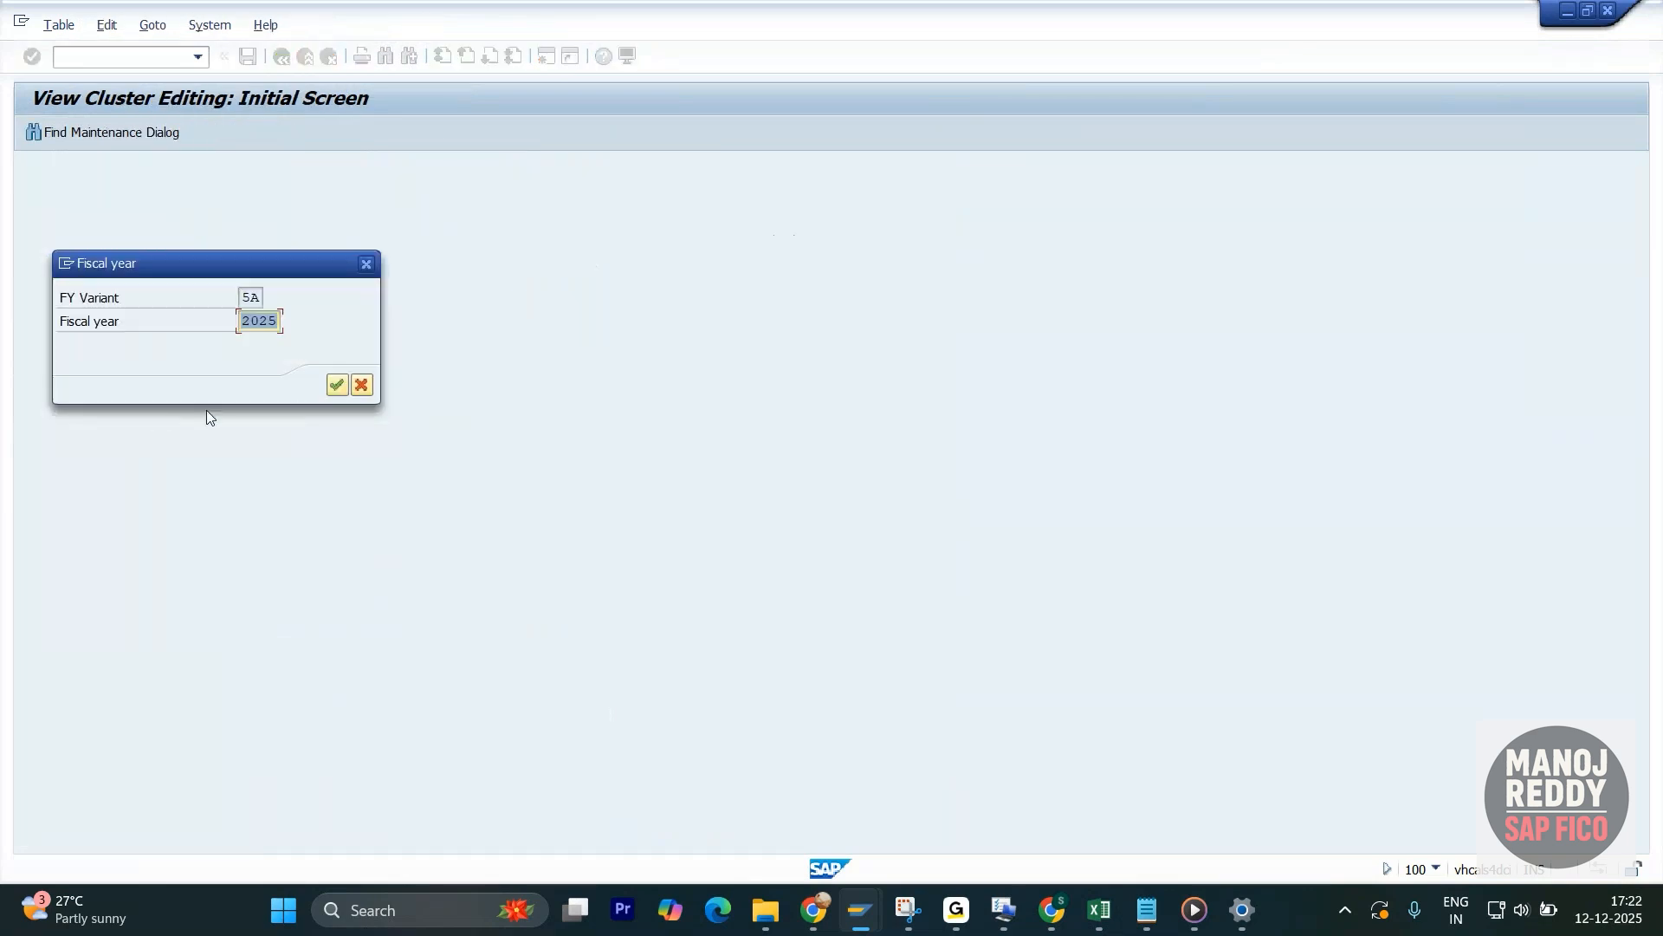
click(336, 385)
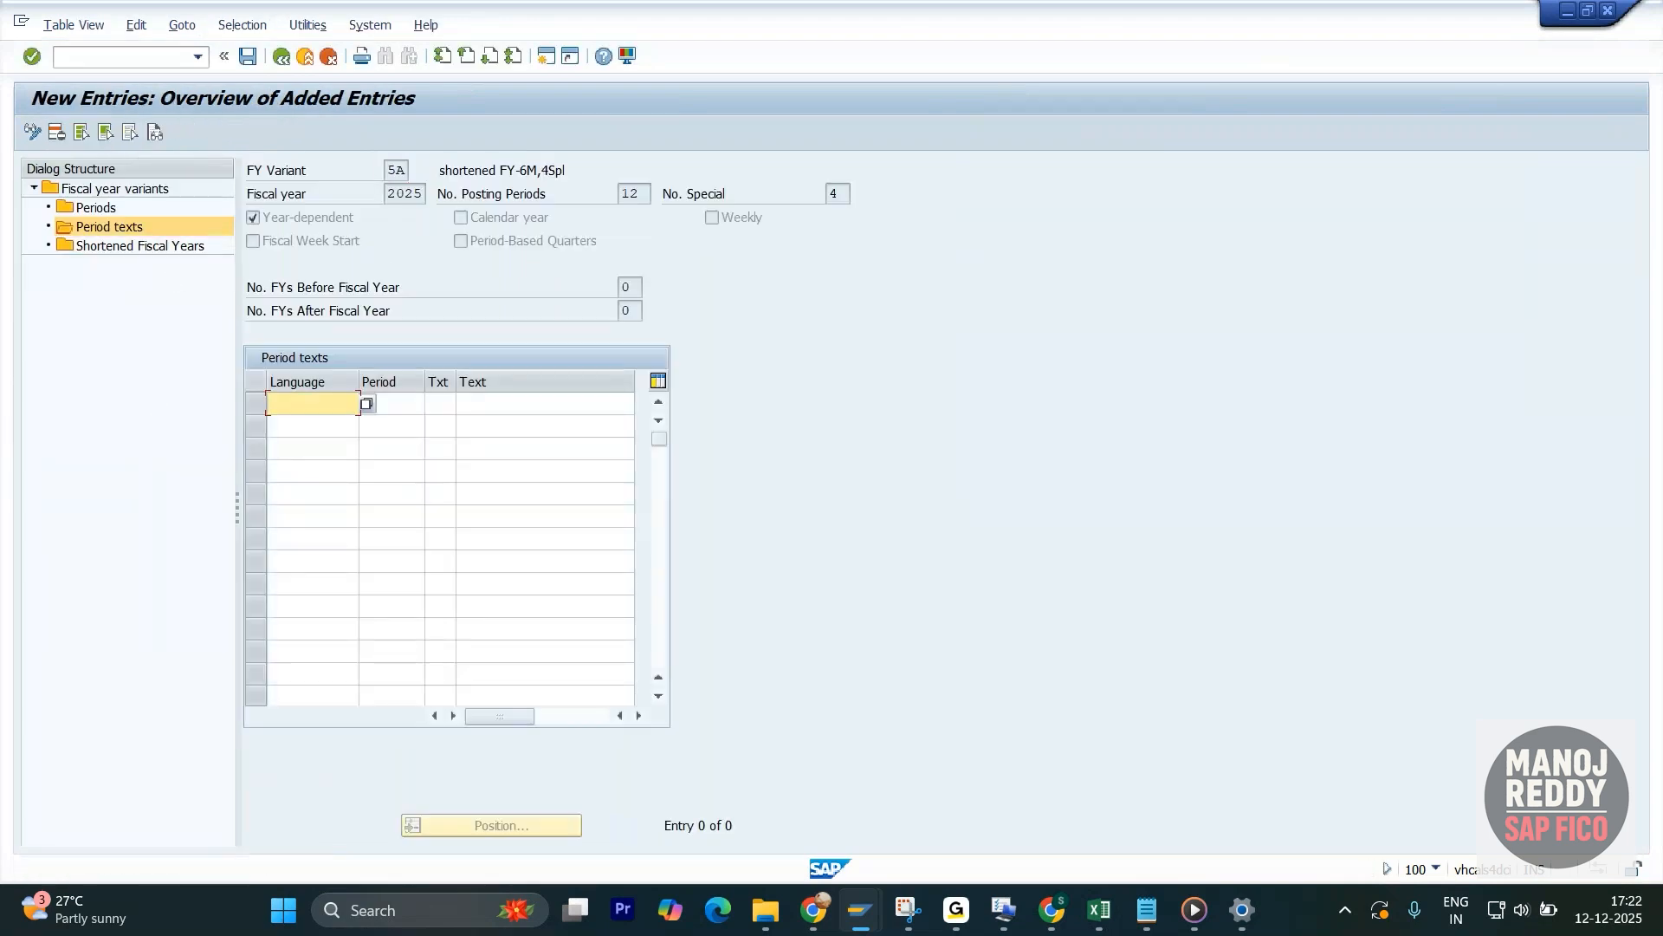
key(alt+Tab)
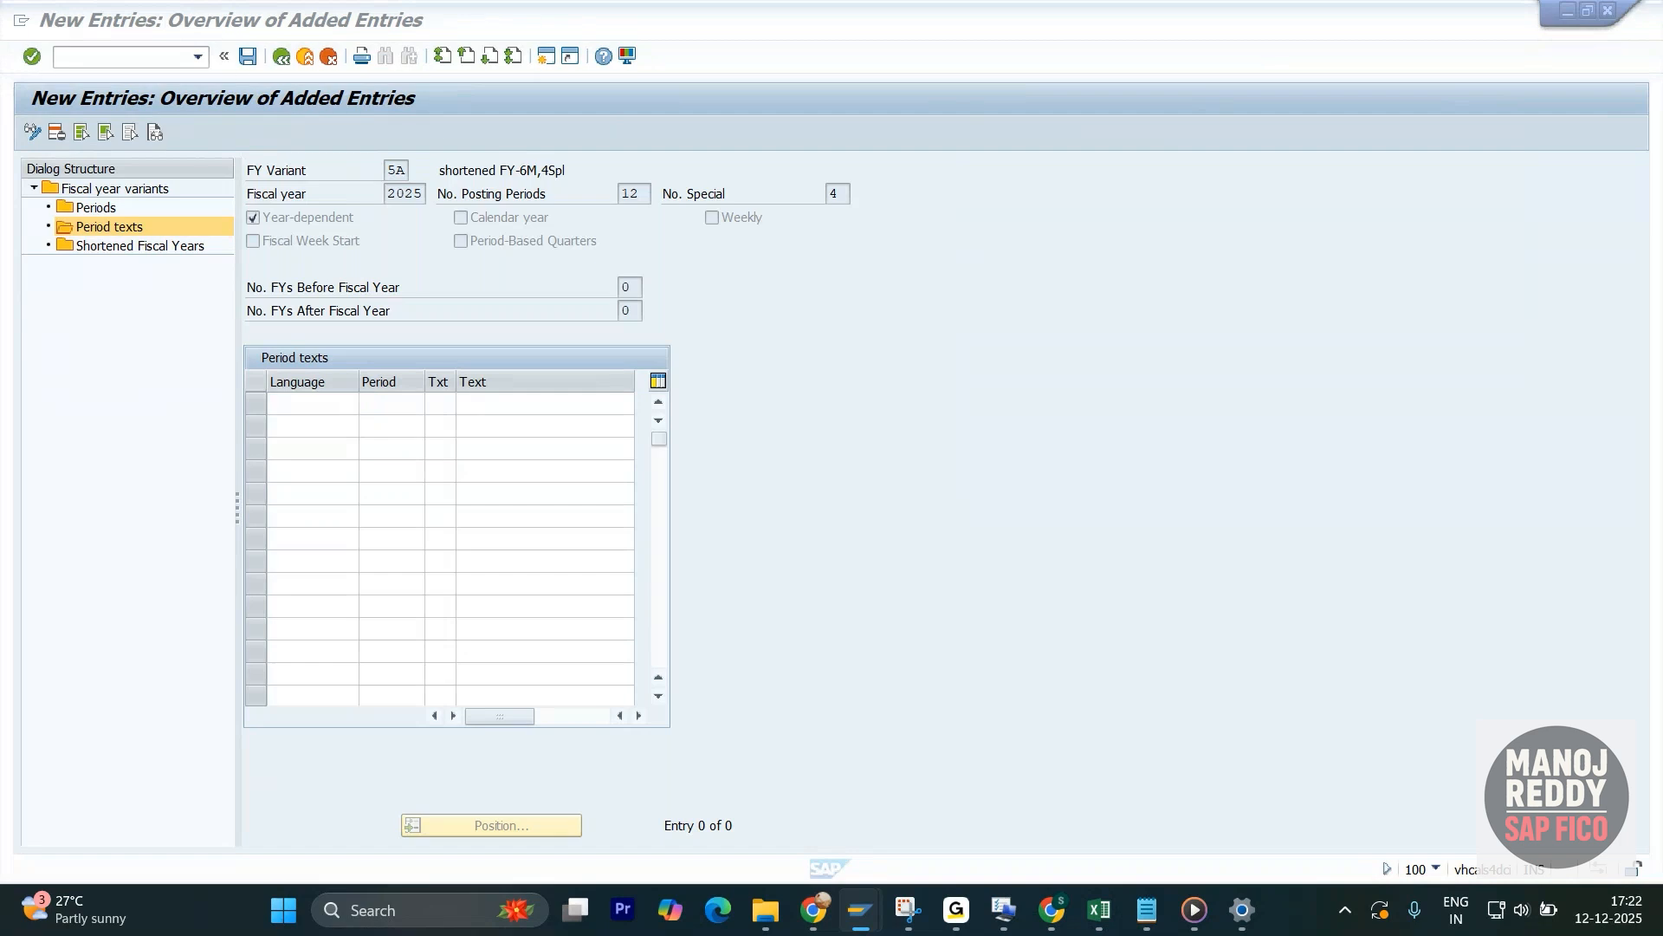
- Enter the English (EN) text for period 1 with short text JUL and long text July
click(401, 404)
text(1)
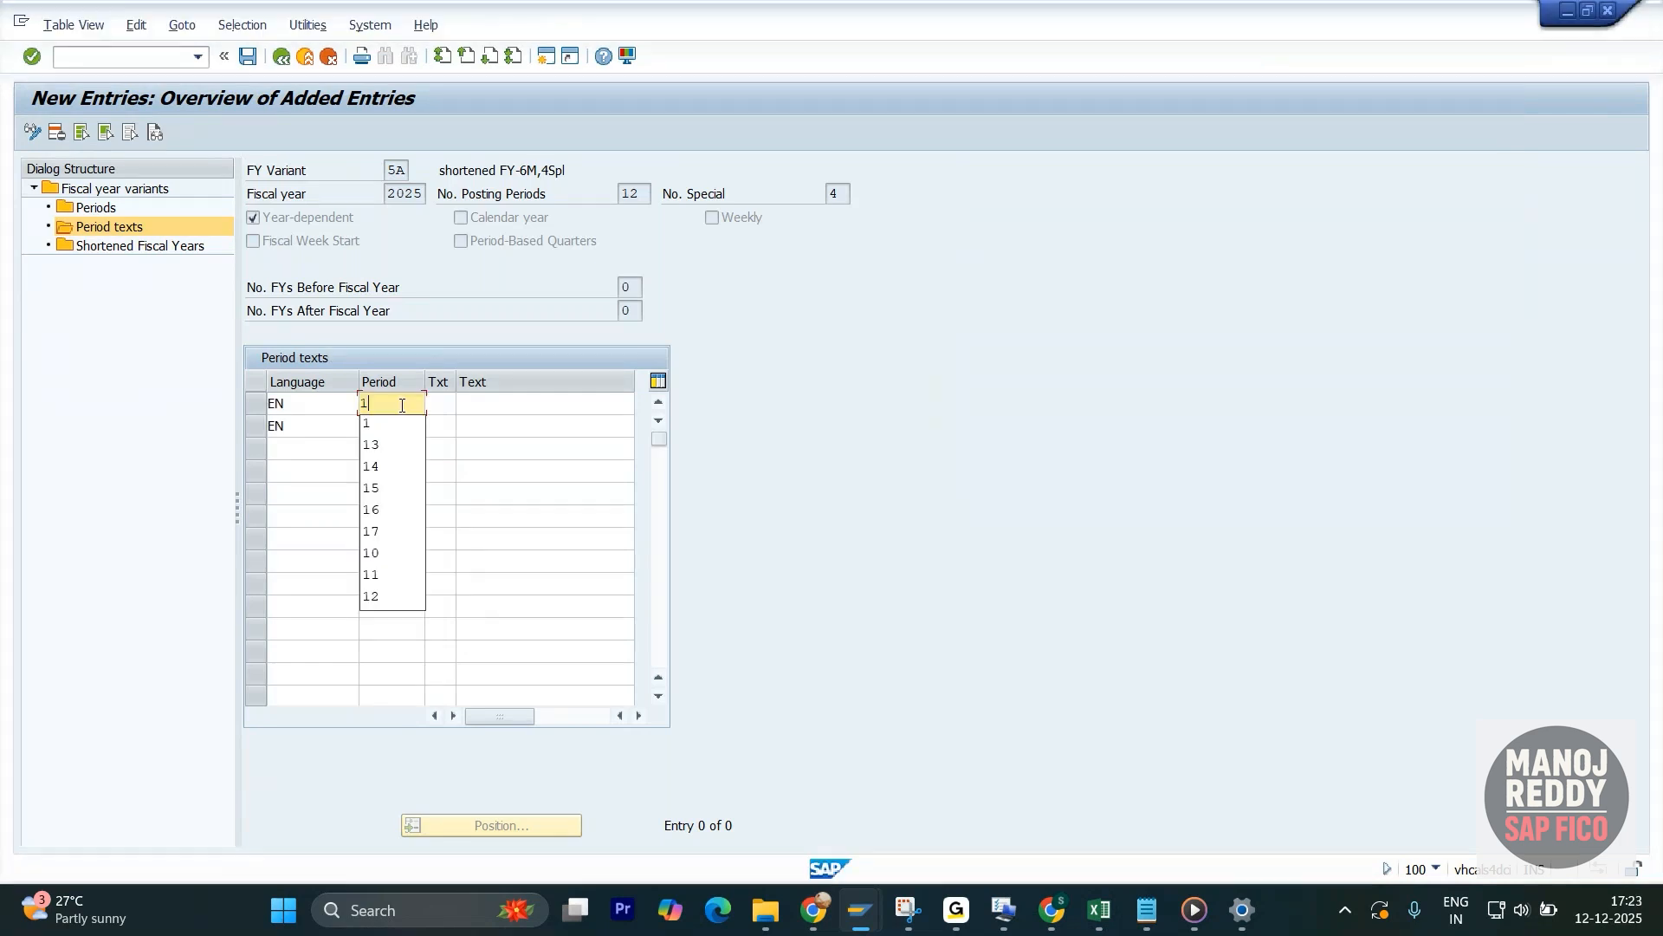
click(434, 405)
click(437, 405)
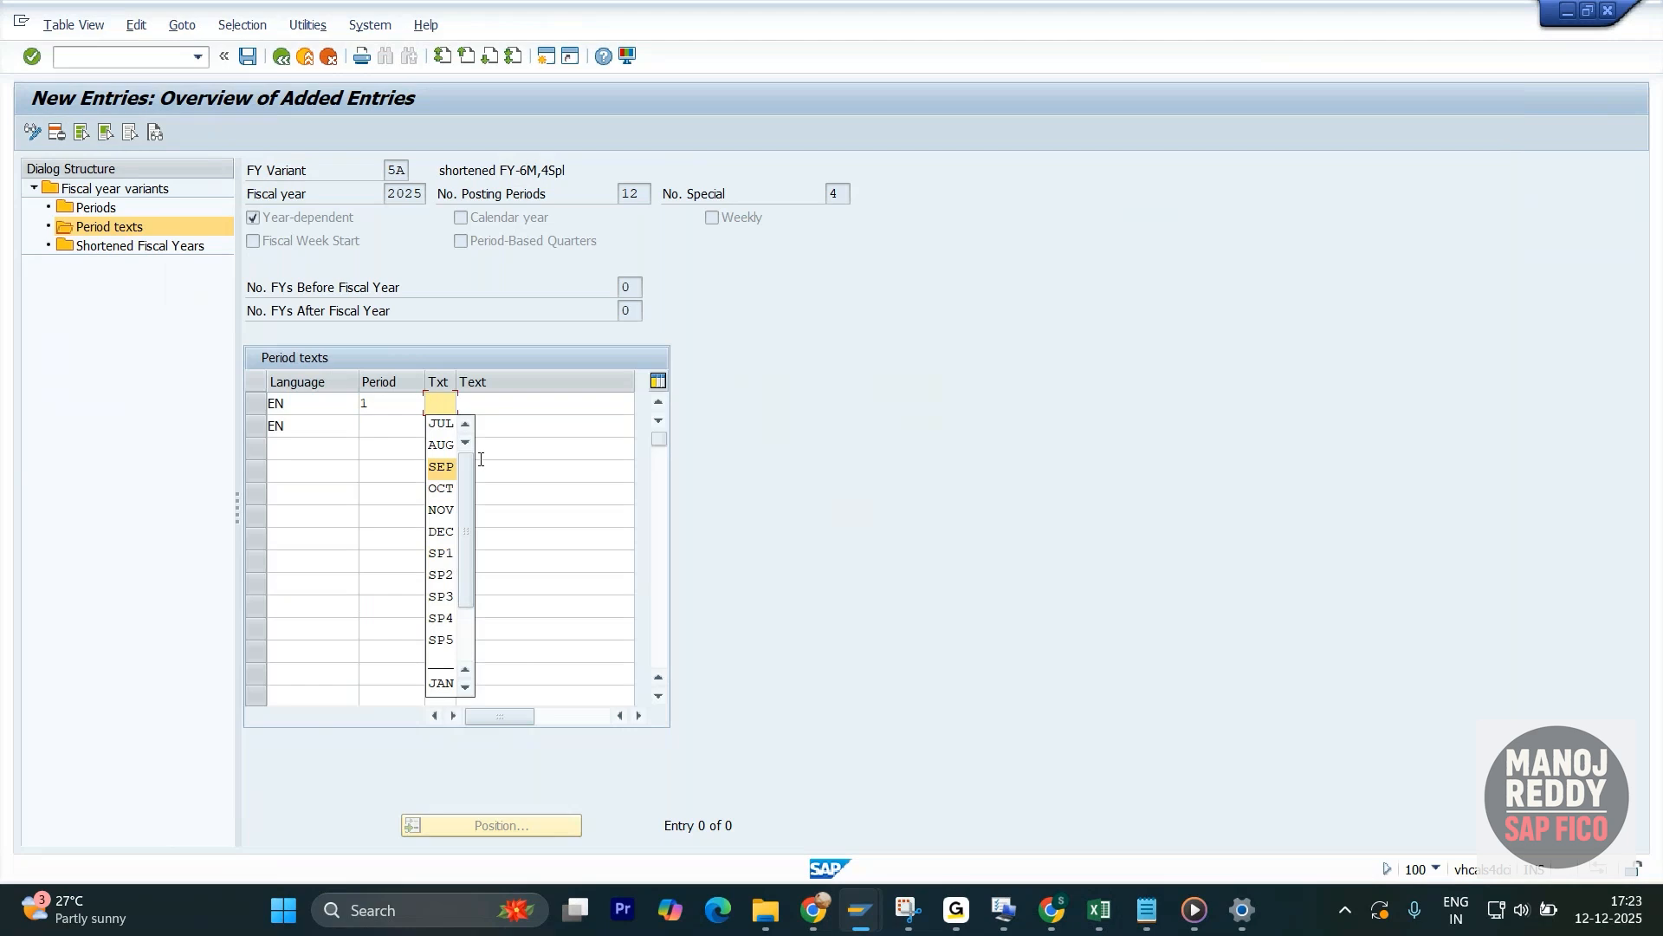
click(442, 423)
click(502, 403)
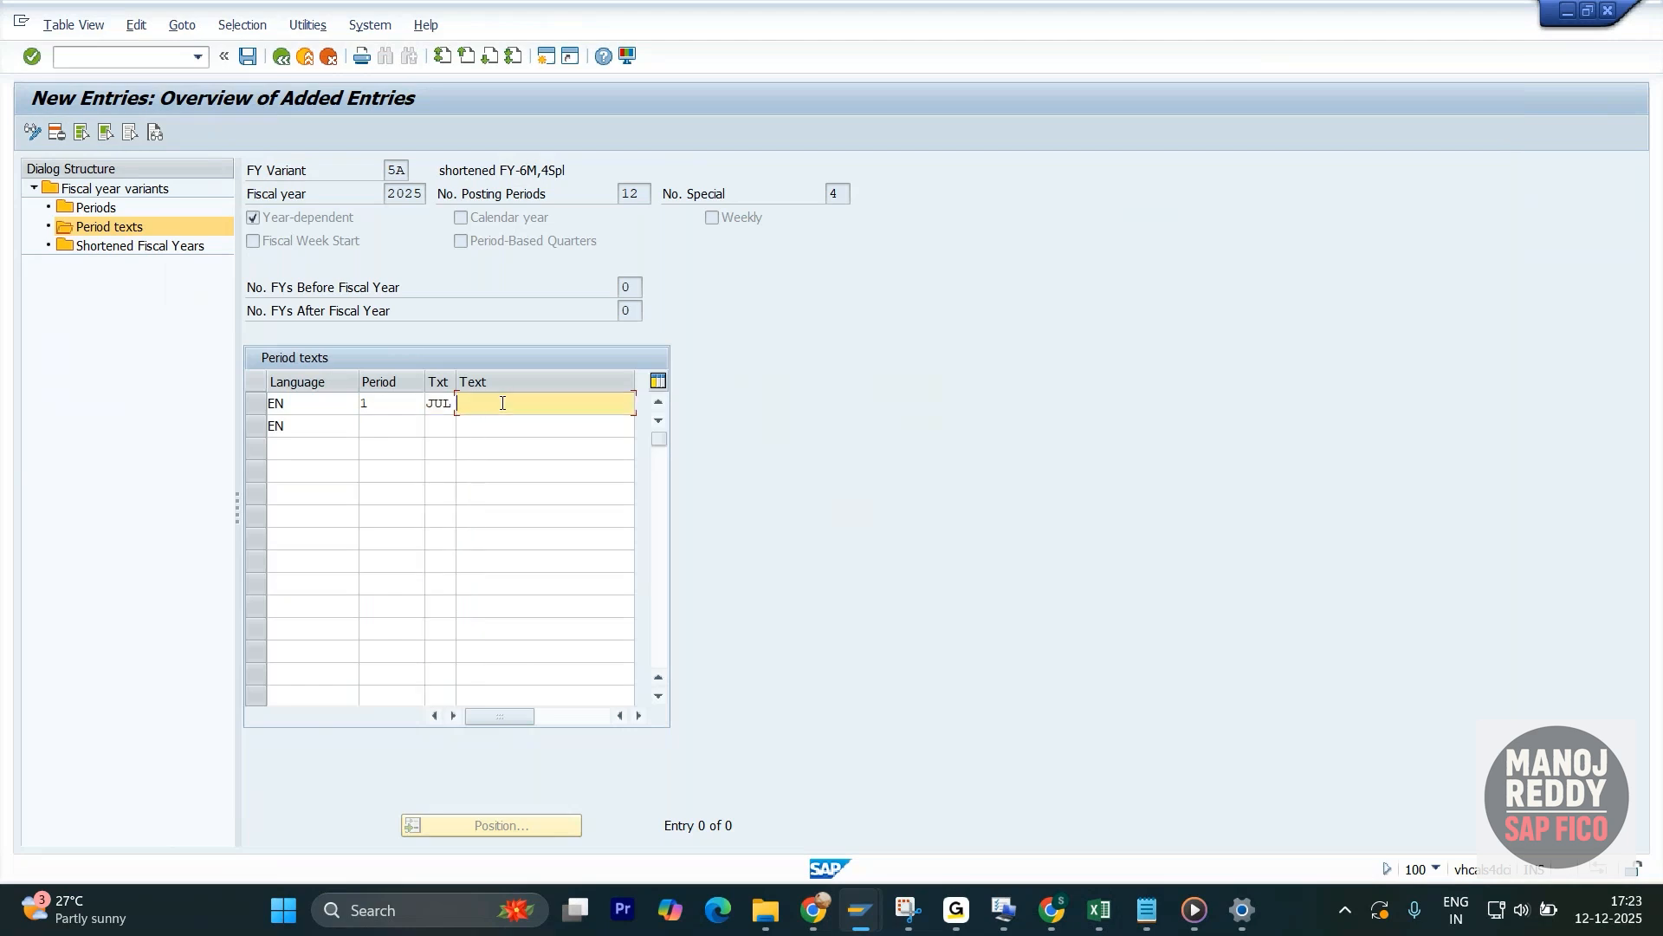
click(502, 403)
click(503, 425)
- Enter the English (EN) text for period 2 with short text AUG and long text August
click(385, 425)
click(387, 468)
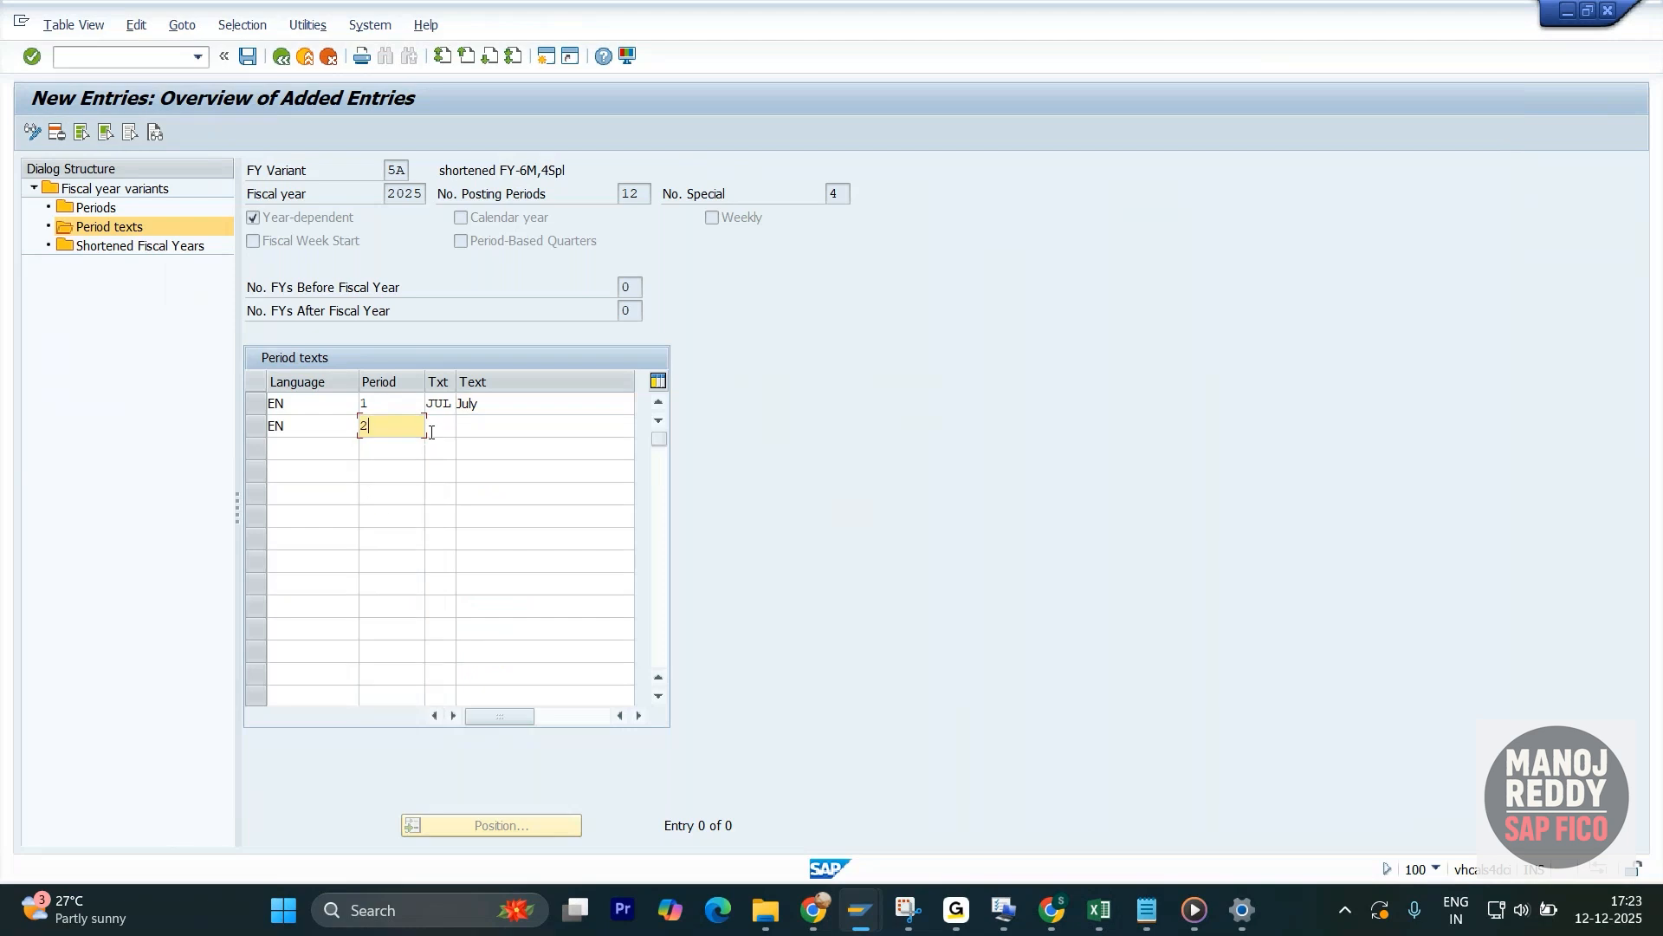
click(442, 425)
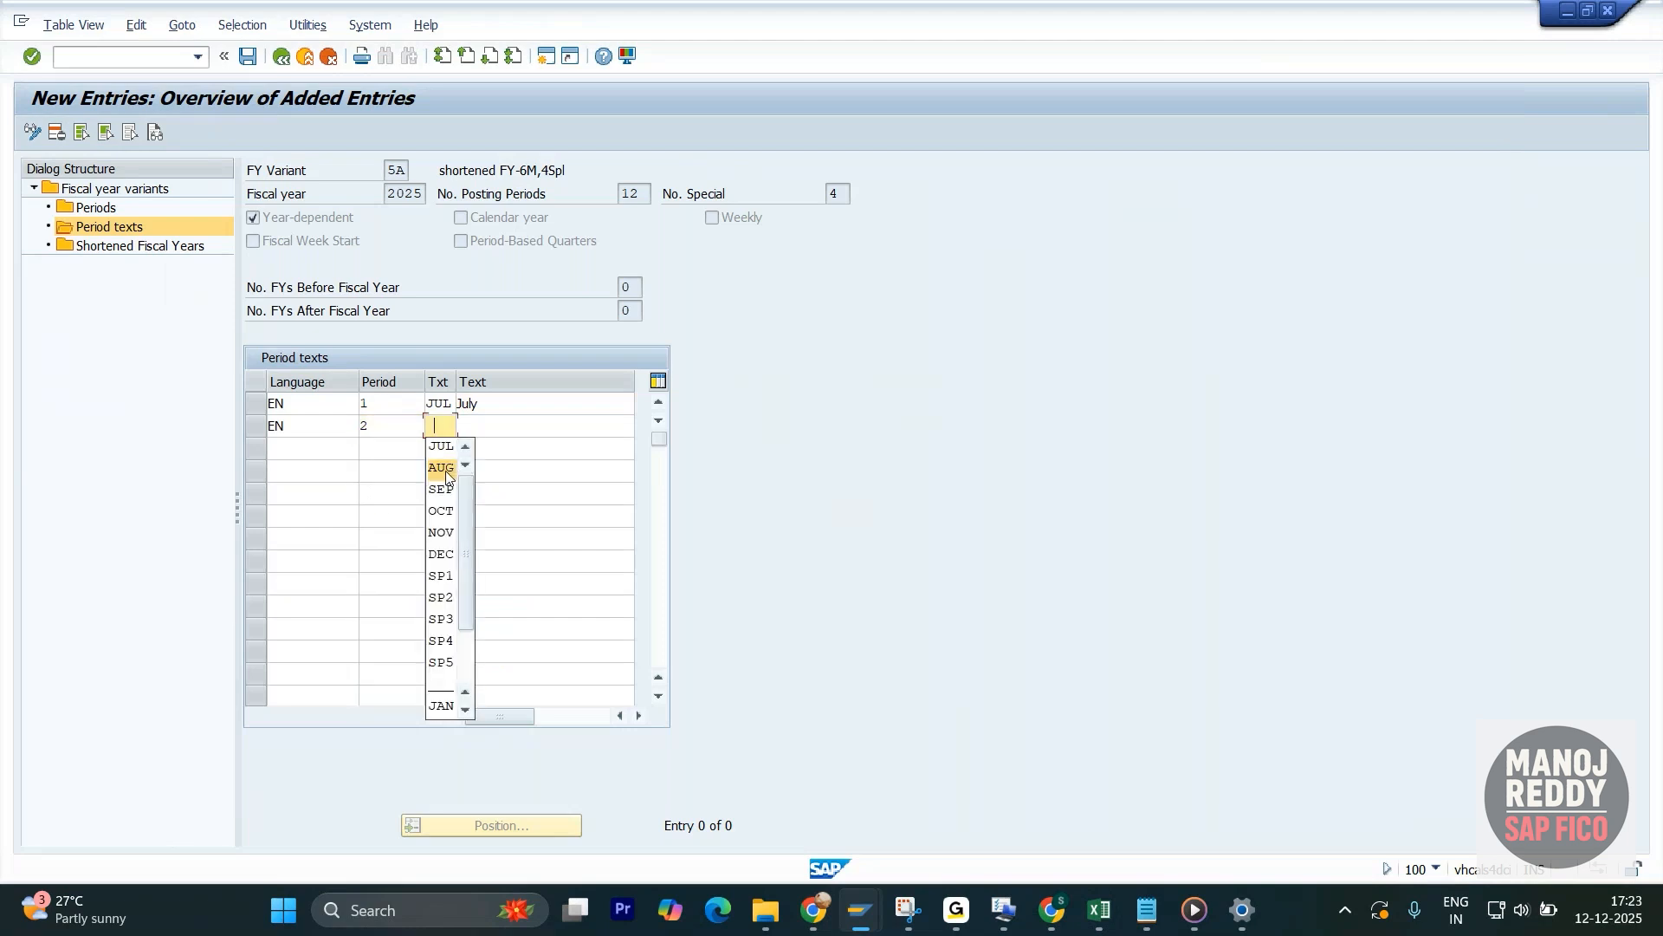
click(446, 475)
click(482, 426)
click(497, 466)
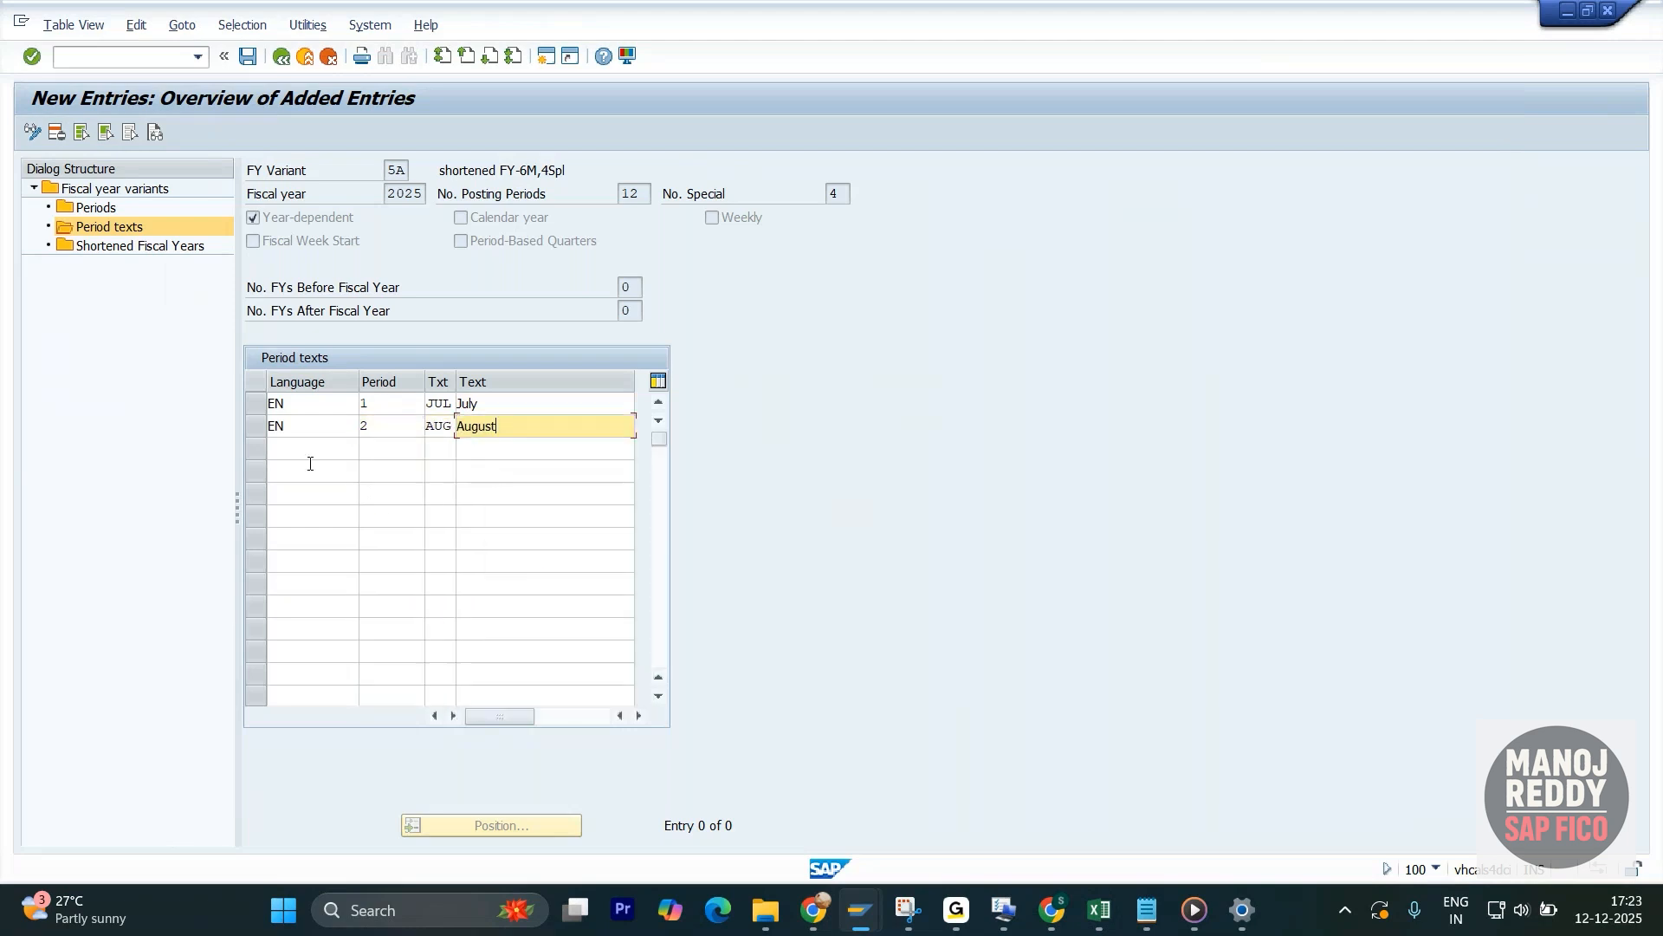
- Add an English (EN) text row for period 3 with short text SEP and long text September
click(309, 450)
click(312, 469)
click(392, 453)
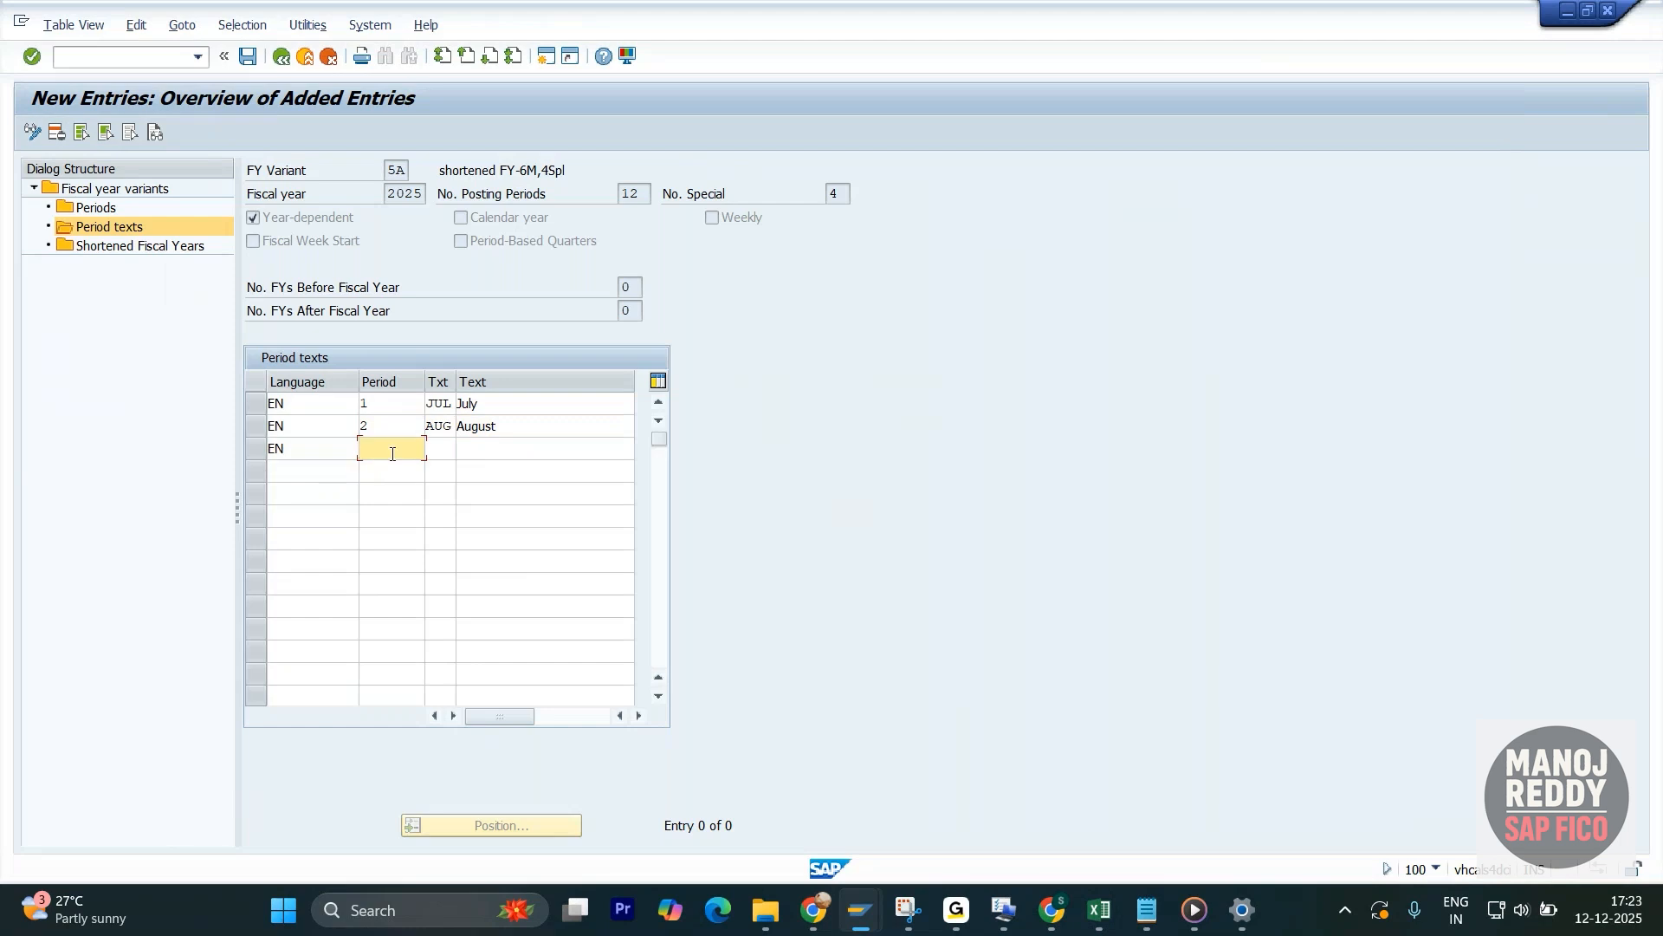
click(388, 510)
click(441, 450)
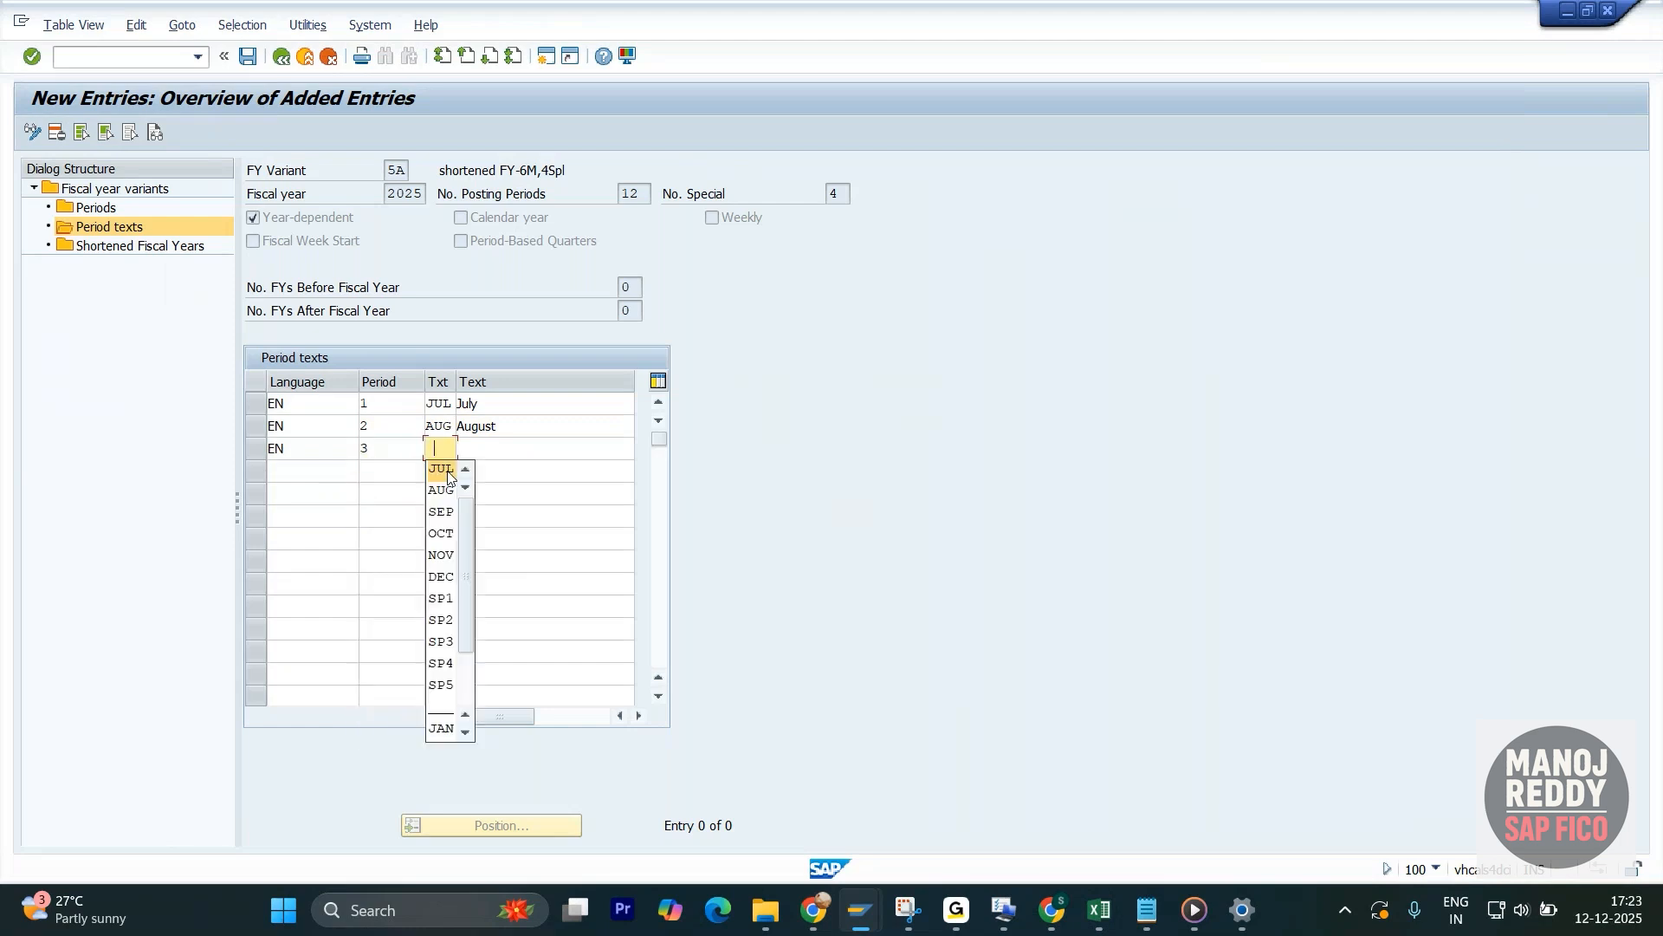
click(443, 512)
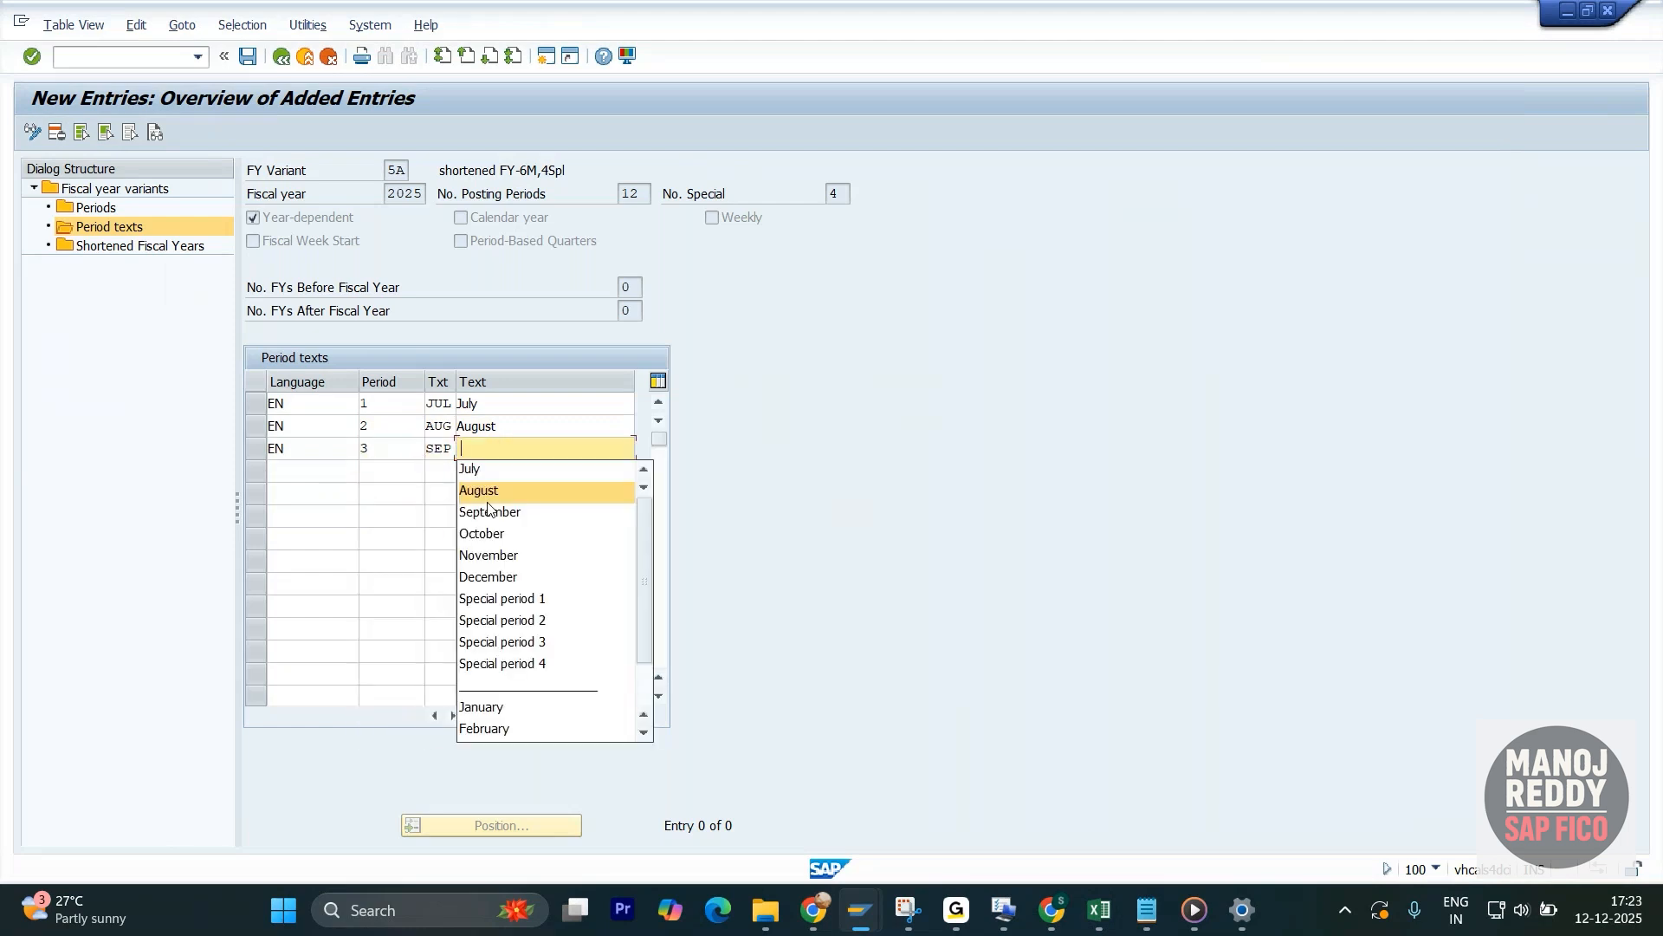
click(490, 512)
- Add an English (EN) text row for period 4 with short text OCT and long text October
click(309, 471)
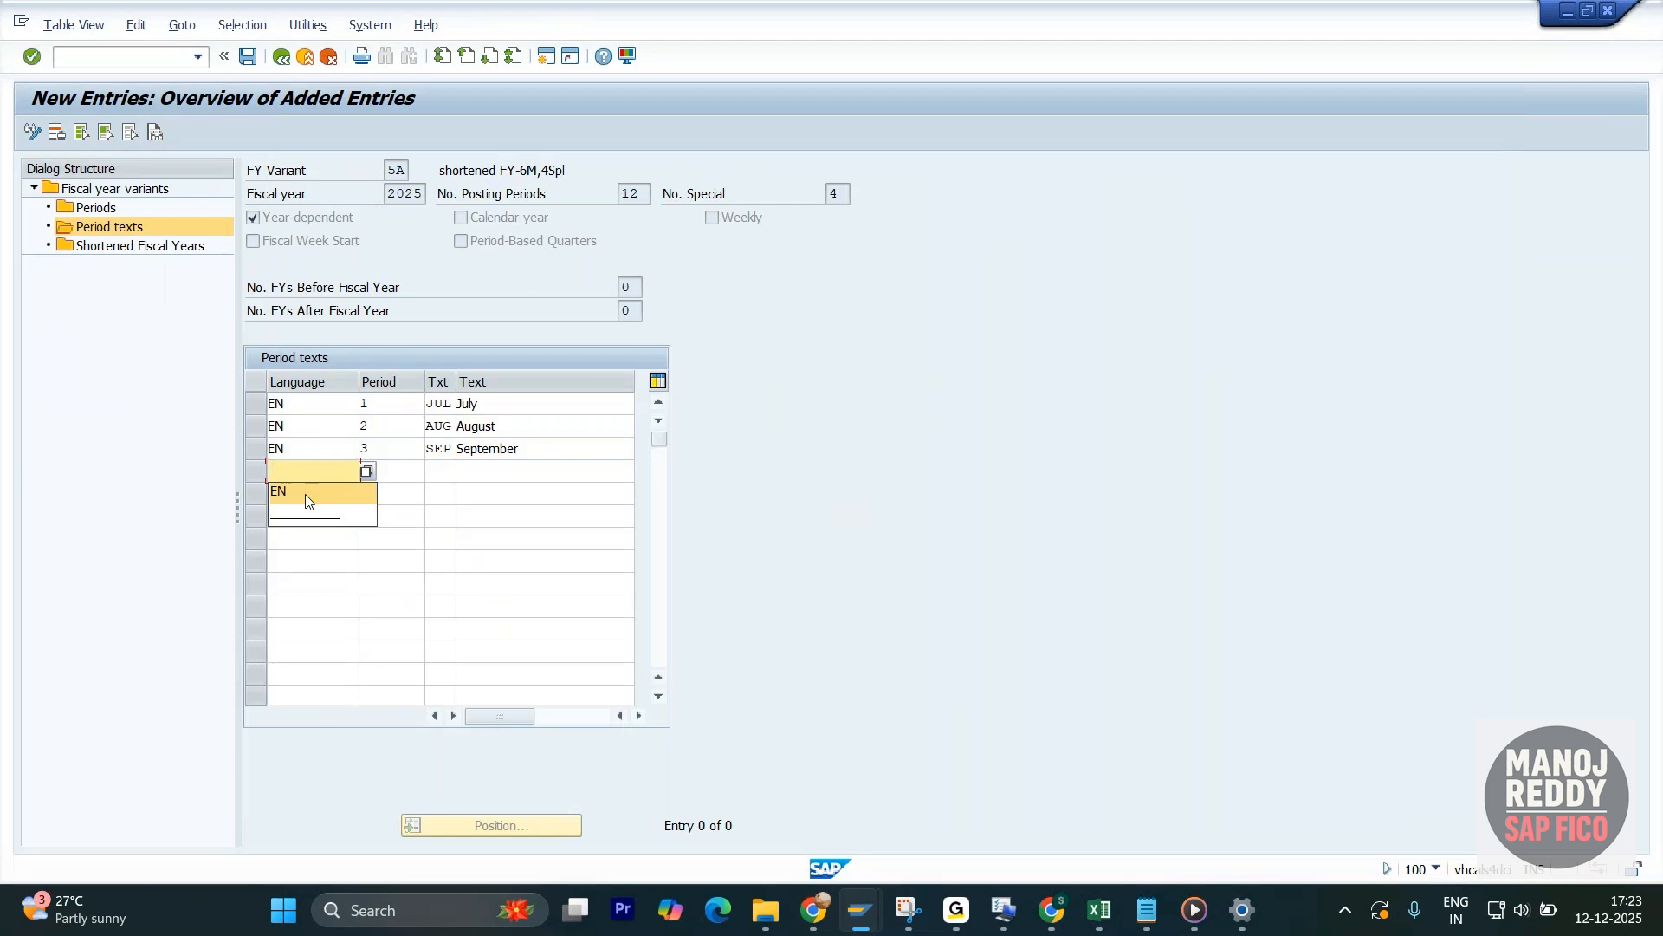
click(305, 501)
click(388, 471)
click(391, 547)
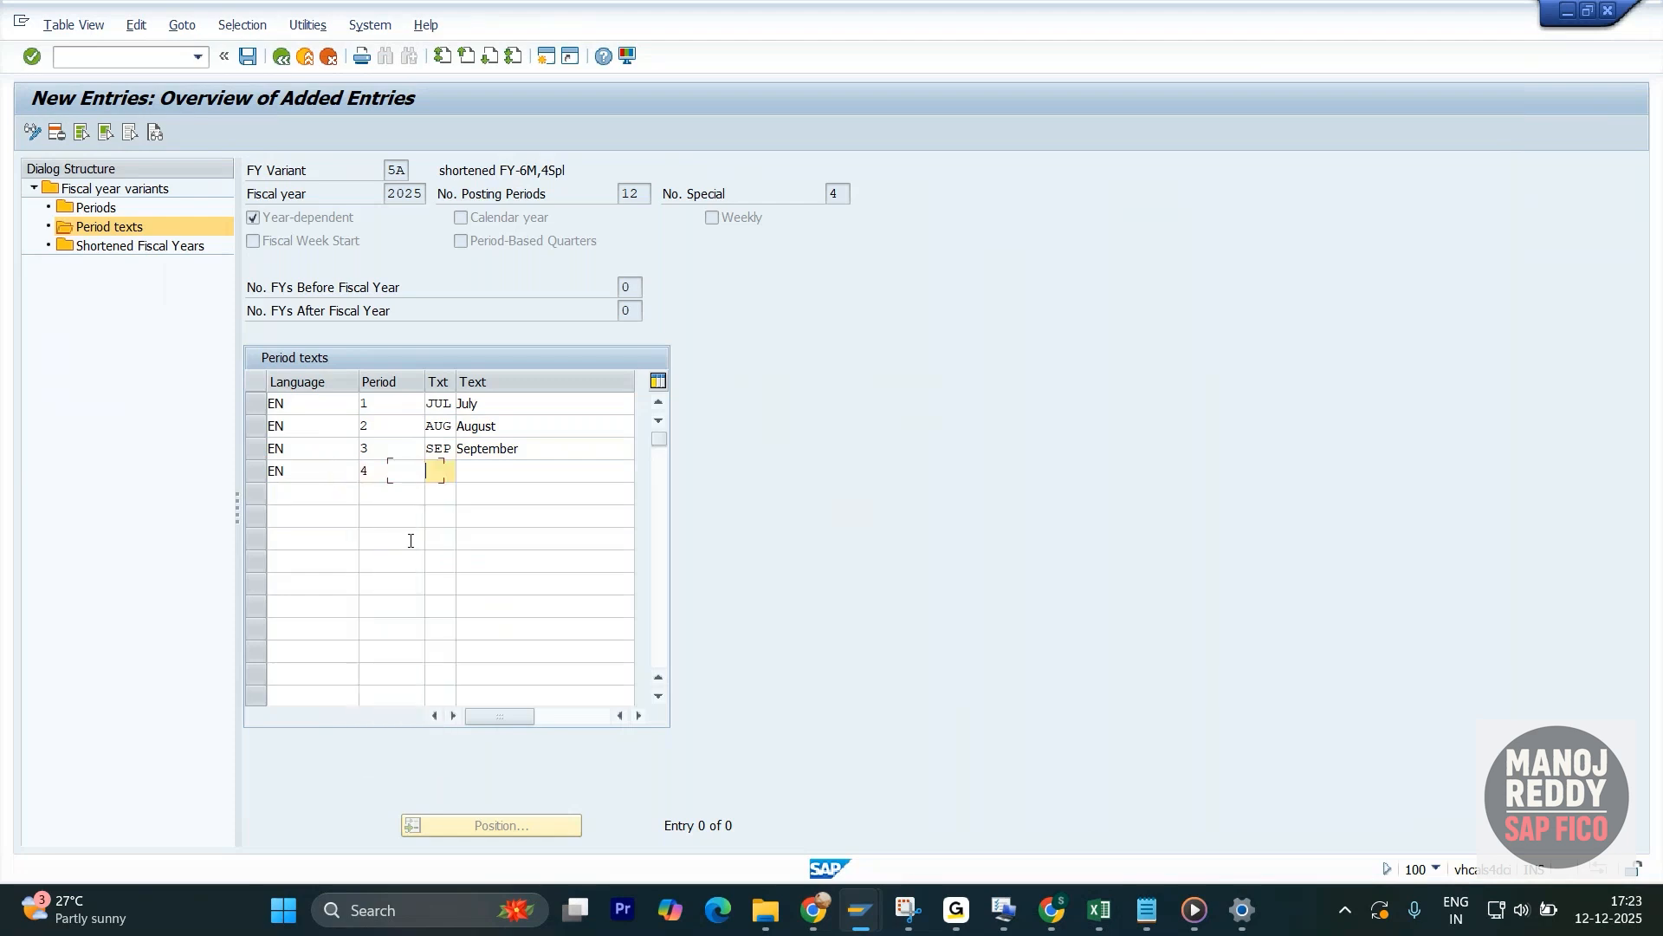
click(451, 557)
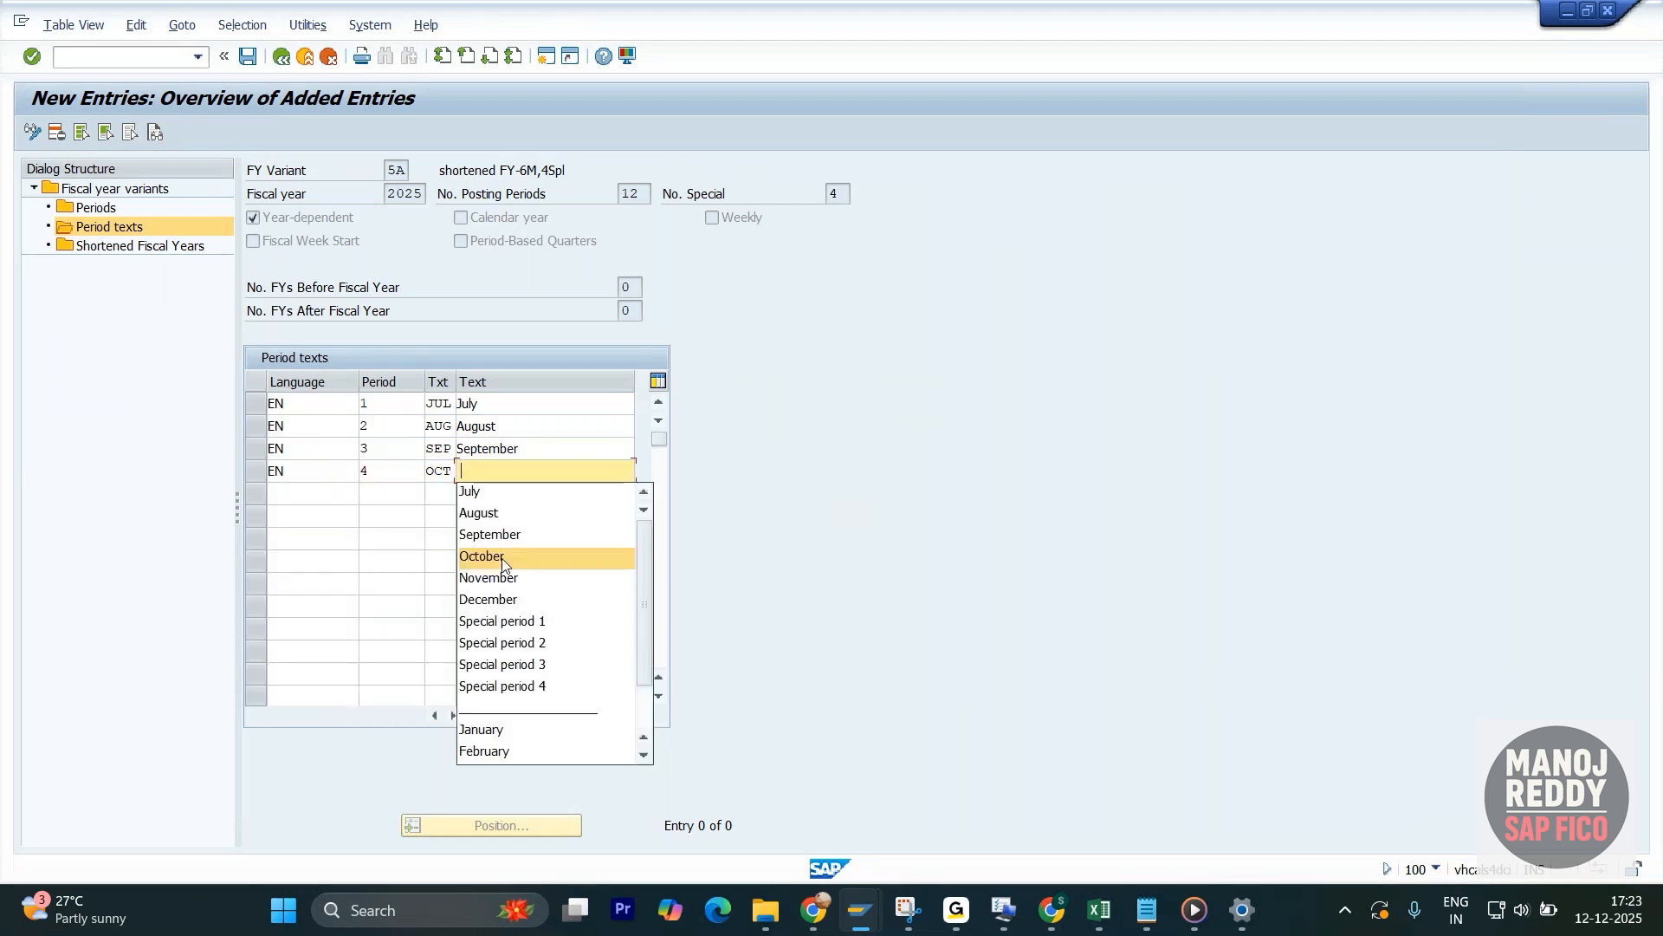
click(503, 561)
- Add an English (EN) text row for period 5 with short text NOV and long text November
click(300, 498)
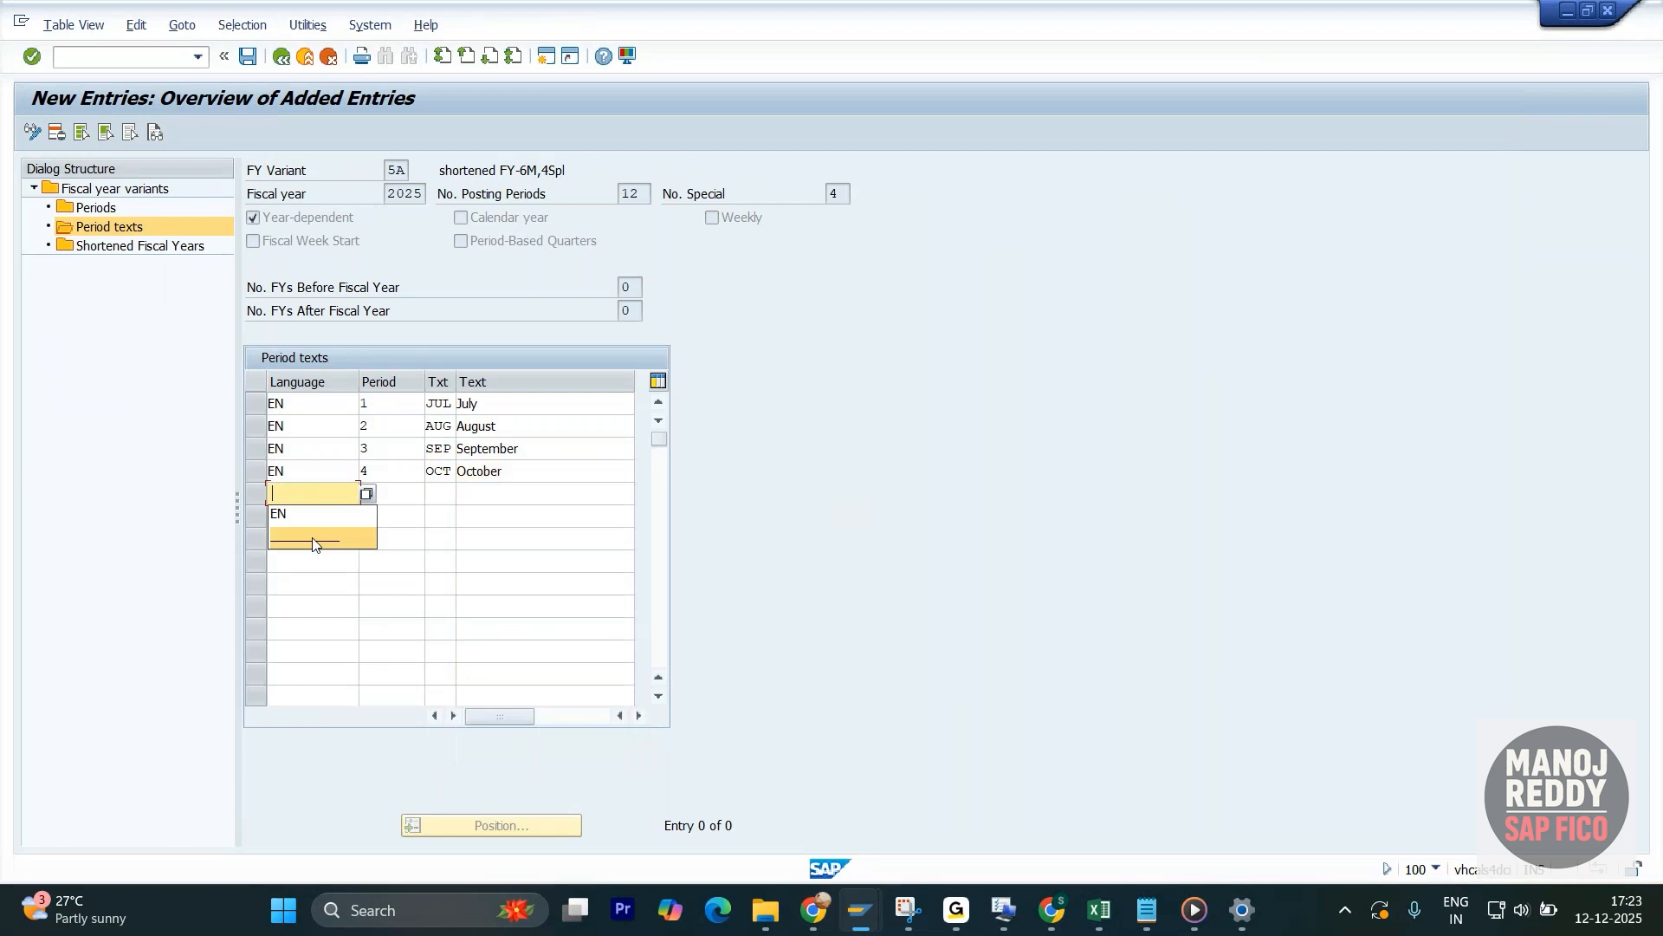
click(306, 516)
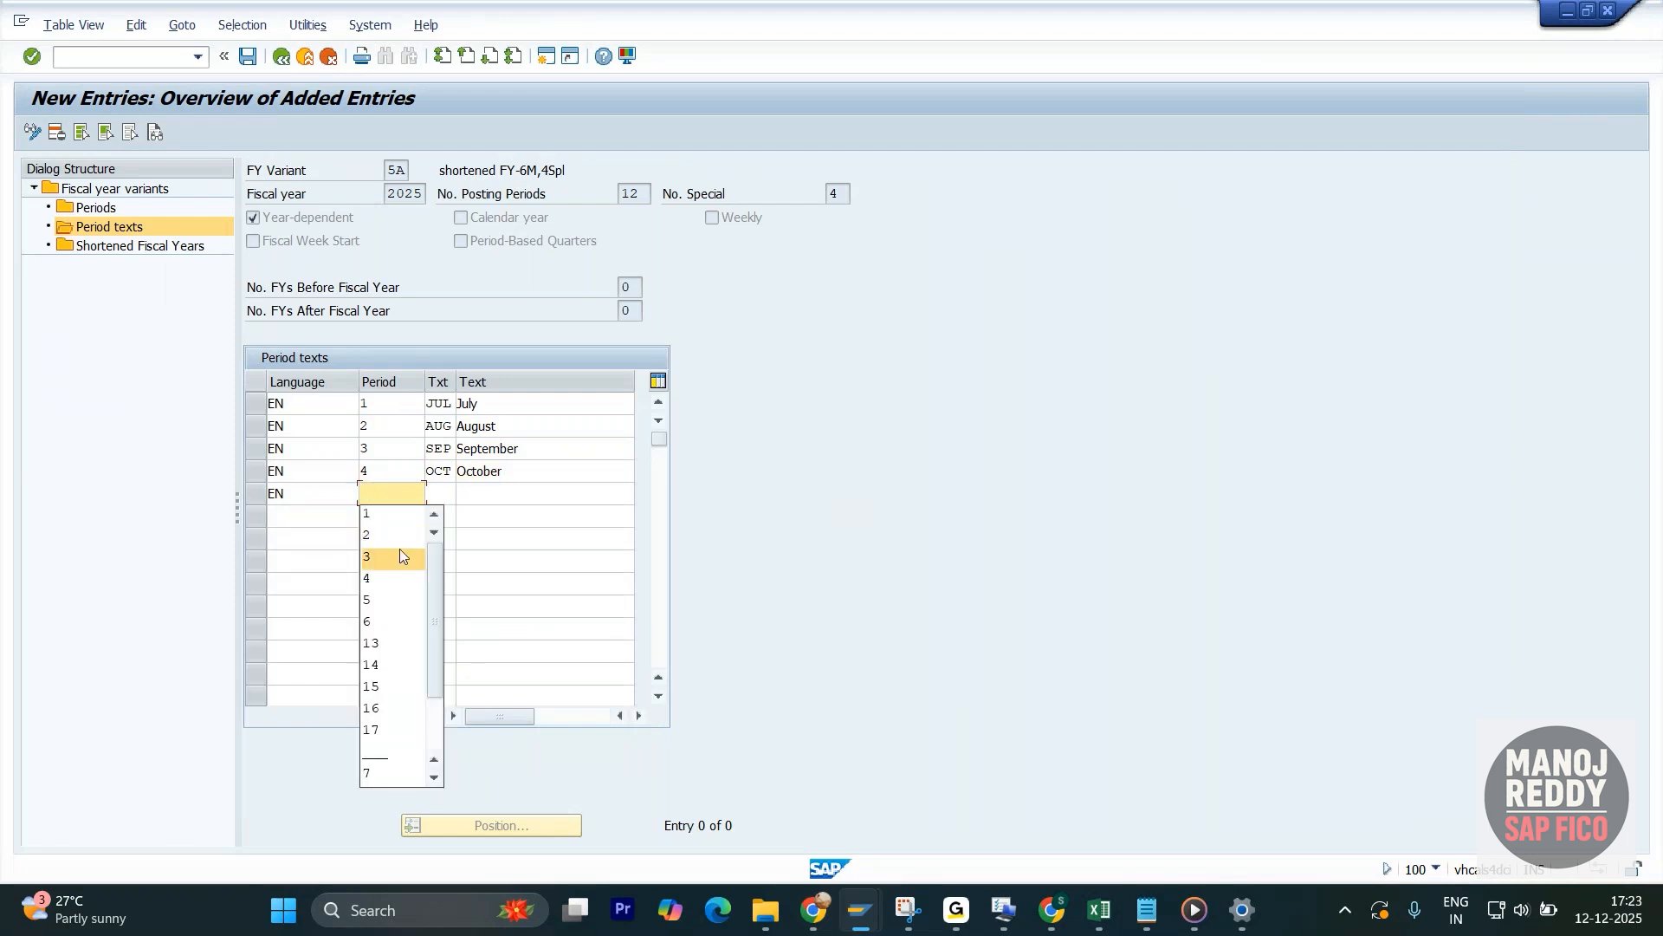
click(387, 602)
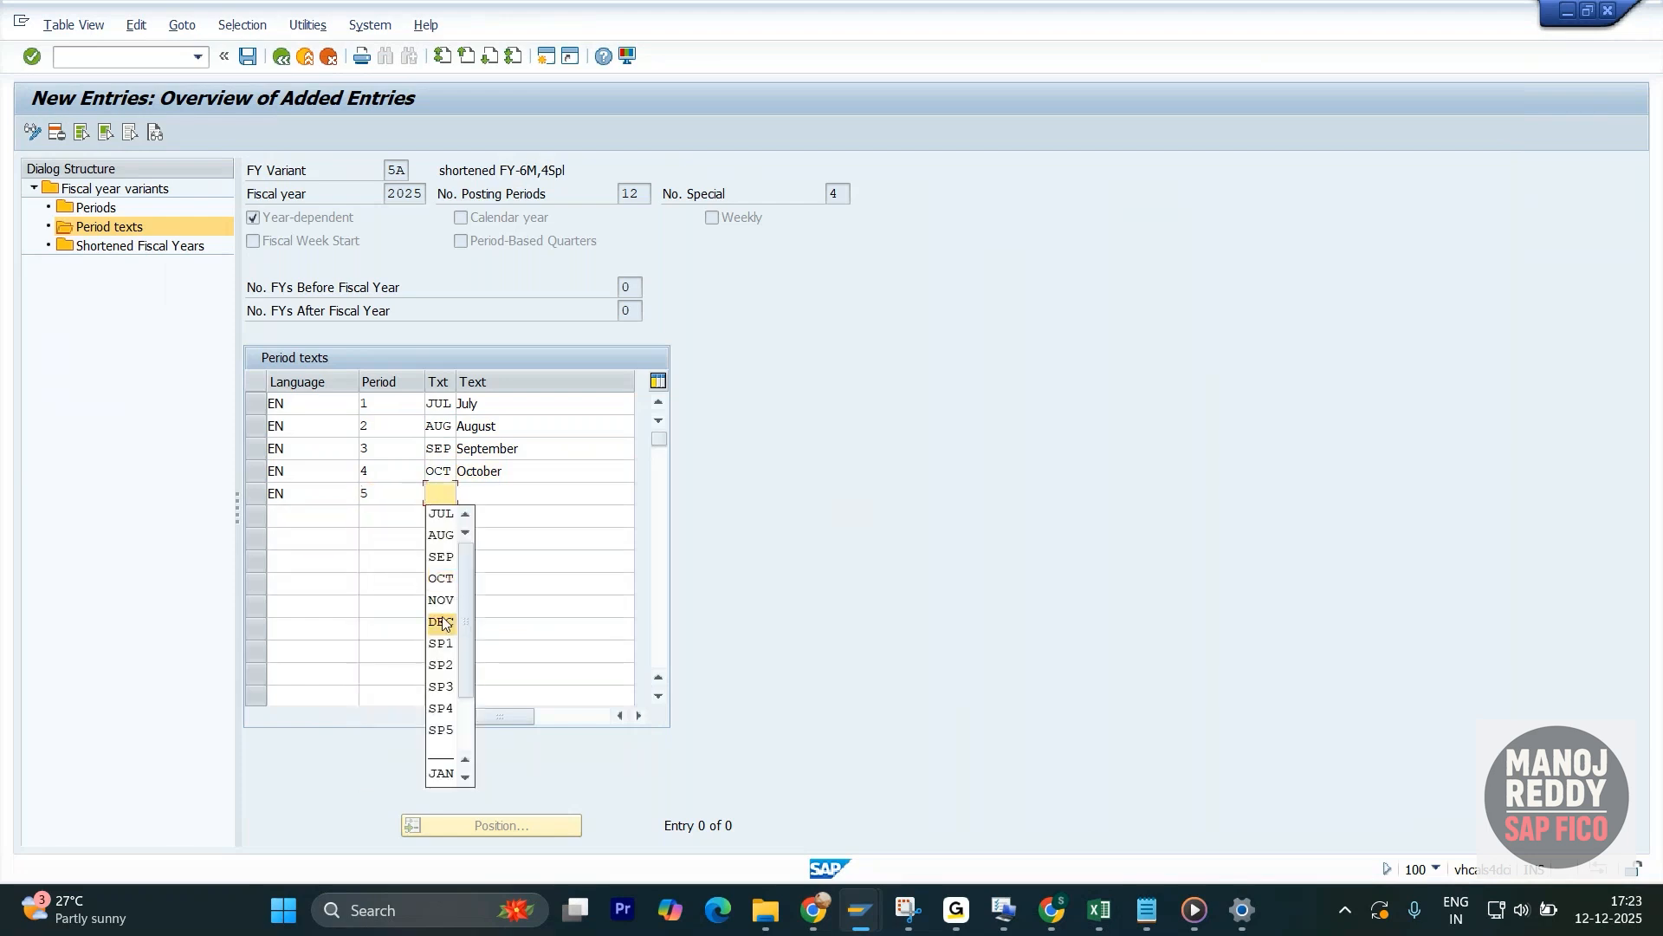
click(444, 600)
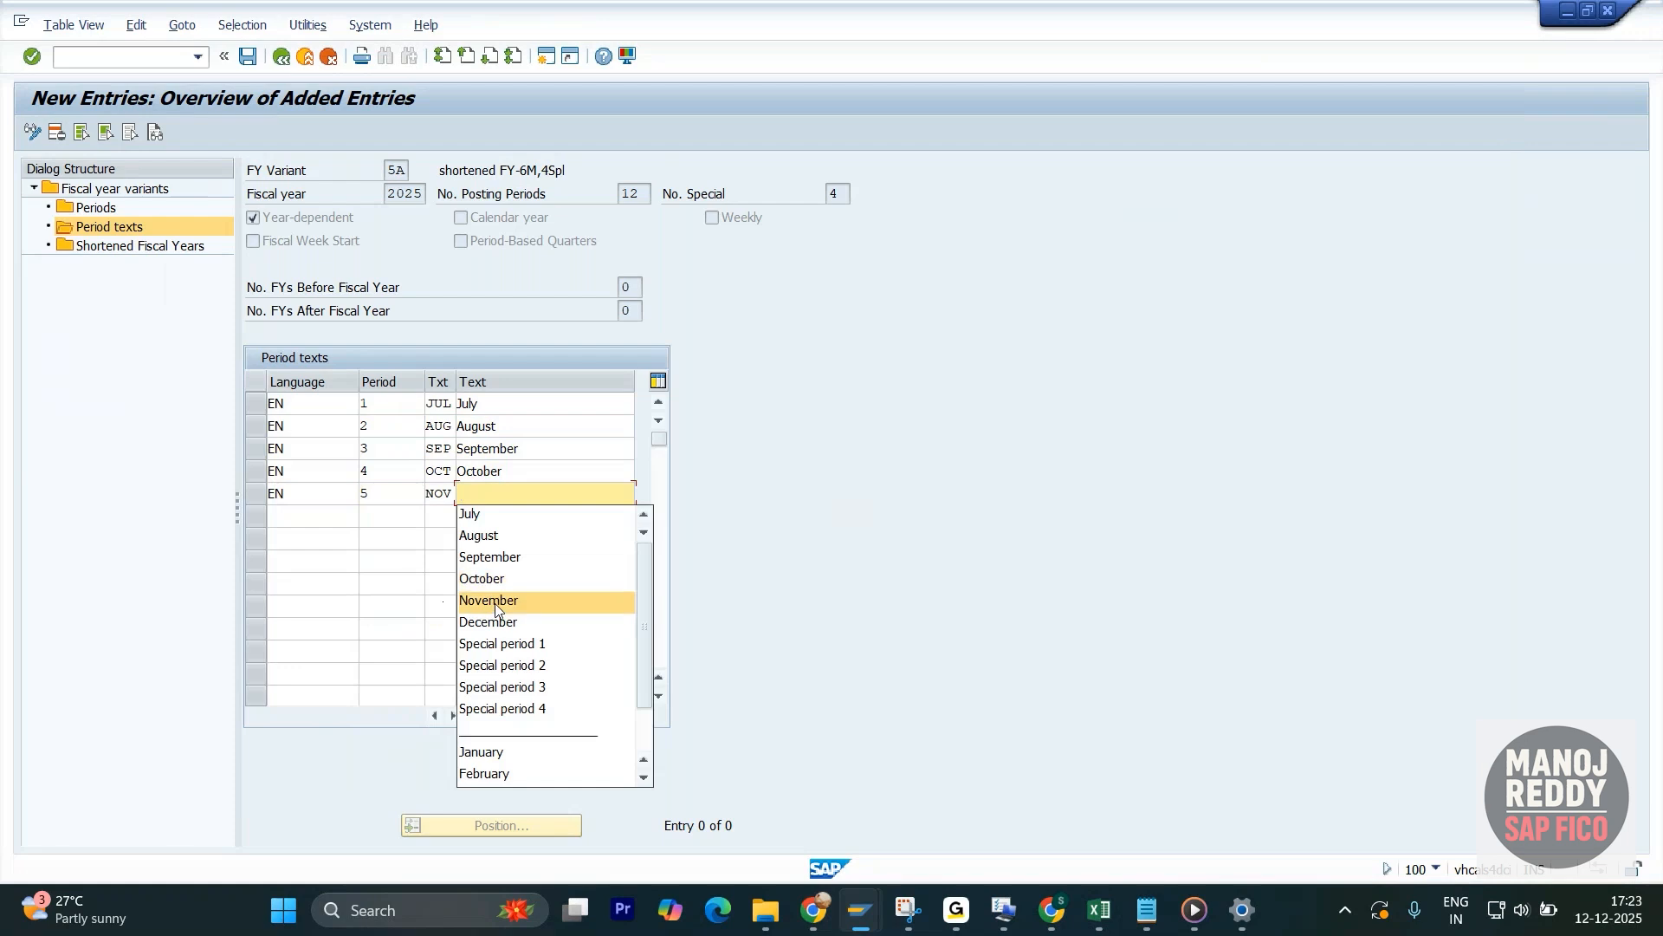
click(488, 602)
- Add an English (EN) text row for period 6 with short text DEC and long text December
click(305, 516)
click(301, 544)
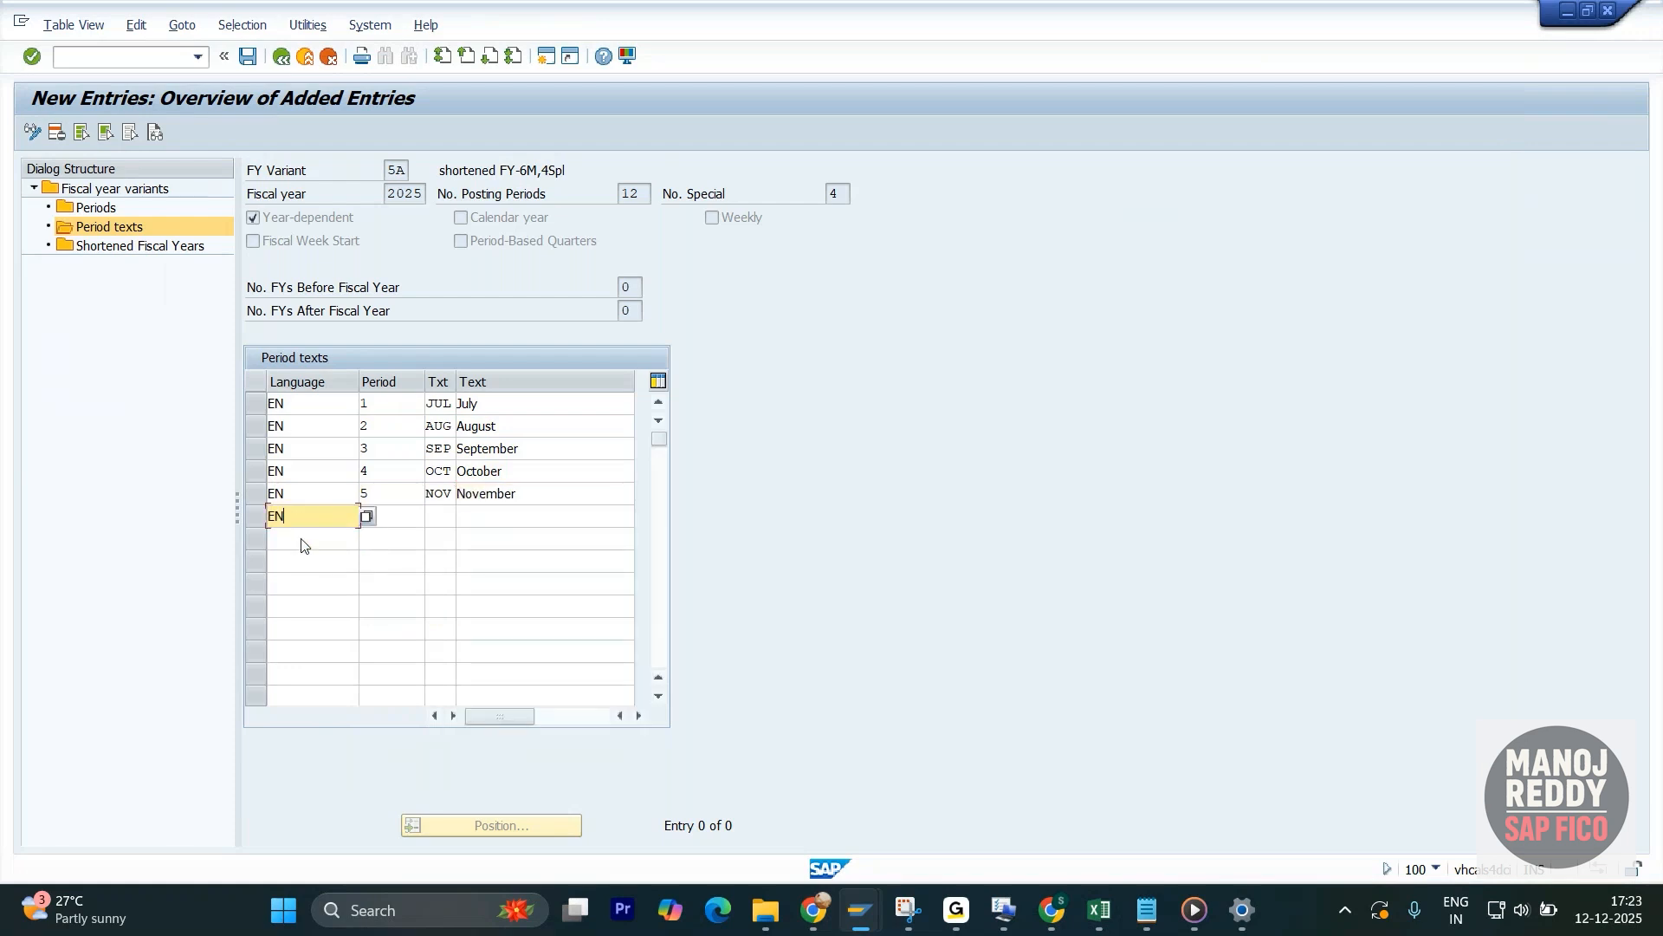
click(382, 644)
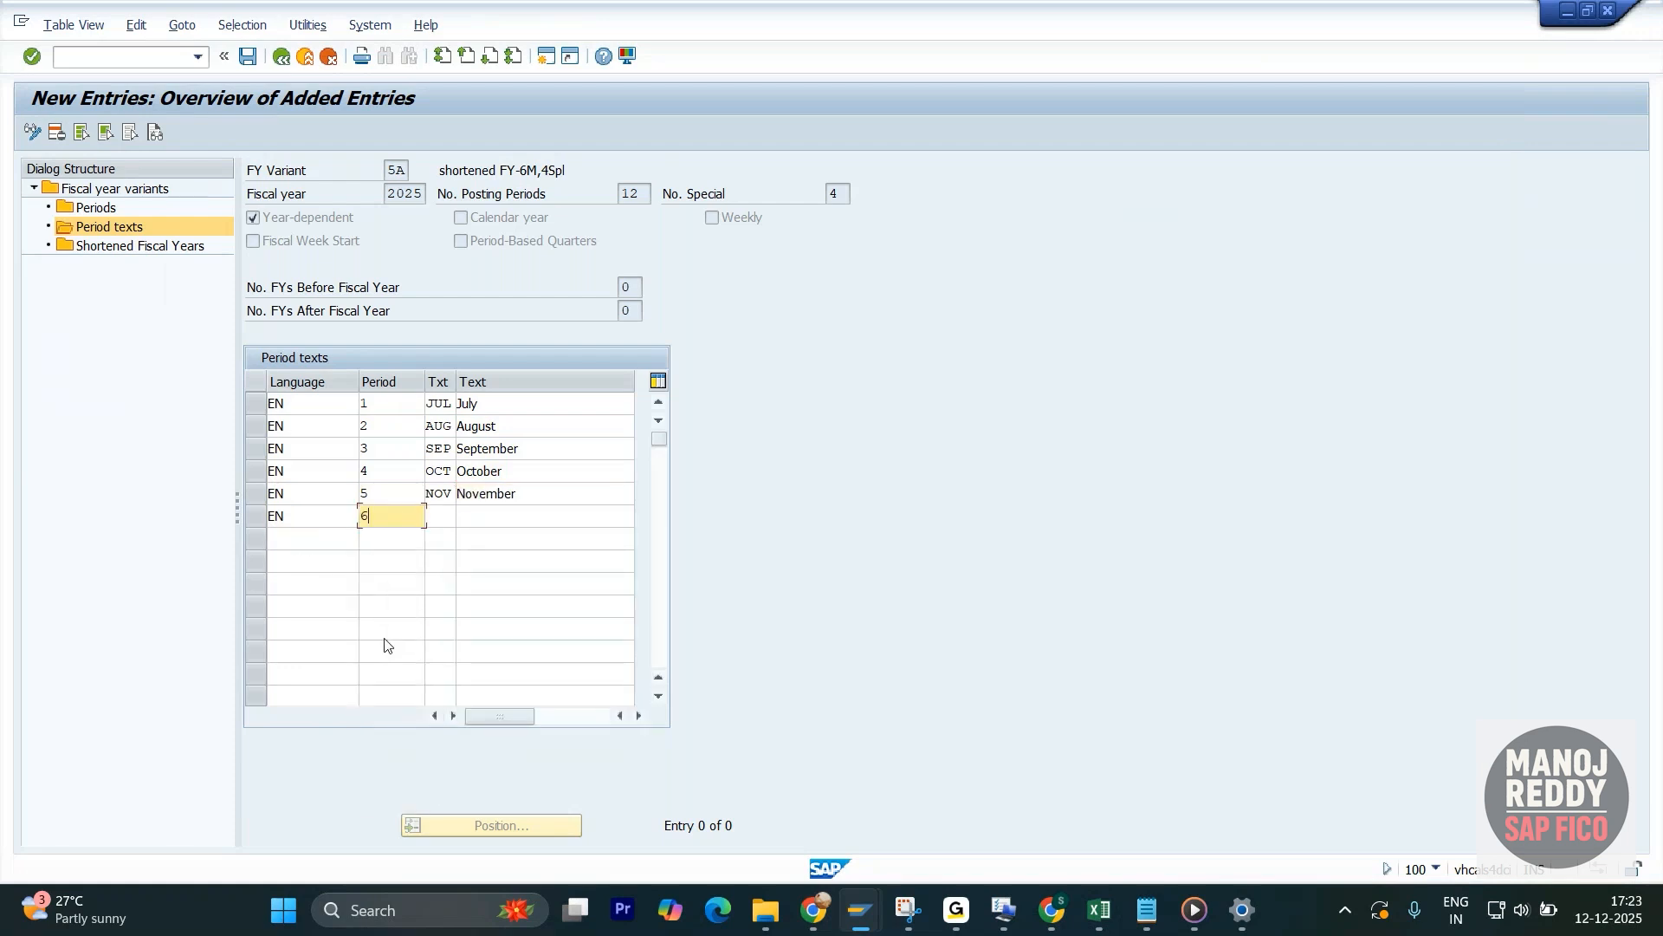
click(445, 648)
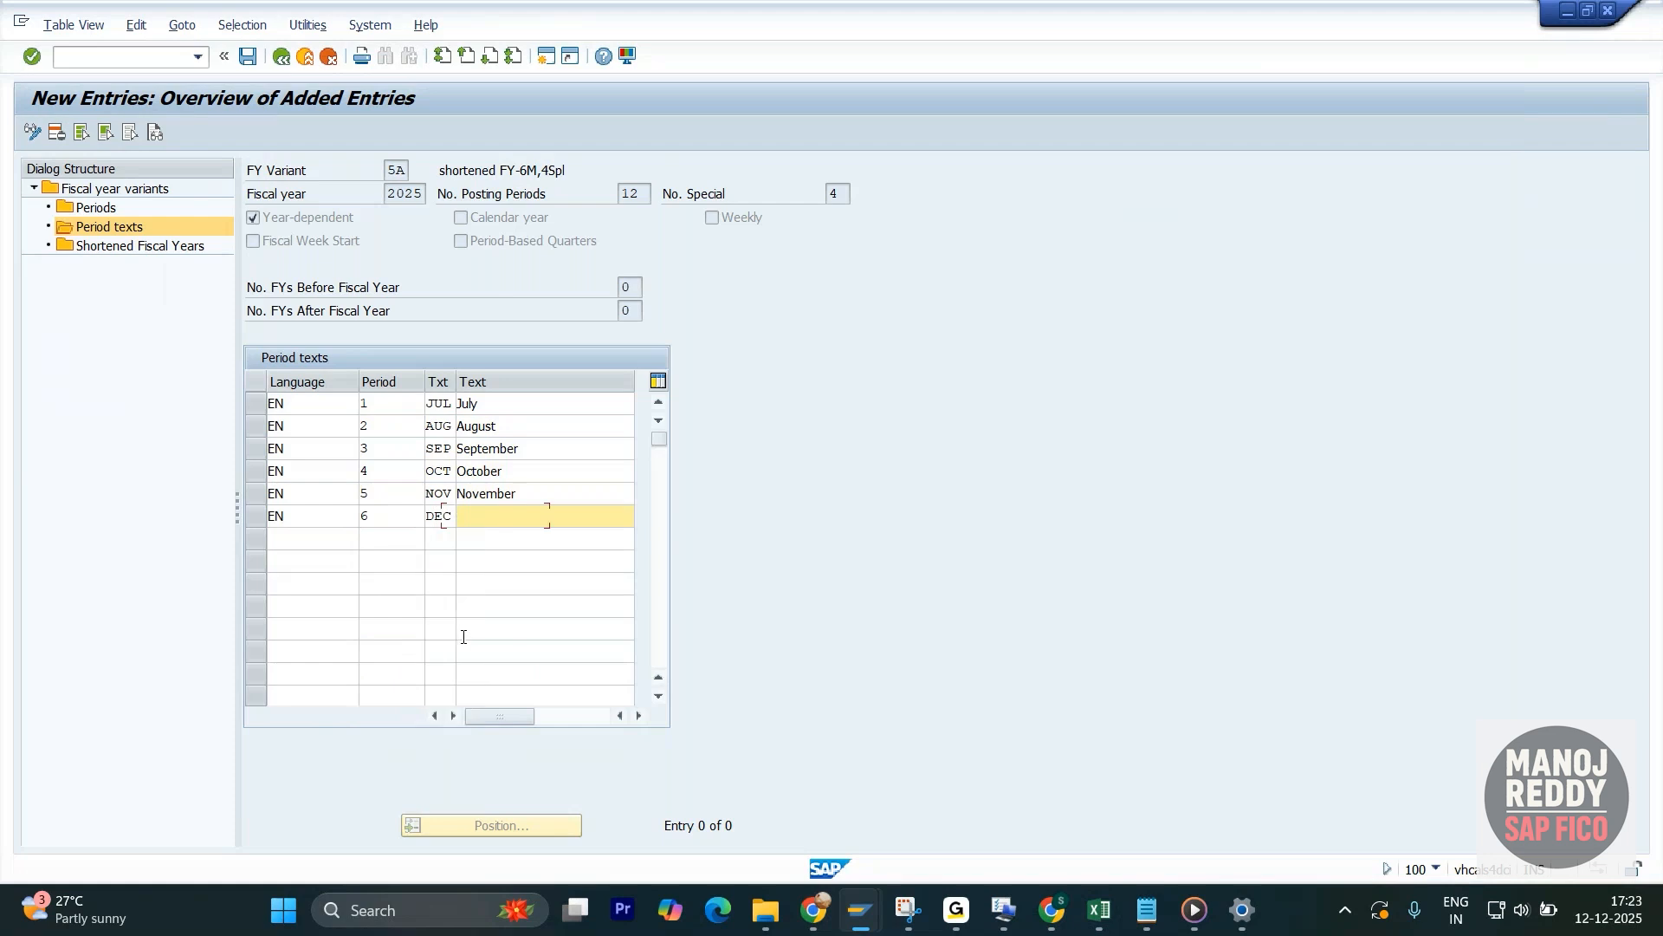
click(495, 648)
- Add an English (EN) text row for period 13 with short text SP1 and long text Special period 1
click(300, 548)
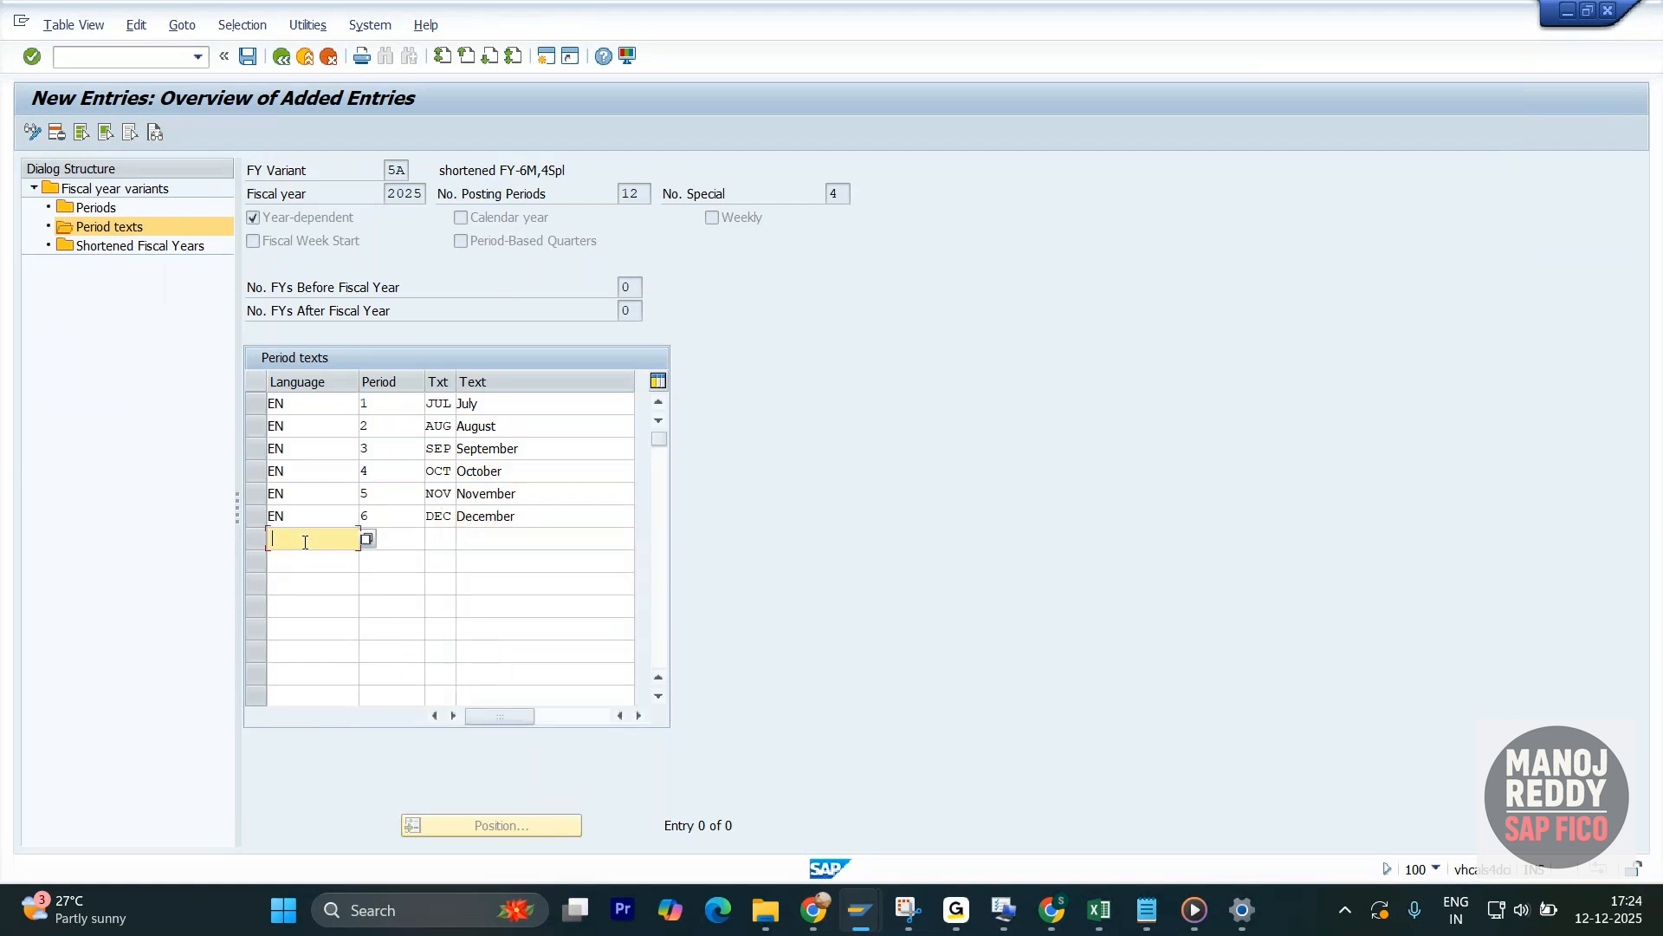
click(314, 557)
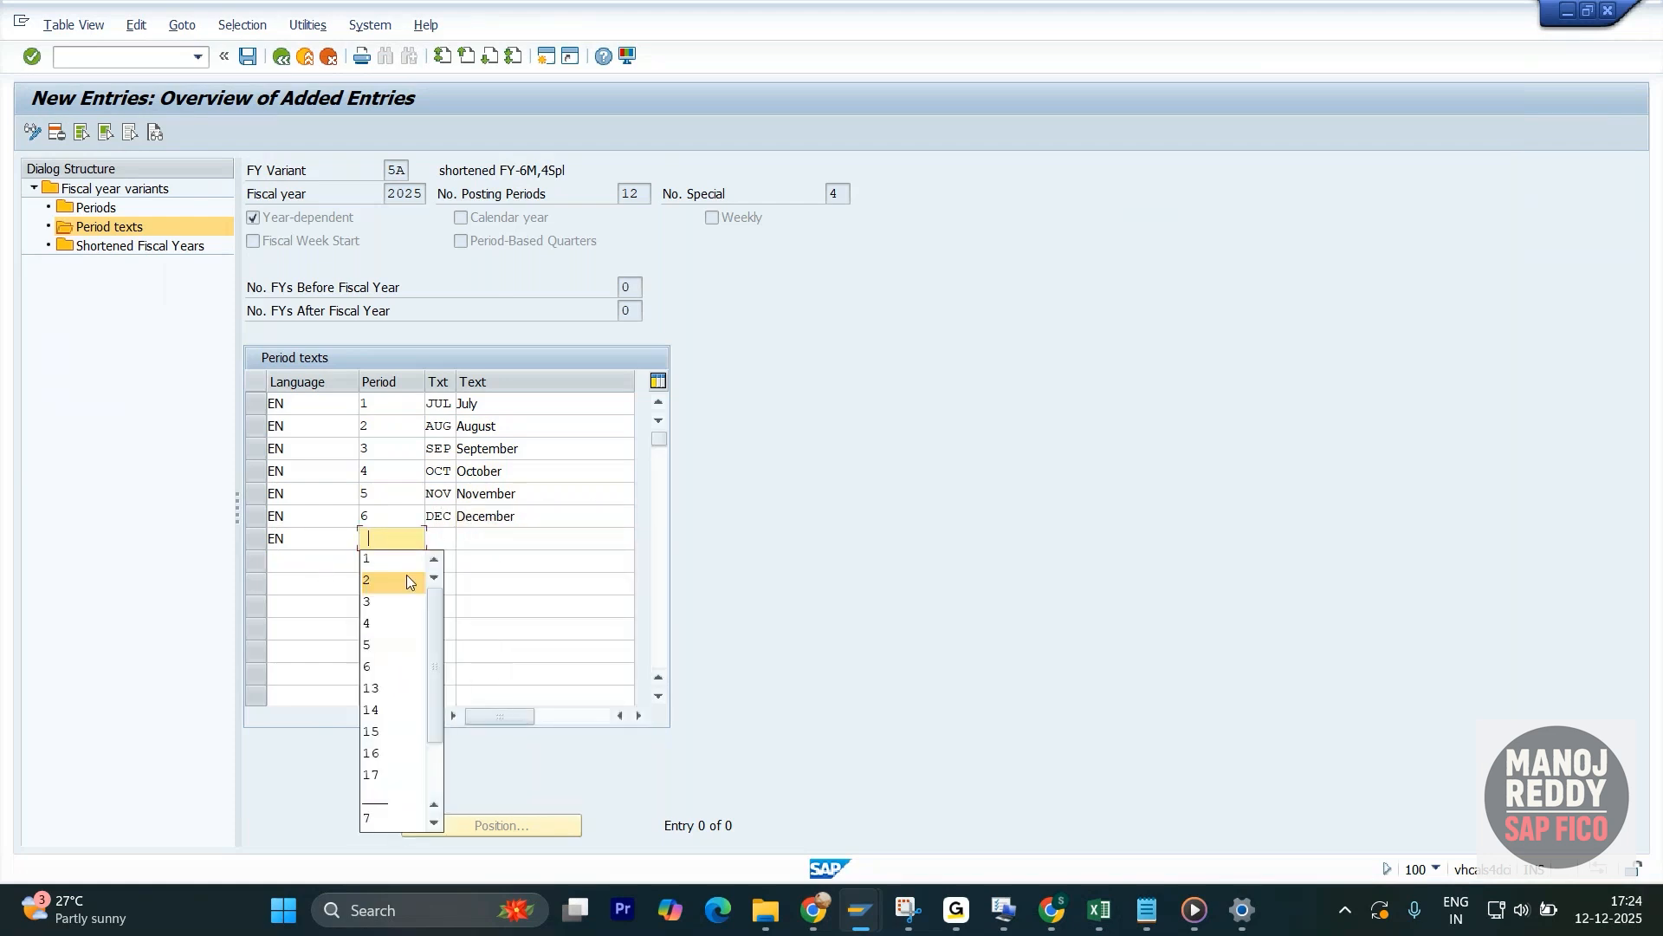
click(390, 693)
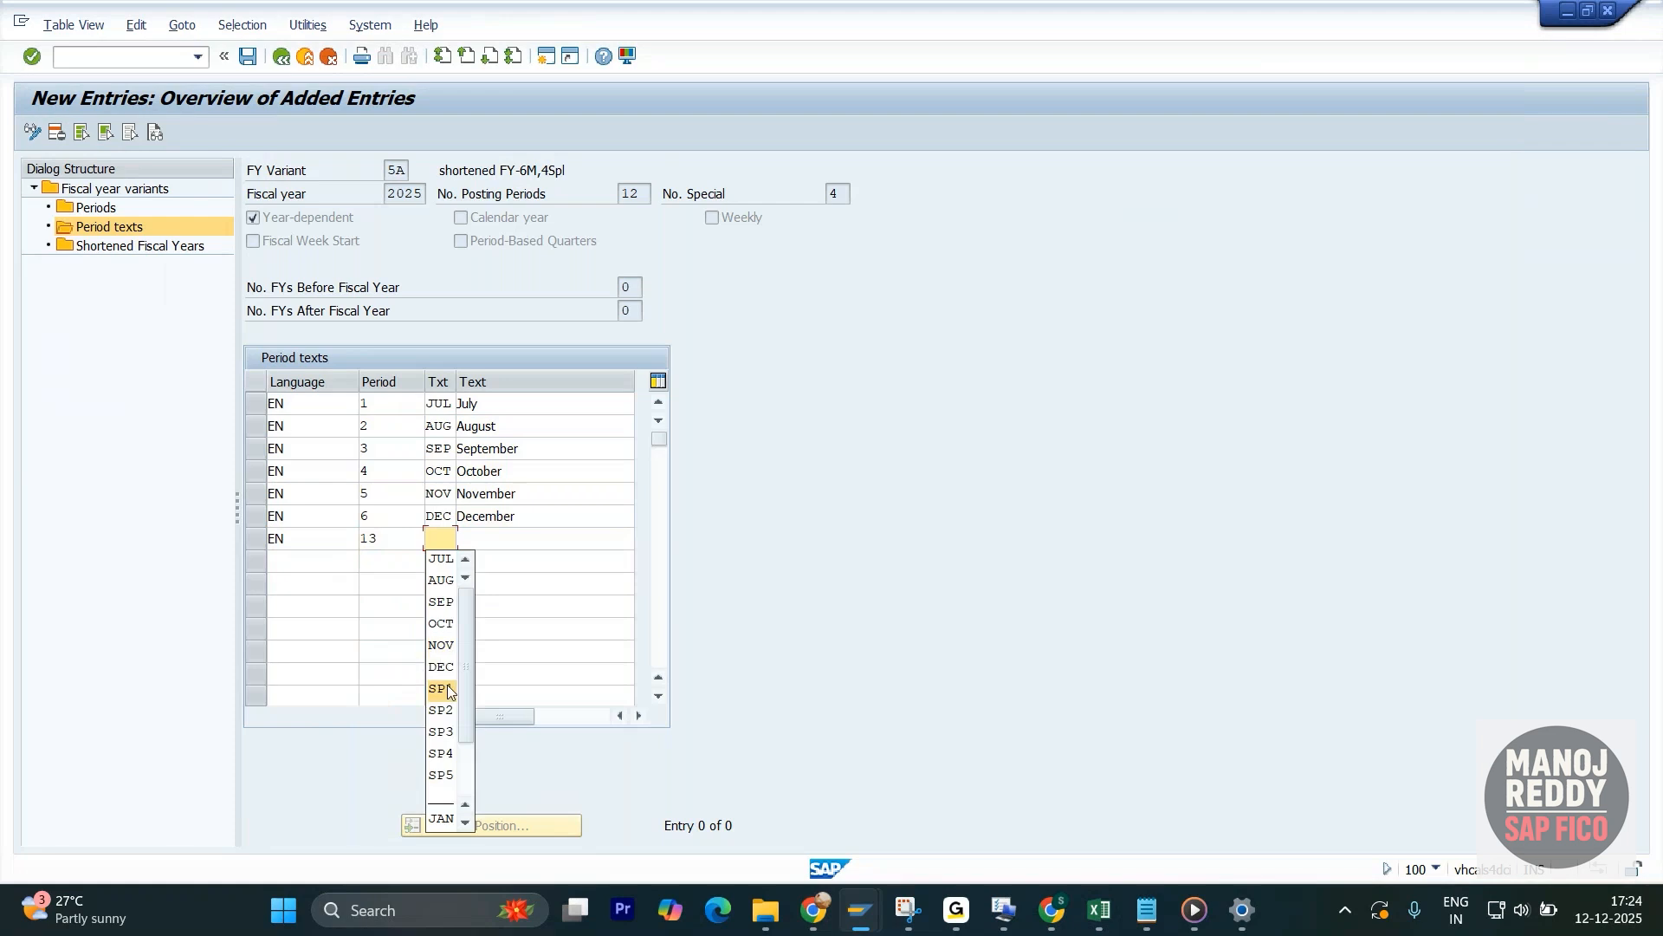
click(442, 688)
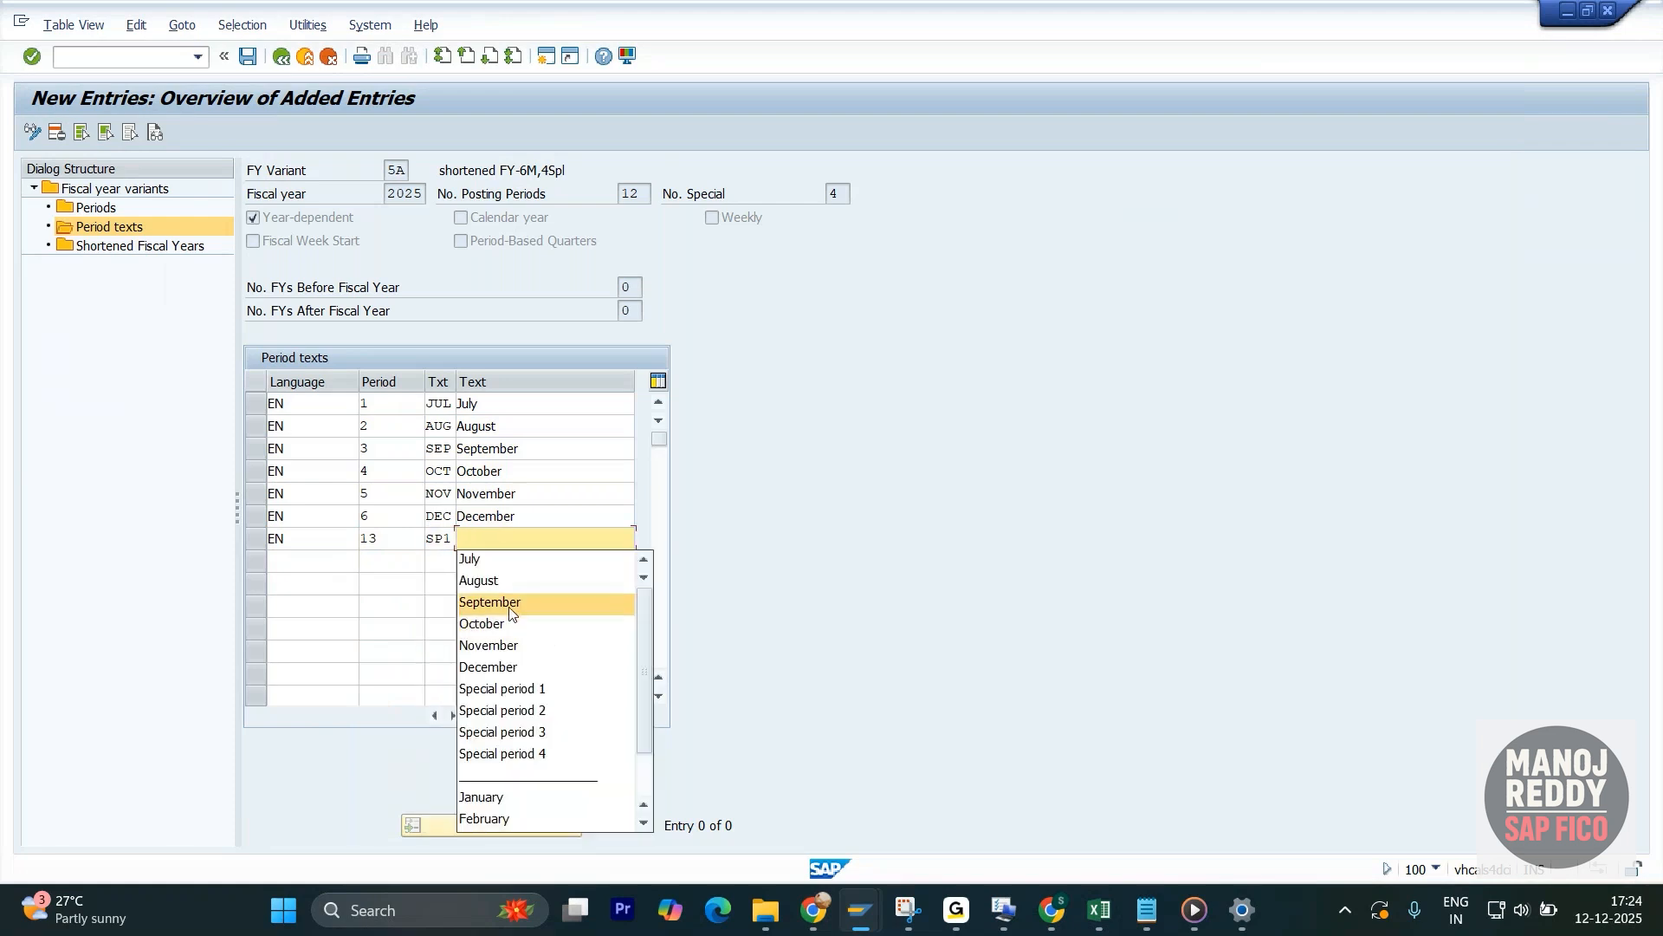
click(485, 687)
- Add an English (EN) text row for period 14 with short text SP2 and long text Special period 2
click(297, 564)
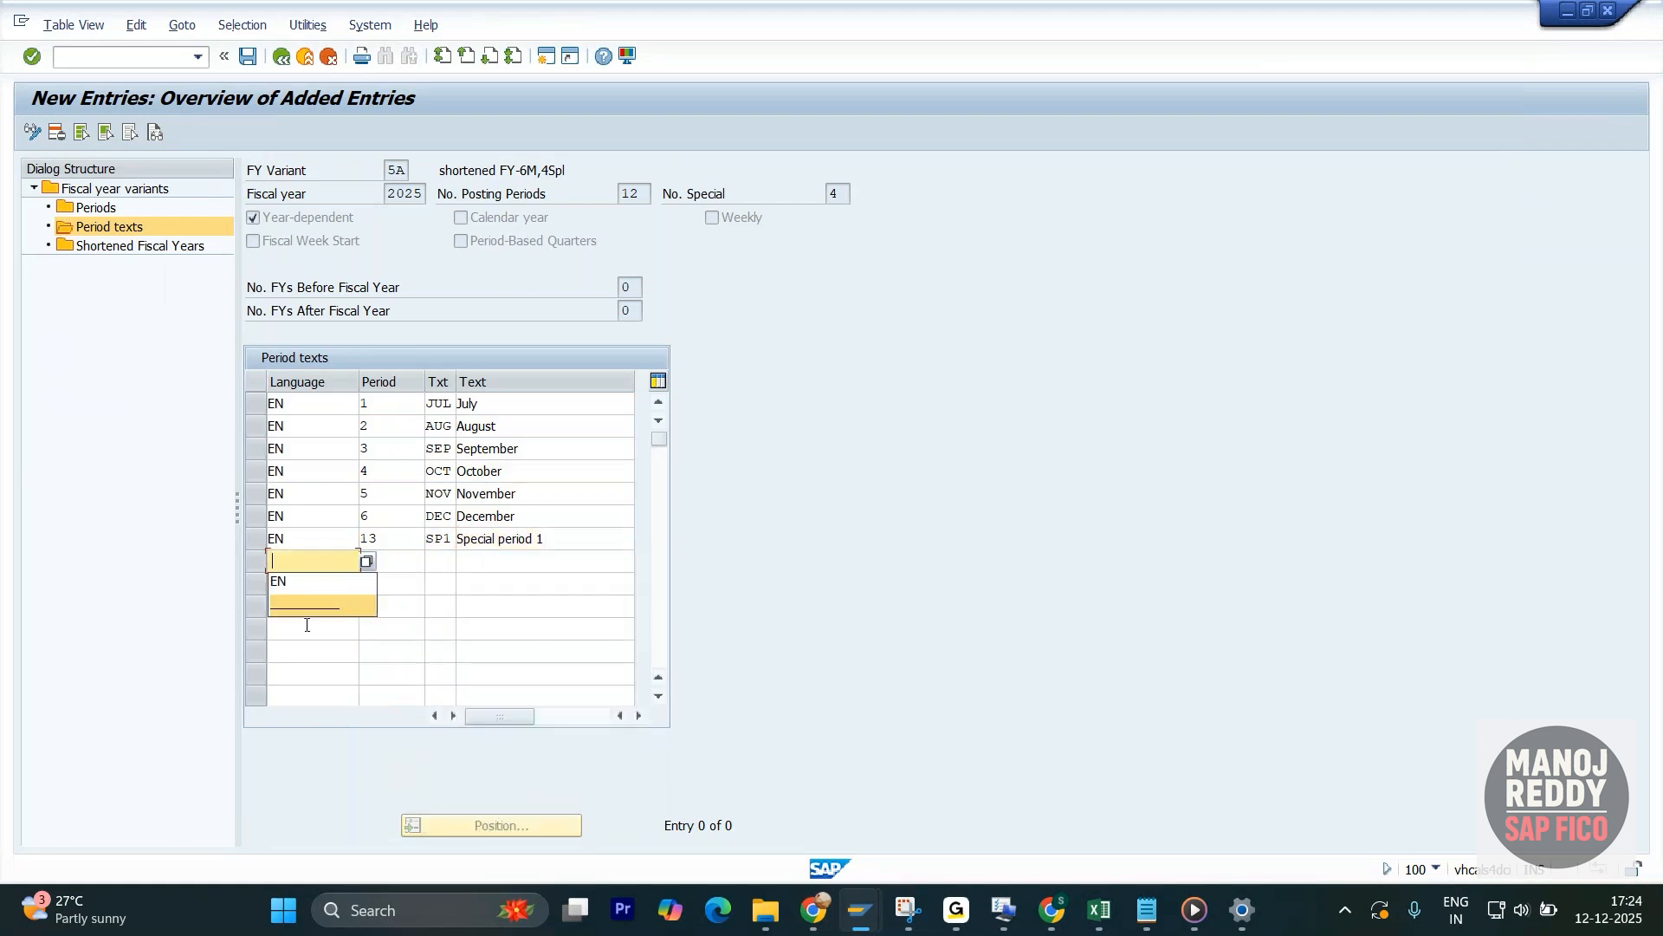
click(308, 580)
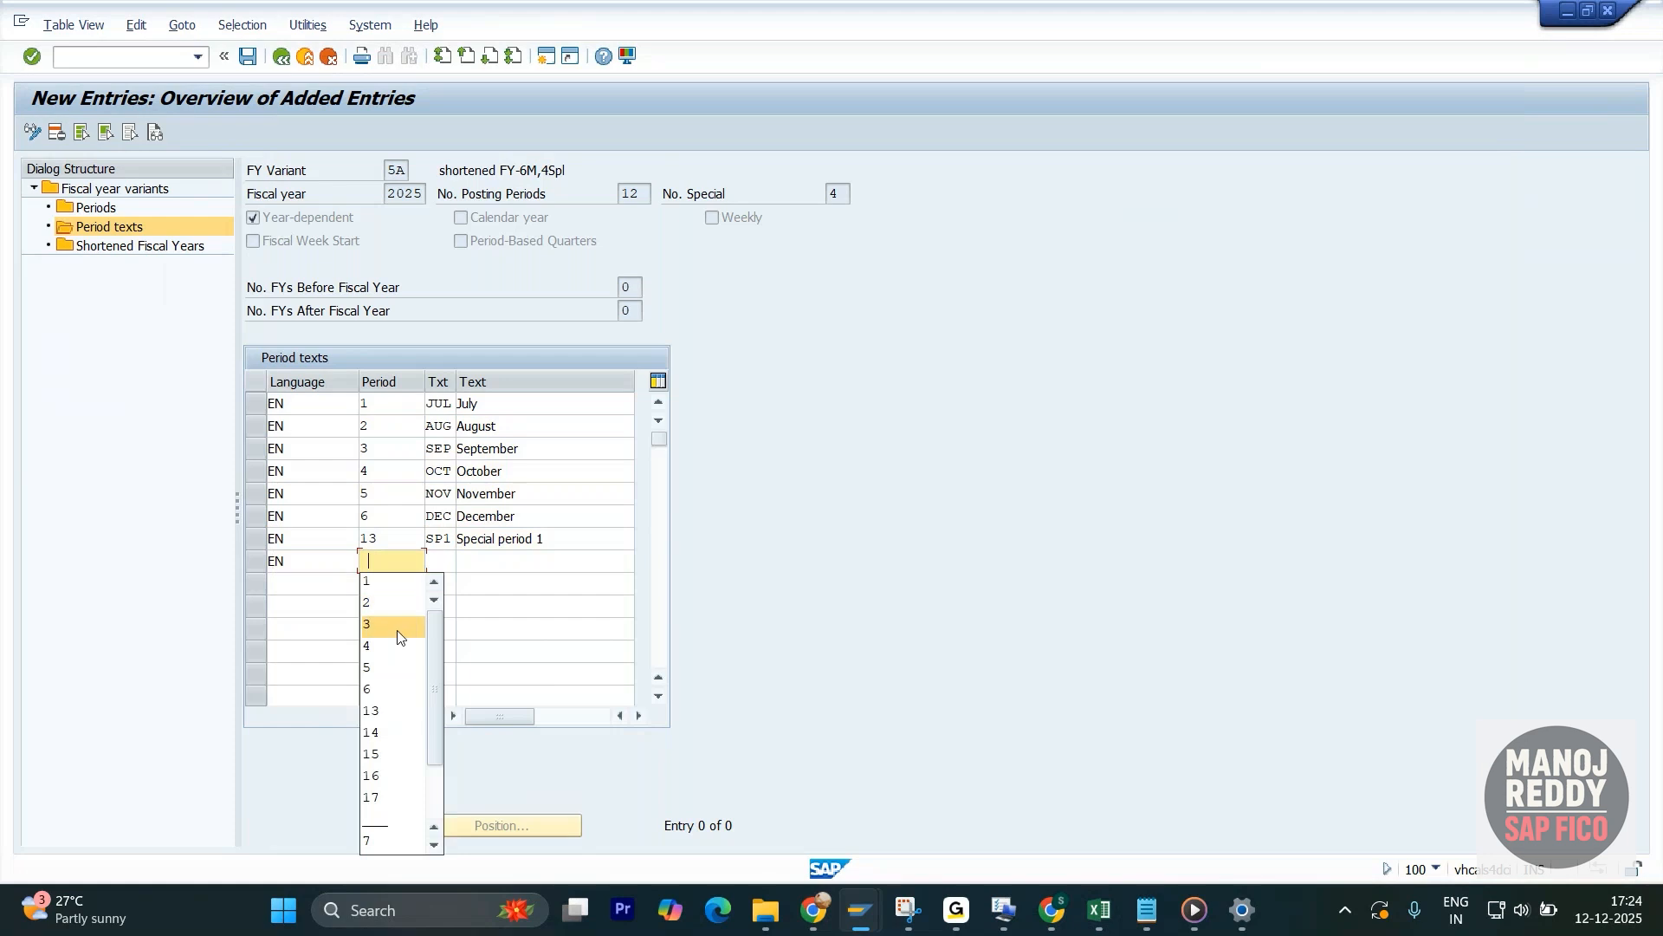
click(385, 734)
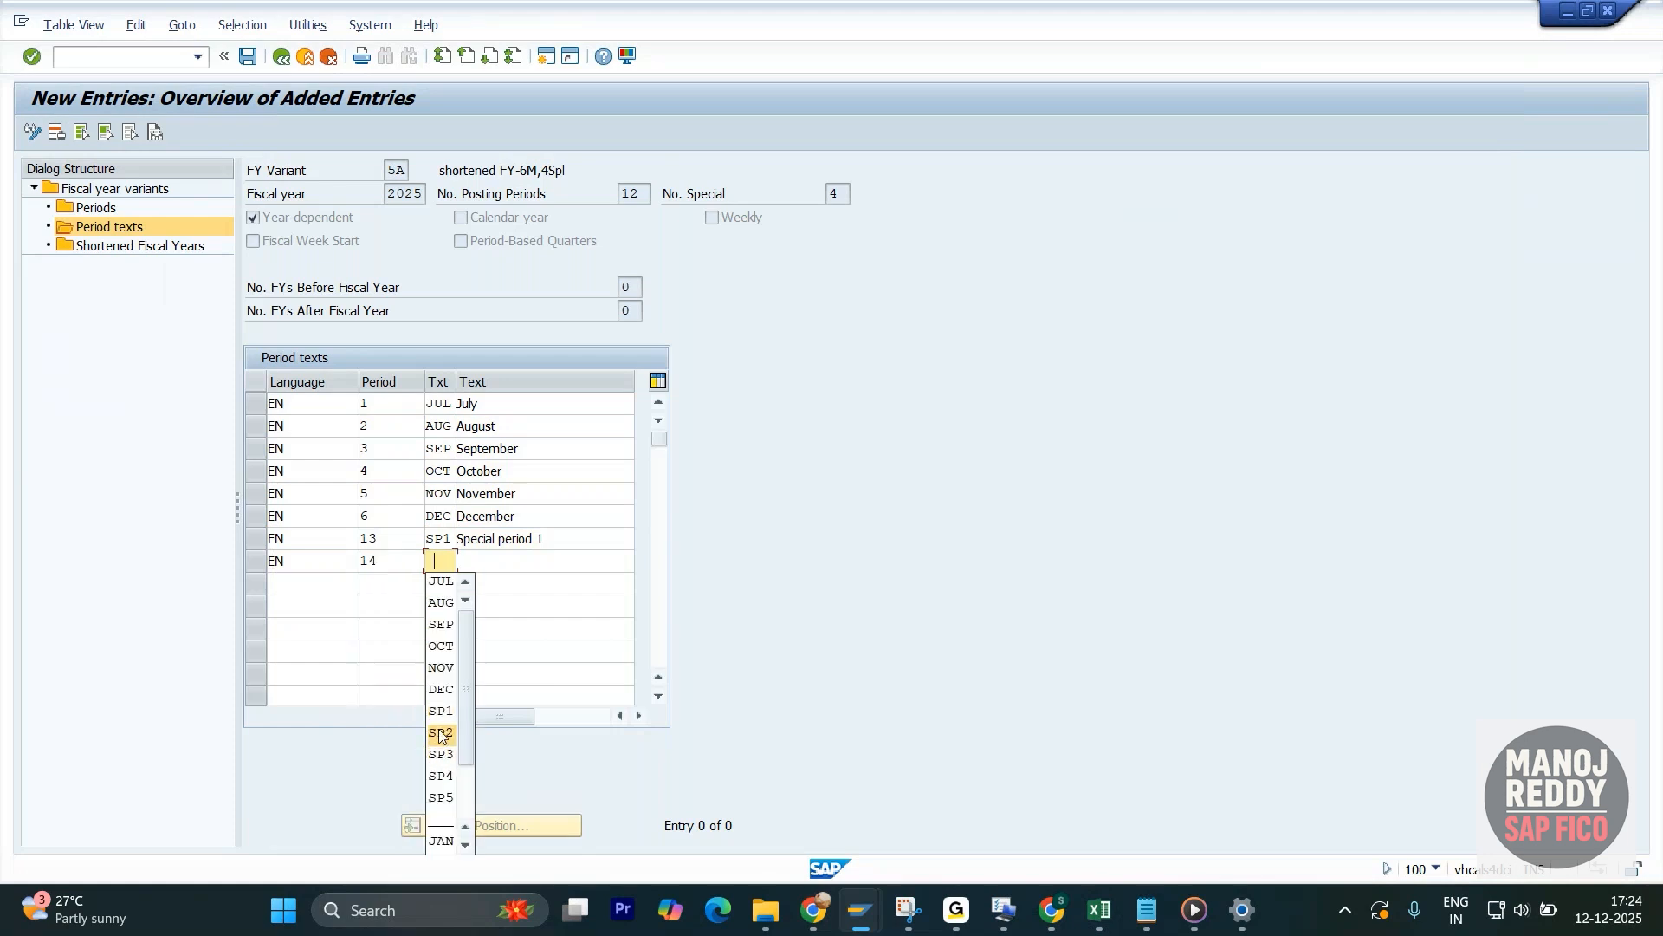
click(441, 735)
click(502, 733)
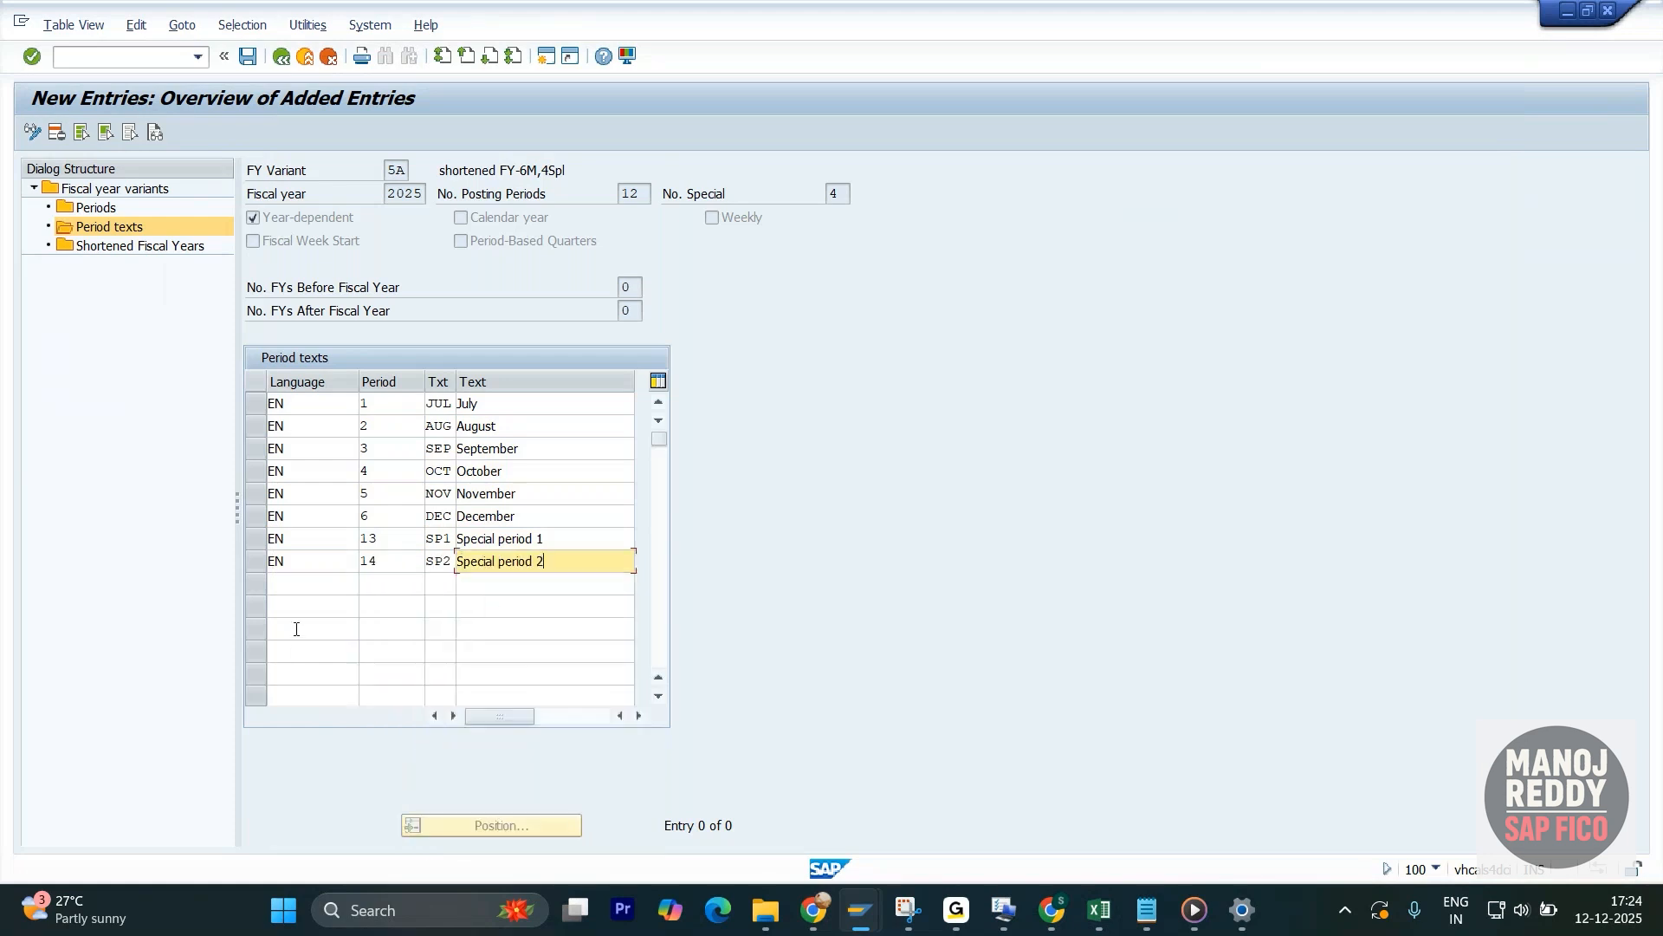
- Add an English (EN) text row for period 15 with short text SP3 and long text Special period 3
click(305, 584)
click(317, 619)
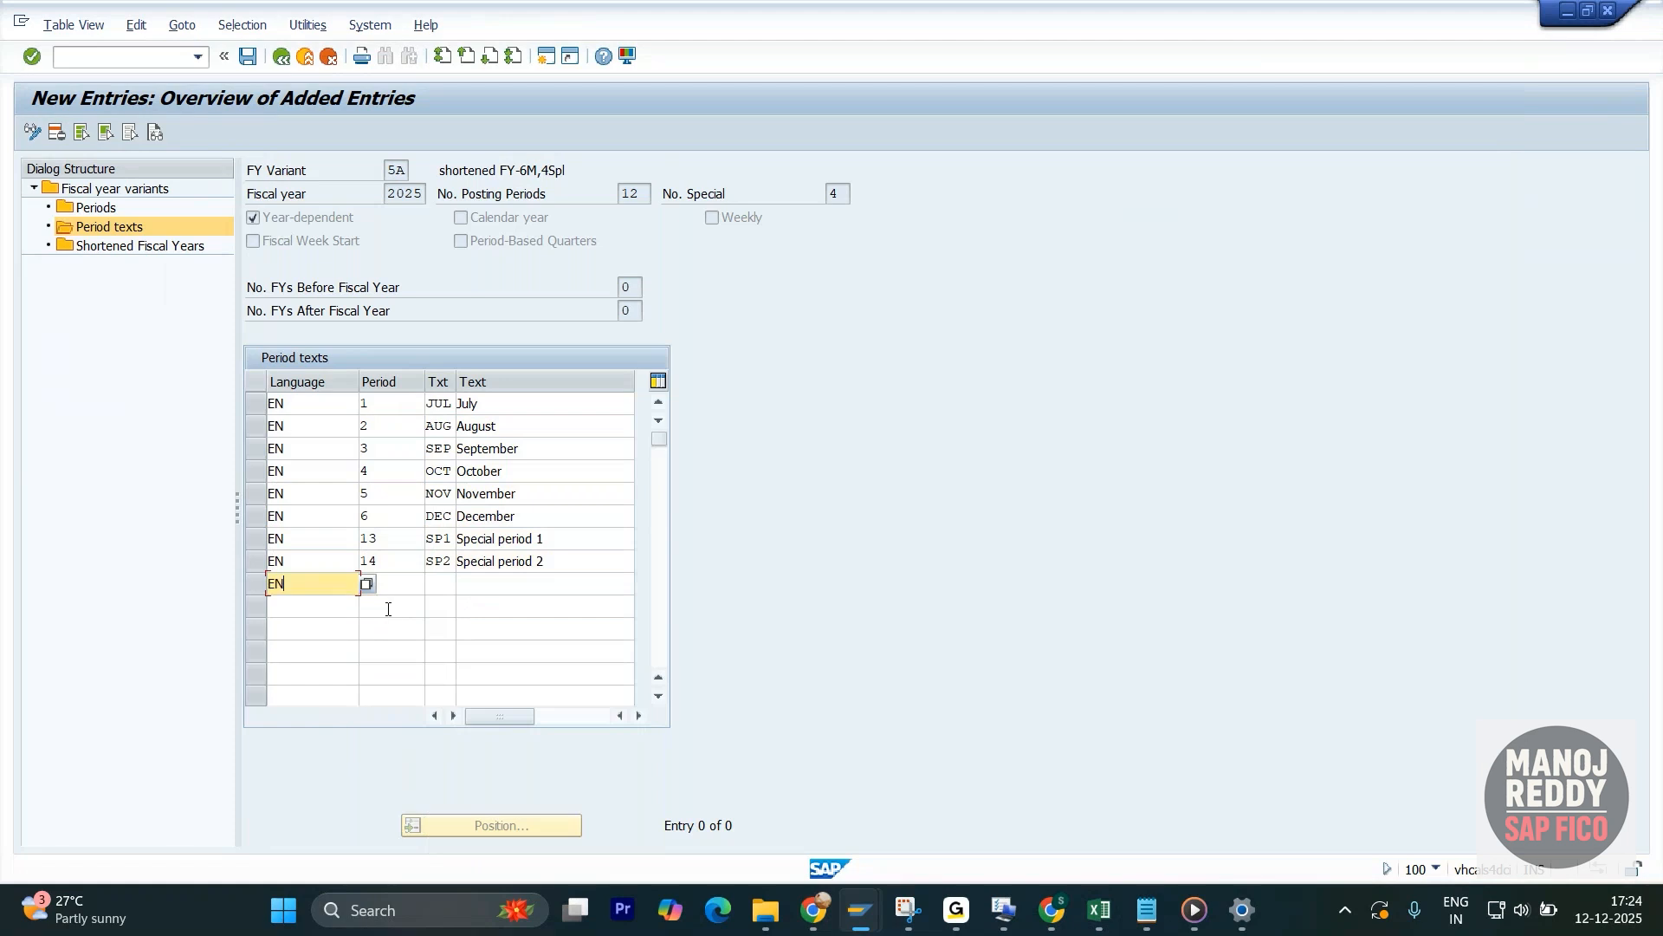
key(Tab)
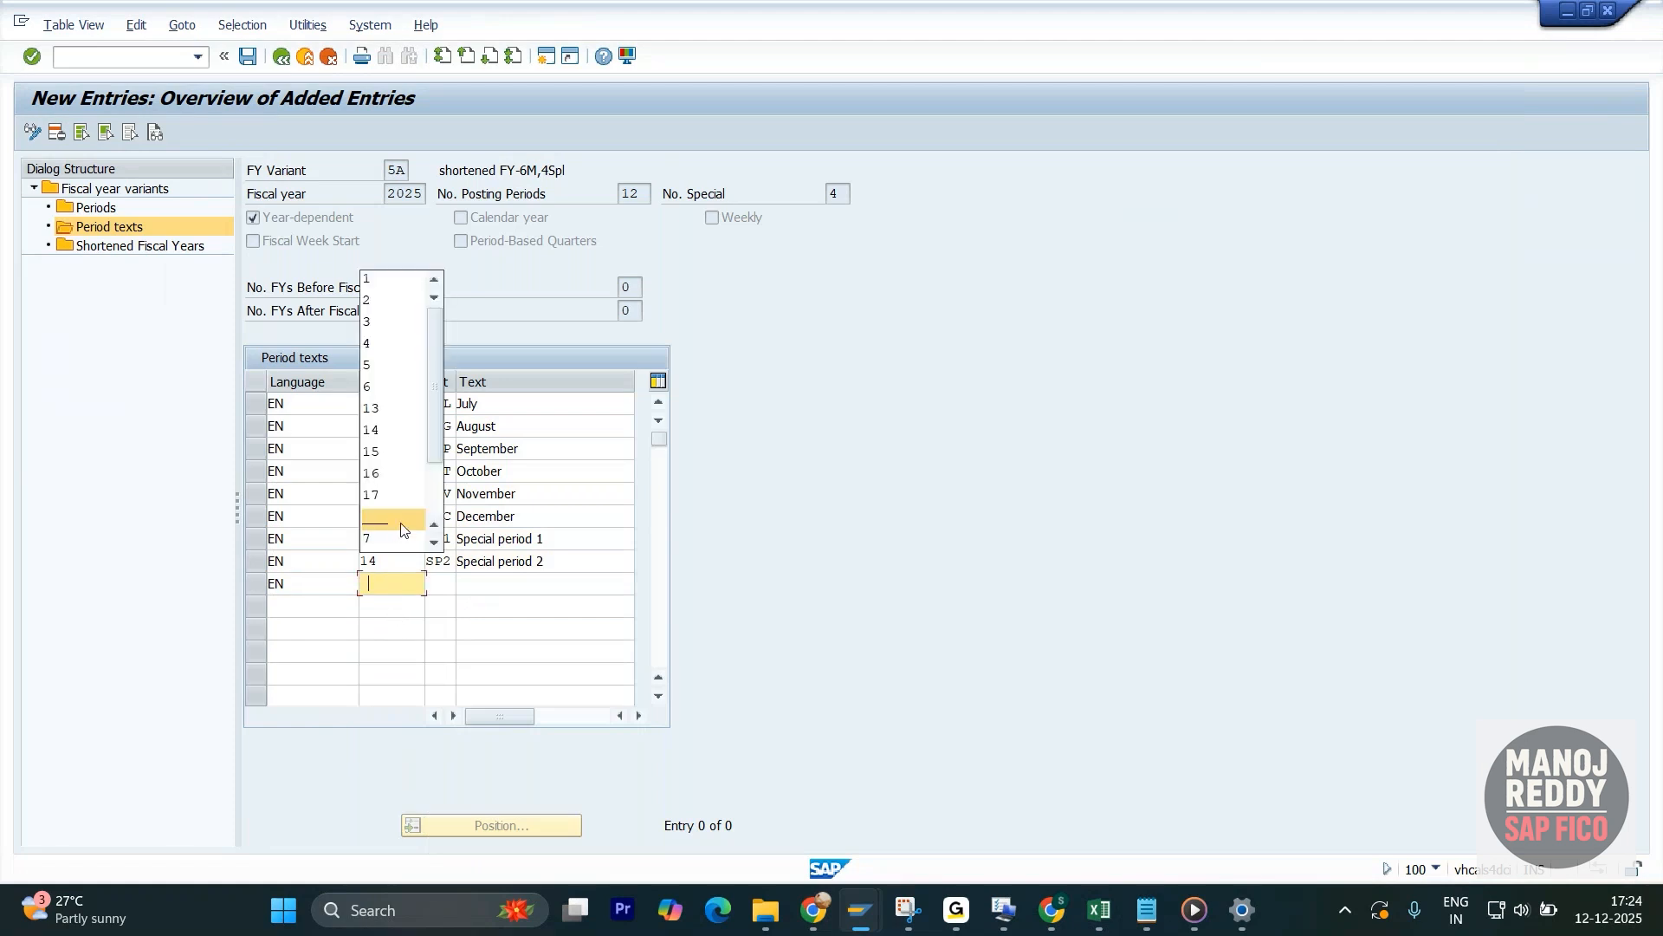
click(382, 450)
key(Tab)
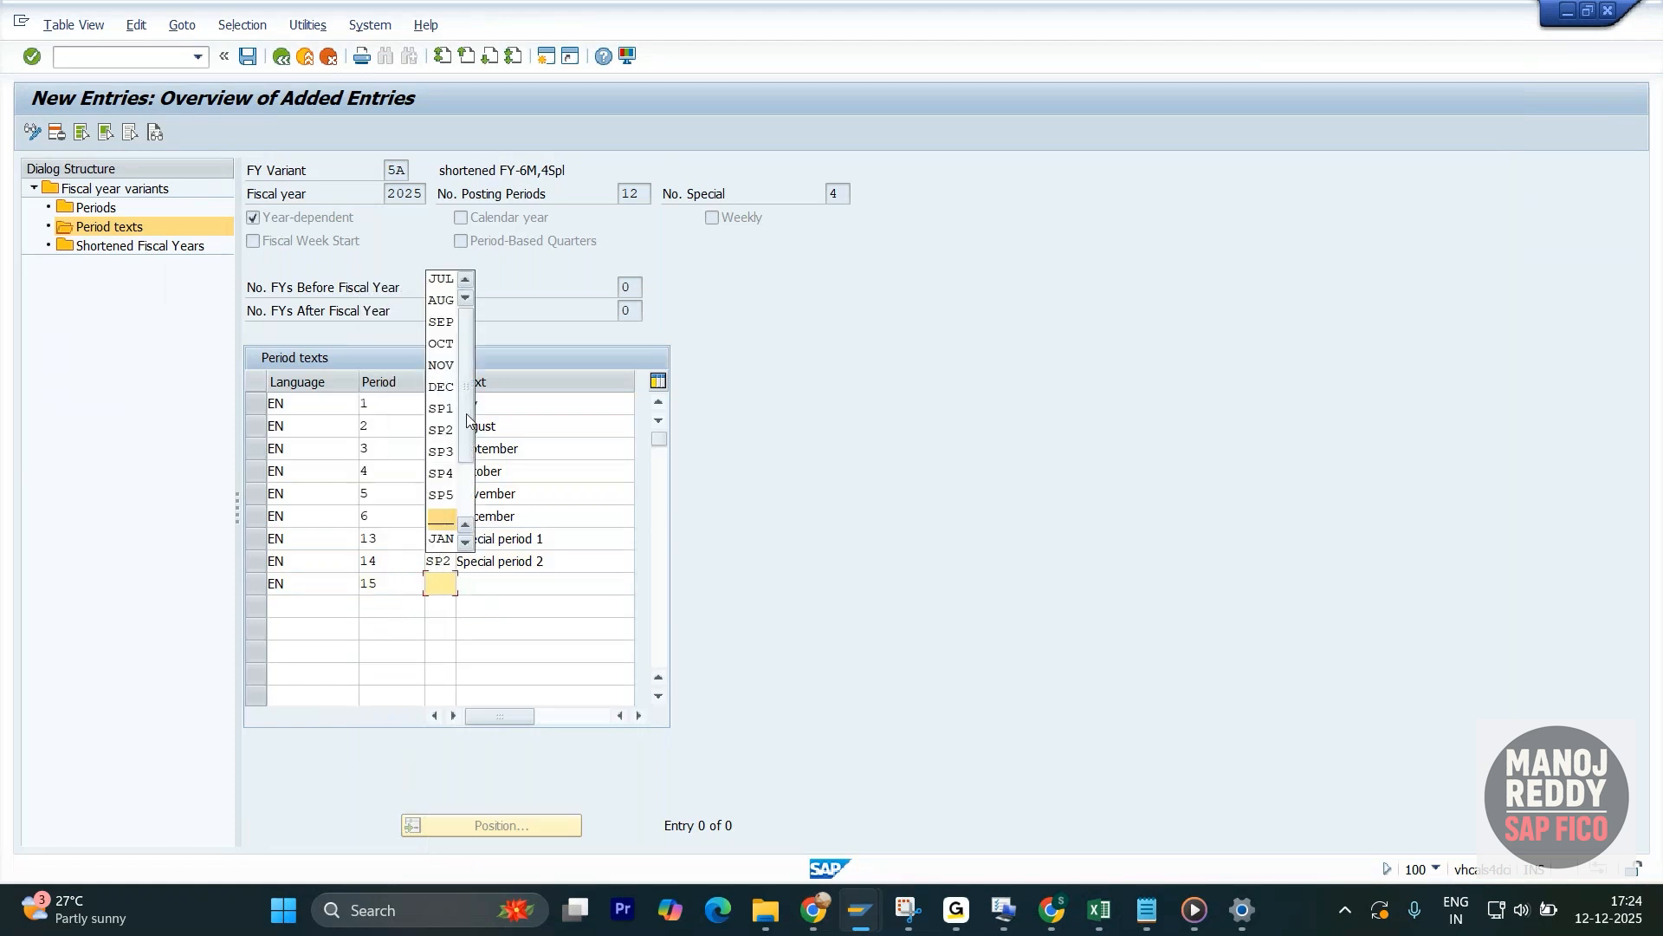
click(449, 460)
key(Tab)
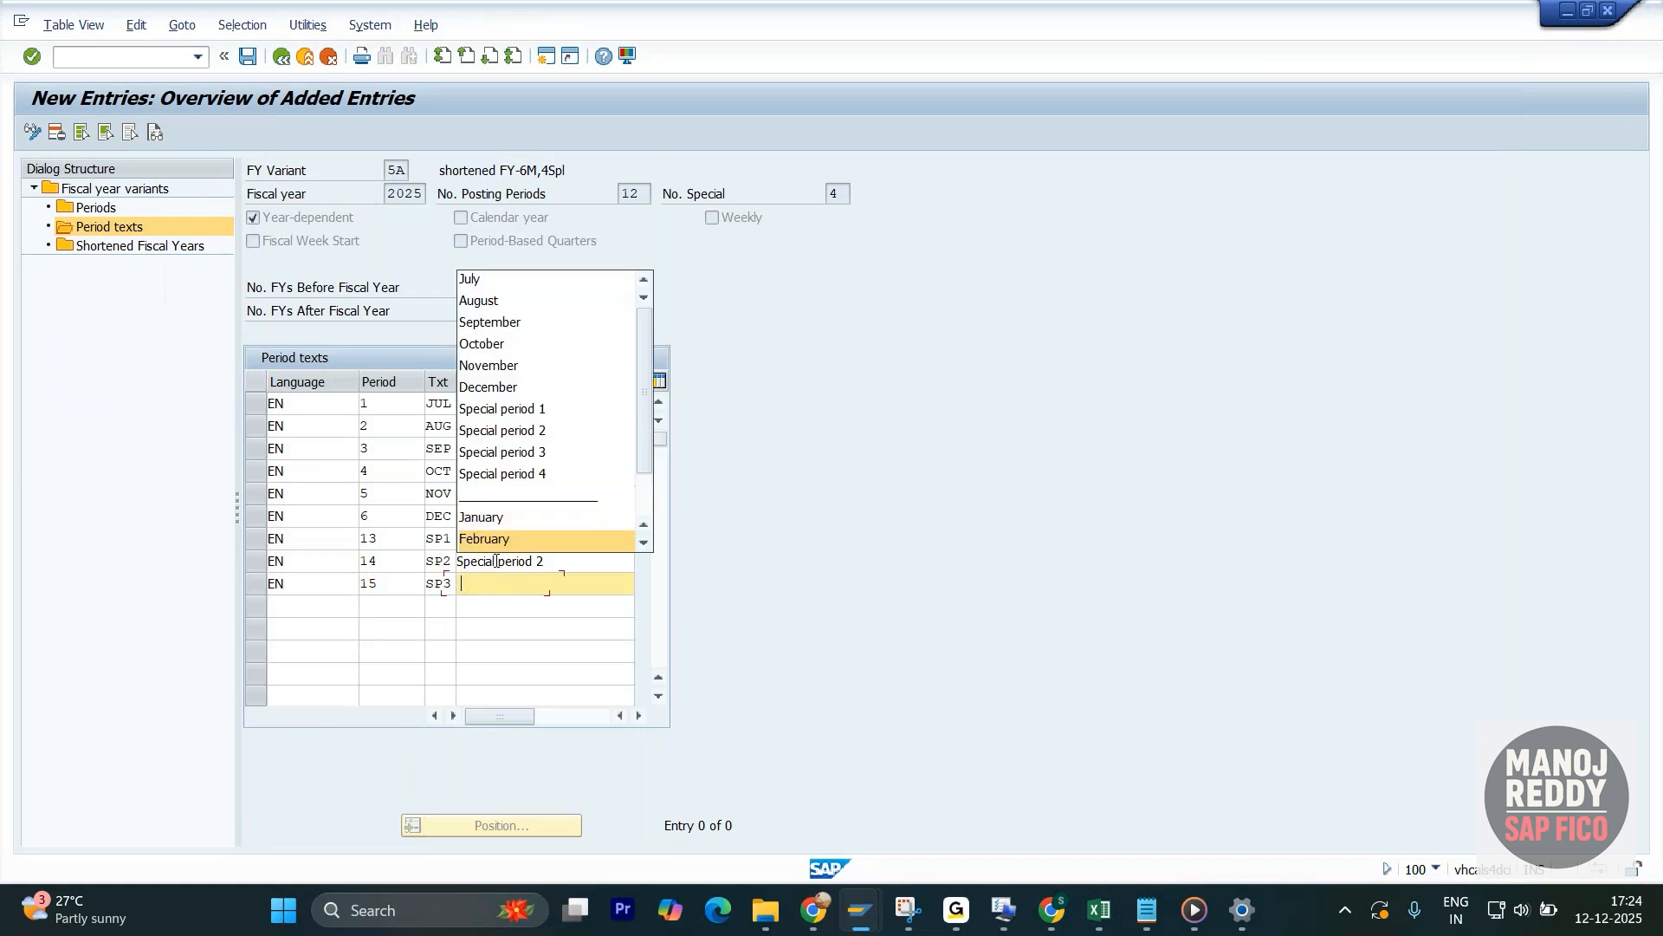
click(510, 452)
- Enter another English (EN) text row for period 15 with short text SP4 and long text Special period 4
click(314, 605)
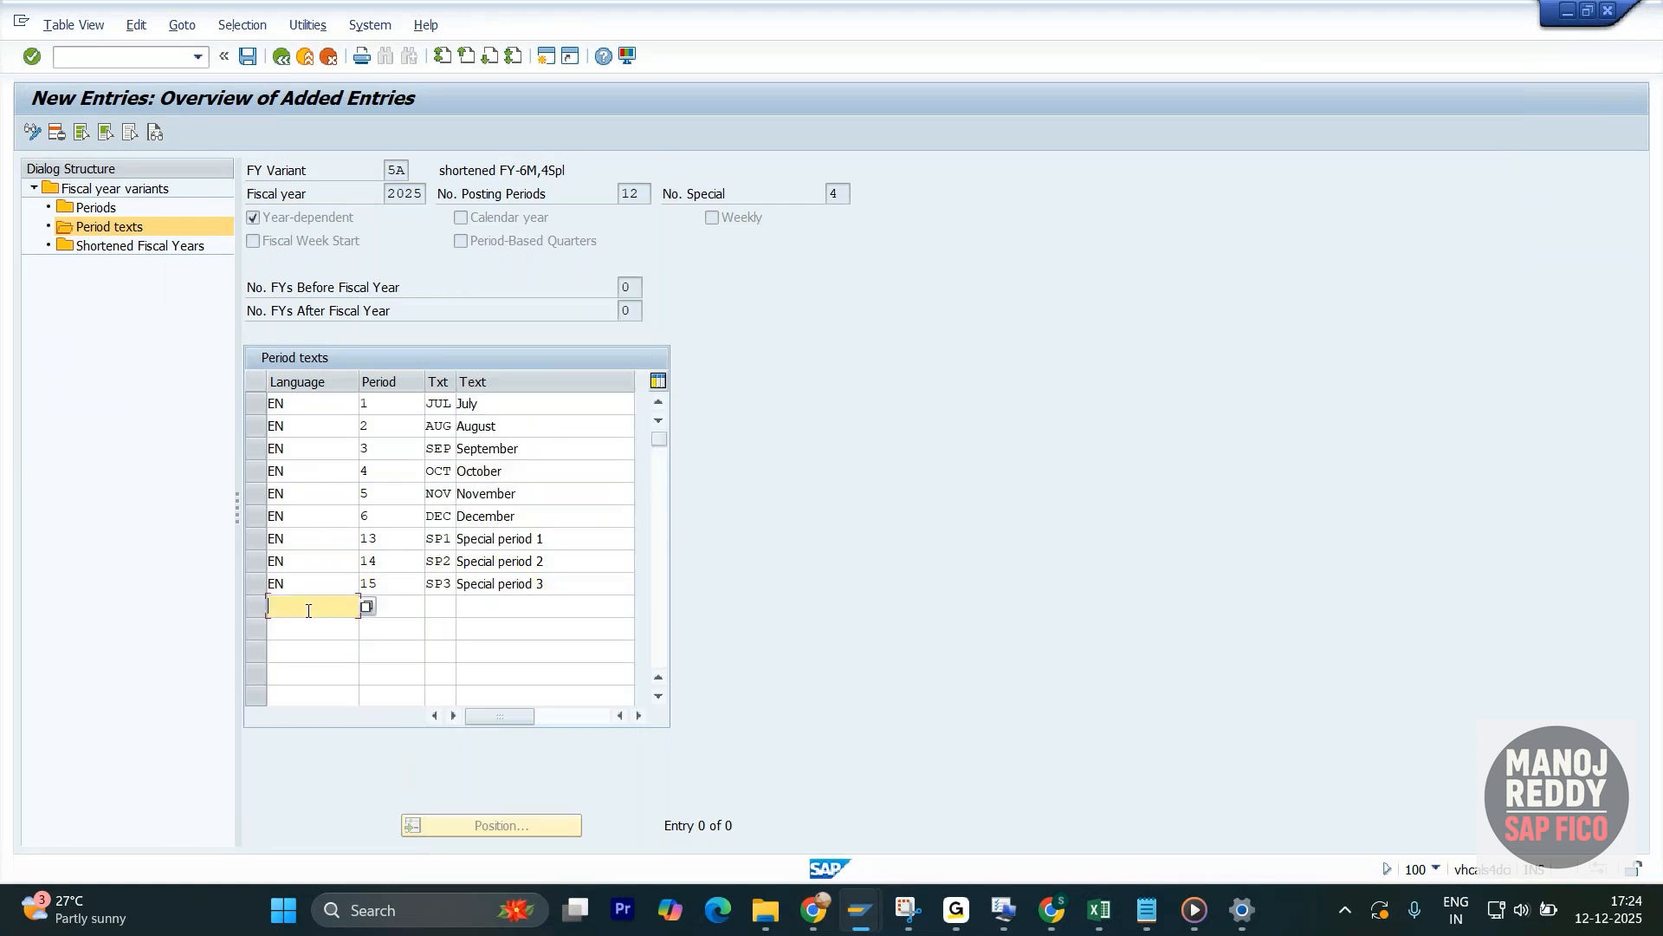
click(325, 632)
key(Tab)
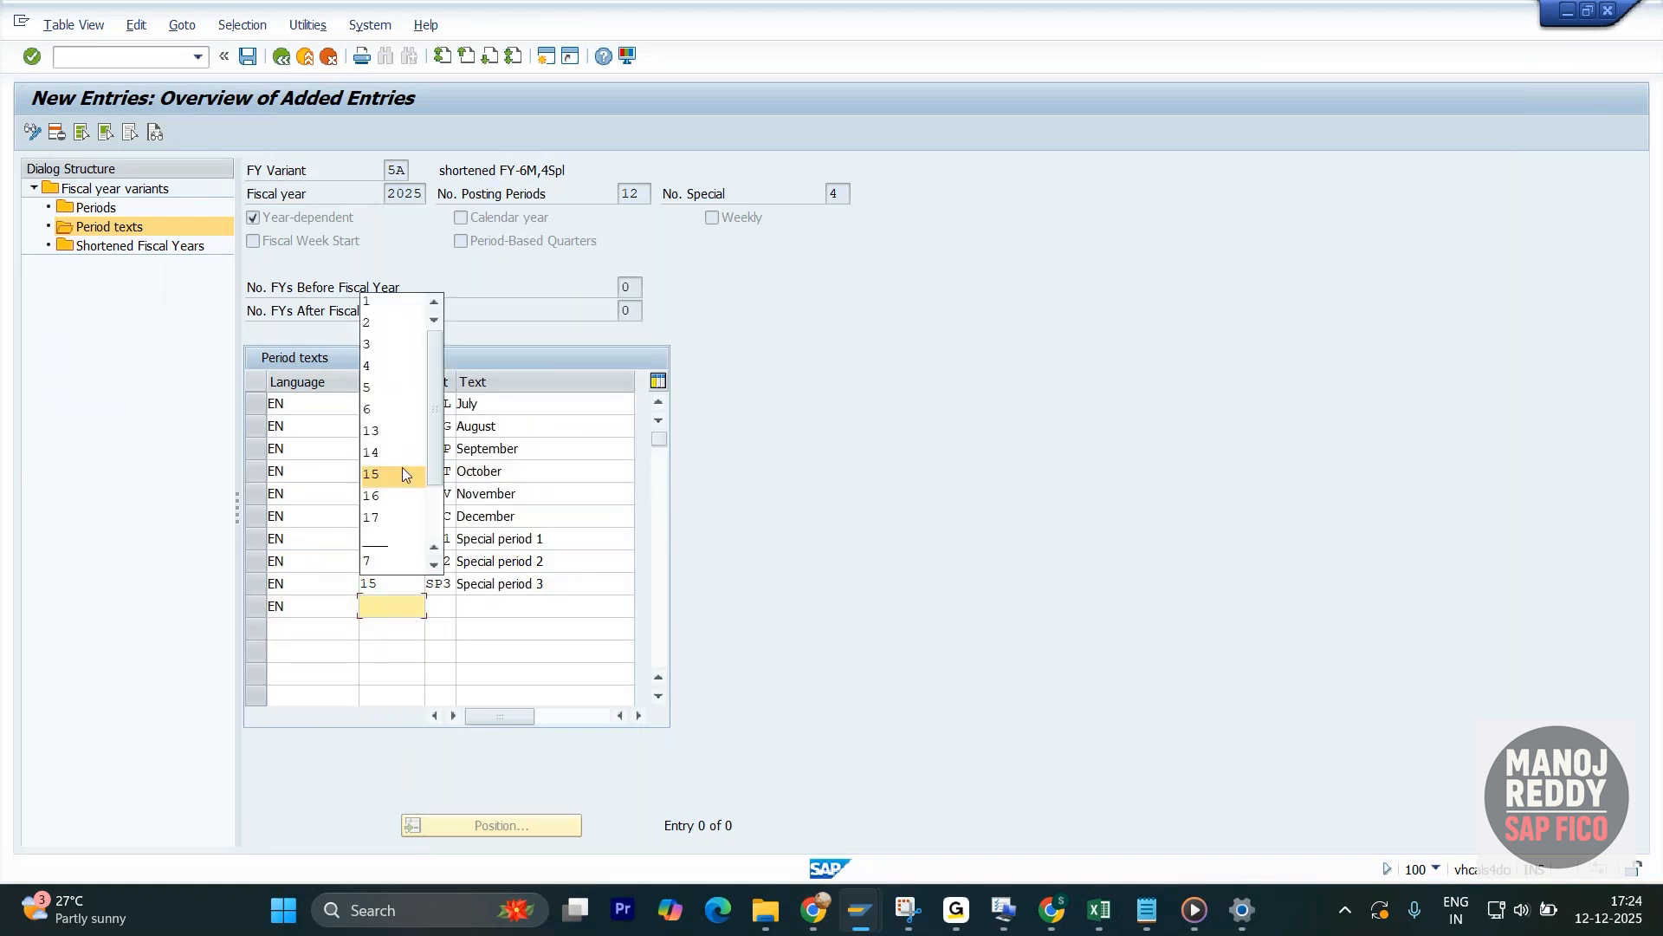
click(394, 475)
key(Tab)
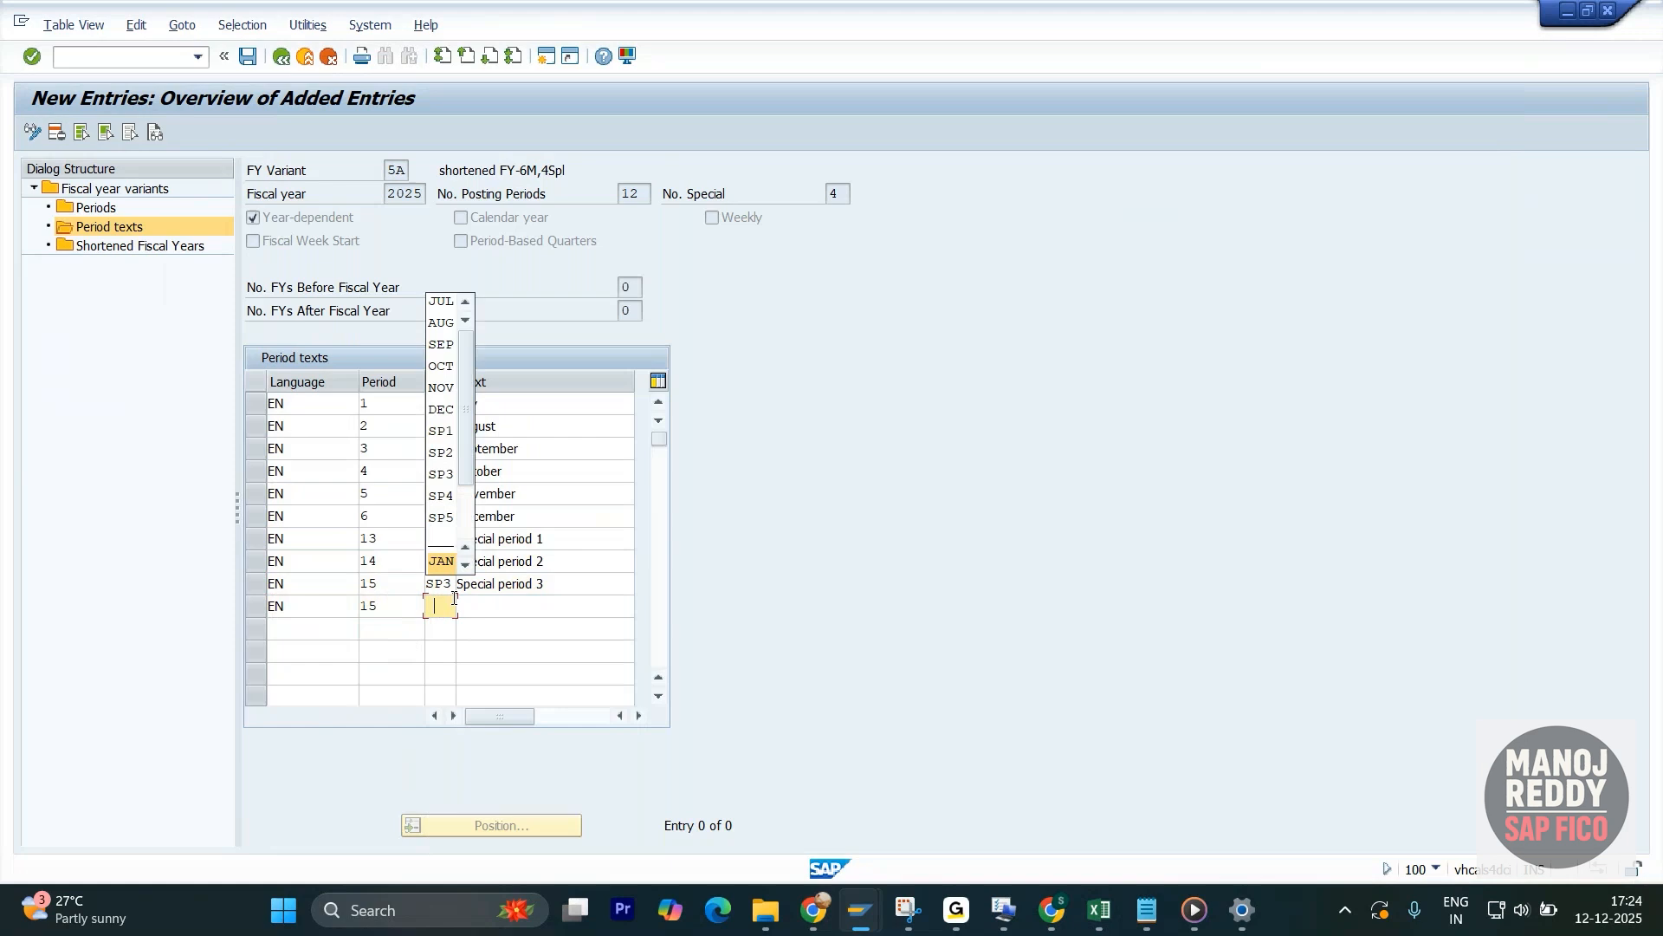
click(445, 495)
key(Tab)
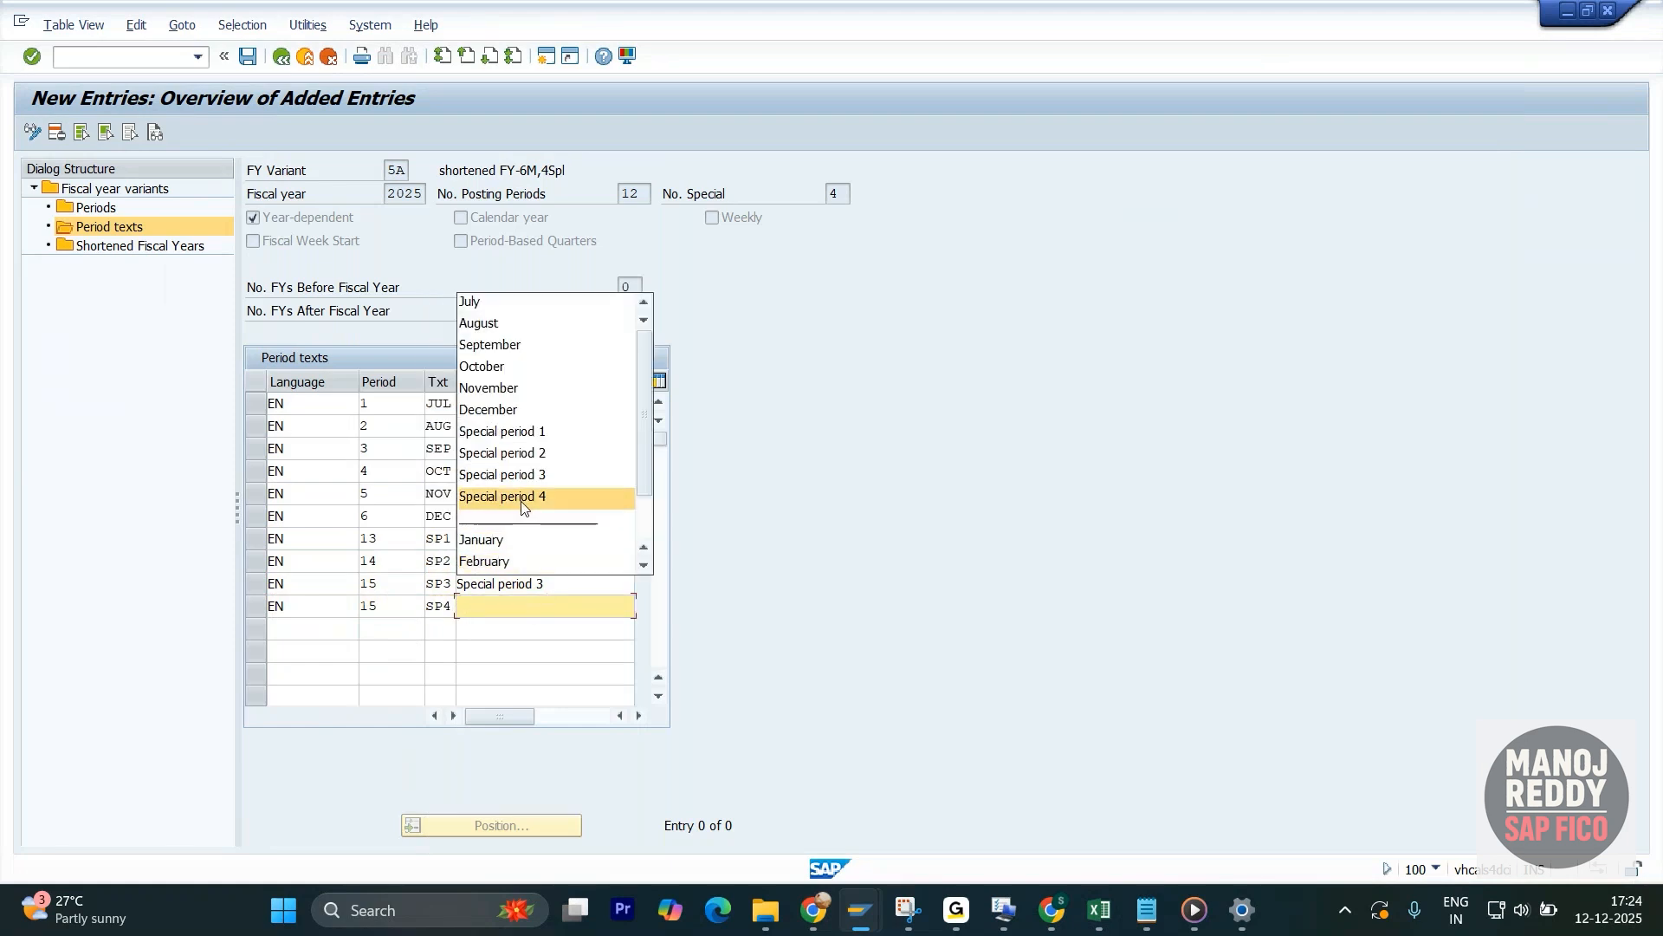
click(522, 497)
key(Return)
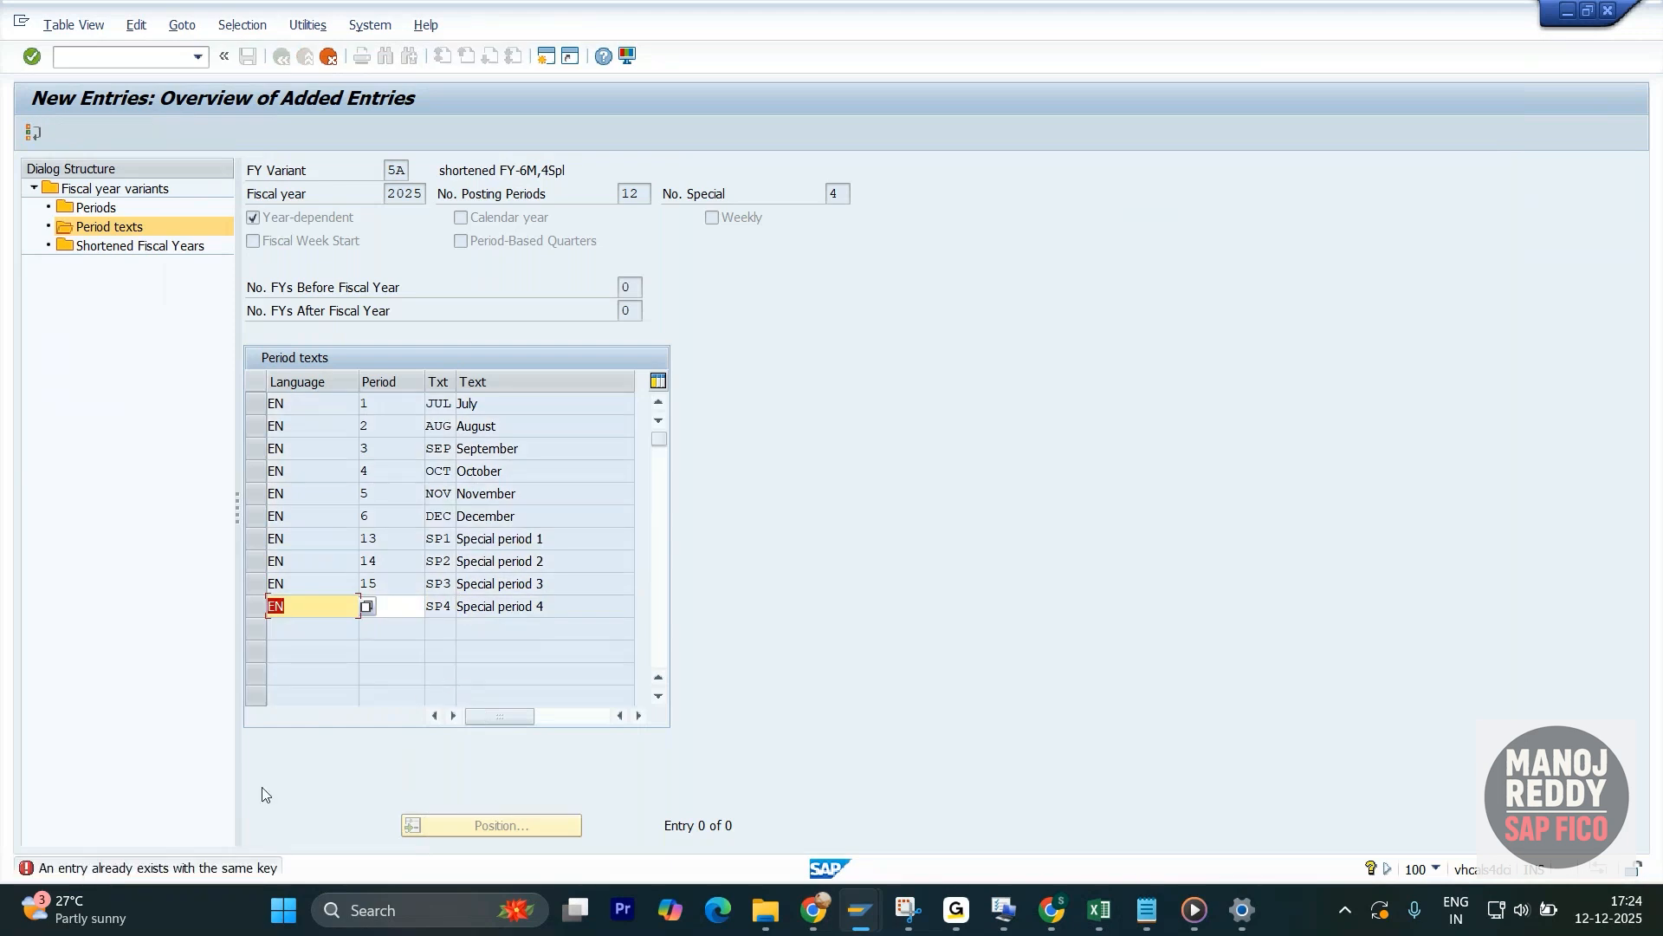
- Set the period of the Special period 4 row to 16 and save the period texts
click(395, 627)
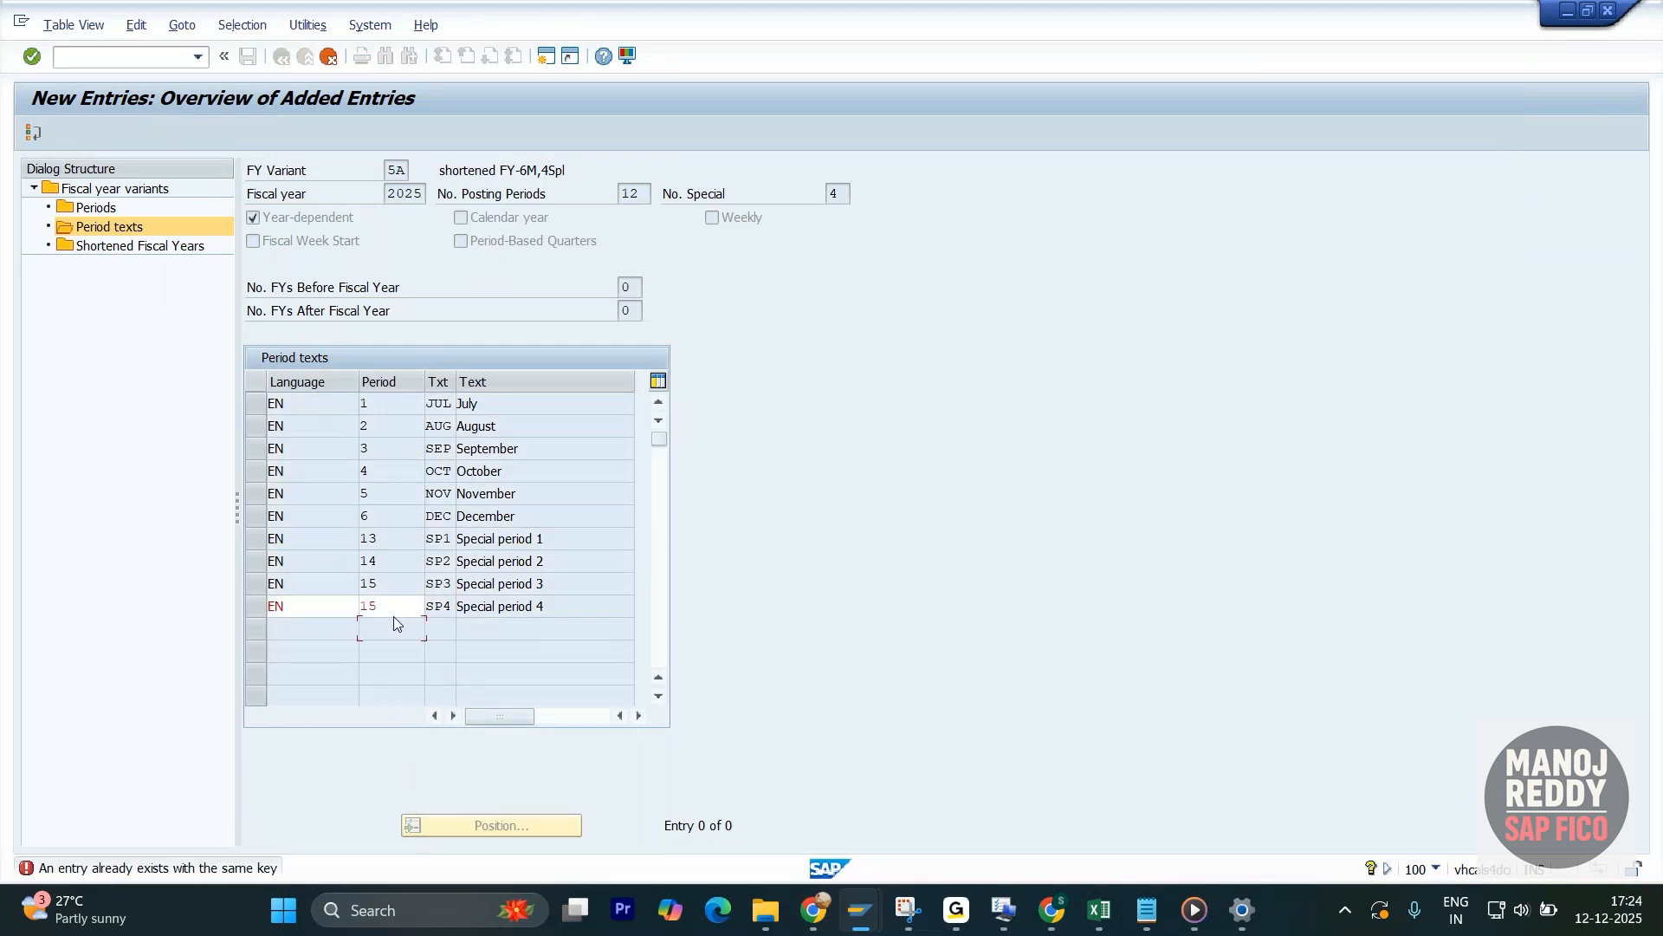
double_click(360, 610)
text(16)
key(Return)
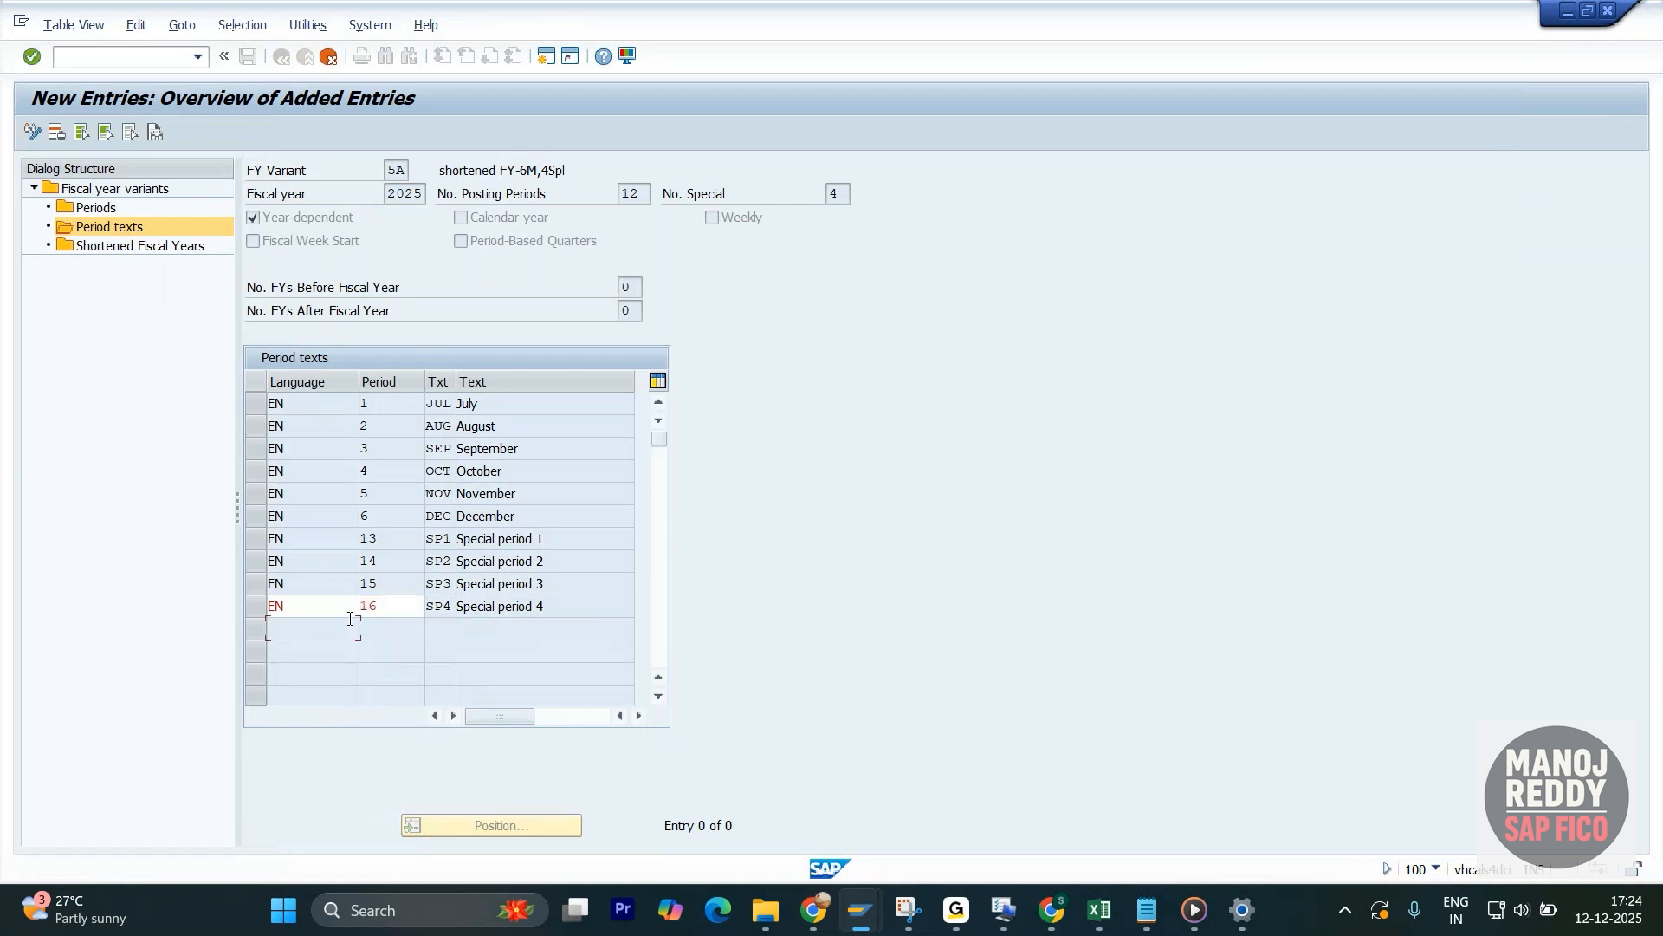
click(248, 57)
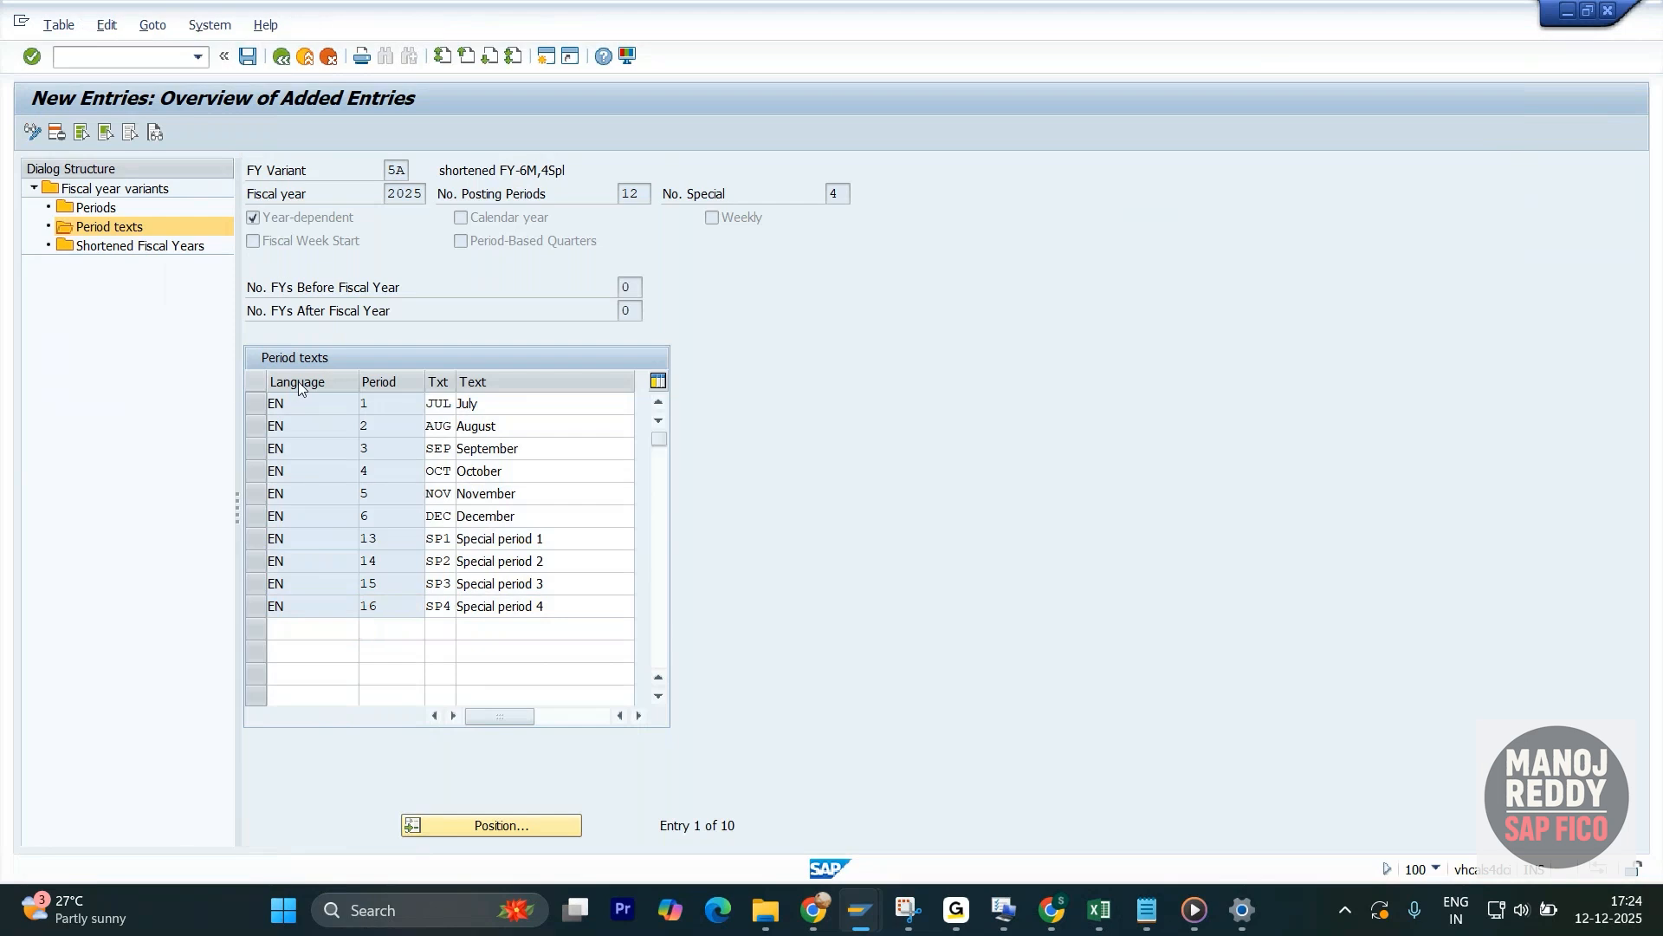
- Review the July and December rows of the saved period texts and go back to the period texts overview
click(407, 362)
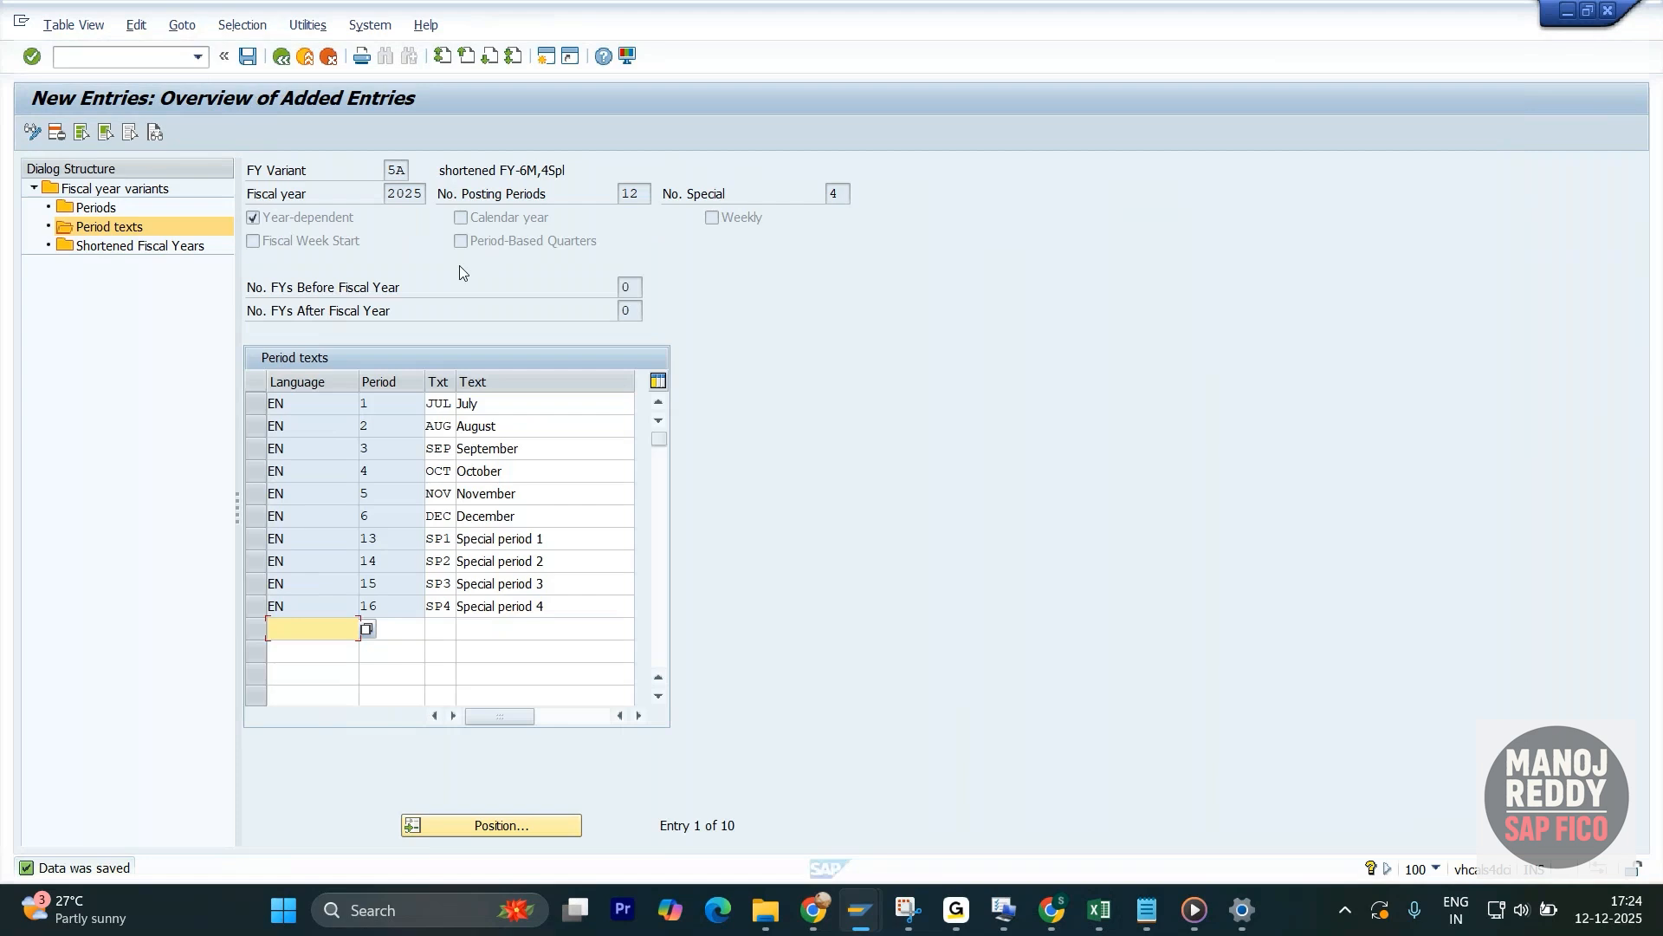
key(alt+Tab)
click(345, 213)
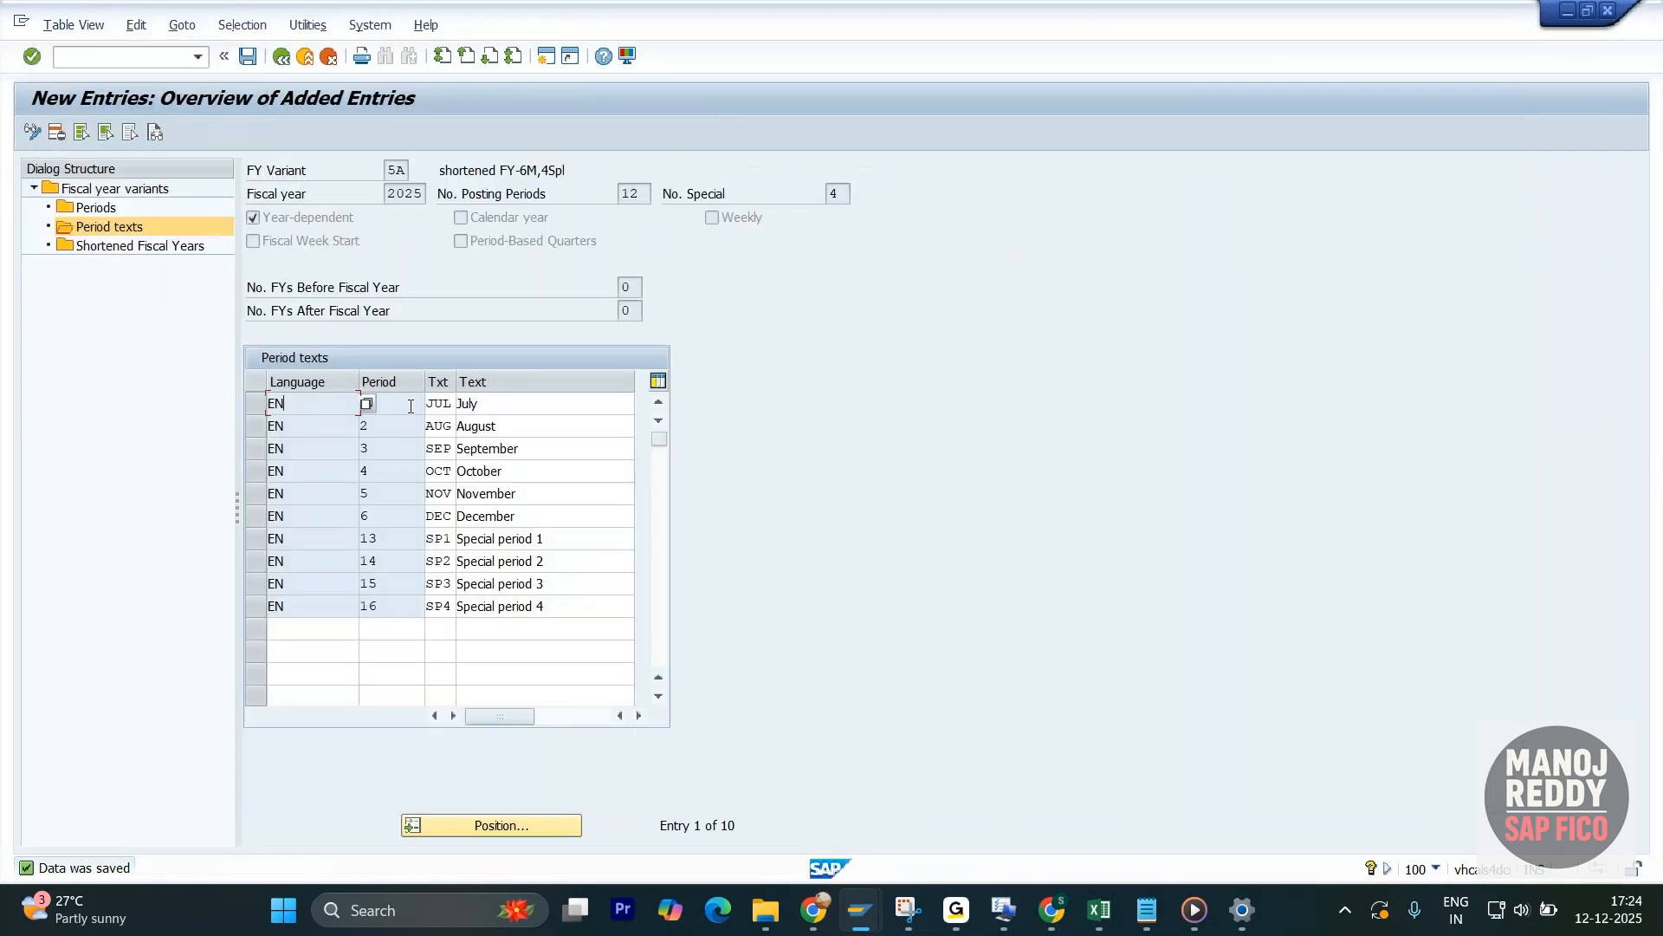
click(509, 403)
drag(509, 403, 454, 405)
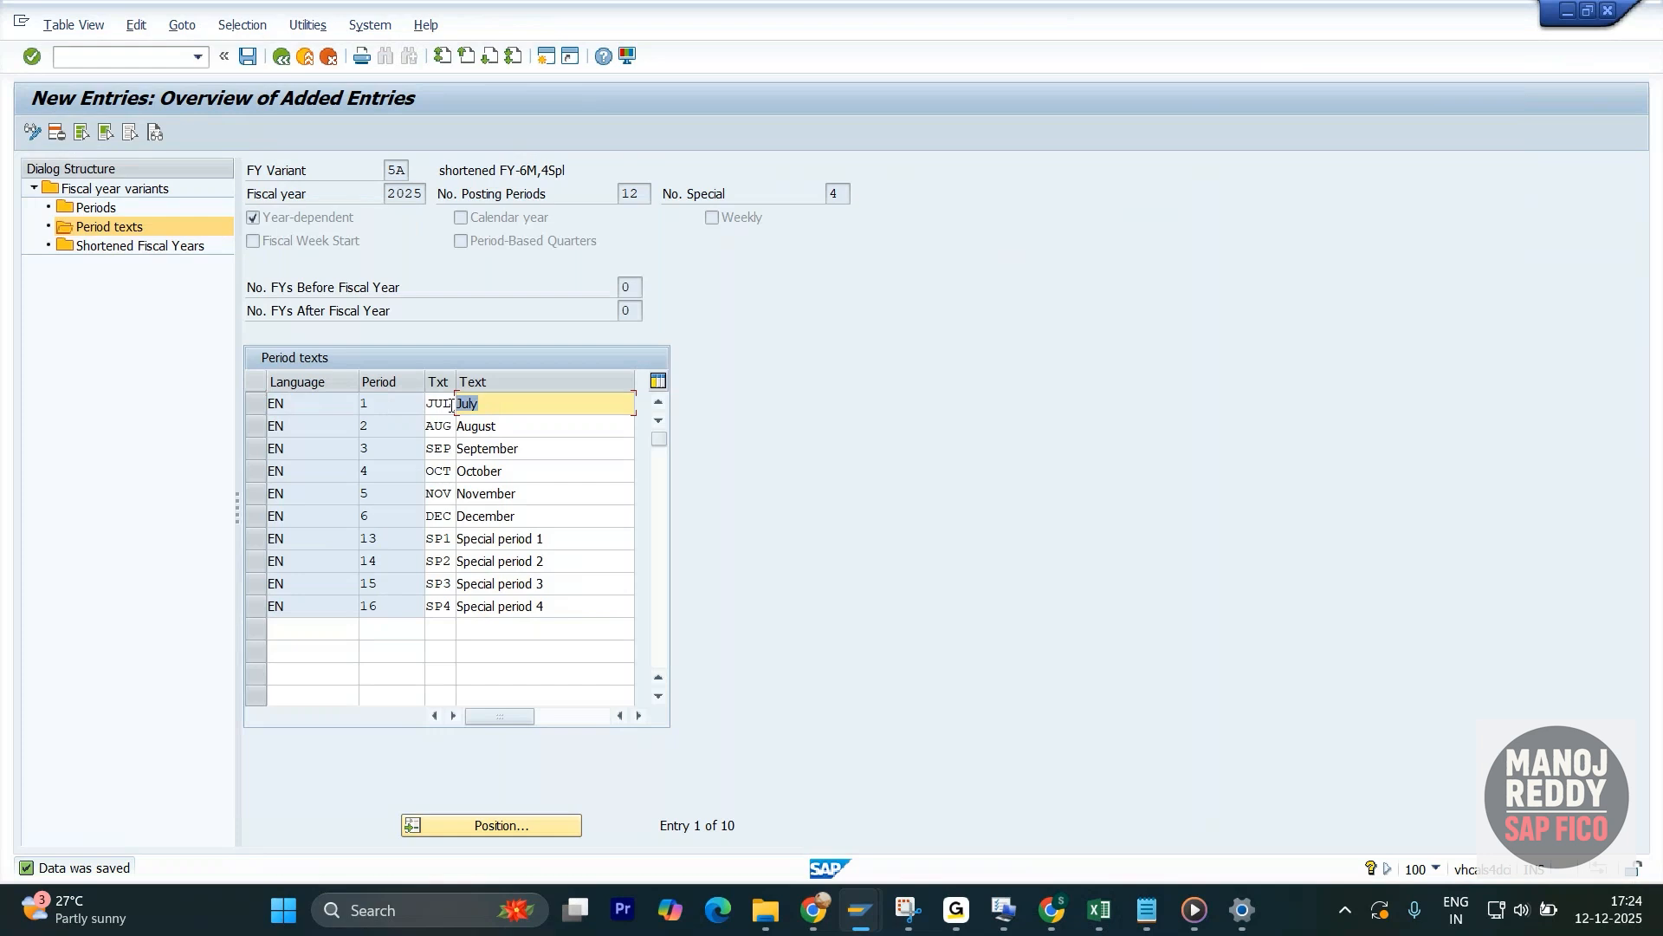
click(363, 517)
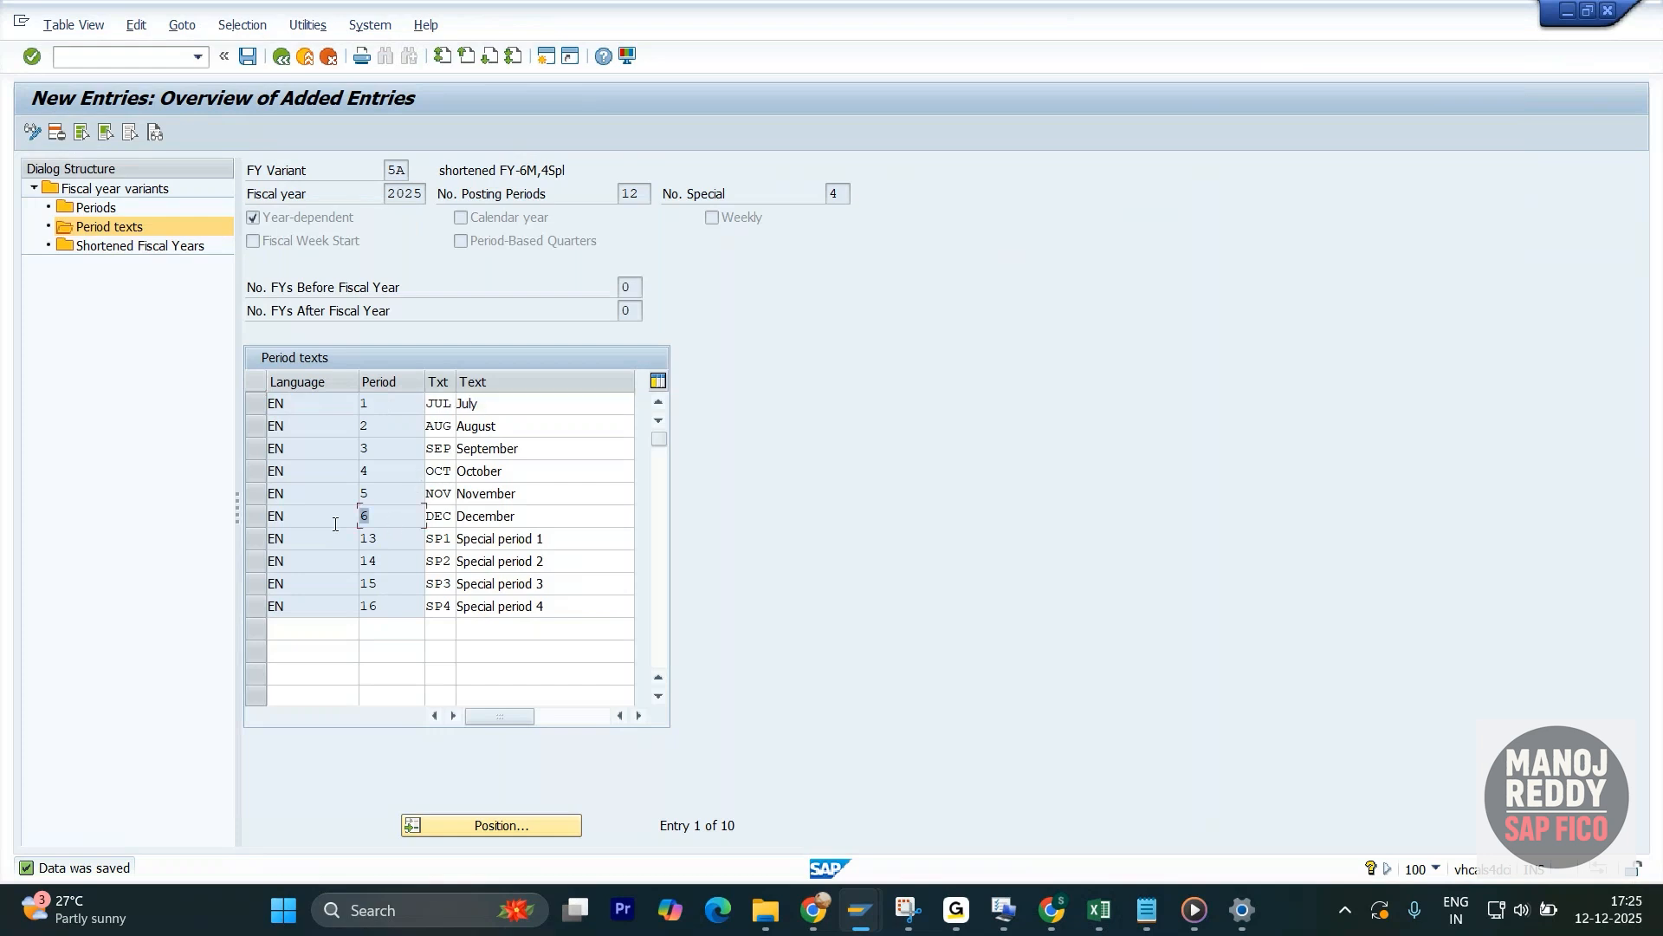
click(542, 518)
drag(541, 518, 383, 526)
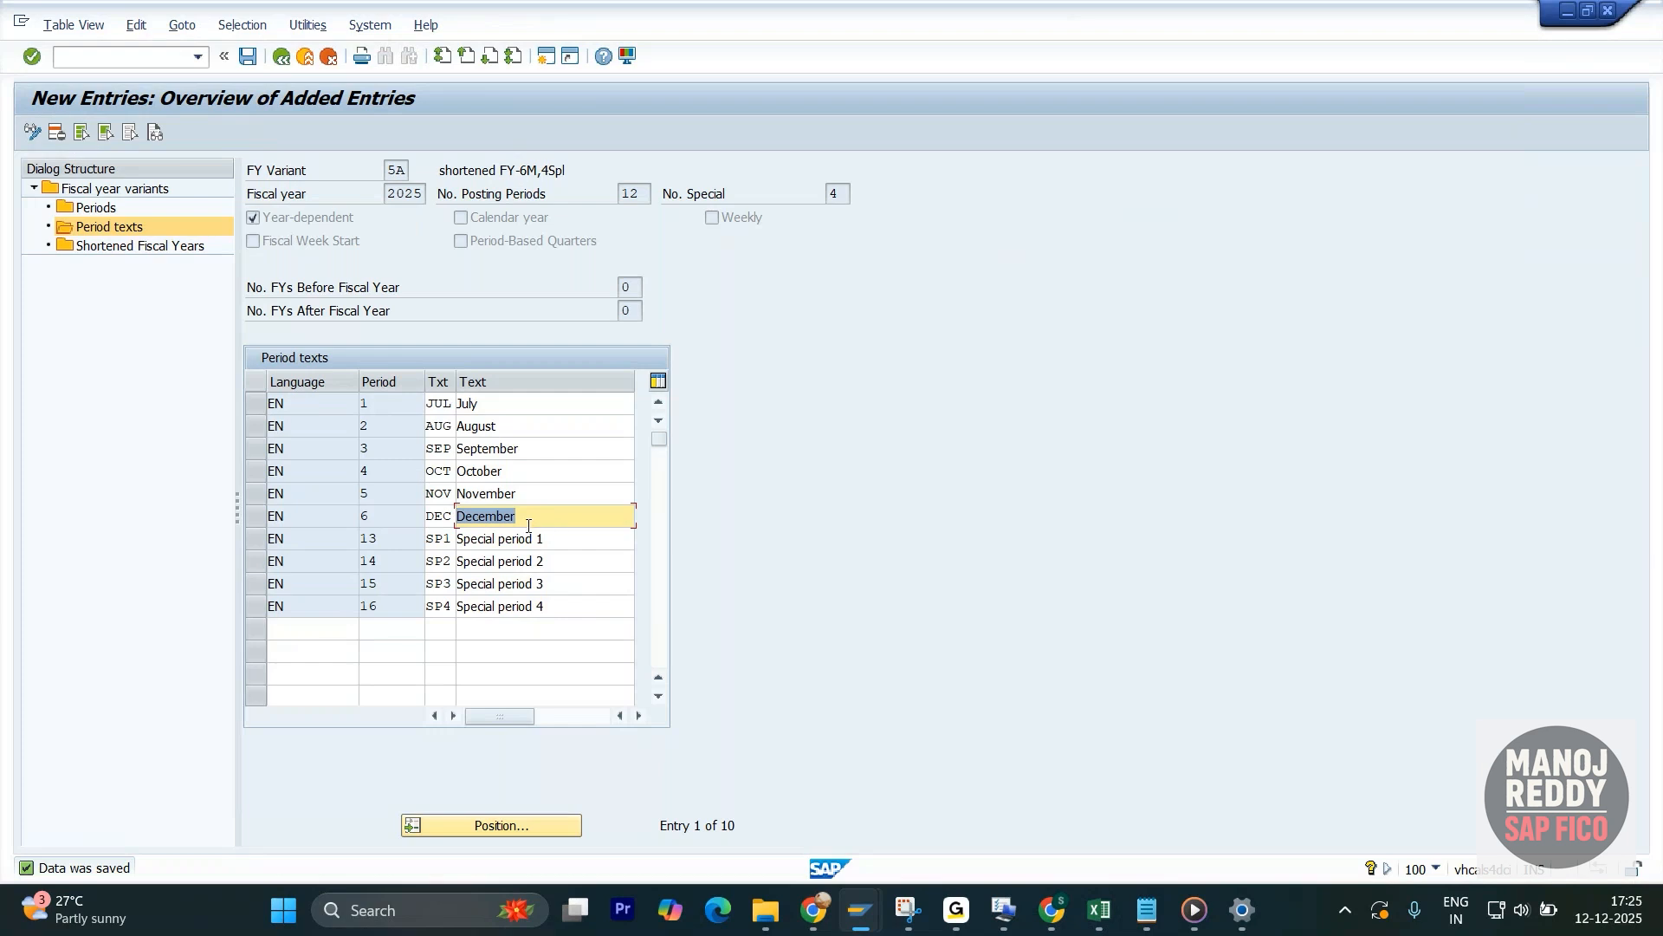
click(283, 57)
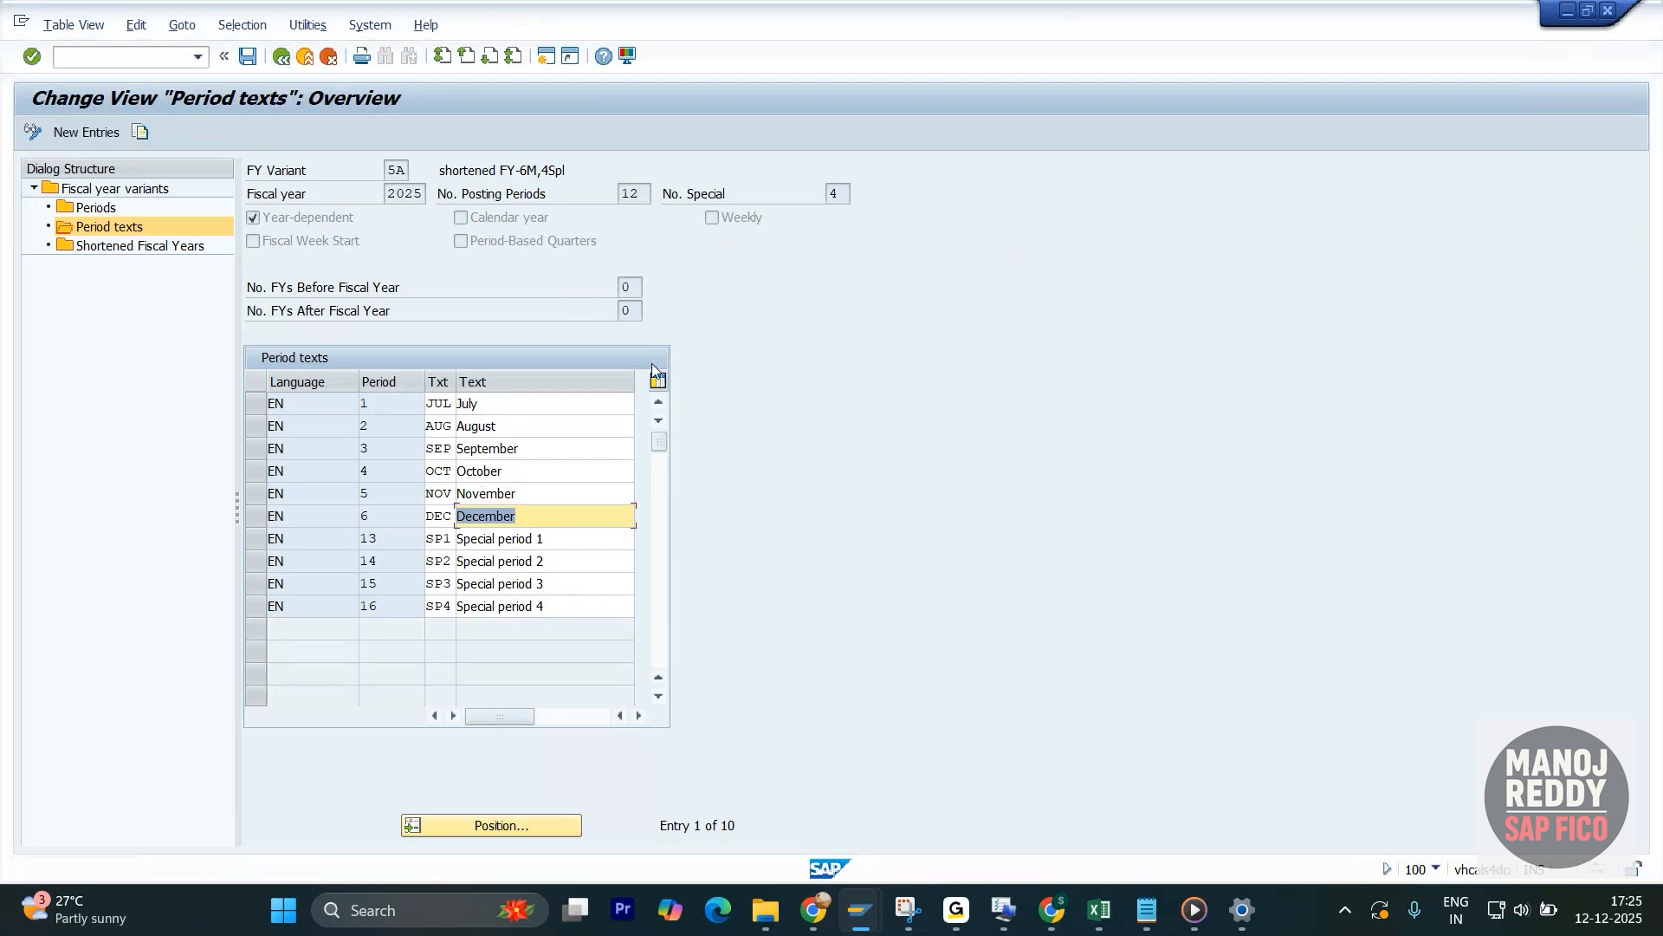
- Switch to the SAP FICO Notes workbook in Excel and examine the shortened year dependent notes
key(alt+Tab)
key(alt+Tab)
key(alt+Tab)
key(alt+Tab)
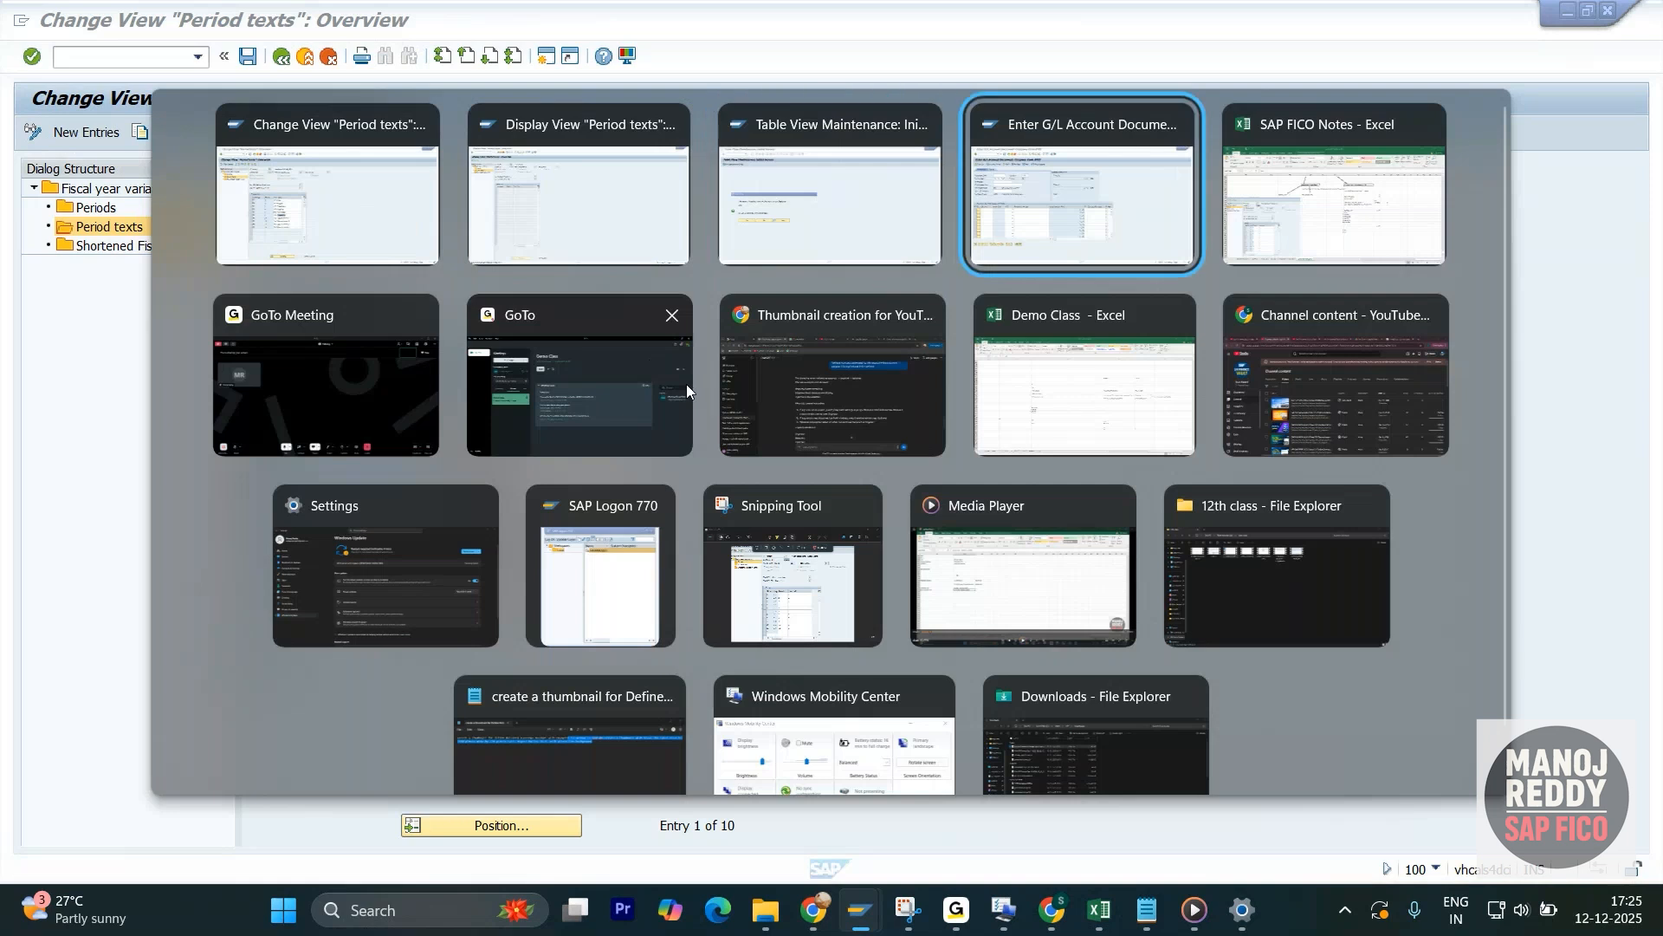
scroll(814, 563, down, 3)
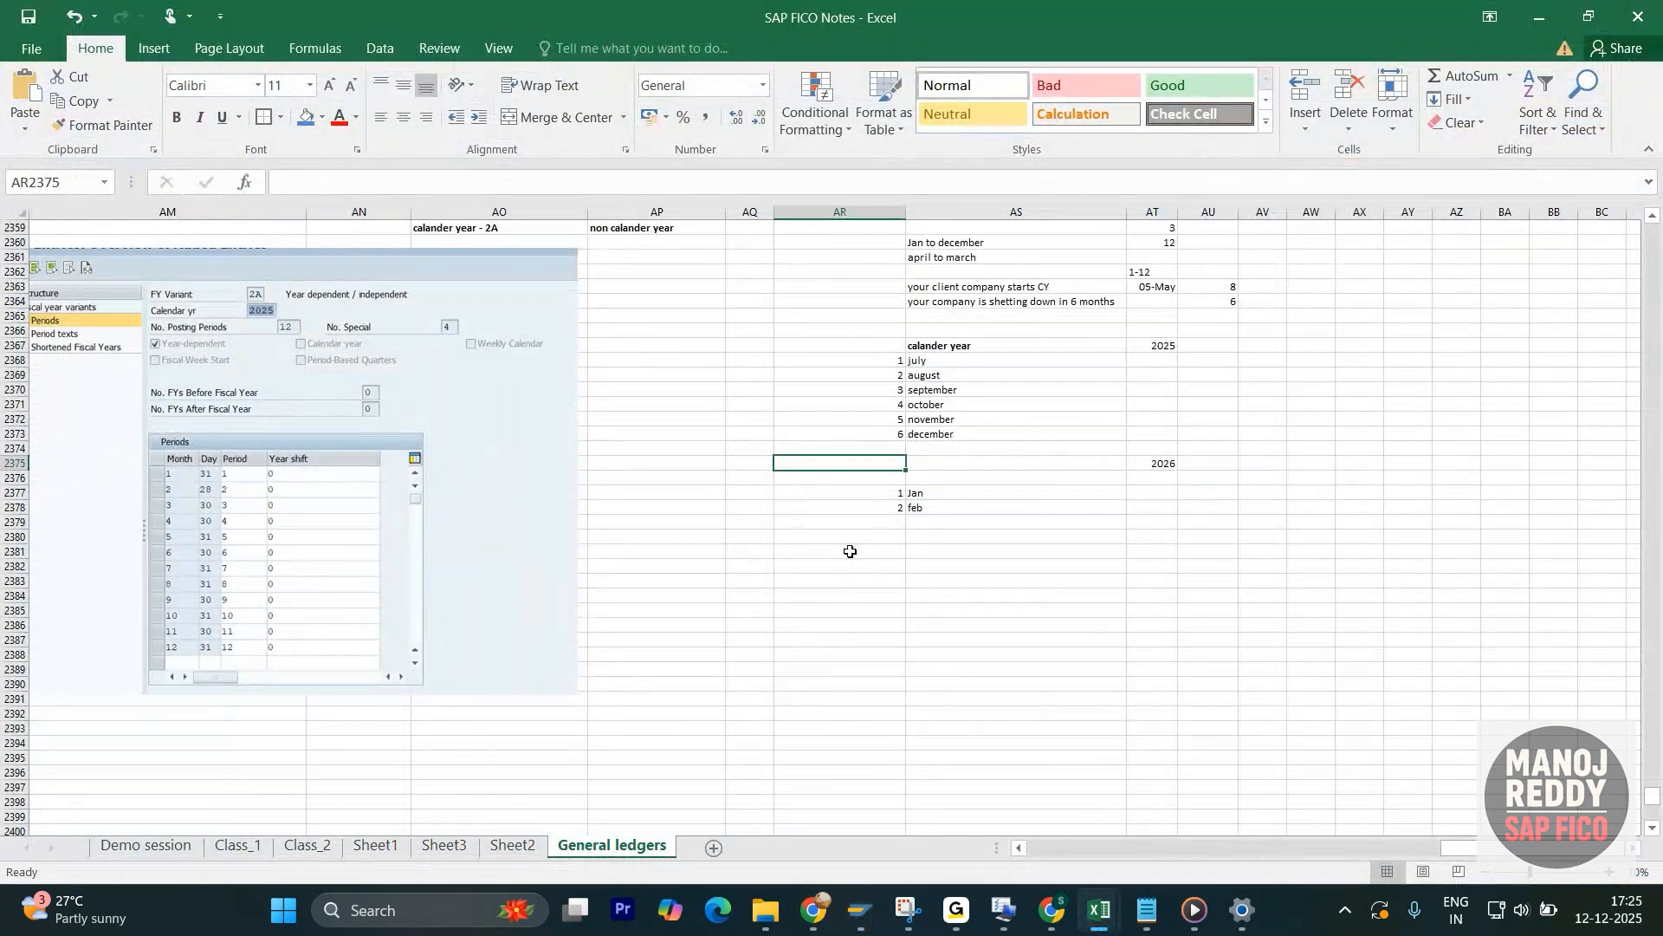
scroll(853, 547, up, 5)
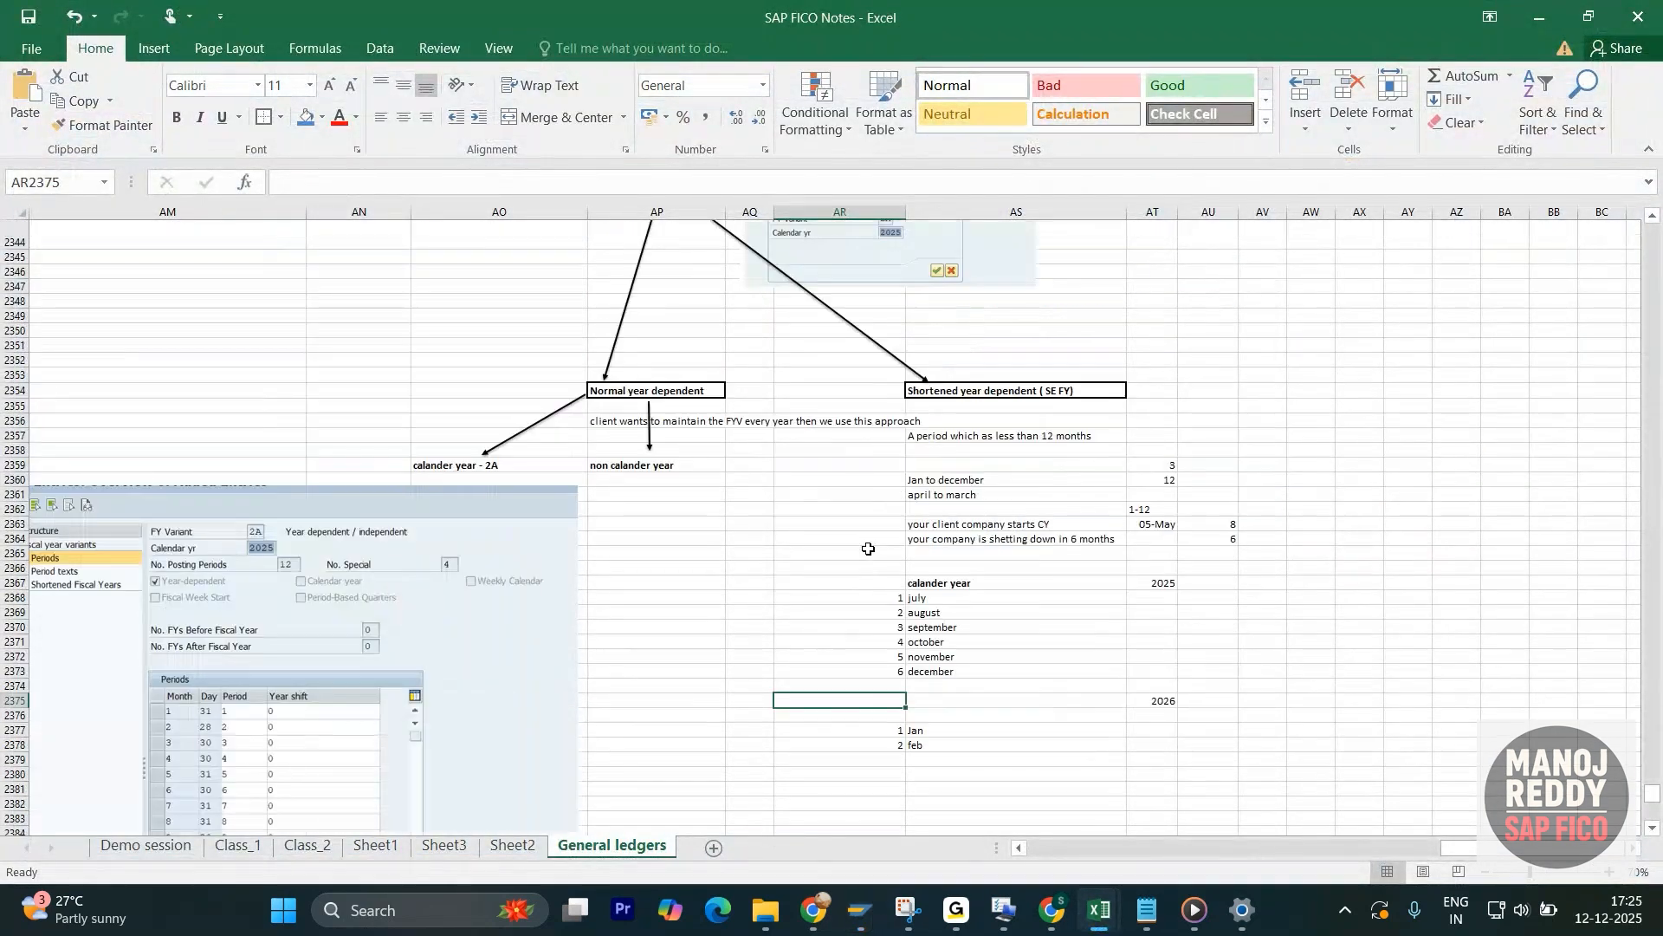
click(956, 398)
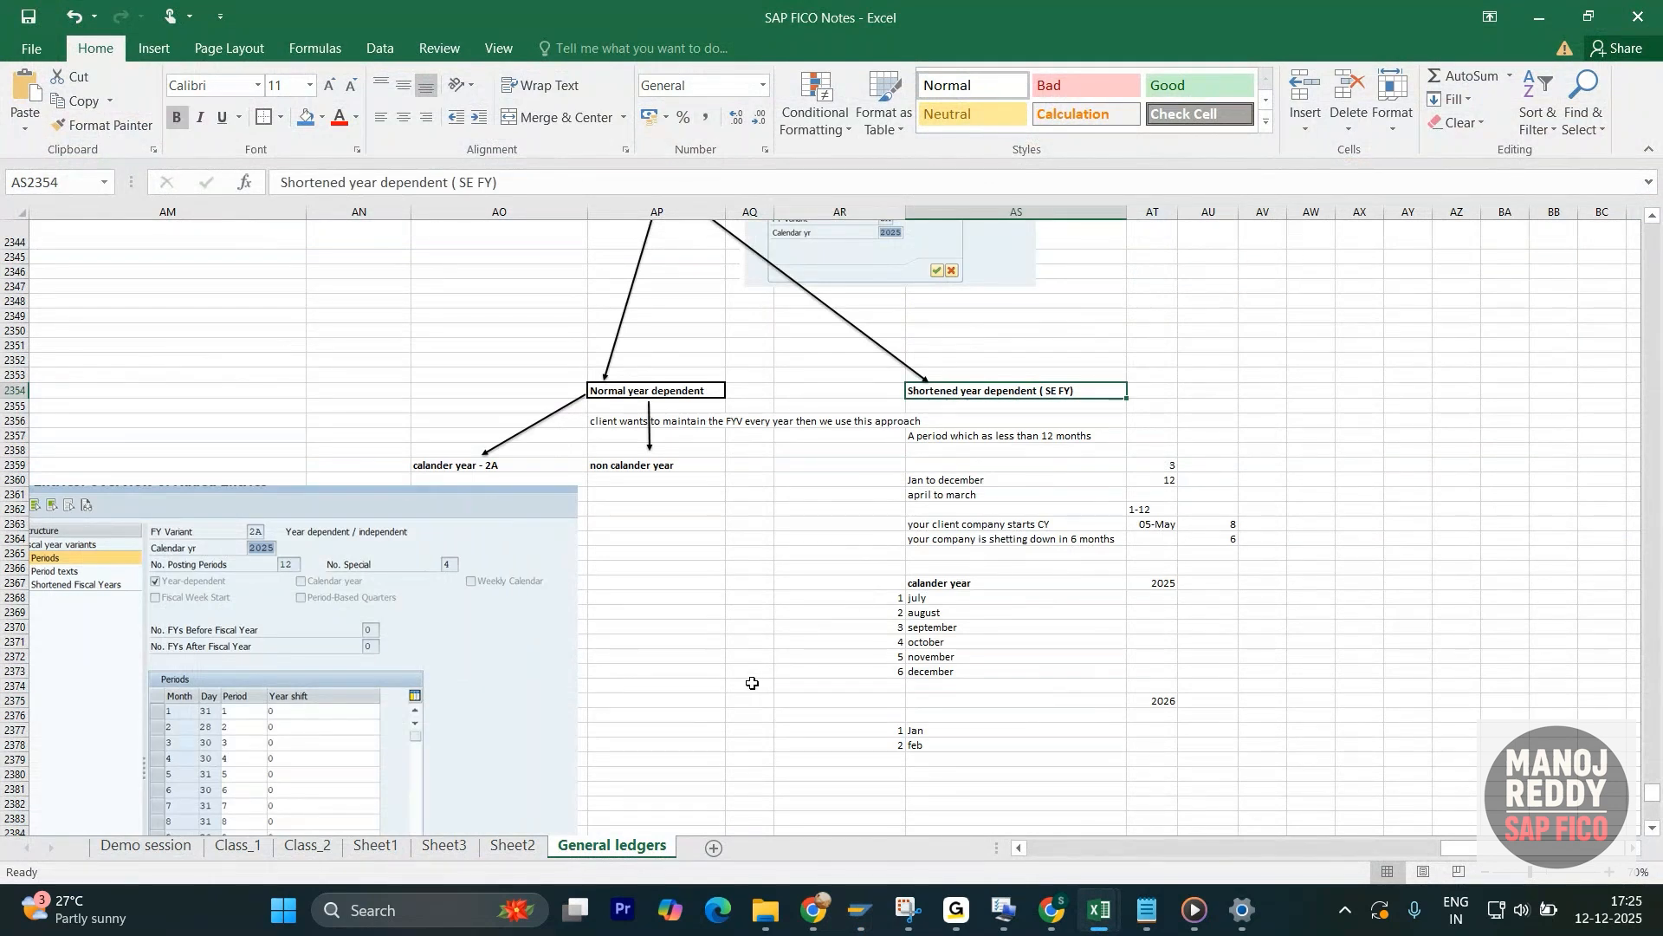
key(alt+Tab)
key(Tab)
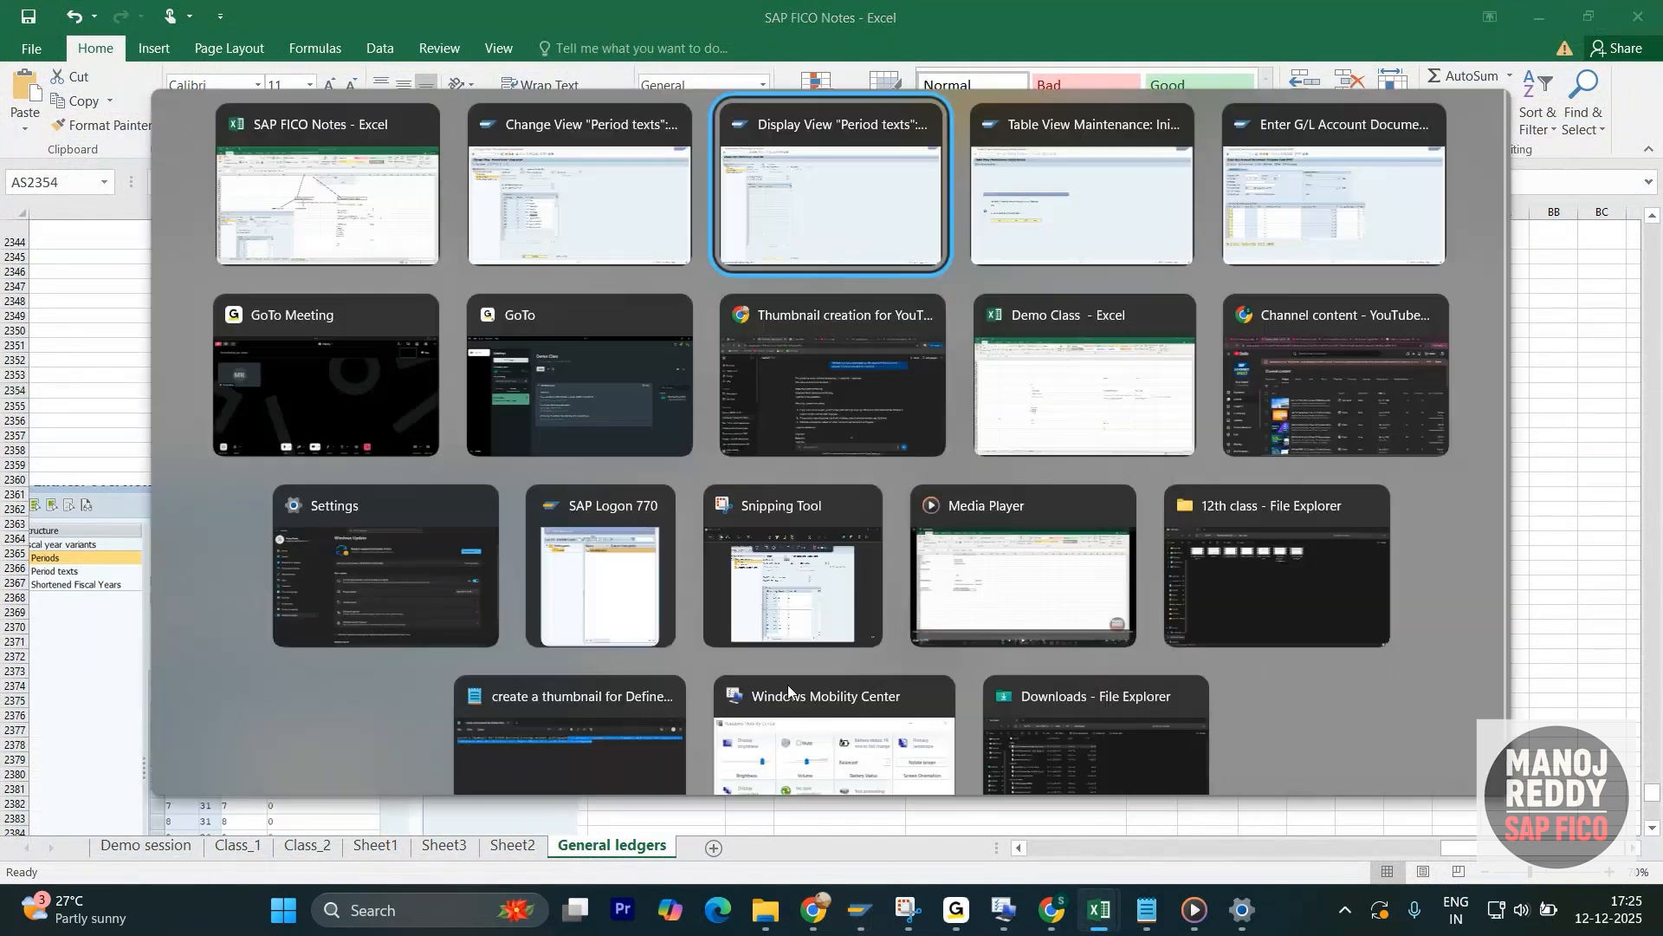
click(366, 393)
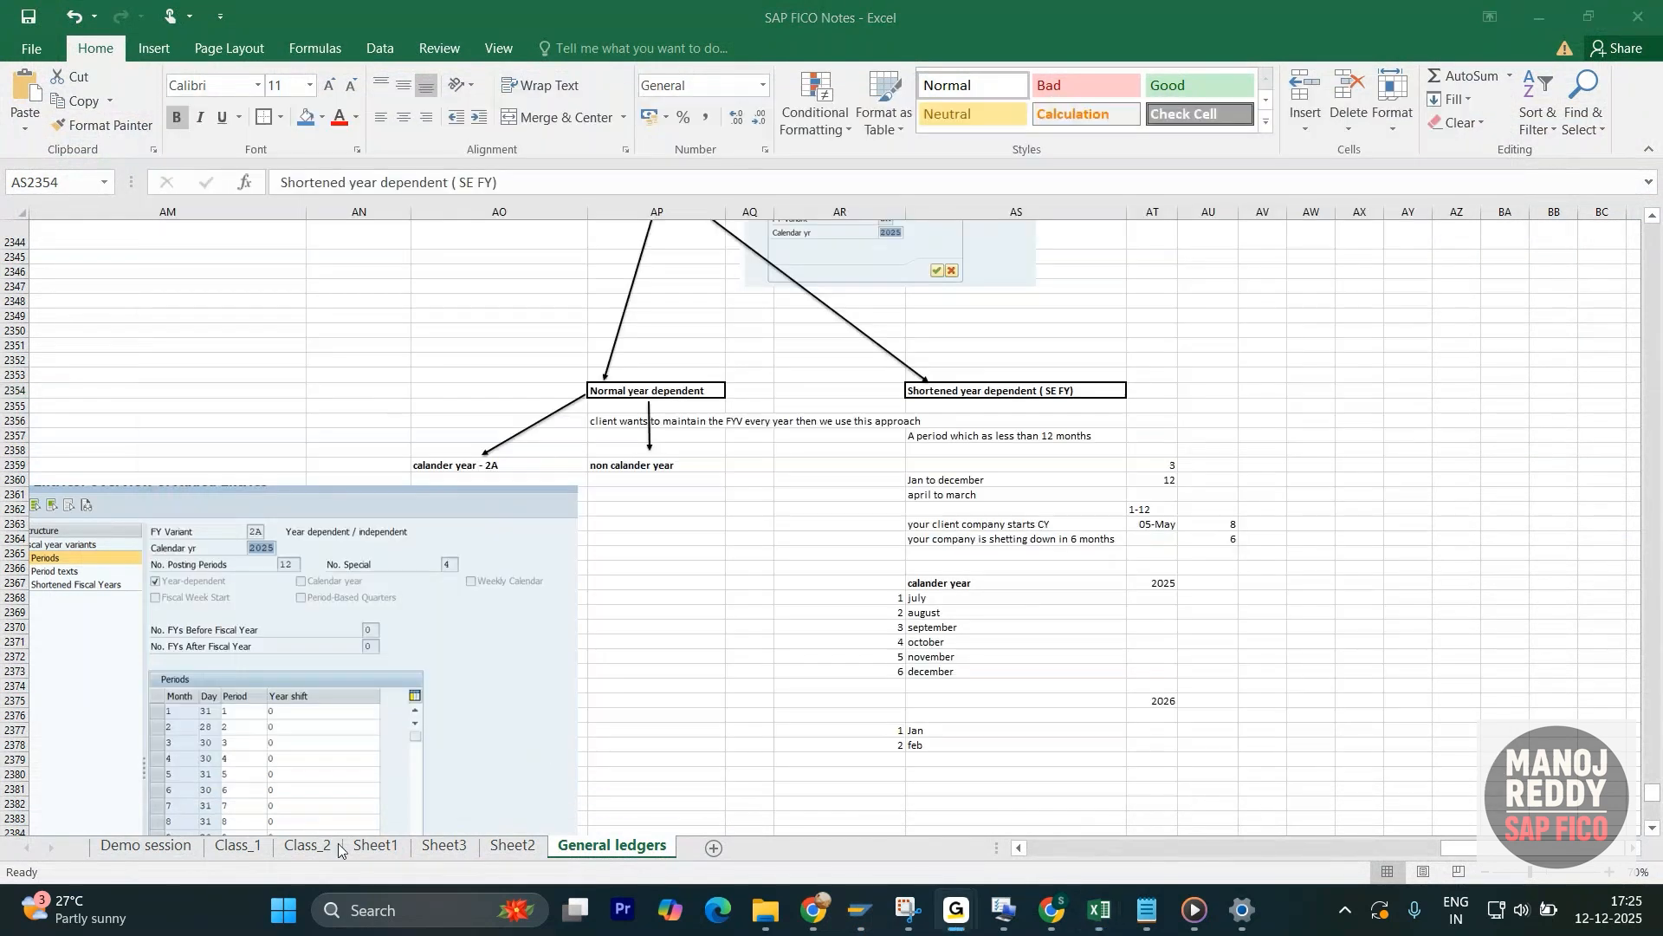